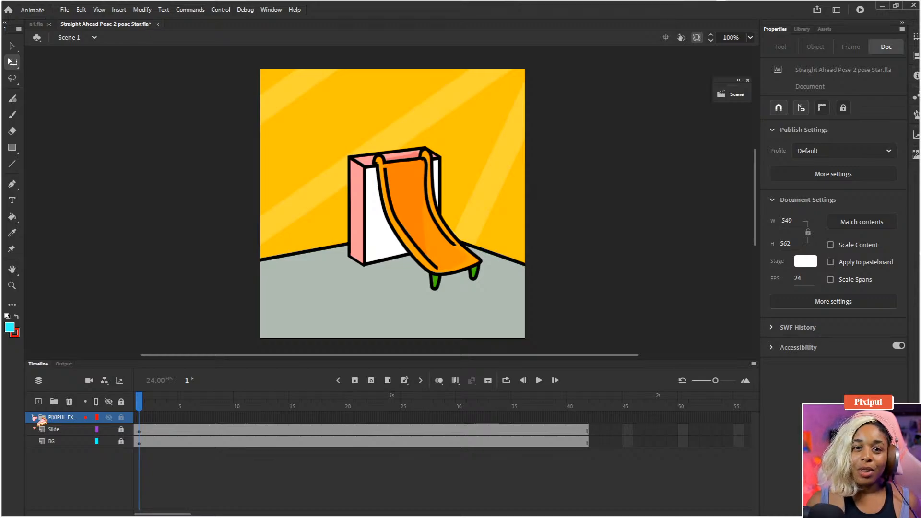
Expand the PIXIPUI_EX layer folder and enlarge the timeline area so all of its layers fit.
left_click(34, 417)
left_click_drag(84, 357, 86, 341)
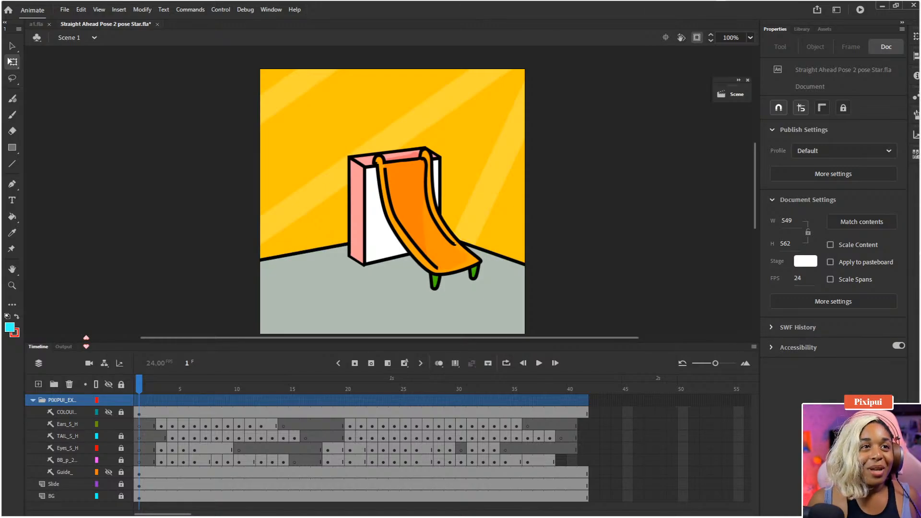
left_click(34, 400)
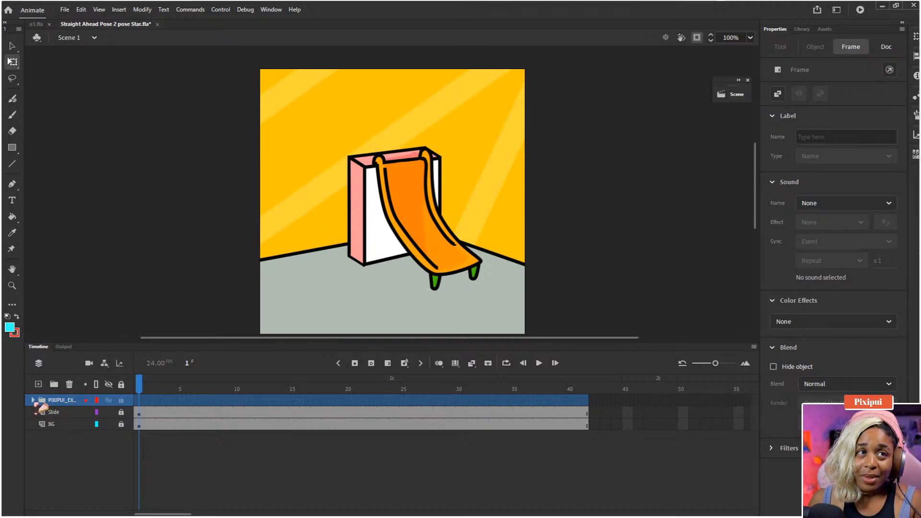
left_click(33, 400)
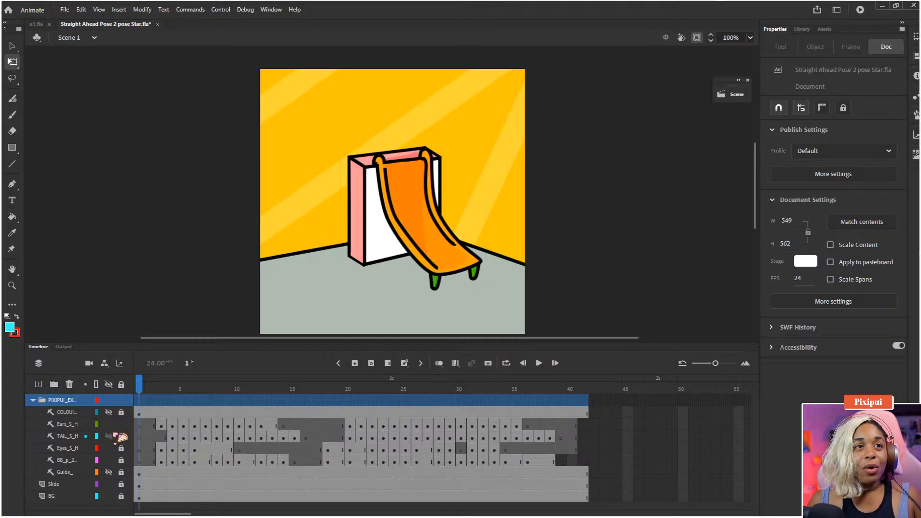
Scrub through the animation from frame 2 to about frame 40 and return to frame 1.
left_click(155, 386)
left_click_drag(154, 385, 572, 393)
left_click(139, 399)
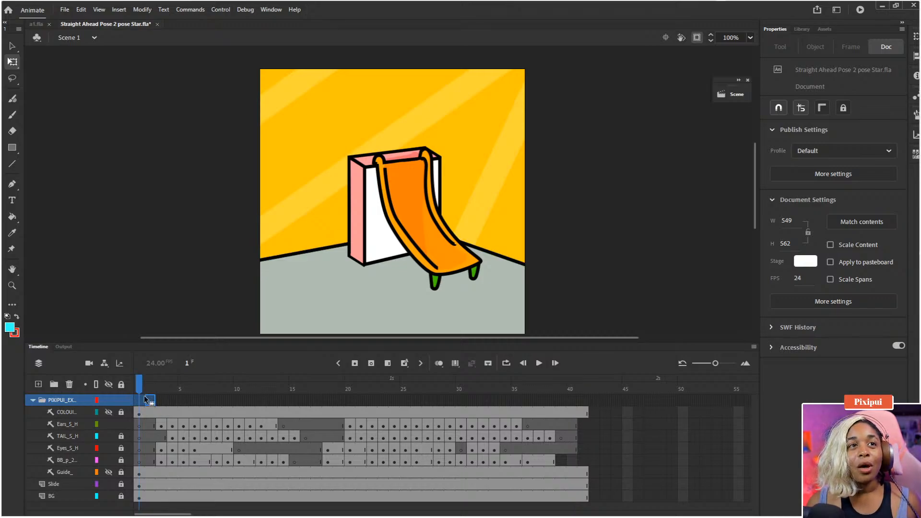
Go to frame 4 and hide the ears, tail and eyes layers, leaving only the BB_p_2 body layer visible.
left_click_drag(146, 387, 172, 389)
left_click_drag(109, 425, 115, 461)
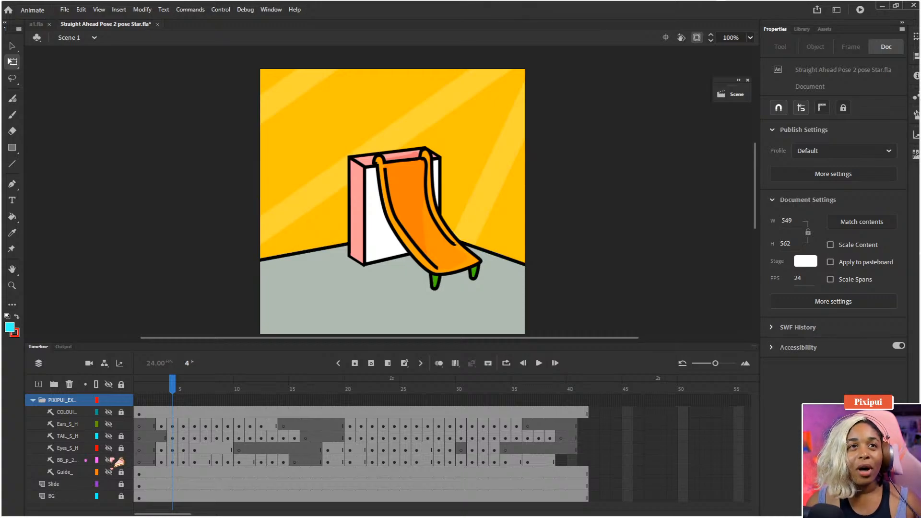
left_click(108, 460)
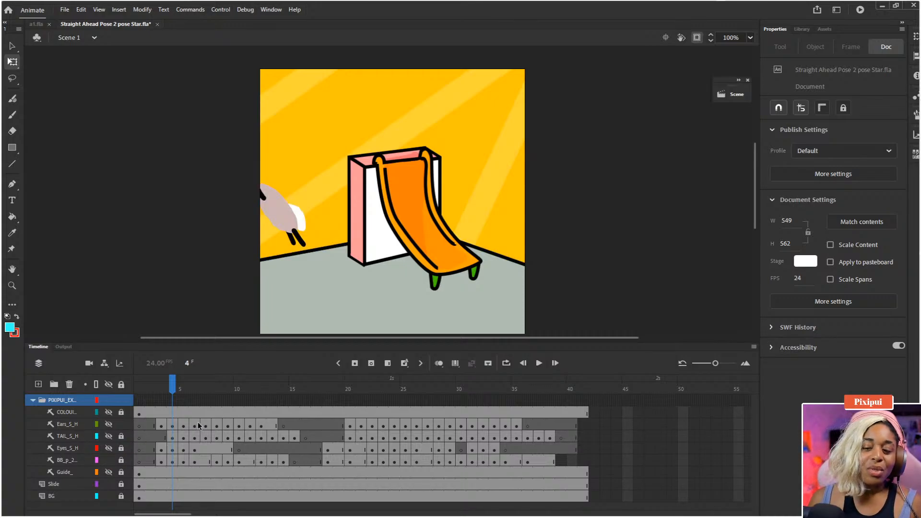
Play the animation from frame 1 with only the body layer visible, stop it and return to frame 1.
left_click_drag(178, 390, 134, 389)
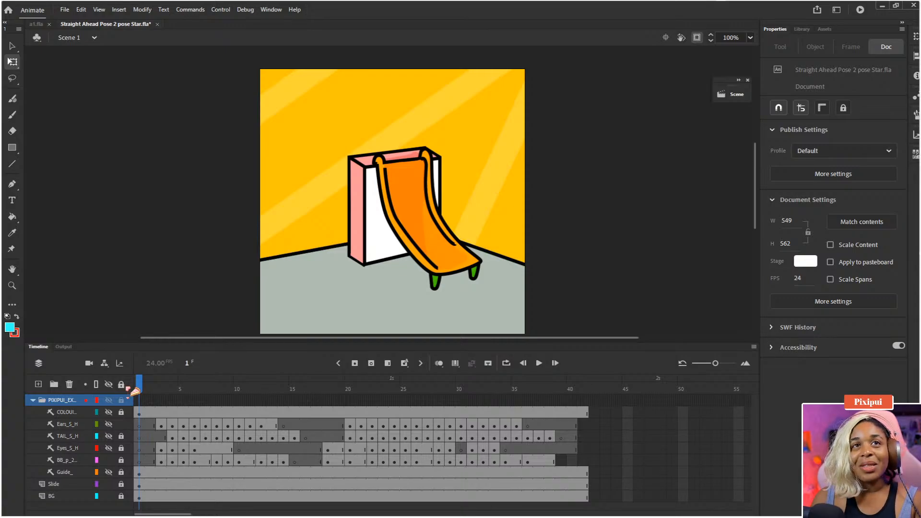
key("Return")
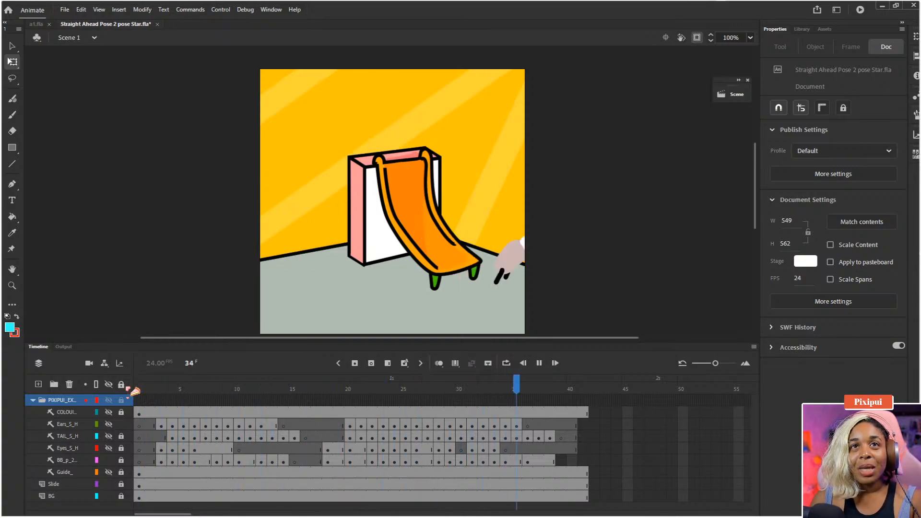
key("Return")
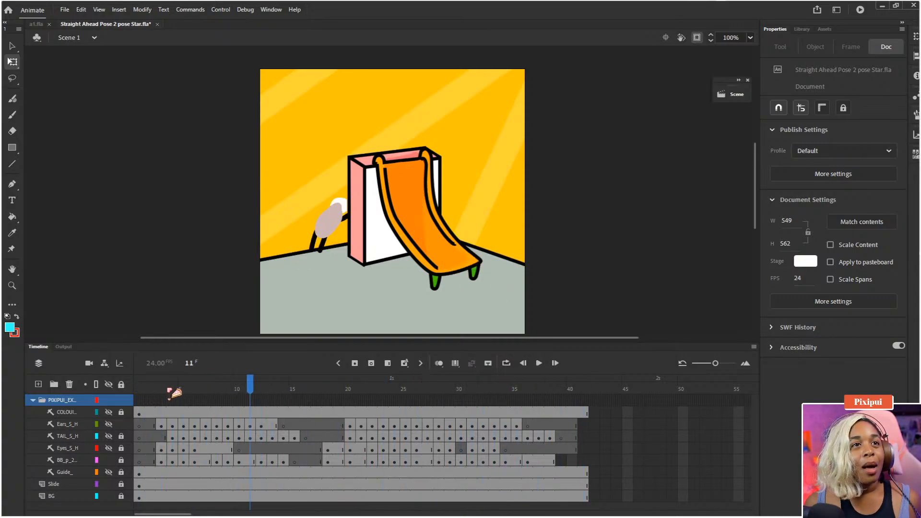
left_click(140, 394)
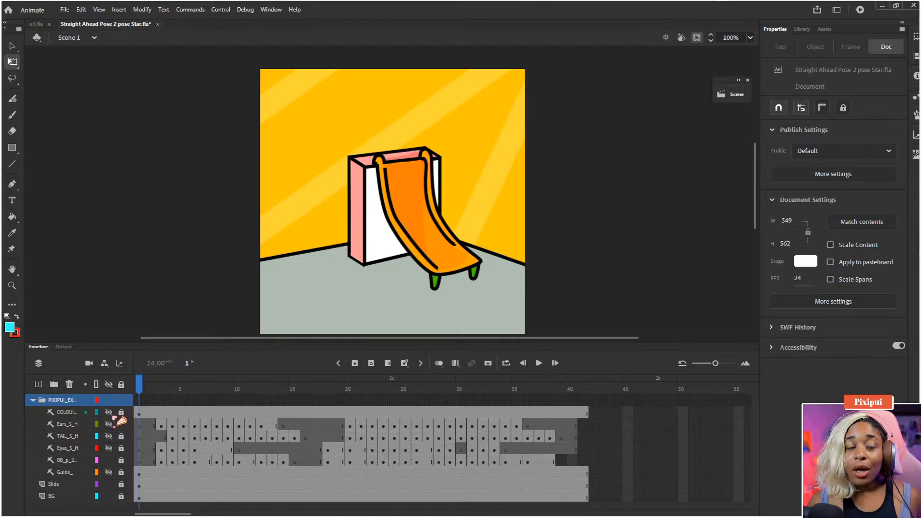
Show the hidden colour layer to review its handwritten naming key for straight ahead and pose 2 pose.
left_click(108, 424)
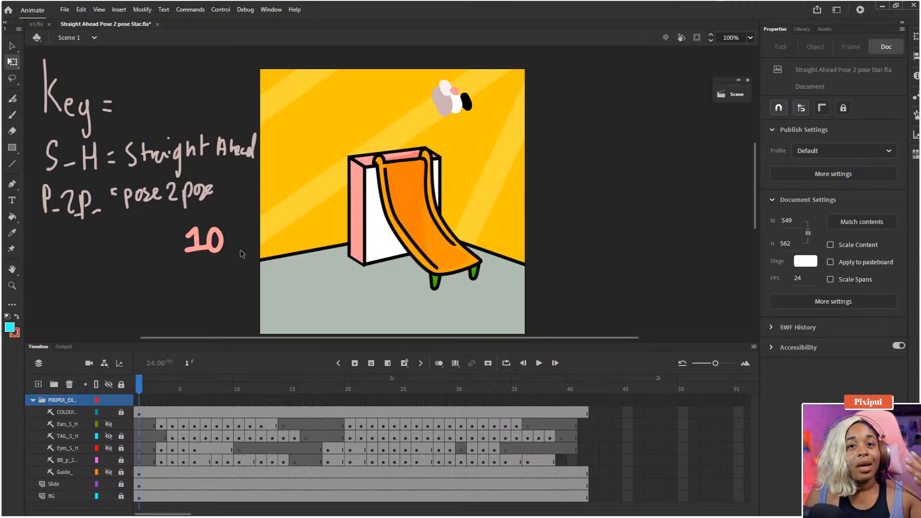
scroll(243, 232, "down", 3)
scroll(243, 233, "up", 3)
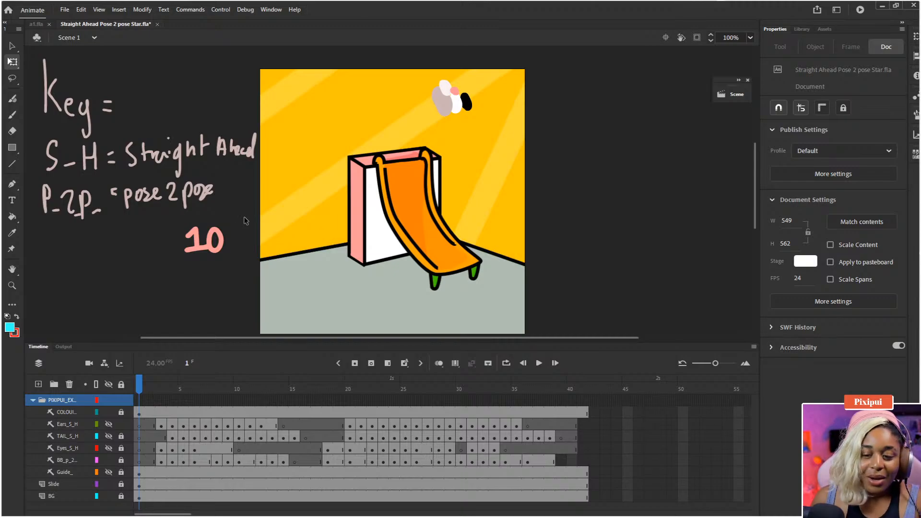
Collapse the PIXIPUI_EX layer folder and hide it from the stage.
left_click(33, 401)
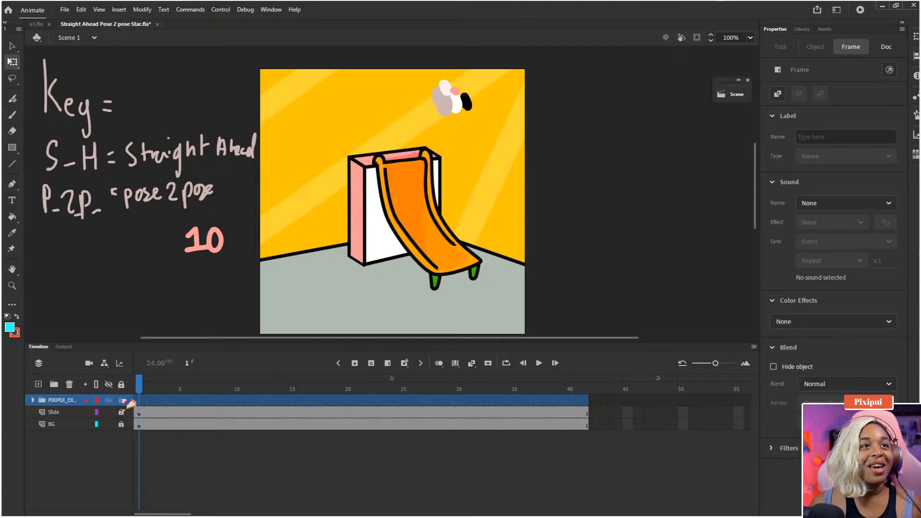
left_click(109, 400)
left_click(110, 439)
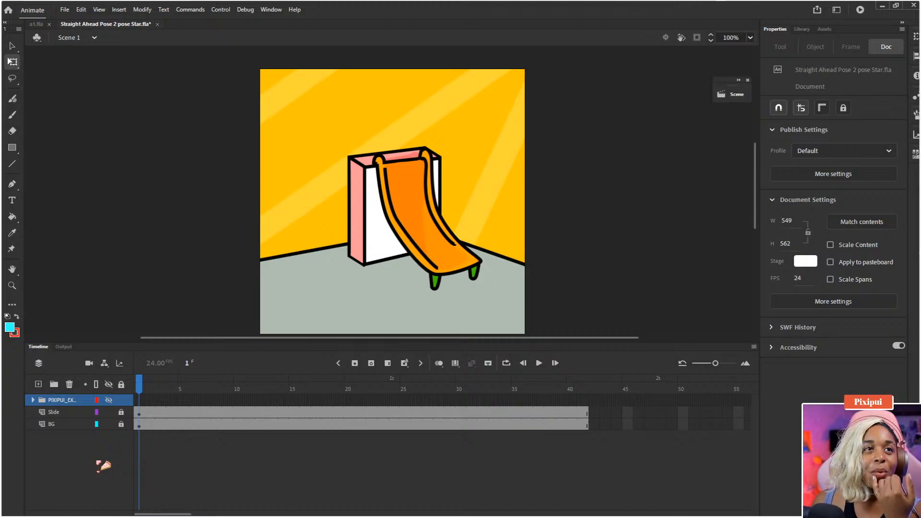
Add a layer named Guide_Layer above the PIXIPUI_EX folder and activate the Classic Brush on its first frame.
left_click(38, 385)
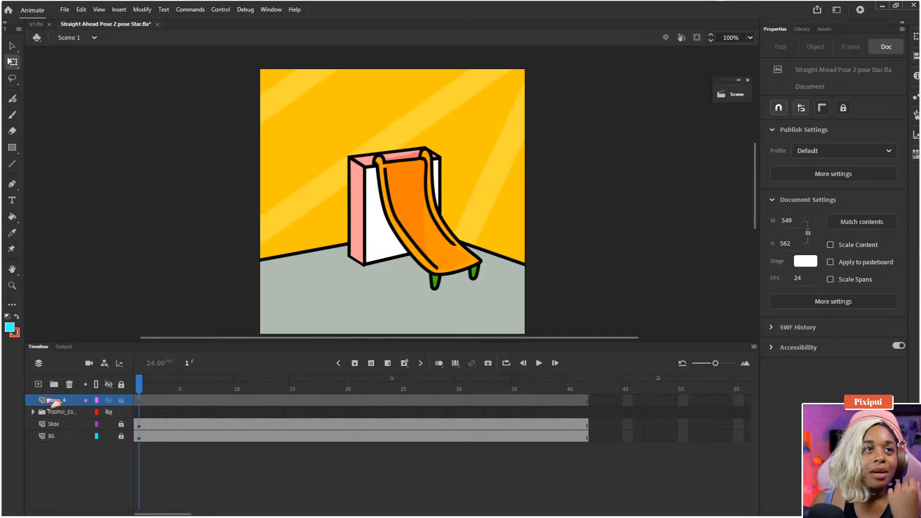
left_click(56, 401)
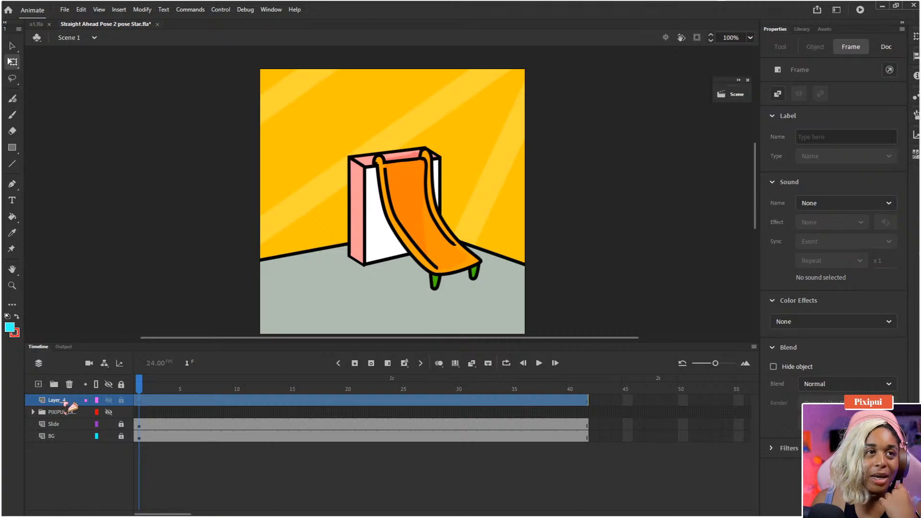
double_click(57, 400)
type("Guide")
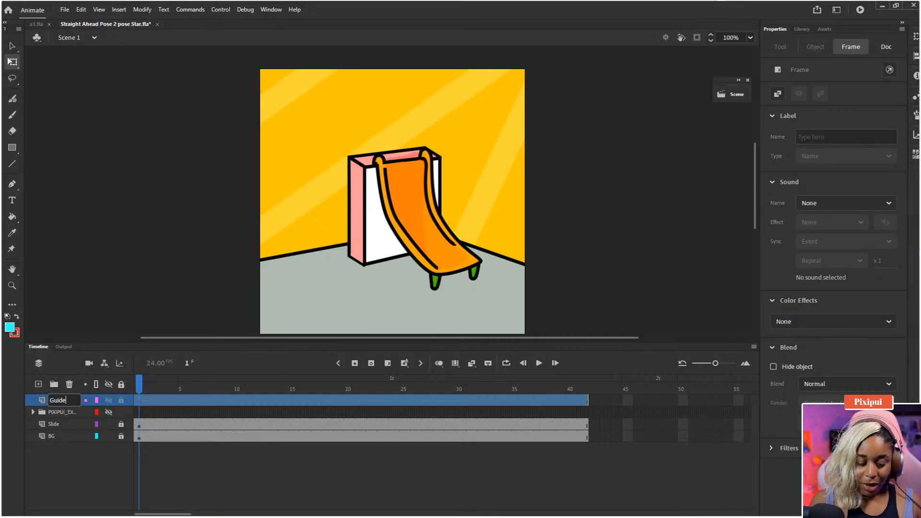
type("_")
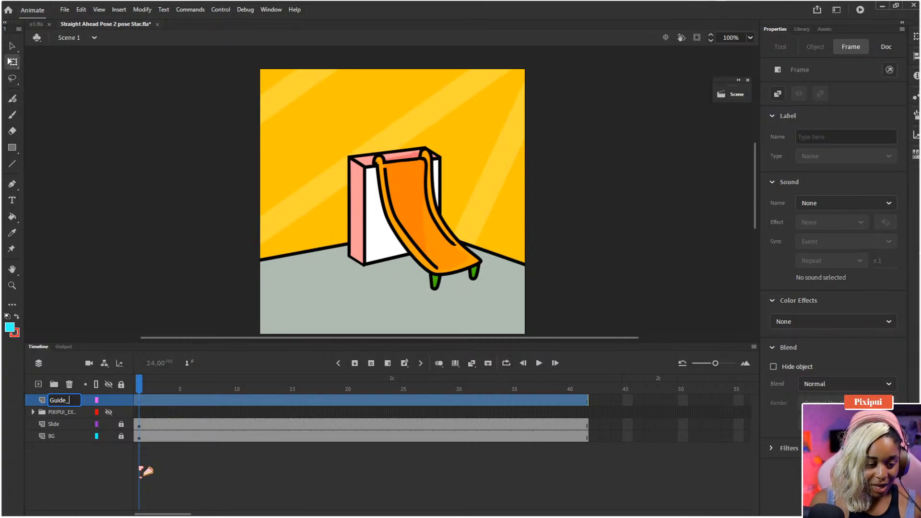
type("Layer")
key("Return")
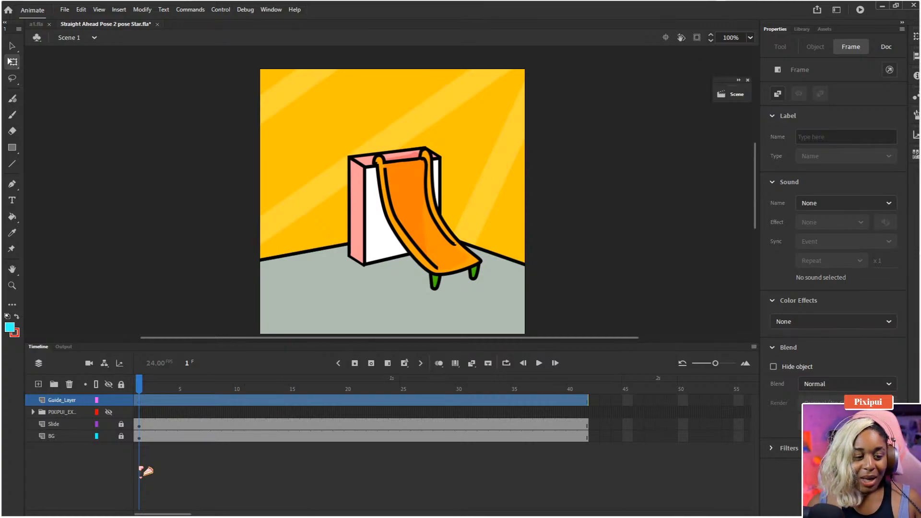
left_click(185, 475)
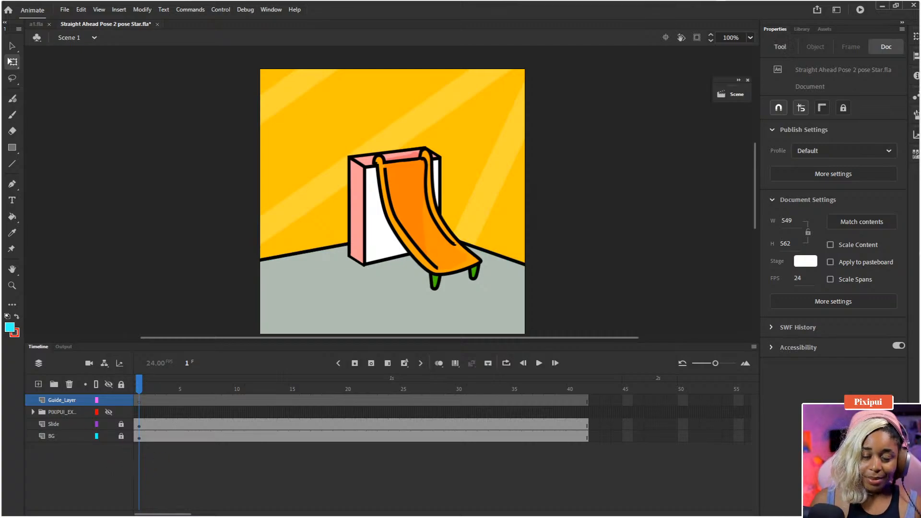
key("b")
left_click(139, 400)
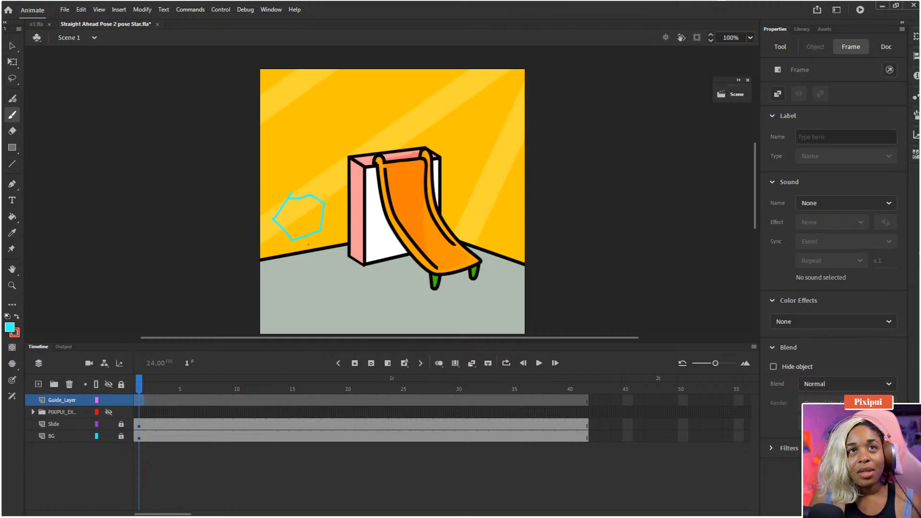
left_click(313, 286)
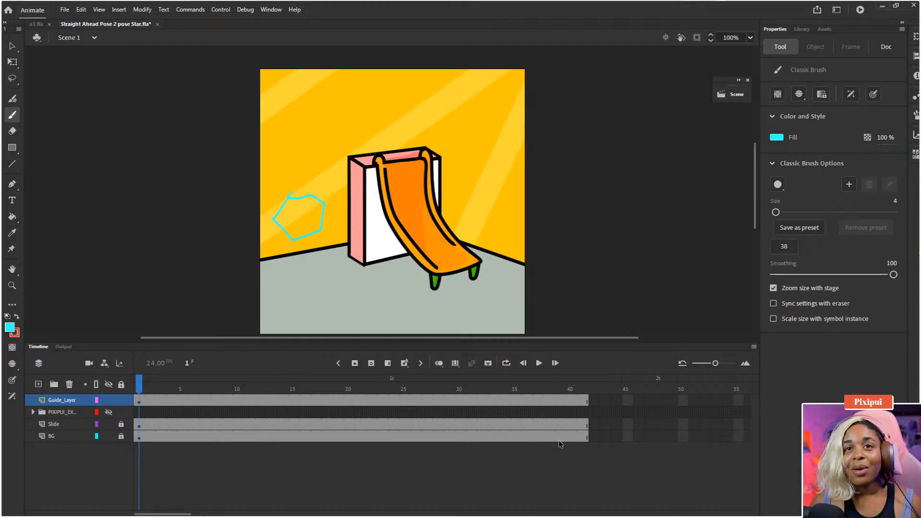
left_click(586, 483)
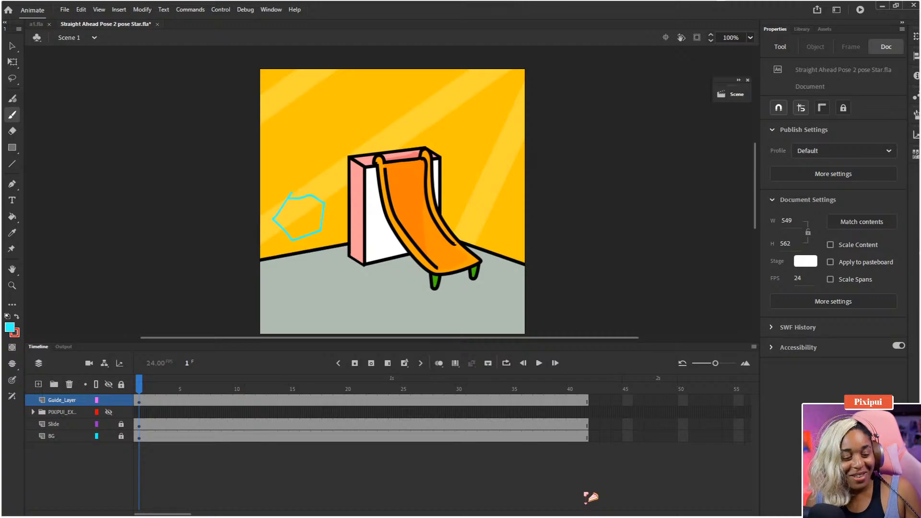
key("Delete")
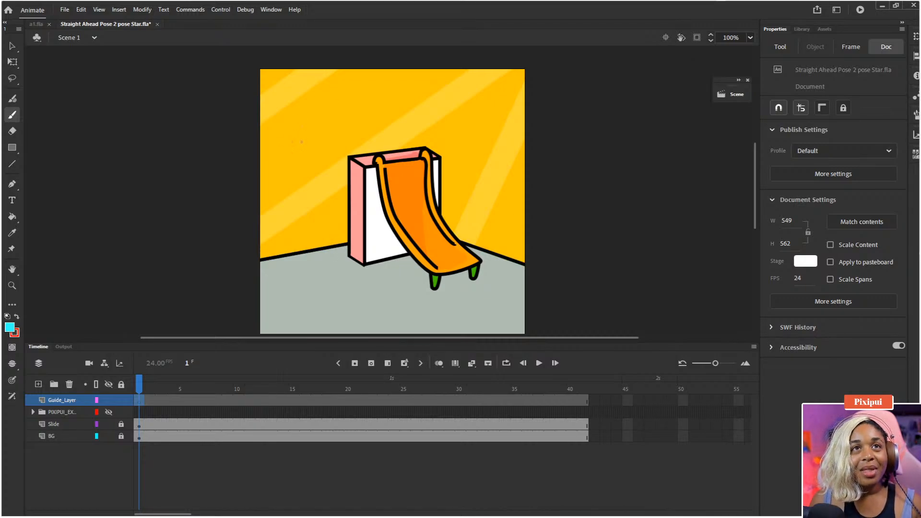
scroll(321, 268, "down", 1)
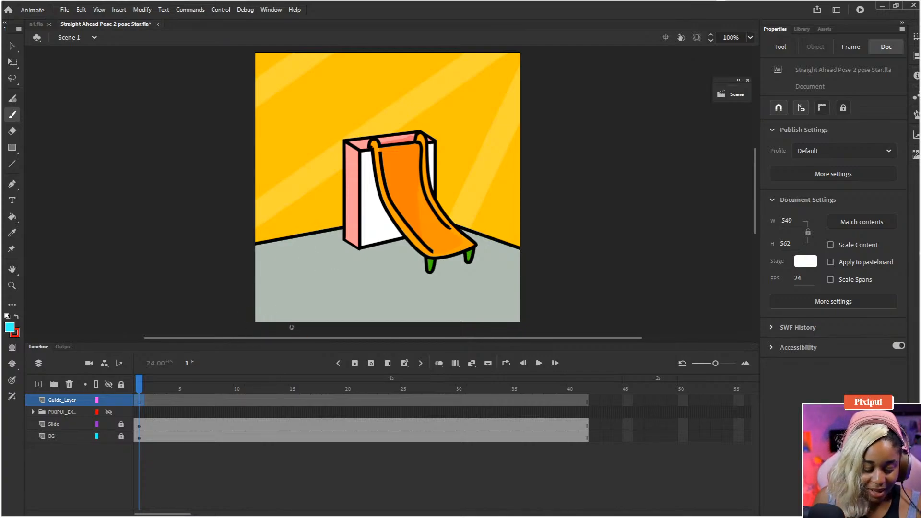
left_click_drag(276, 221, 277, 243)
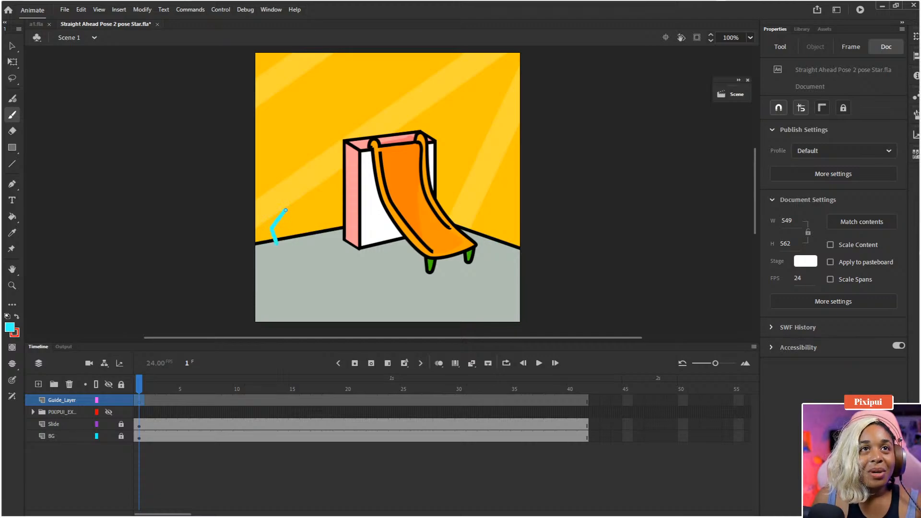
left_click_drag(286, 210, 308, 245)
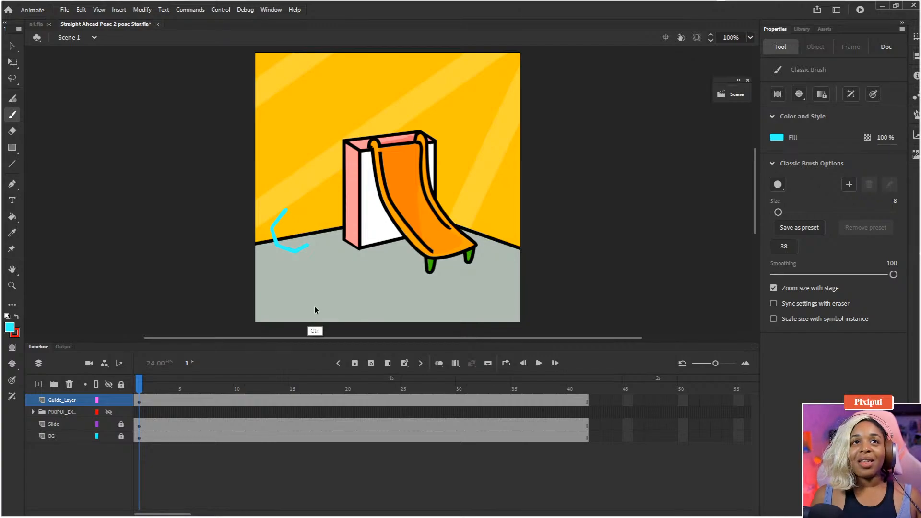
key("ctrl+z")
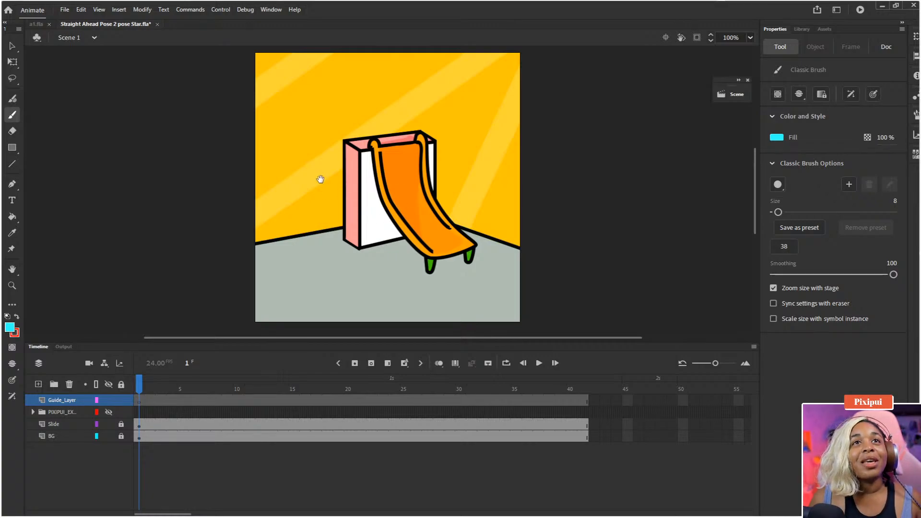
Draw a cyan pentagon on Guide_Layer beside the slide's base, with a line dividing it from its upper to lower corner.
left_click_drag(309, 193, 303, 196)
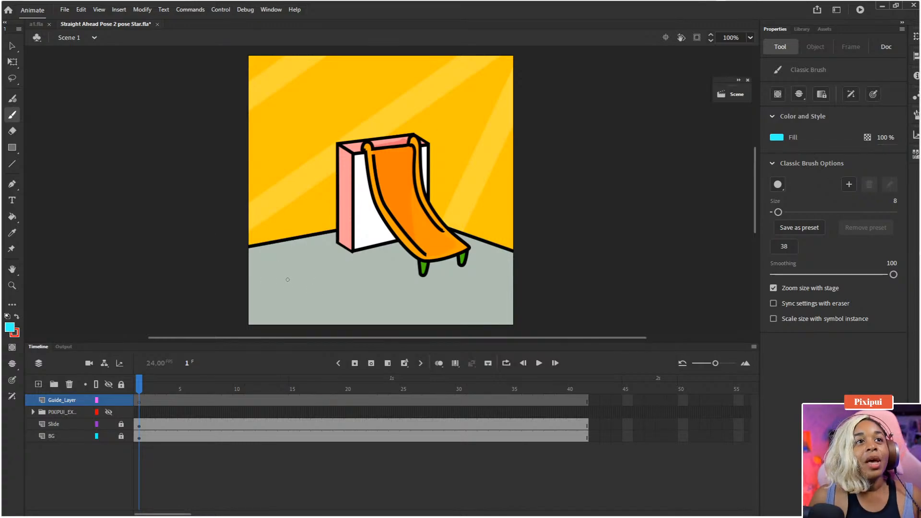
left_click_drag(284, 222, 291, 212)
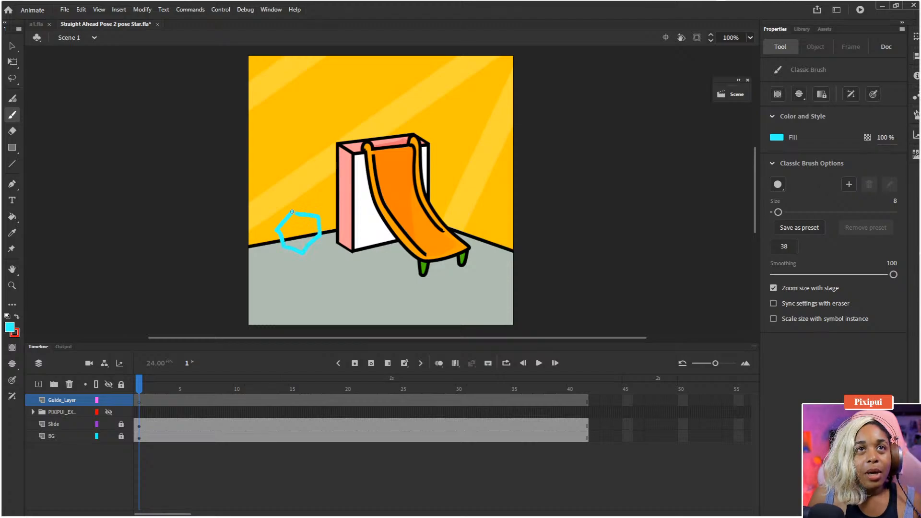
mouse_move(209, 183)
left_mouse_down()
mouse_move(189, 211)
mouse_move(194, 234)
left_mouse_up()
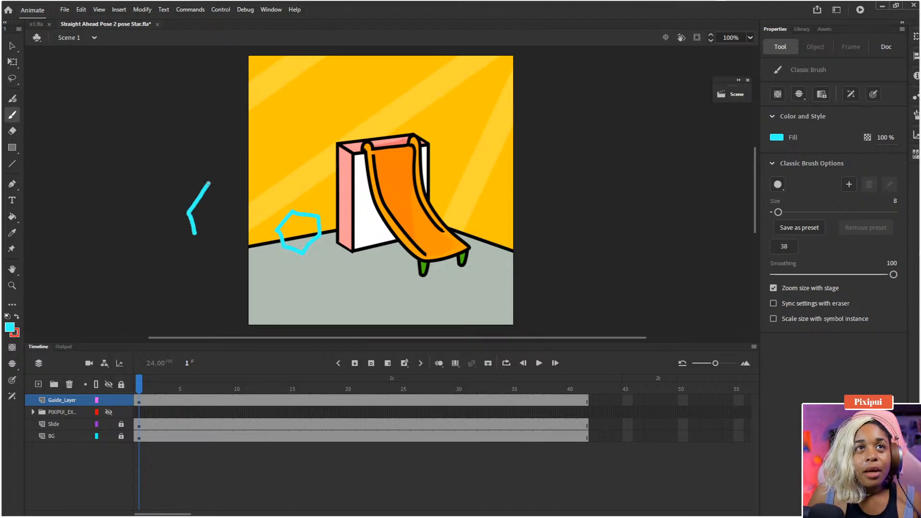
key("ctrl+z")
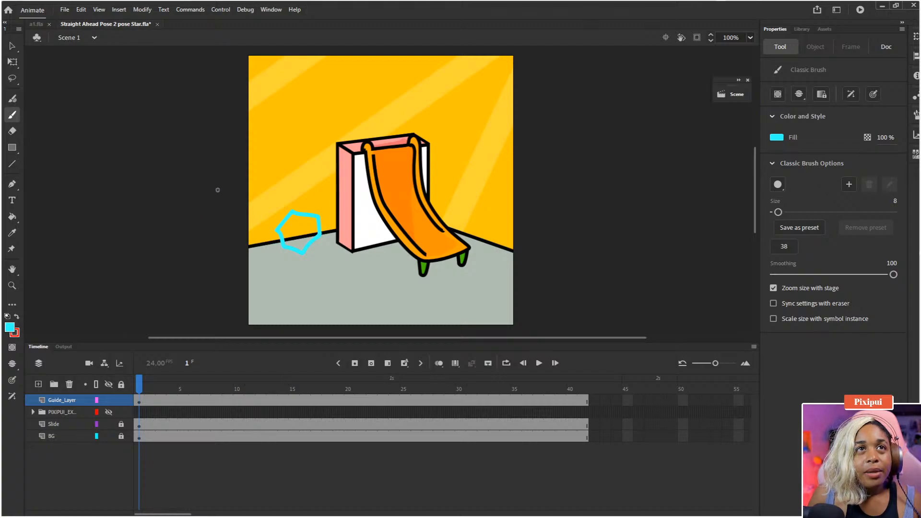
left_click_drag(293, 216, 301, 245)
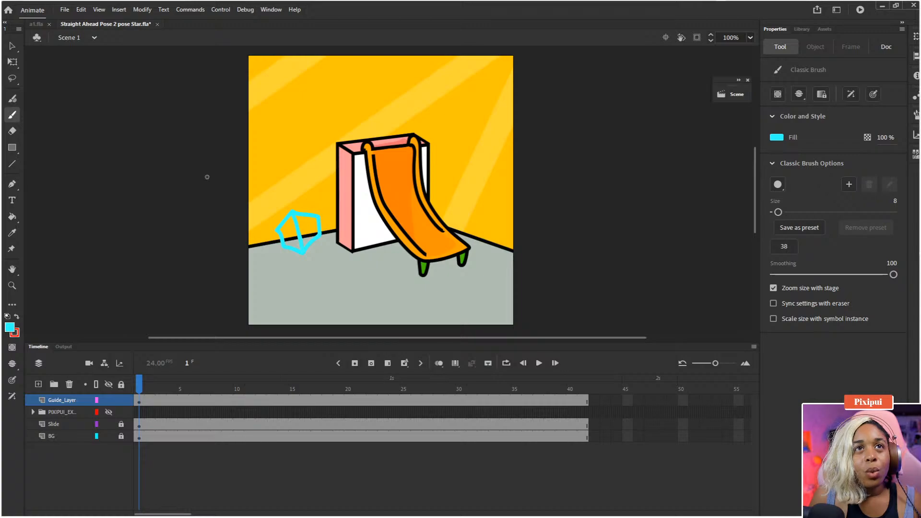
Draw a second, roughly six-sided cyan guide shape with a diagonal dividing line, off the stage beside the first one.
mouse_move(206, 177)
left_mouse_down()
mouse_move(218, 173)
mouse_move(237, 194)
mouse_move(218, 218)
left_mouse_up()
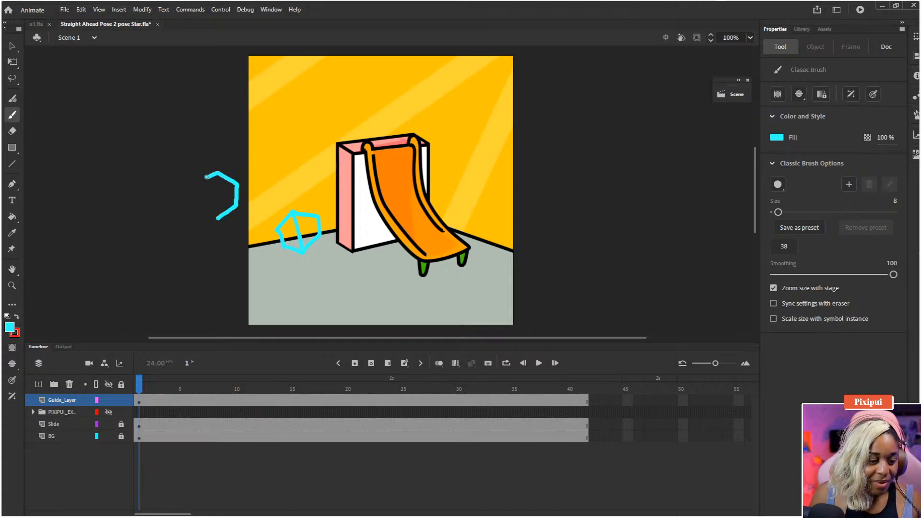
mouse_move(218, 219)
left_mouse_down()
mouse_move(206, 186)
mouse_move(229, 175)
mouse_move(210, 174)
mouse_move(239, 186)
mouse_move(237, 206)
mouse_move(220, 216)
mouse_move(199, 205)
mouse_move(203, 176)
mouse_move(205, 200)
left_mouse_up()
key("ctrl+z")
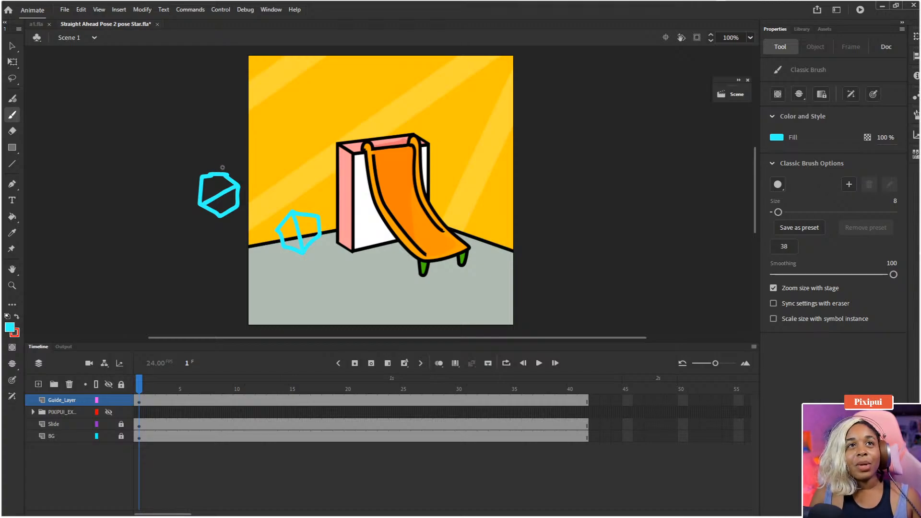
Draw a divided cyan hexagon at the slide's top and a long, stretched guide shape with a dividing line down the slide's surface.
left_click(224, 168)
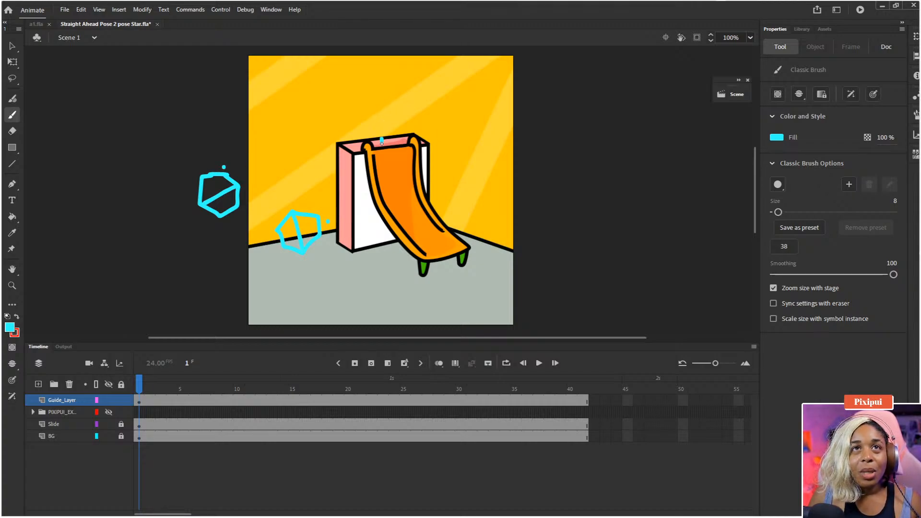
left_click_drag(383, 145, 368, 135)
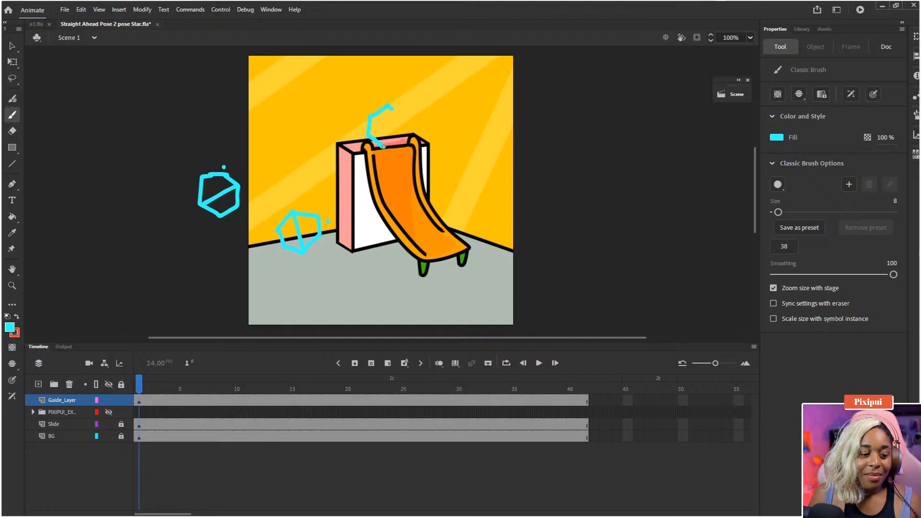
mouse_move(408, 120)
left_mouse_down()
mouse_move(403, 139)
mouse_move(384, 147)
left_mouse_up()
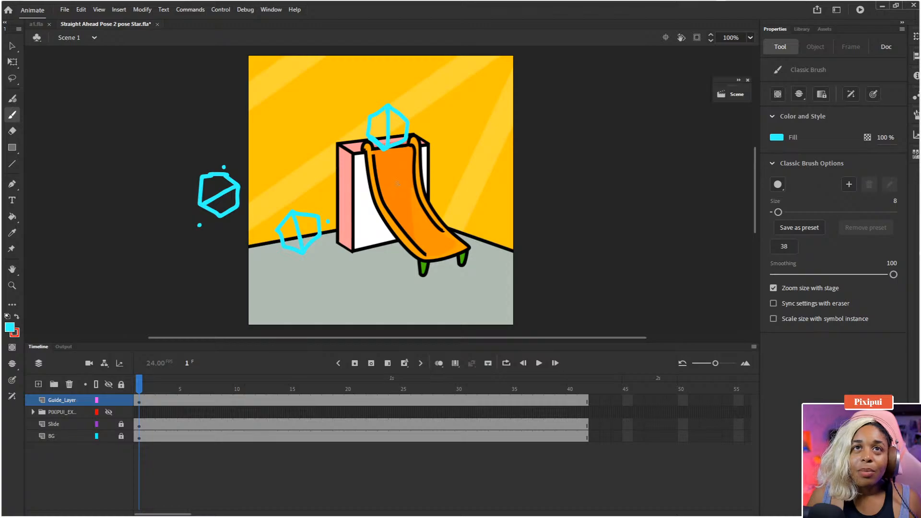
mouse_move(400, 176)
left_mouse_down()
mouse_move(387, 201)
mouse_move(403, 229)
mouse_move(423, 247)
mouse_move(445, 247)
mouse_move(444, 230)
mouse_move(395, 188)
left_mouse_up()
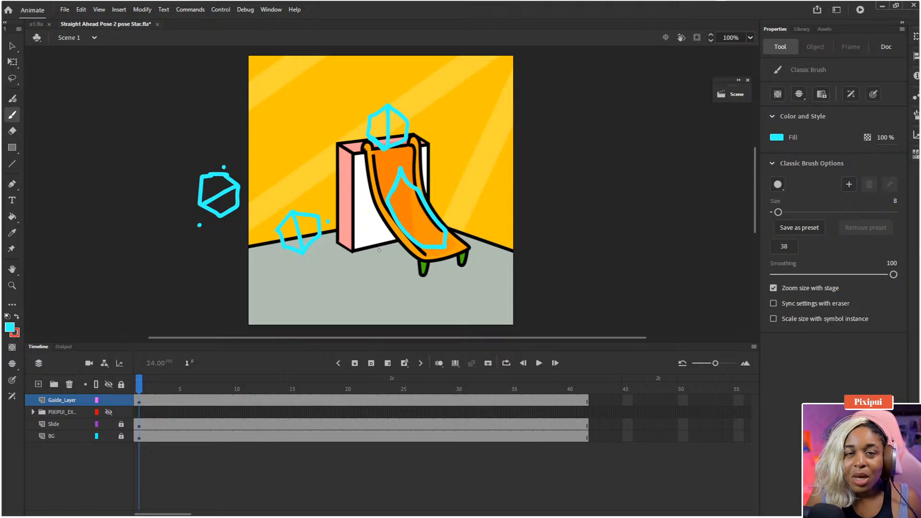
left_click_drag(400, 177, 435, 242)
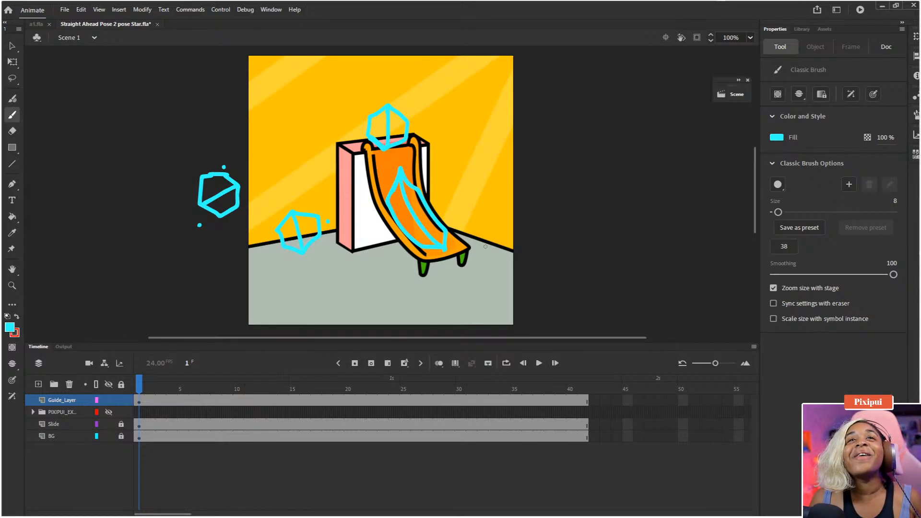
Draw a divided cyan hexagon on the floor past the slide's lower end and a divided pentagon off the stage beyond it.
mouse_move(501, 234)
left_mouse_down()
mouse_move(485, 254)
mouse_move(499, 283)
left_mouse_up()
key("ctrl+z")
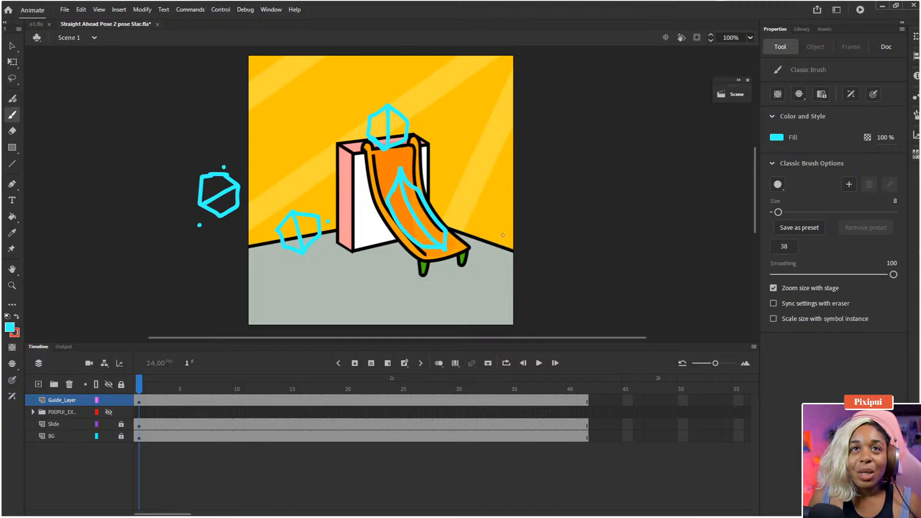
left_click_drag(485, 250, 503, 235)
mouse_move(502, 288)
left_mouse_down()
mouse_move(522, 271)
mouse_move(521, 245)
mouse_move(503, 235)
mouse_move(504, 269)
left_mouse_up()
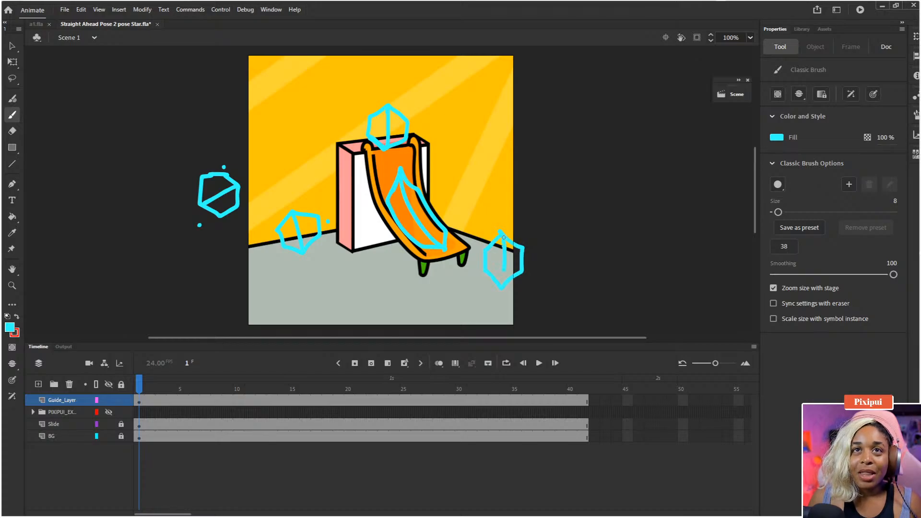
mouse_move(582, 179)
left_mouse_down()
mouse_move(563, 205)
mouse_move(586, 237)
mouse_move(609, 233)
mouse_move(612, 197)
mouse_move(582, 179)
mouse_move(600, 233)
left_mouse_up()
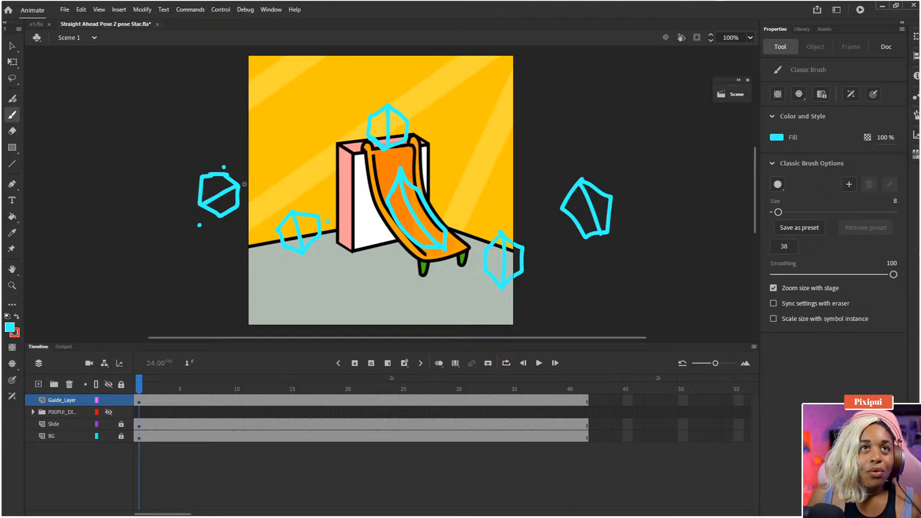
Reduce the brush size to 5 and draw thin cyan motion arcs leading from one guide shape to the next across the slide.
key("bracketleft")
key("bracketleft")
key("bracketleft")
left_click_drag(240, 180, 279, 213)
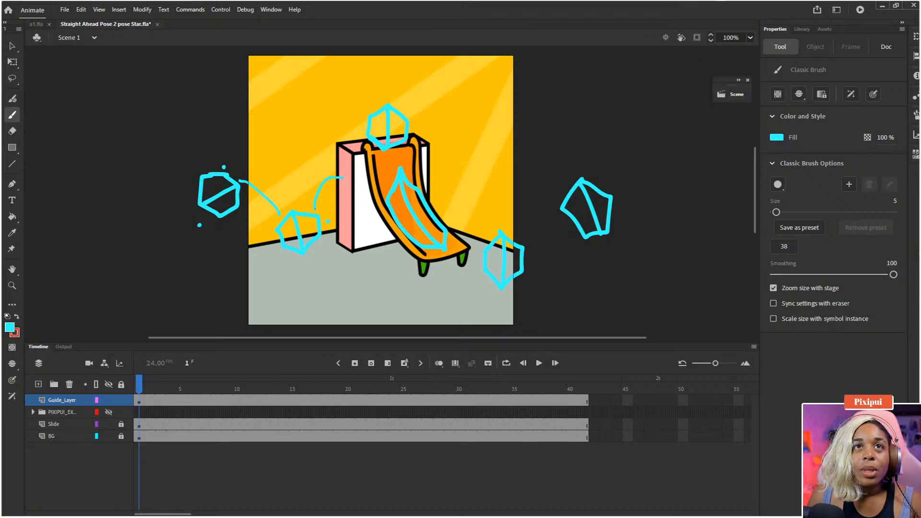
left_click_drag(342, 178, 355, 225)
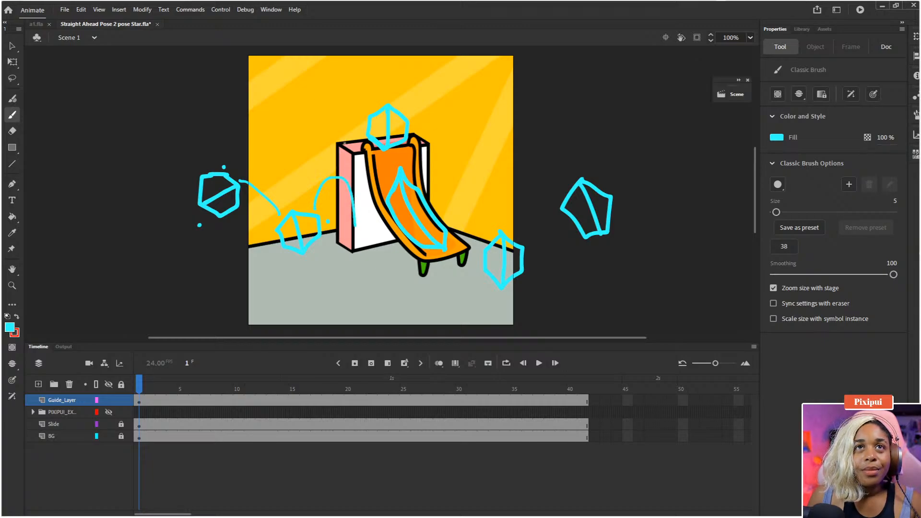
left_click_drag(375, 71, 388, 98)
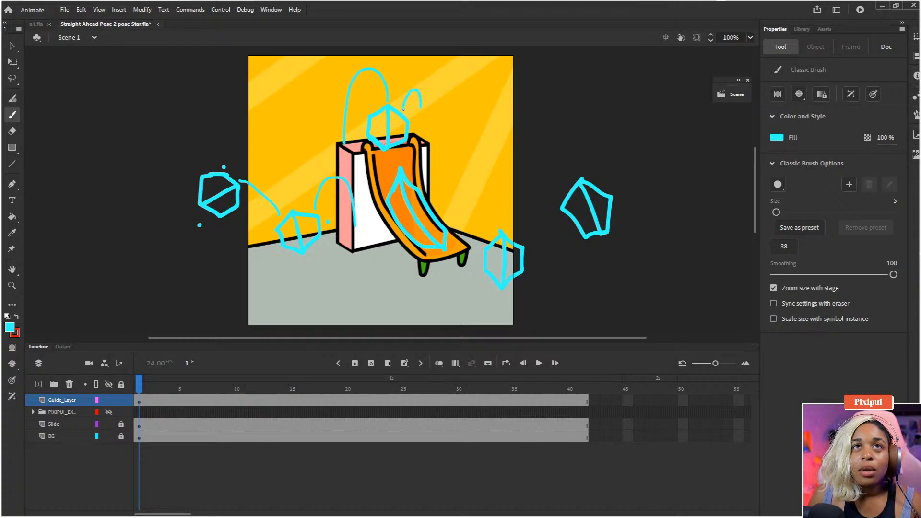
left_click_drag(421, 109, 423, 165)
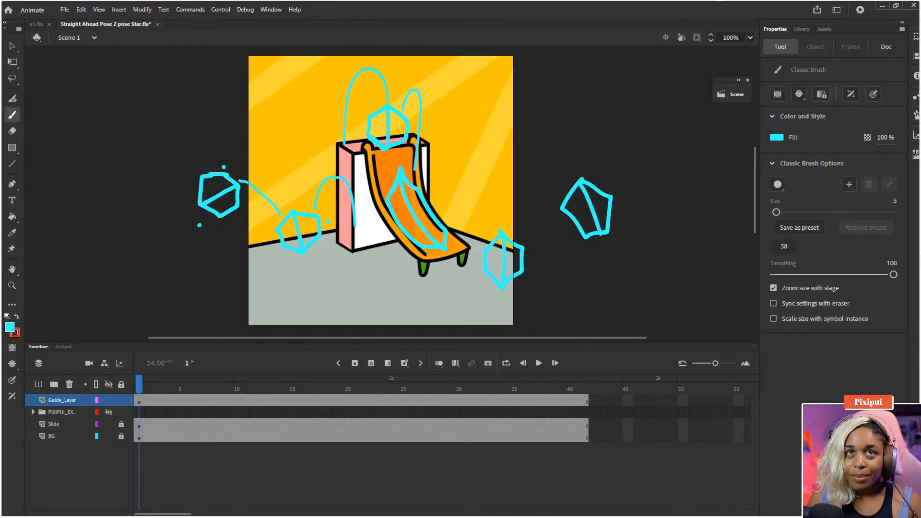
left_click_drag(450, 258, 468, 272)
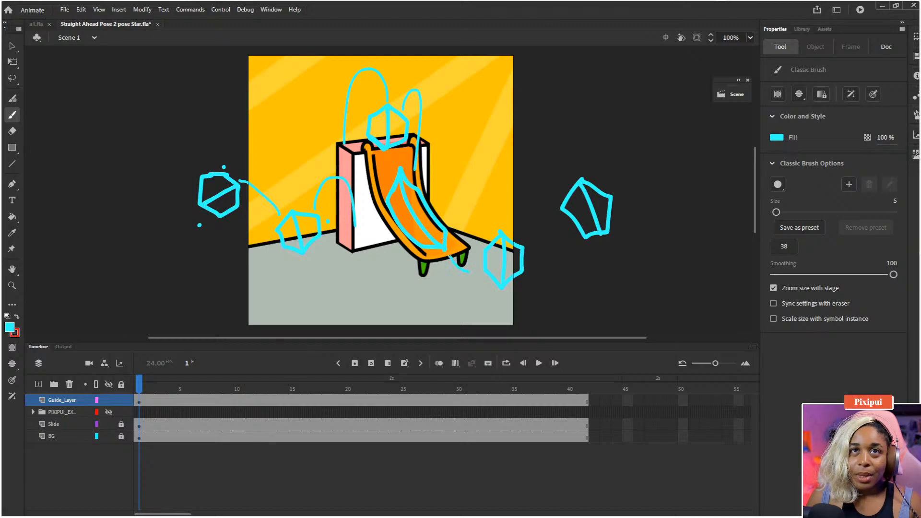
left_click_drag(517, 234, 549, 200)
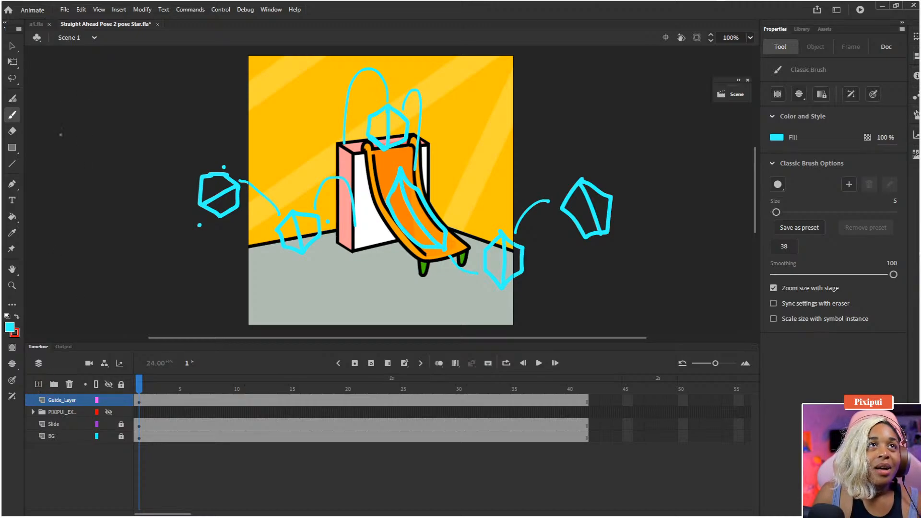
Add a layer named Notes above Guide_Layer.
left_click(38, 384)
left_click(59, 401)
double_click(60, 401)
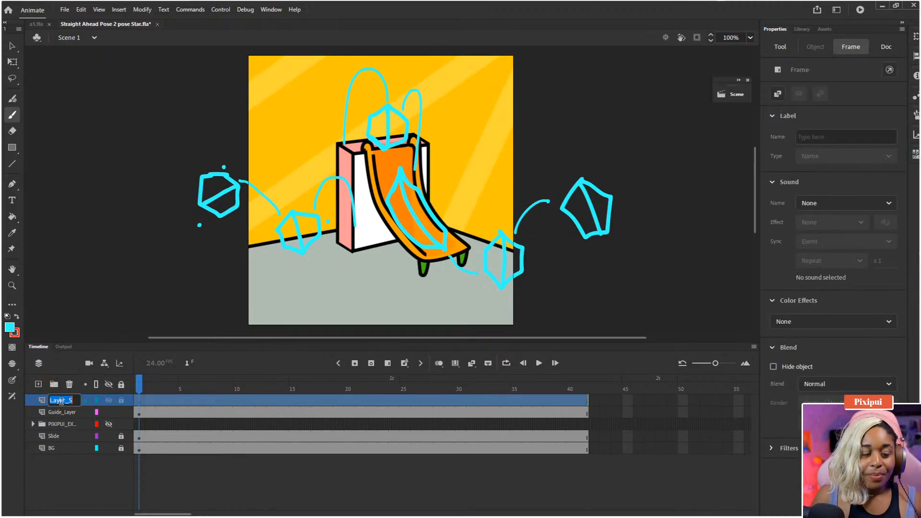
type("Notes")
key("Return")
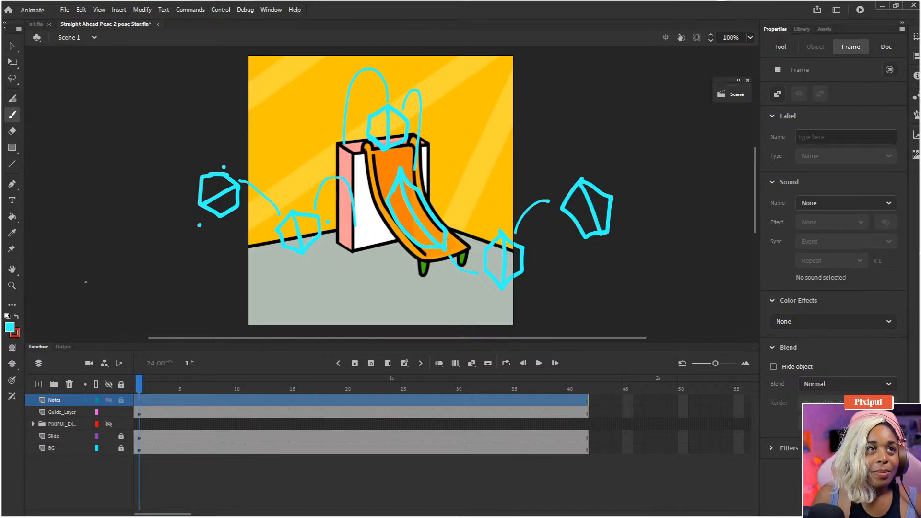
Paint a magenta color dab off the stage on the Notes layer with a size 28 brush.
left_click(9, 327)
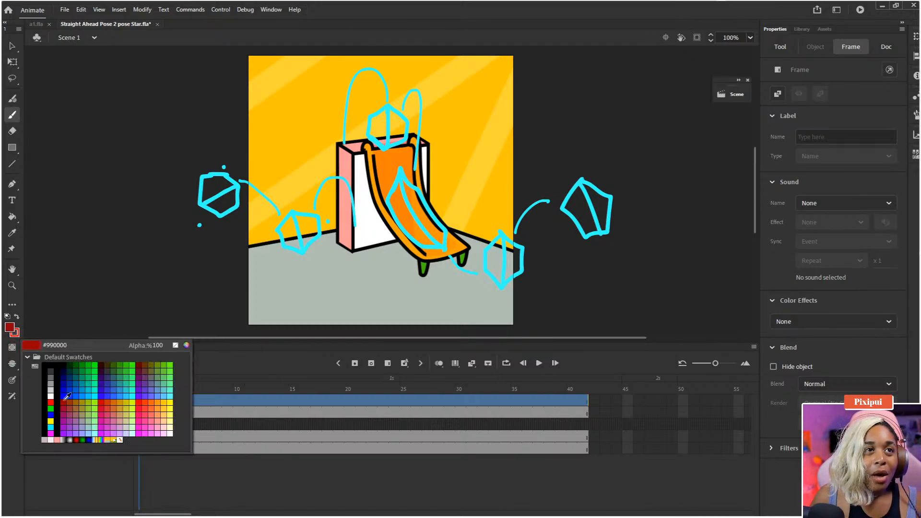
left_click(50, 433)
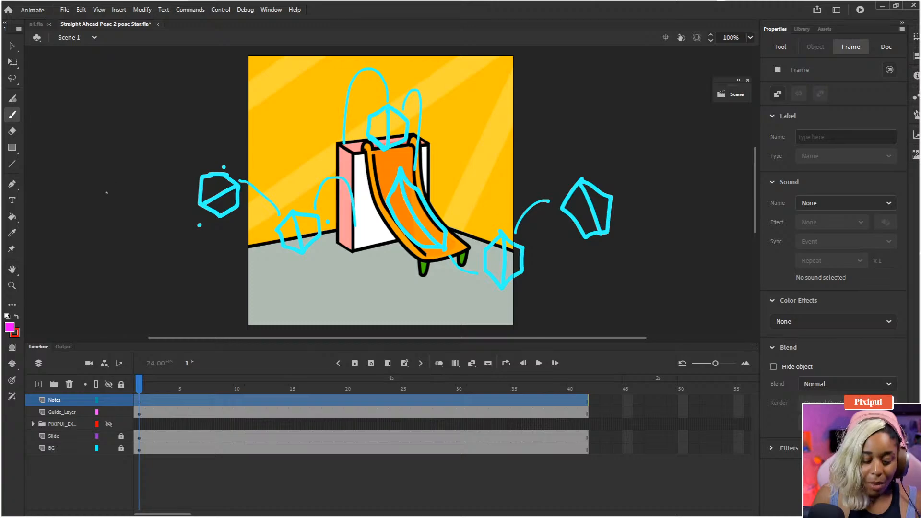
left_click(84, 90)
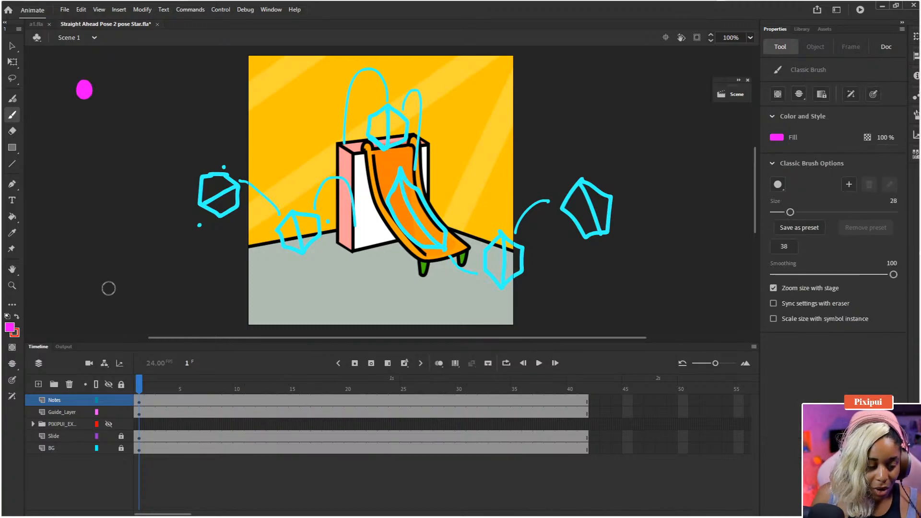
Paint a blue #0099FF dab and a purple dab next to the magenta one to complete the off-stage color palette.
left_click(10, 327)
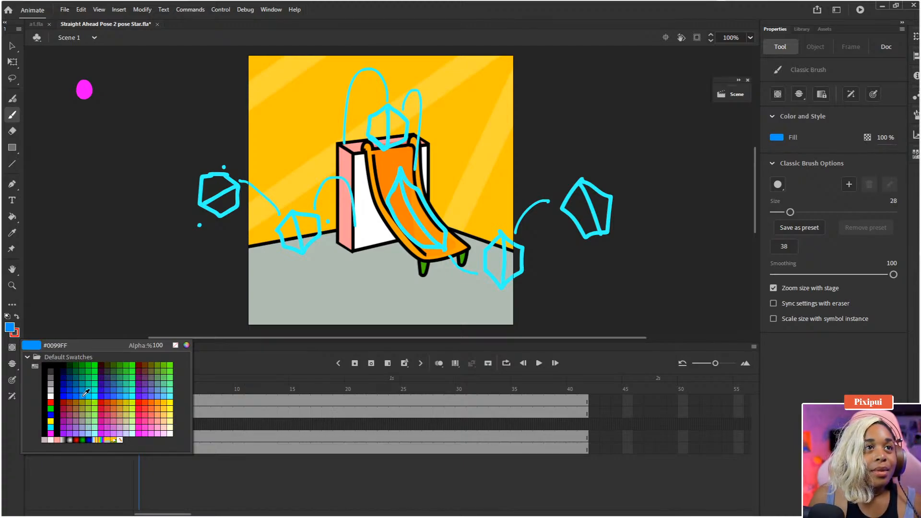
left_click(85, 393)
left_click(97, 89)
left_click_drag(98, 90, 101, 83)
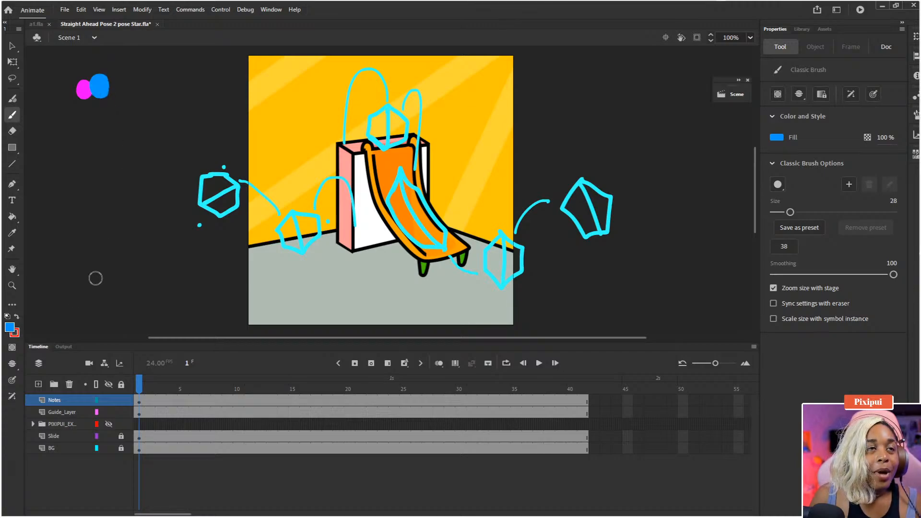
left_click(9, 327)
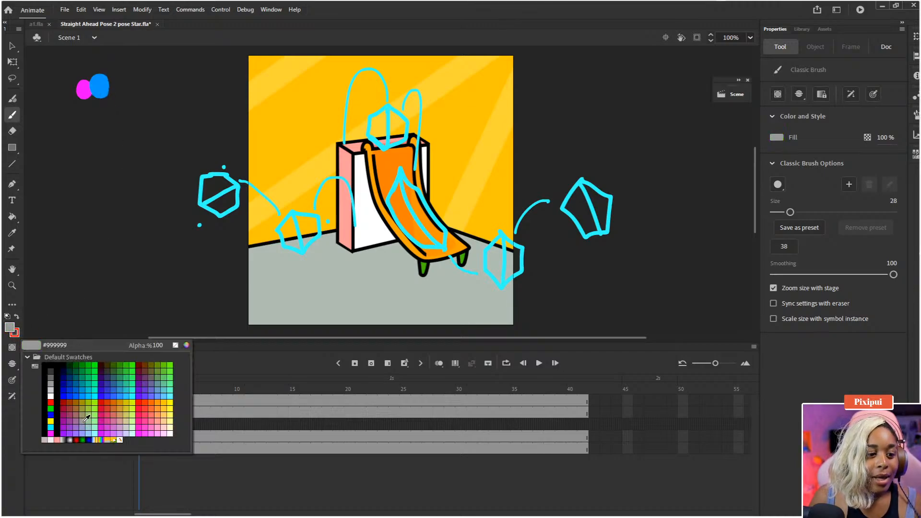
left_click(149, 392)
left_click_drag(90, 110, 94, 97)
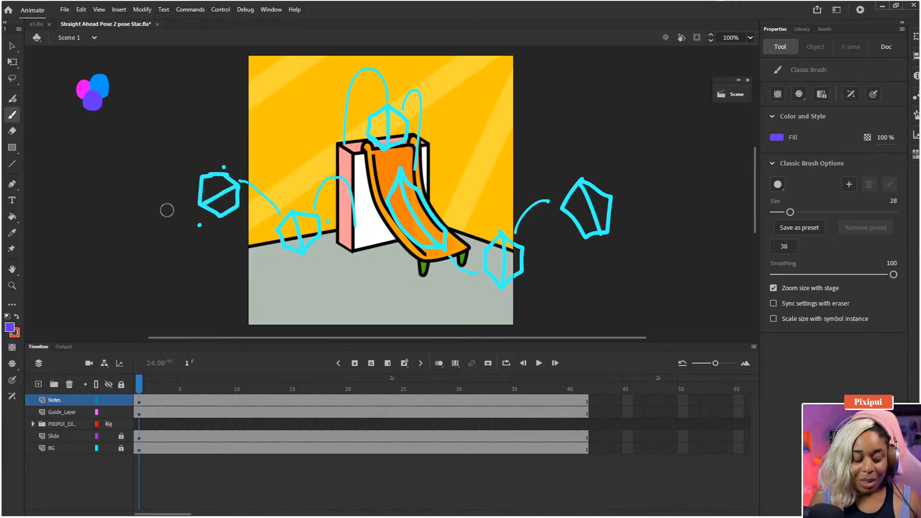
Reduce the brush size to 21 and lock the Notes layer.
left_click_drag(202, 209, 201, 212)
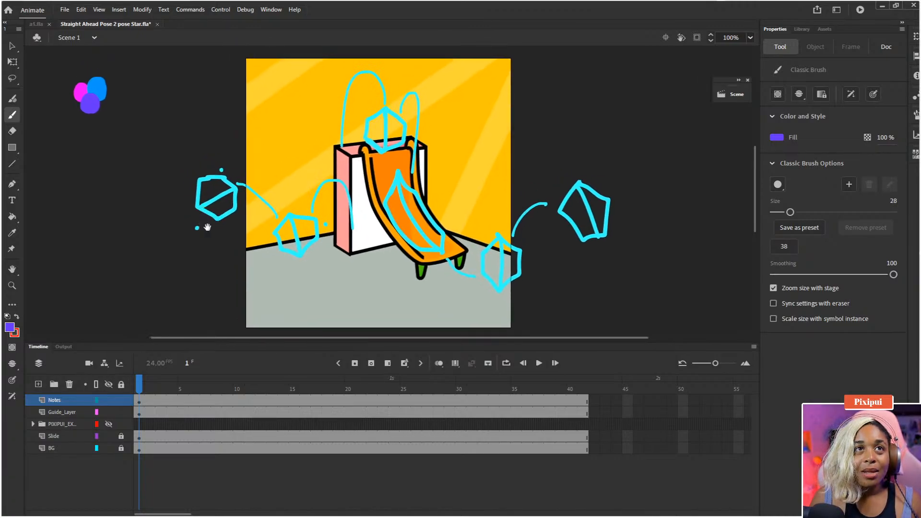
key("bracketleft")
key("bracketleft")
key("bracketleft")
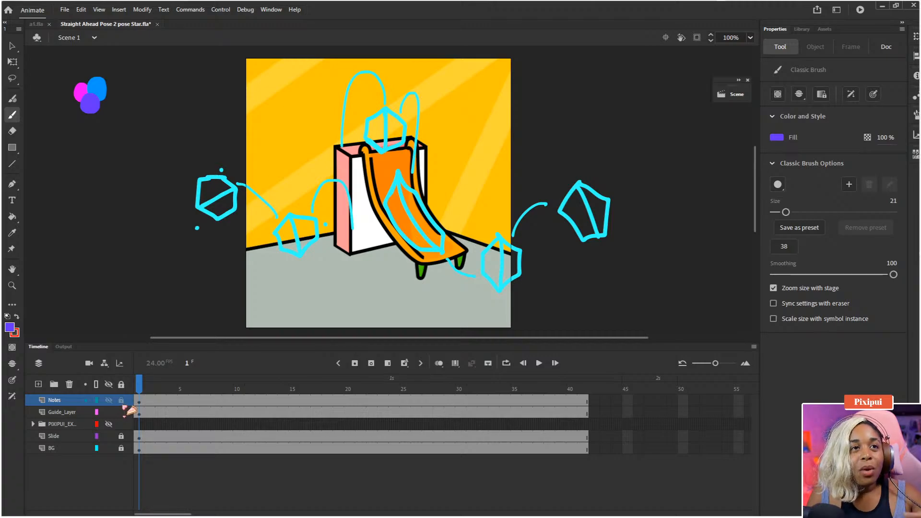
left_click(121, 401)
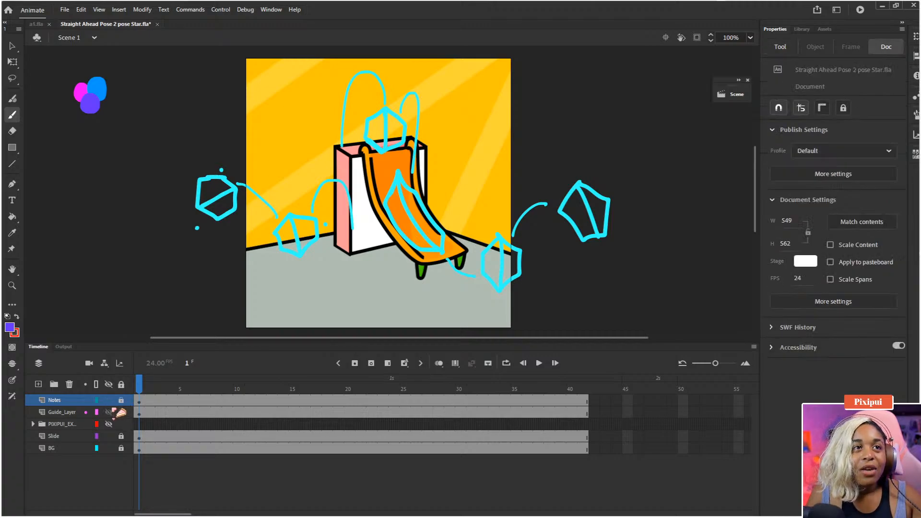
Set Guide_Layer's visibility to 50% opacity in its layer properties.
left_click(63, 413)
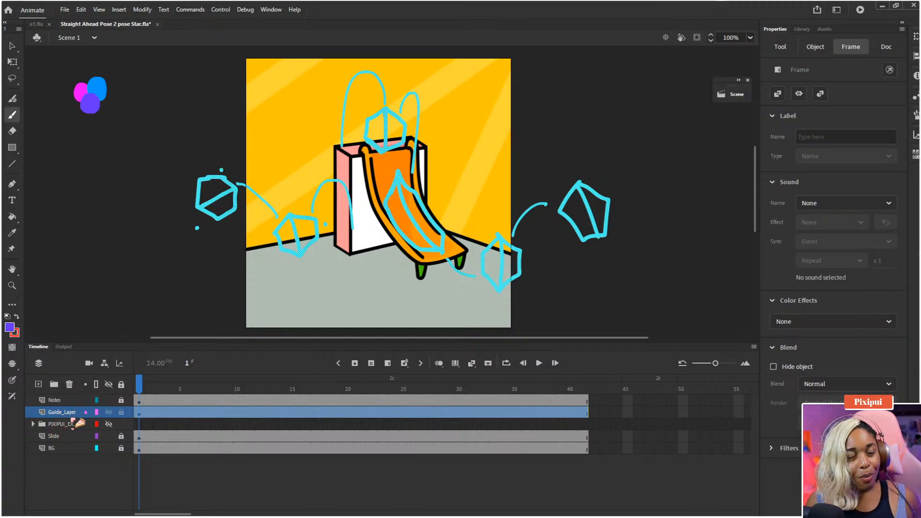
double_click(43, 413)
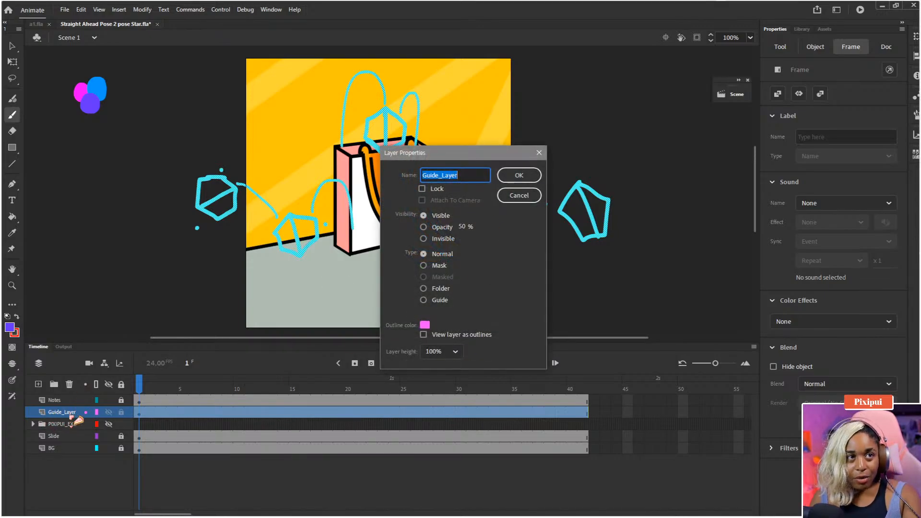
left_click(445, 228)
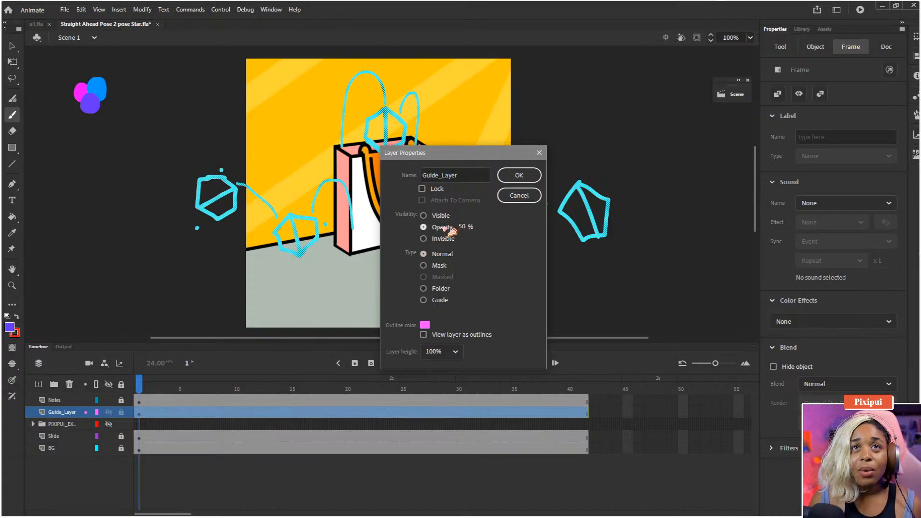
left_click(517, 179)
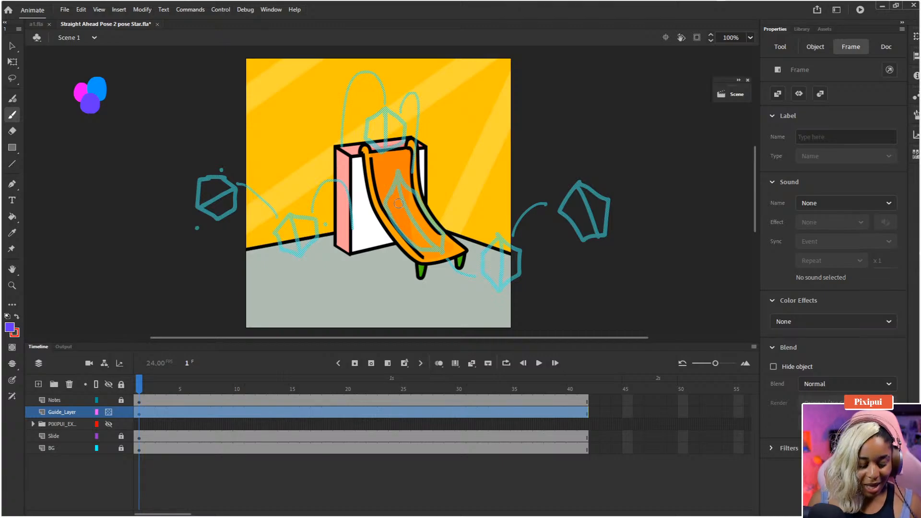
Deselect the guide drawing and save the document.
key("v")
left_click(607, 160)
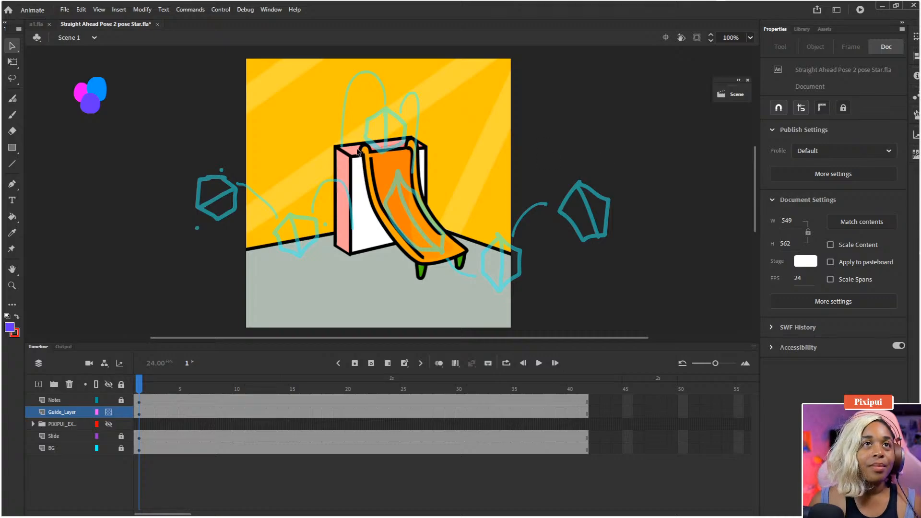
key("ctrl+s")
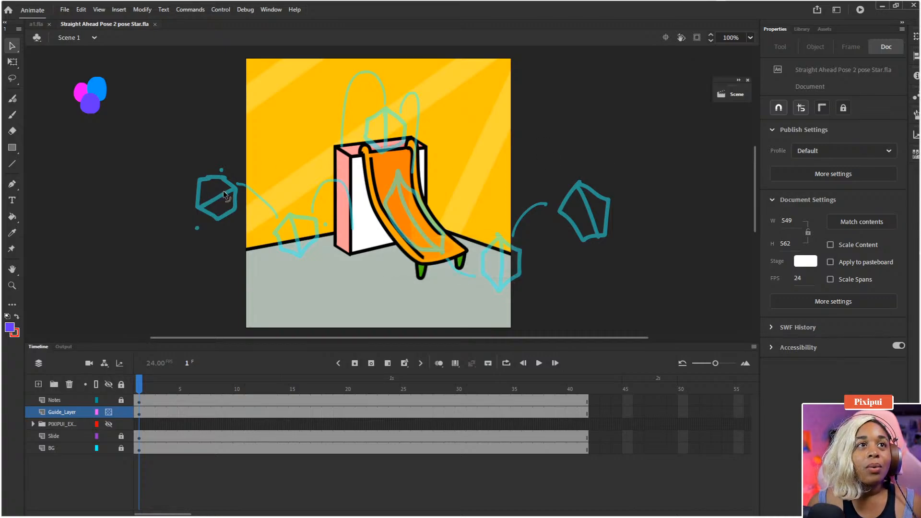
Sample the purple dab of the off-stage palette as the fill color with the Eyedropper.
key("b")
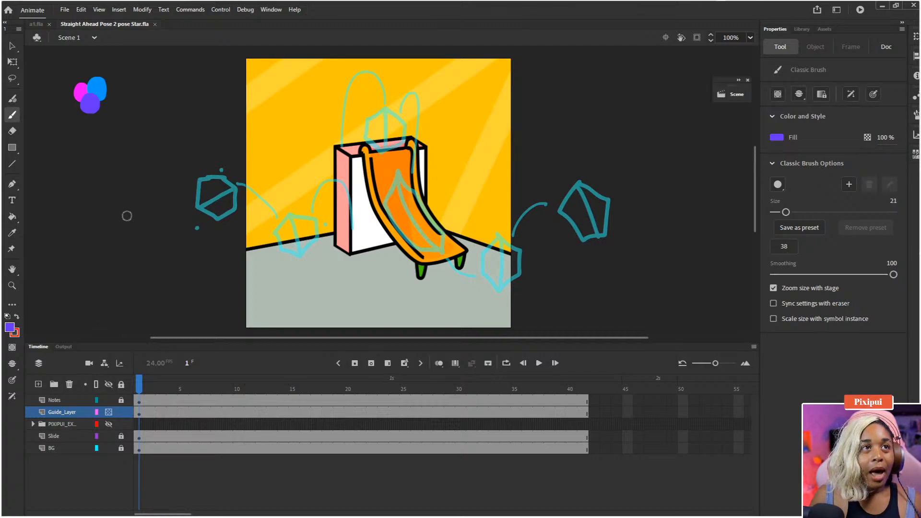
key("i")
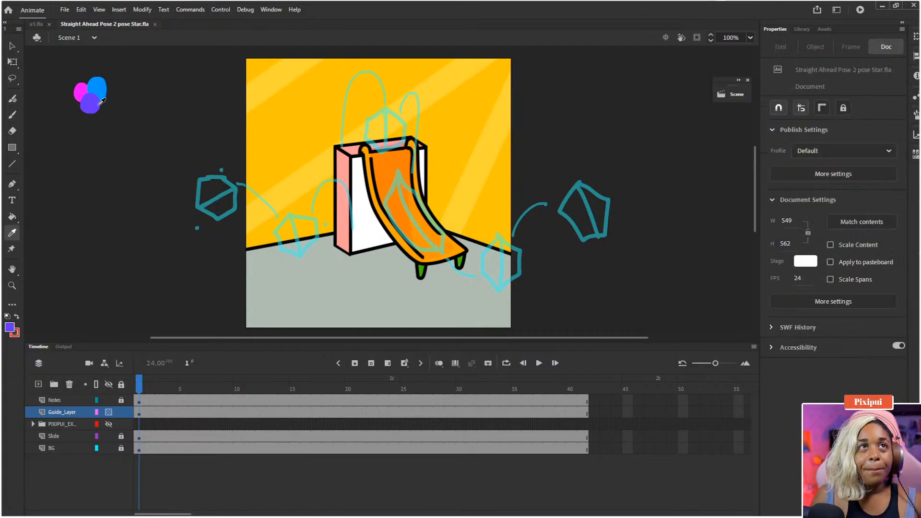
left_click(96, 99)
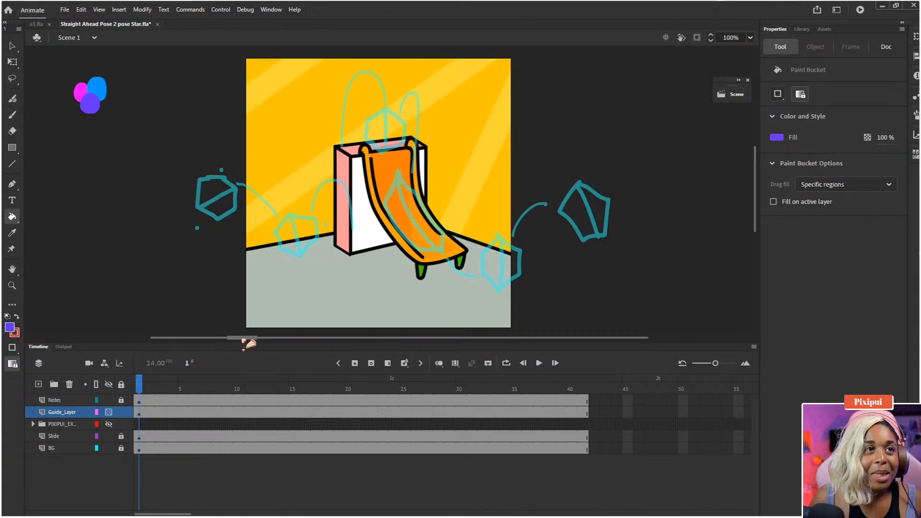
Sample the blue dab of the off-stage palette as the fill color with the Eyedropper.
key("i")
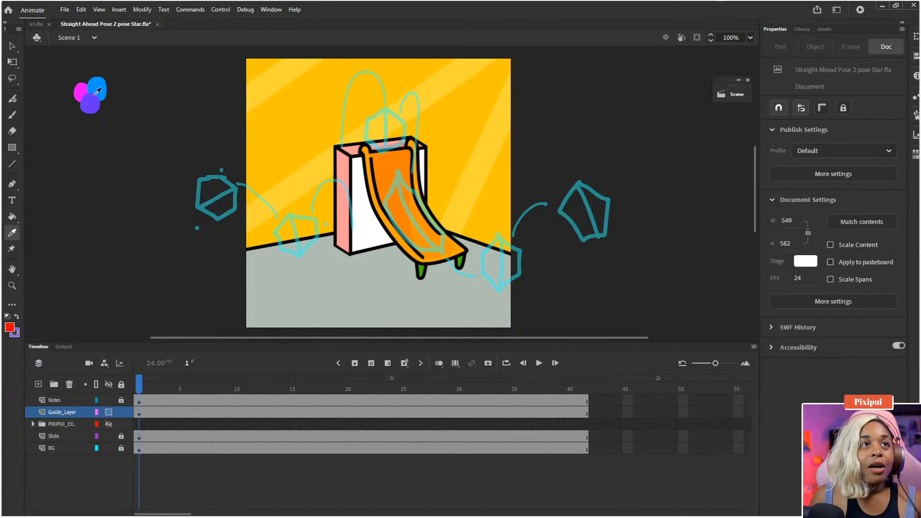
left_click(102, 86)
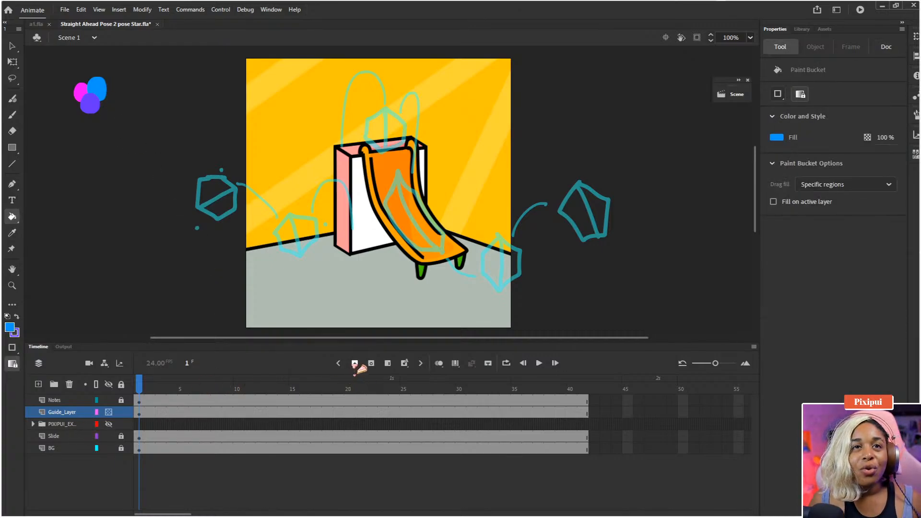
Add a new layer above Guide_Layer, name it Deca_body, and deselect its frames.
left_click(38, 384)
double_click(56, 412)
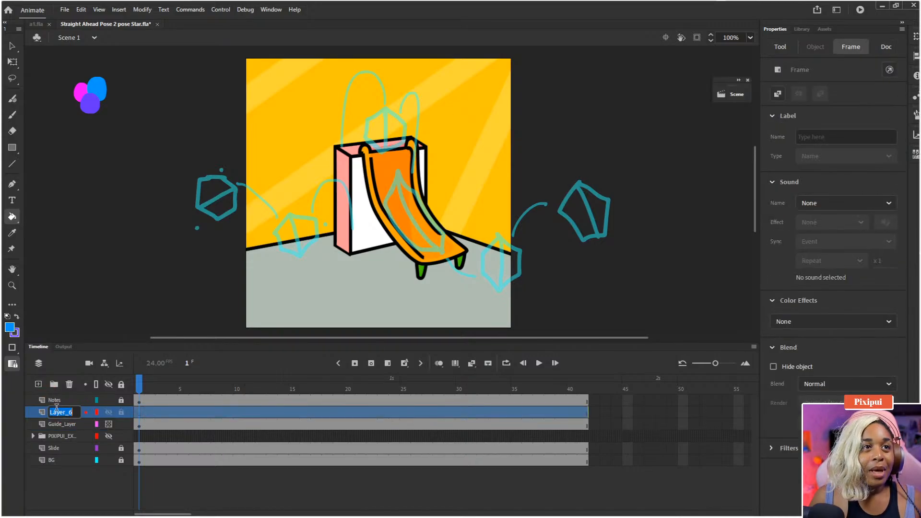
type("Deca")
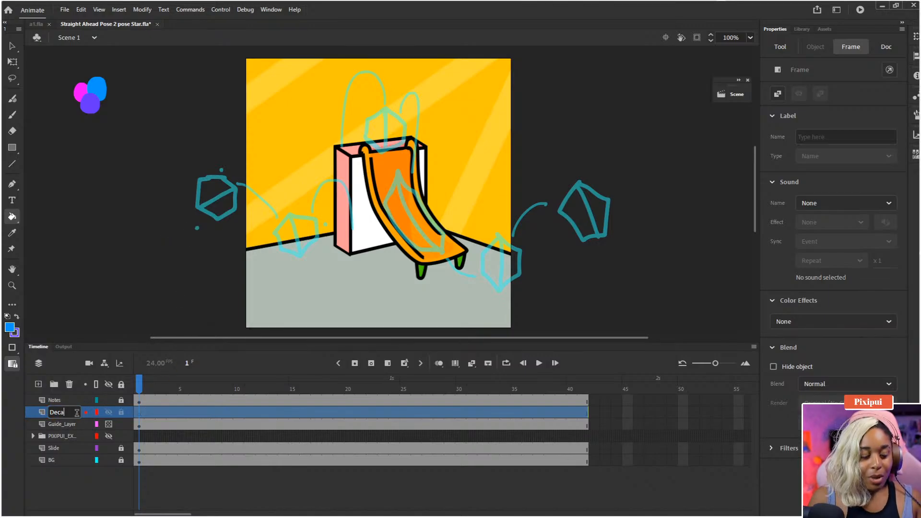
type("_body")
key("Return")
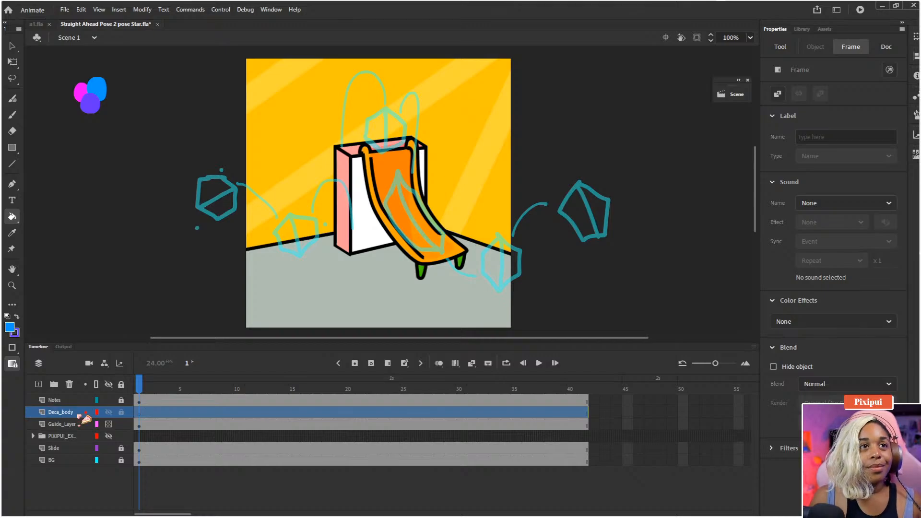
left_click(159, 501)
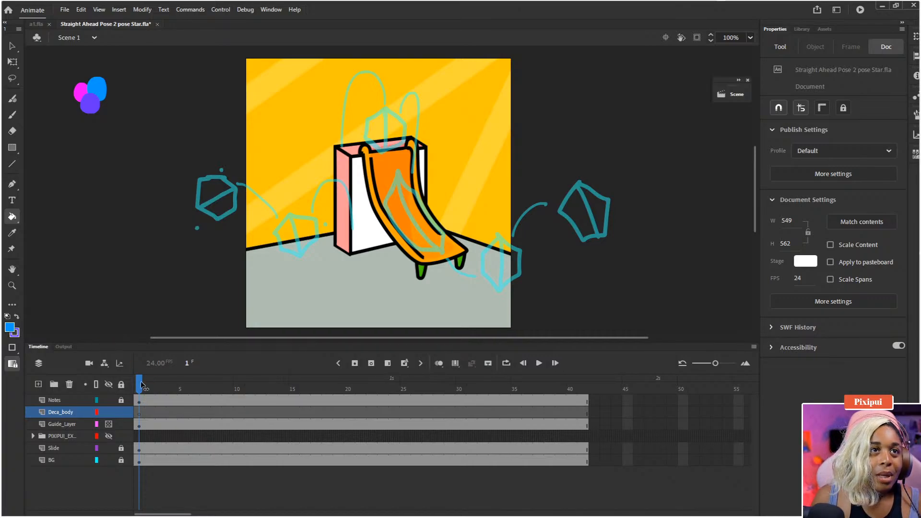
Insert a blank keyframe at frame 4 of the Deca_body layer.
left_click(144, 385)
key("period")
key("period")
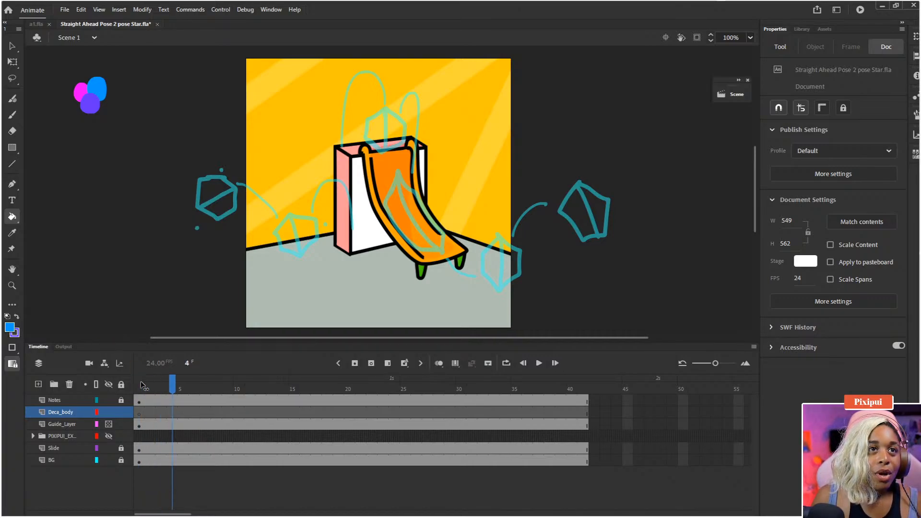
left_click(174, 412)
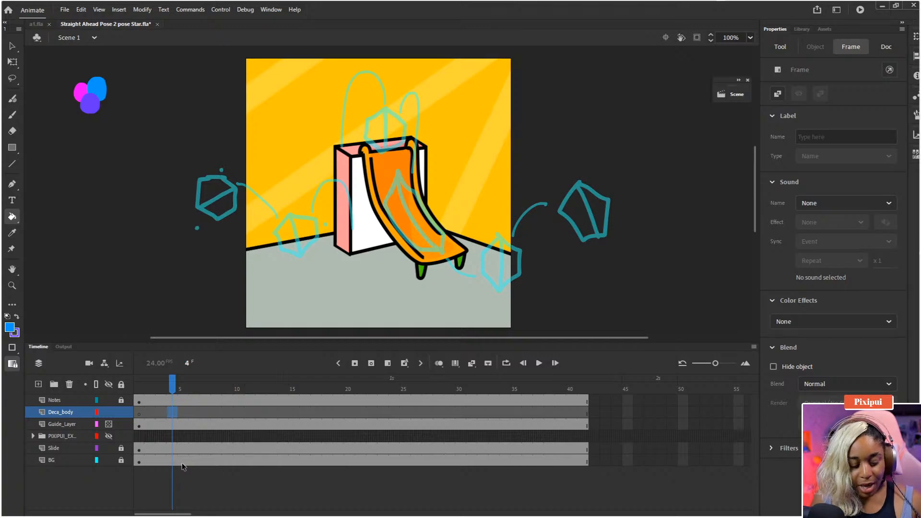
Unlock the Notes layer and handwrite "F7=" beside the stage using the Classic Brush at size 2.
left_click(70, 402)
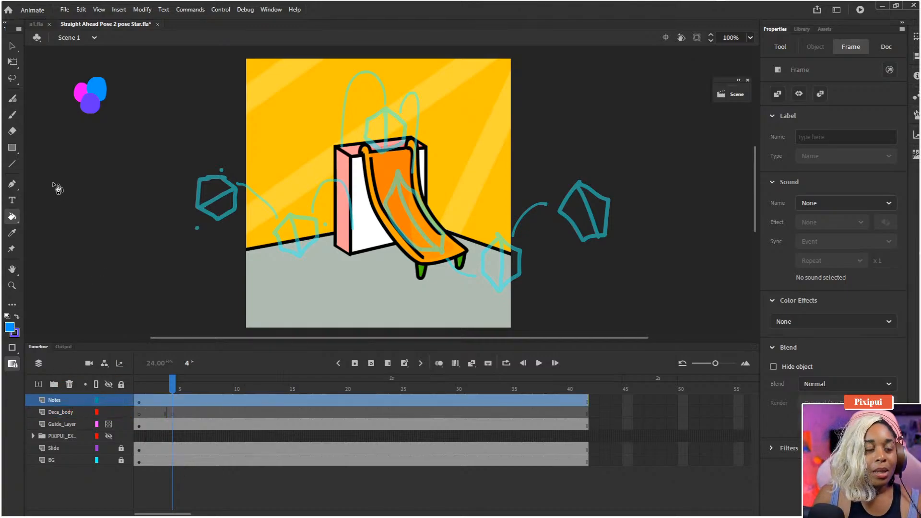
key("b")
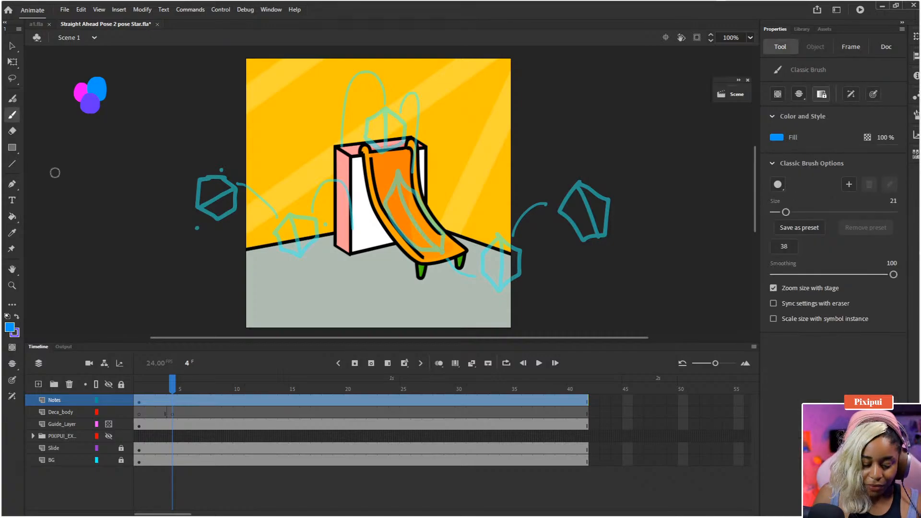
key("bracketleft")
key("bracketleft")
key("bracketleft")
key("bracketleft")
key("bracketleft")
key("bracketleft")
key("bracketleft")
key("bracketleft")
key("bracketleft")
mouse_move(47, 165)
left_mouse_down()
mouse_move(43, 189)
mouse_move(54, 159)
mouse_move(54, 190)
left_mouse_up()
key("bracketleft")
key("bracketleft")
key("bracketleft")
key("bracketleft")
key("bracketleft")
key("bracketleft")
key("bracketleft")
key("bracketleft")
key("bracketleft")
key("bracketleft")
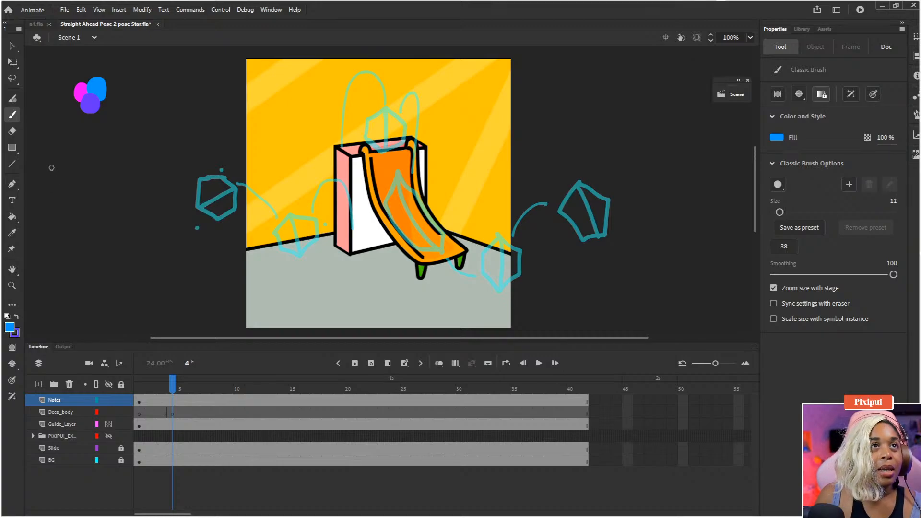
left_click_drag(49, 158, 48, 193)
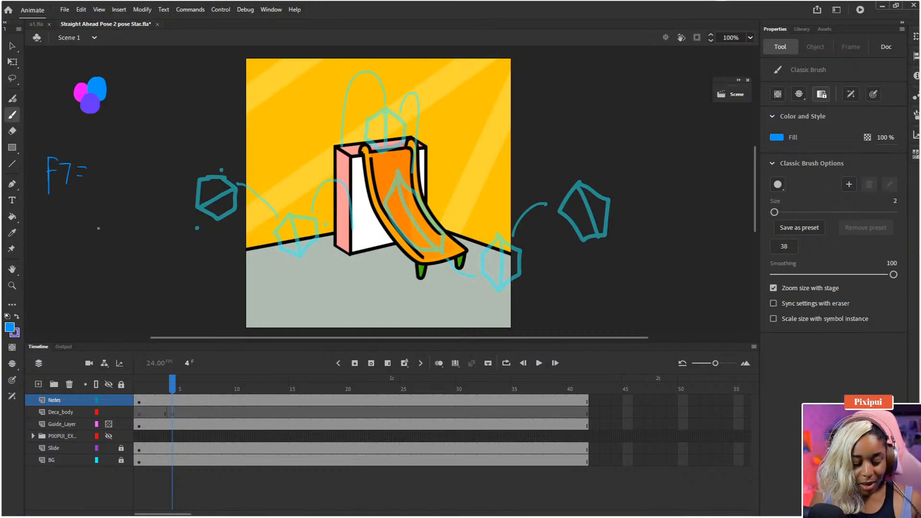
left_click(184, 415)
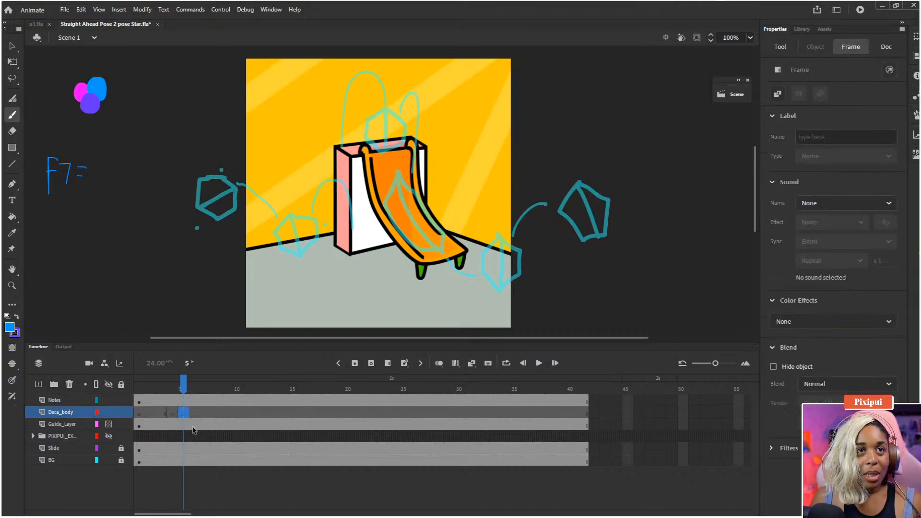
left_click(98, 164)
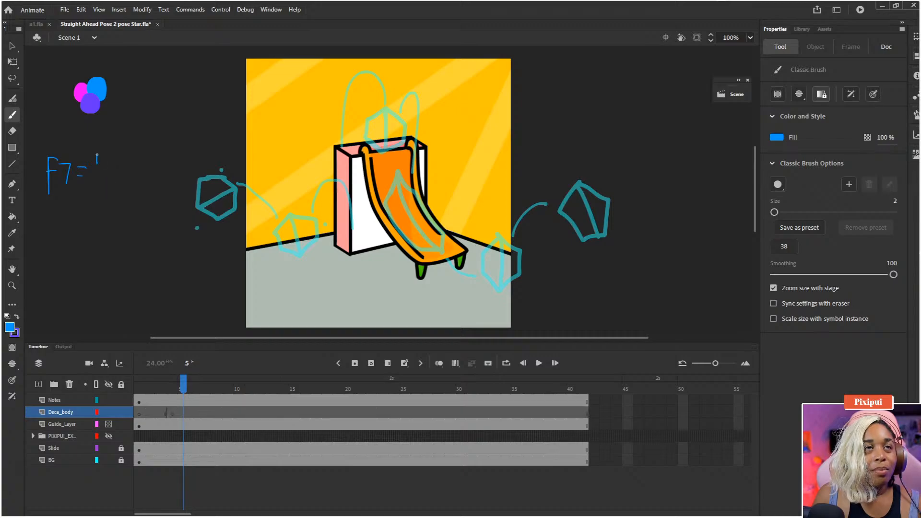
mouse_move(97, 155)
left_mouse_down()
mouse_move(103, 174)
mouse_move(121, 173)
mouse_move(133, 153)
left_mouse_up()
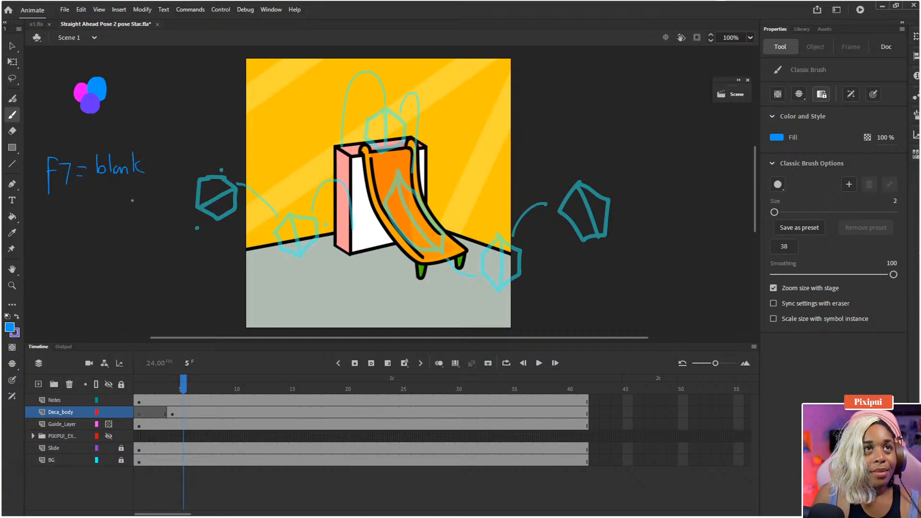
key("ctrl+z")
key("ctrl+z")
key("ctrl+z")
key("ctrl+z")
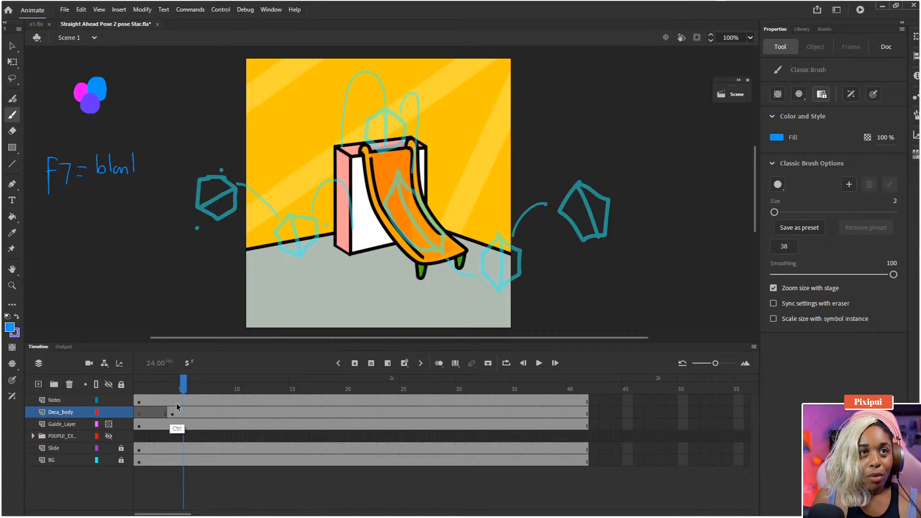
key("ctrl+z")
key("ctrl+z")
Handwrite "blank" after "F7=" on the Notes layer.
left_click(175, 401)
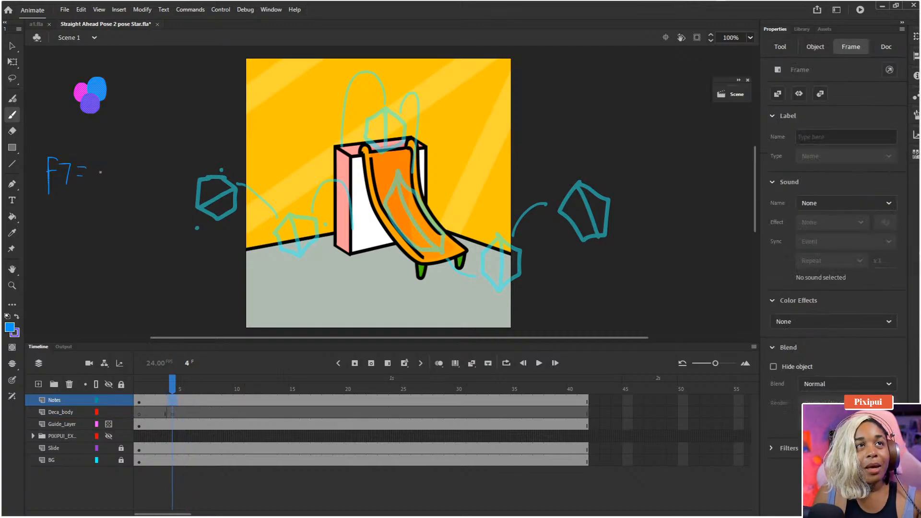
left_click_drag(101, 164, 115, 179)
left_click_drag(122, 172, 134, 176)
left_click_drag(135, 159, 136, 176)
left_click_drag(140, 168, 144, 162)
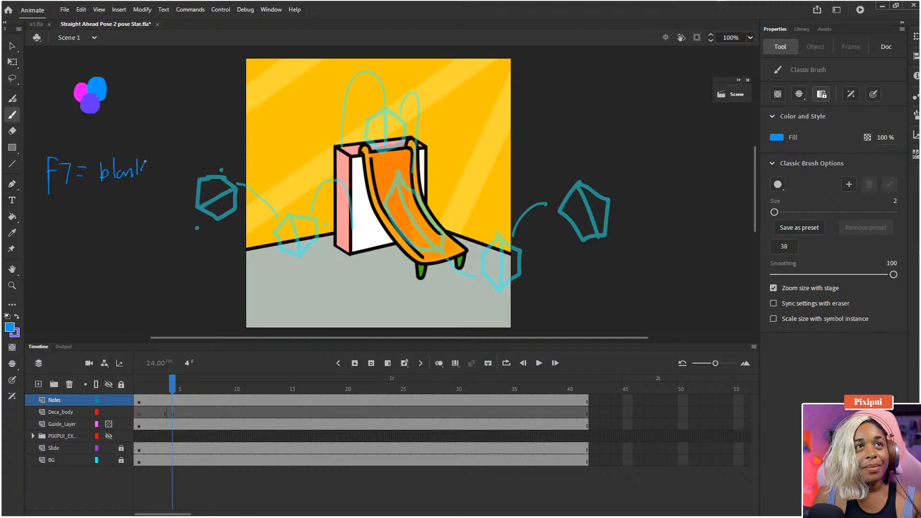
Handwrite "F6=dup" below the F7 note on the Notes layer.
left_click_drag(47, 211, 48, 235)
left_click_drag(47, 212, 56, 210)
left_click_drag(48, 222, 100, 223)
mouse_move(102, 200)
left_mouse_down()
mouse_move(108, 224)
mouse_move(123, 225)
left_mouse_up()
left_click_drag(125, 211, 126, 235)
Handwrite "F5=adds" below the F6 note and lock the Notes layer.
left_click_drag(47, 253, 47, 274)
left_click_drag(46, 253, 56, 252)
mouse_move(46, 263)
left_mouse_down()
mouse_move(70, 253)
mouse_move(67, 281)
left_mouse_up()
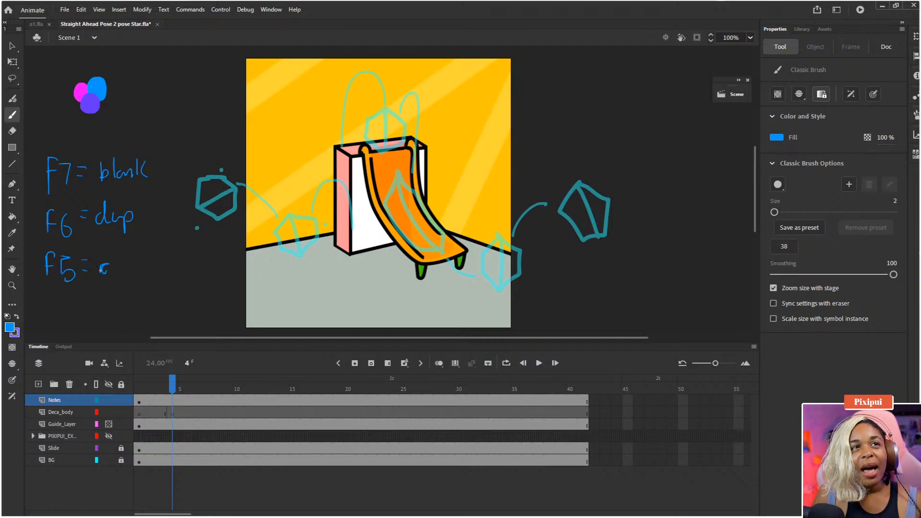
left_click_drag(102, 270, 110, 273)
mouse_move(120, 262)
left_mouse_down()
mouse_move(122, 274)
mouse_move(138, 273)
left_mouse_up()
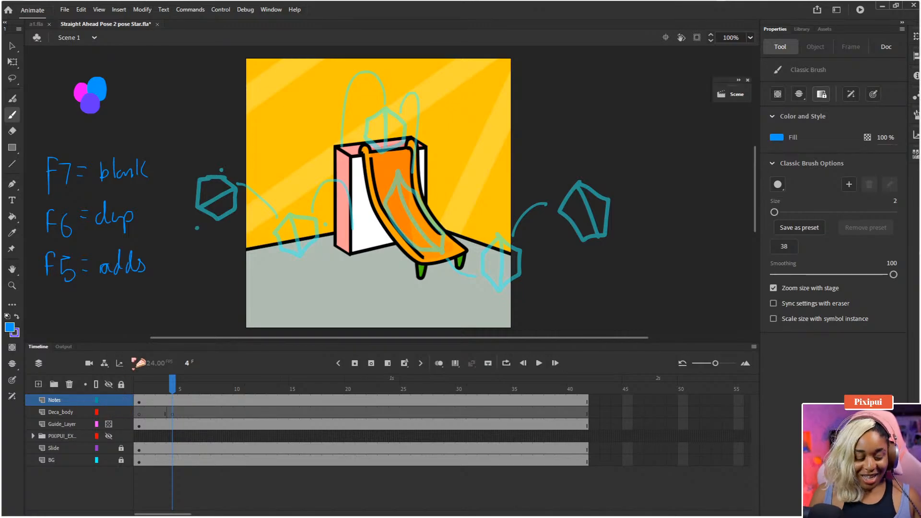
left_click(121, 400)
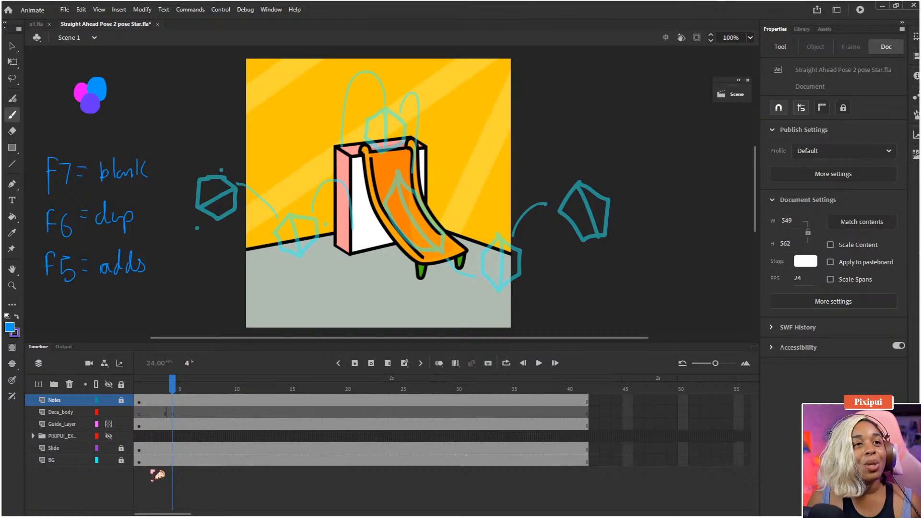
Select frame 1 of the Deca_body layer and set the Classic Brush size to 10.
left_click(173, 412)
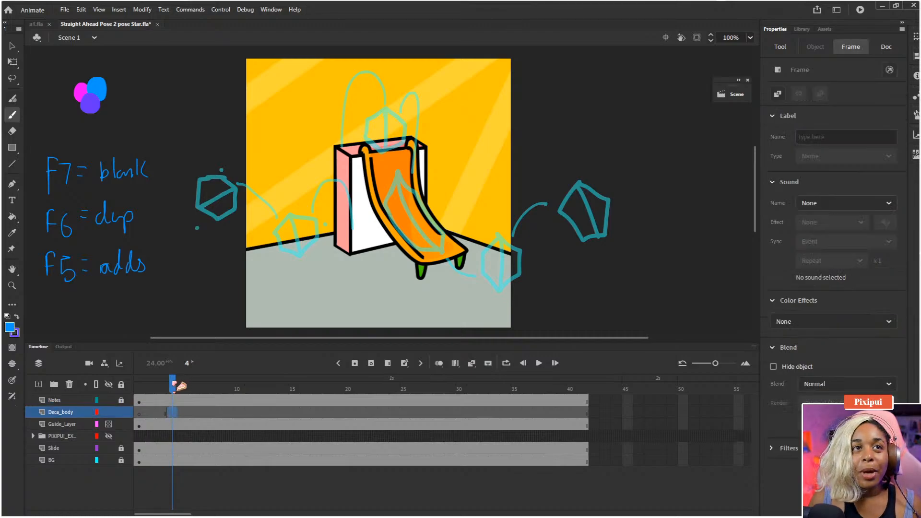
left_click(139, 412)
left_click_drag(297, 175, 275, 167)
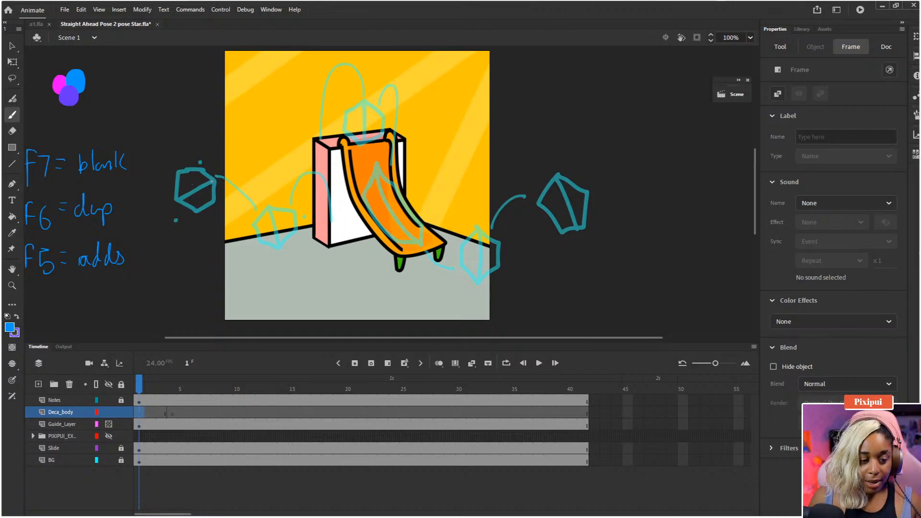
key("b")
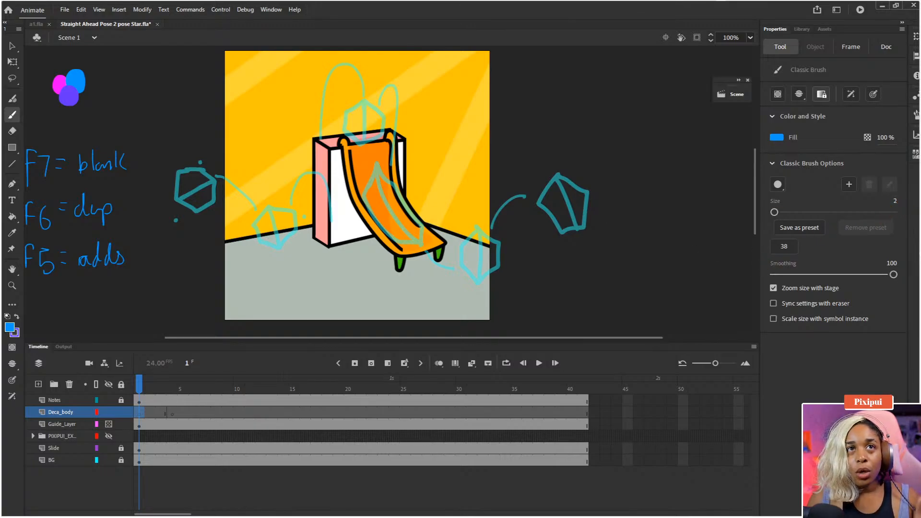
left_click(894, 202)
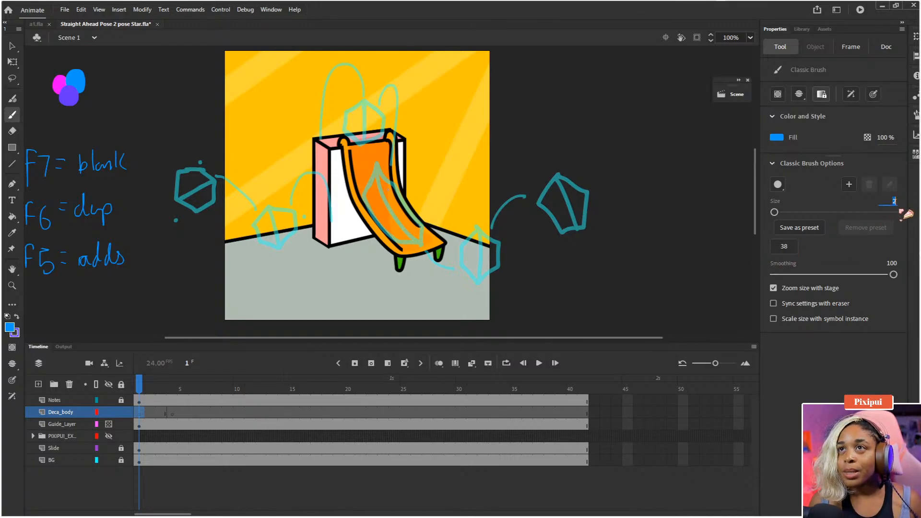
type("10")
key("Return")
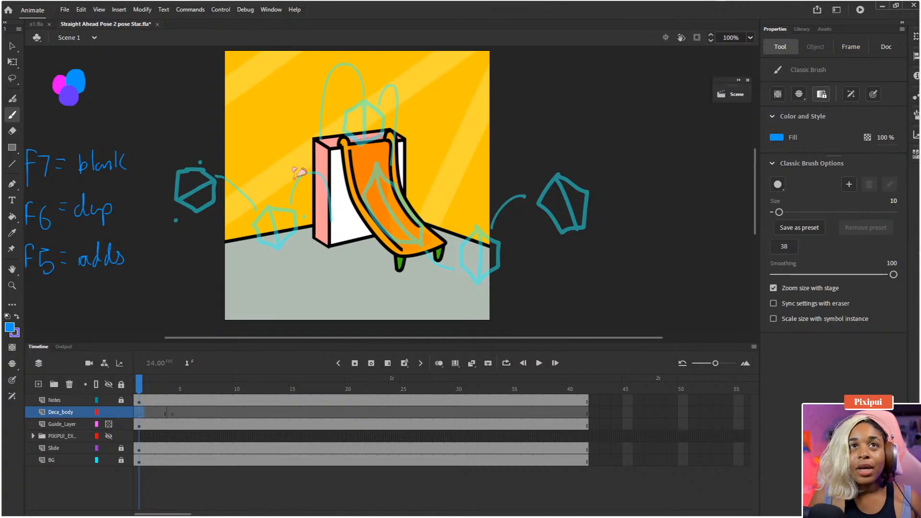
Trace the guide shape left of the slide, including its center line, in blue on the Deca_body layer.
left_click_drag(267, 180, 239, 269)
key("ctrl+z")
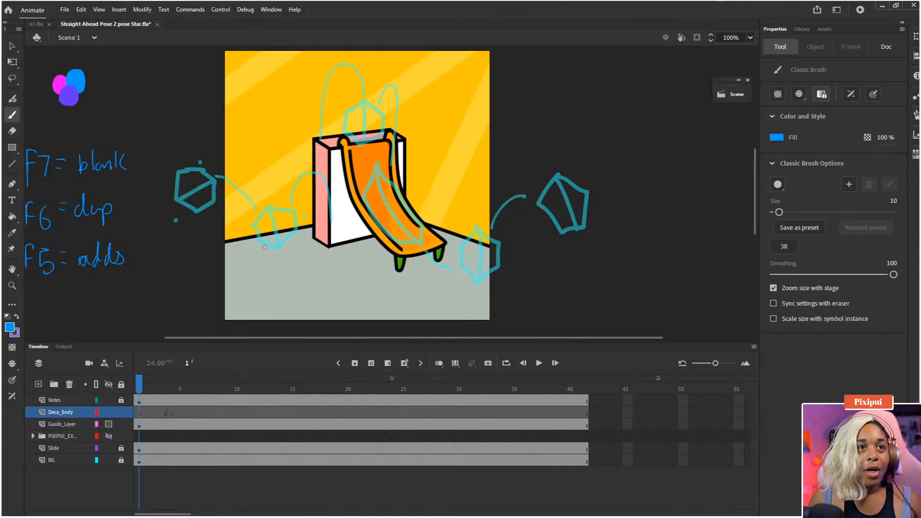
left_click_drag(267, 209, 260, 238)
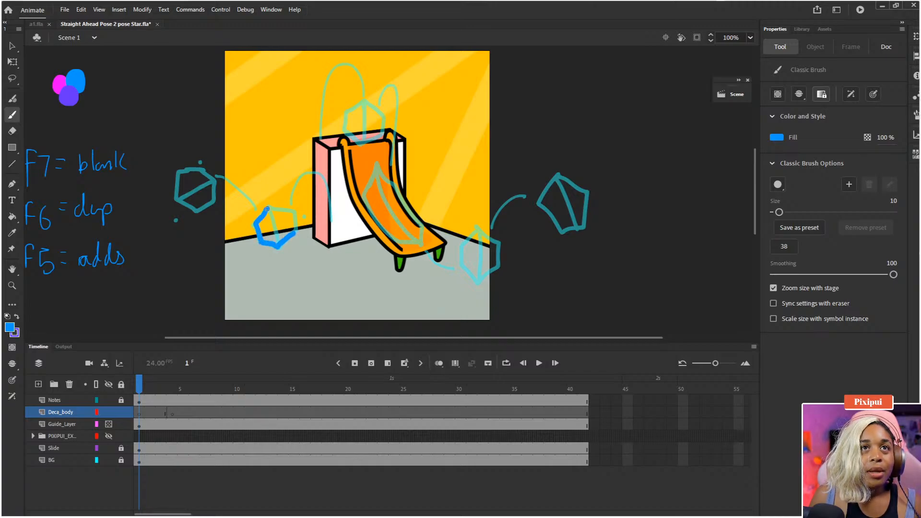
mouse_move(296, 229)
left_mouse_down()
mouse_move(291, 213)
mouse_move(270, 209)
mouse_move(279, 242)
left_mouse_up()
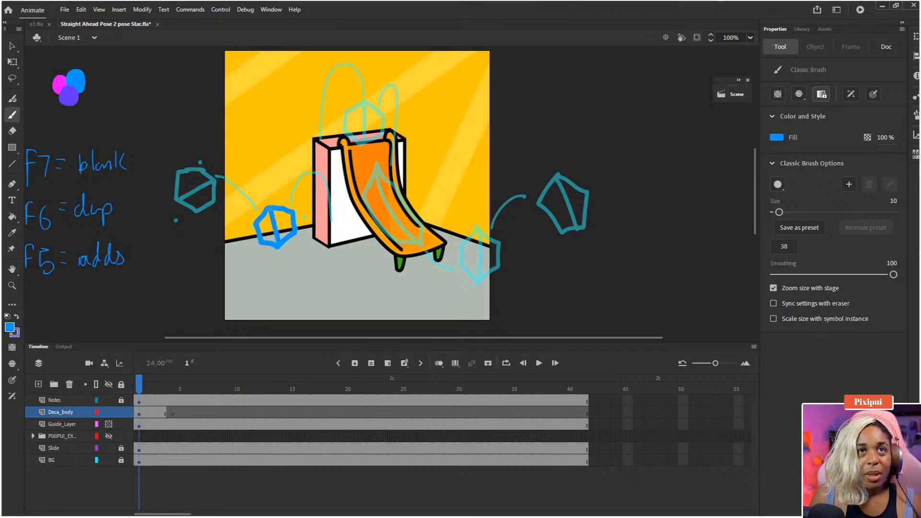
Fill both halves of the traced body shape with blue using the Paint Bucket.
key("k")
left_click(277, 230)
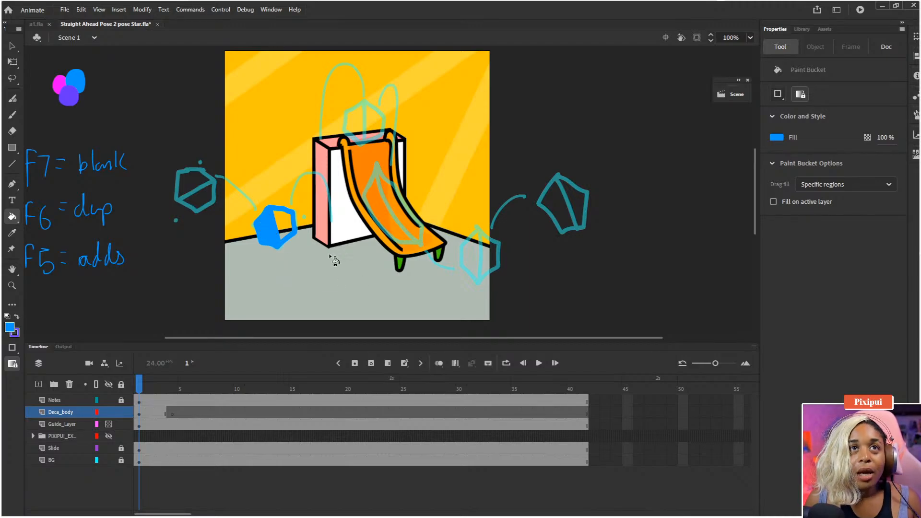
left_click(290, 229)
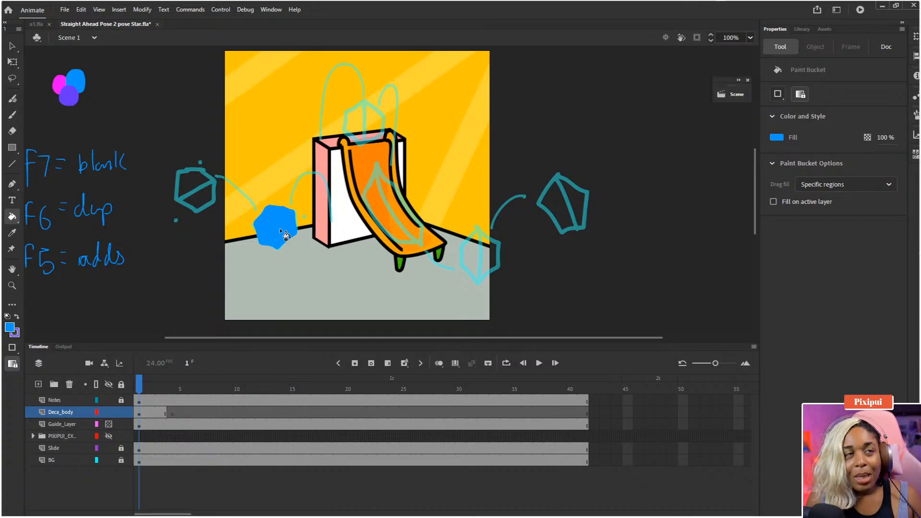
Switch the Classic Brush to Paint Inside mode and try shading the body's right half in purple.
key("b")
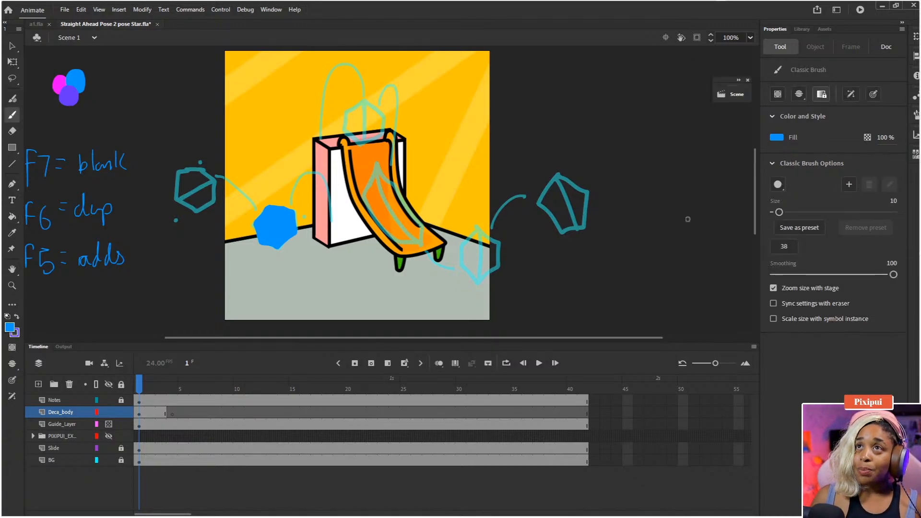
left_click(807, 97)
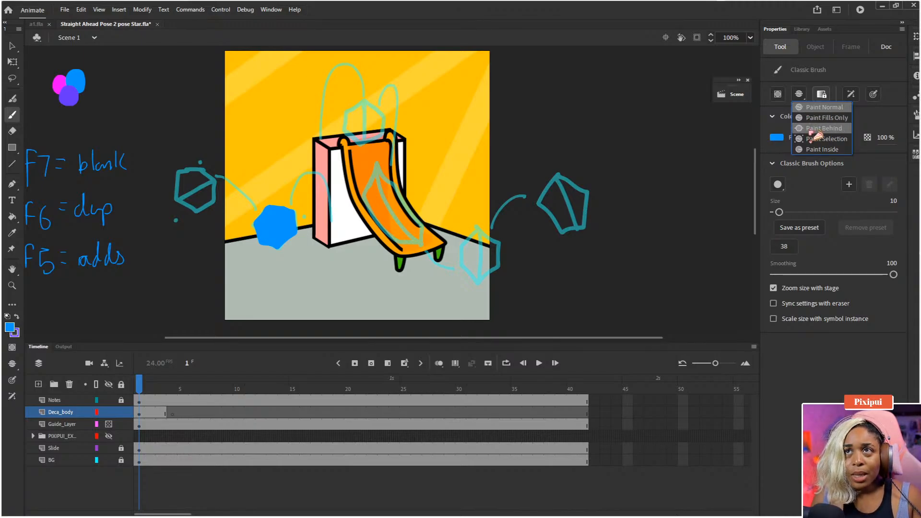
left_click(814, 151)
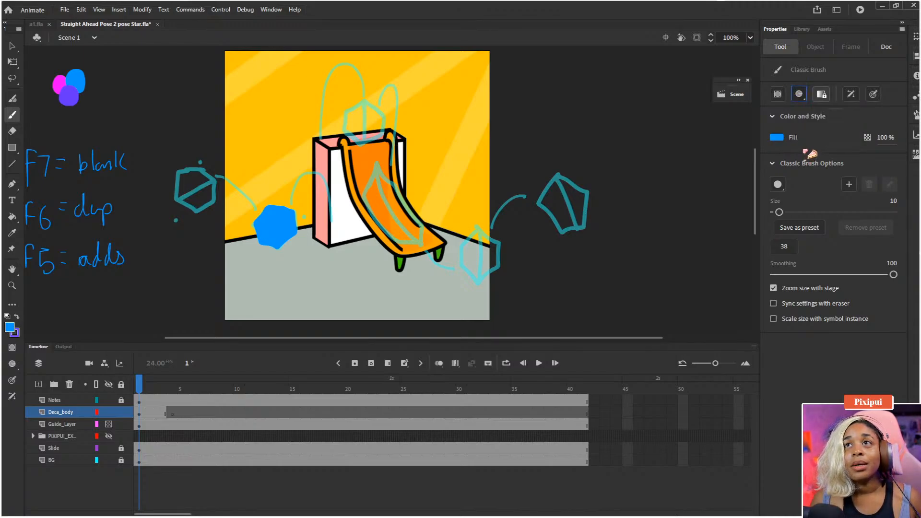
key("x")
mouse_move(297, 223)
left_mouse_down()
mouse_move(287, 239)
mouse_move(277, 212)
mouse_move(277, 259)
left_mouse_up()
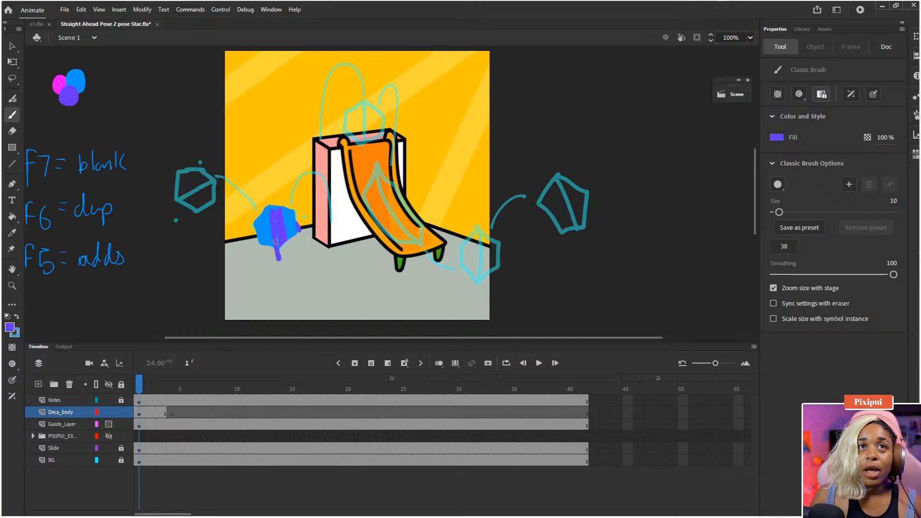
left_click_drag(265, 216, 267, 254)
Undo the purple strokes and the right half's blue fill, and fill that half with purple using the Paint Bucket.
key("ctrl+z")
key("ctrl+z")
key("ctrl+z")
key("ctrl+z")
key("ctrl+z")
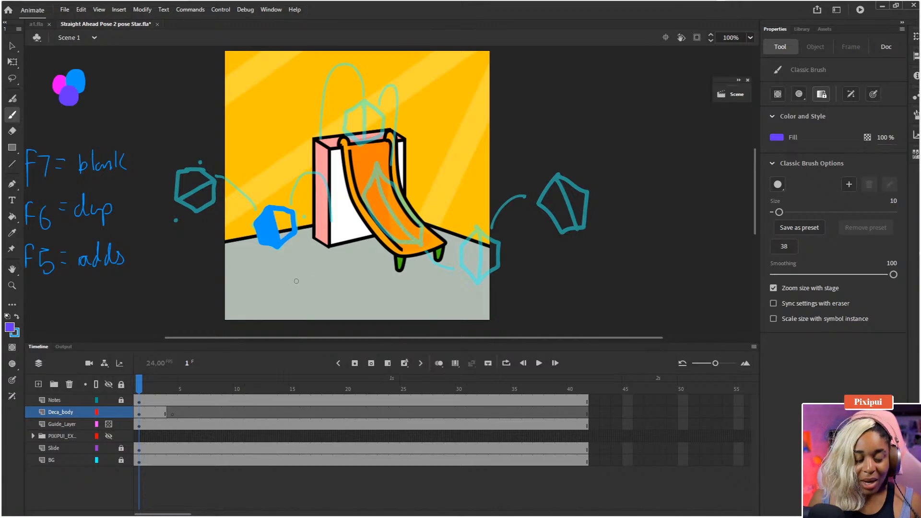
key("k")
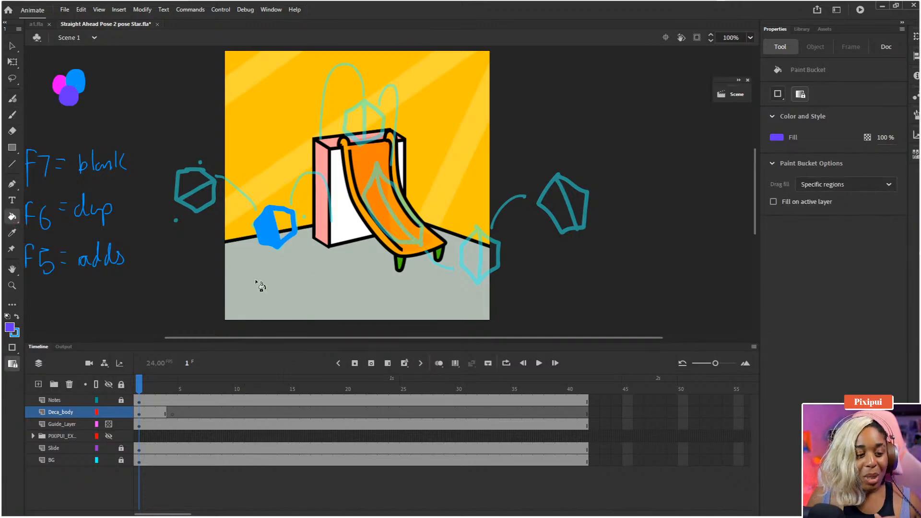
left_click(287, 224)
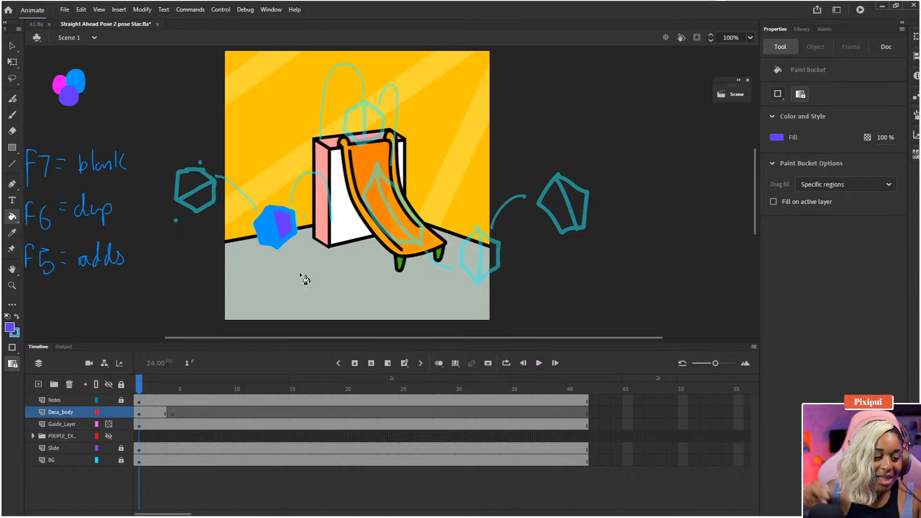
Brush purple over the blue edges of the body's right half, undoing strokes that spill outside the shape.
key("b")
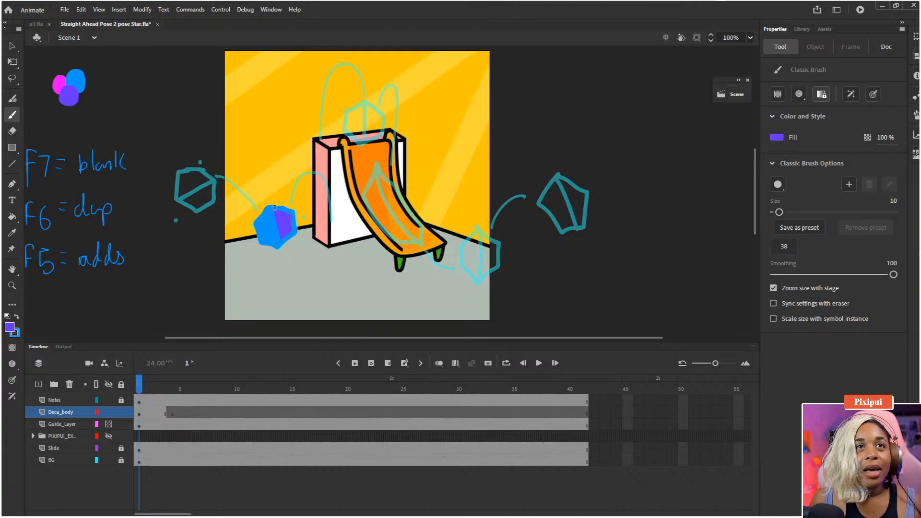
mouse_move(275, 218)
left_mouse_down()
mouse_move(274, 207)
mouse_move(291, 215)
mouse_move(295, 204)
mouse_move(285, 250)
mouse_move(290, 235)
left_mouse_up()
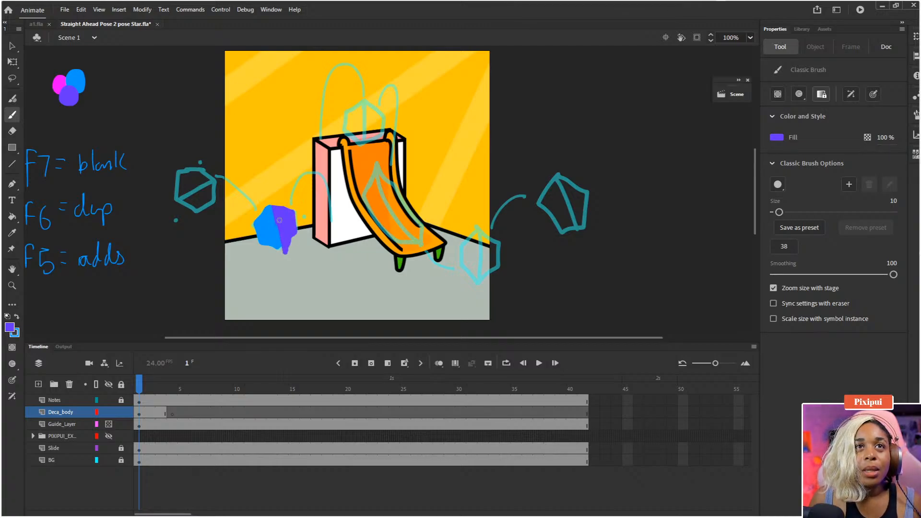
key("ctrl+z")
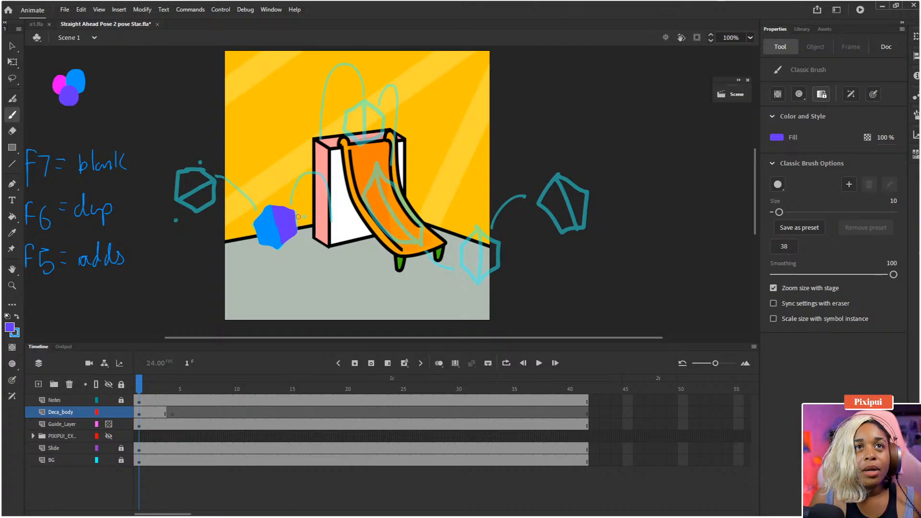
mouse_move(296, 215)
left_mouse_down()
mouse_move(296, 235)
mouse_move(295, 203)
left_mouse_up()
key("ctrl+z")
key("ctrl+z")
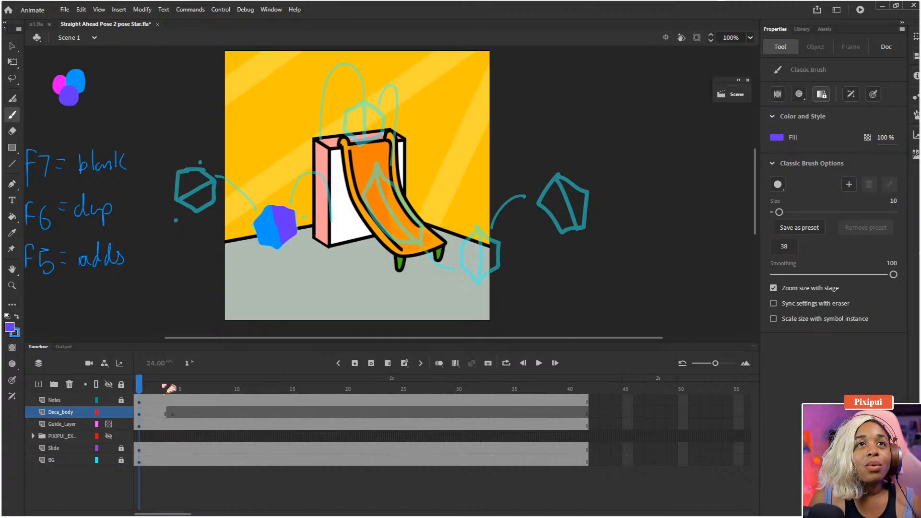
On frame 4 of the Deca_body layer, trace the hexagon guide at the top of the slide in blue, including its center line.
left_click(144, 385)
key("period")
key("period")
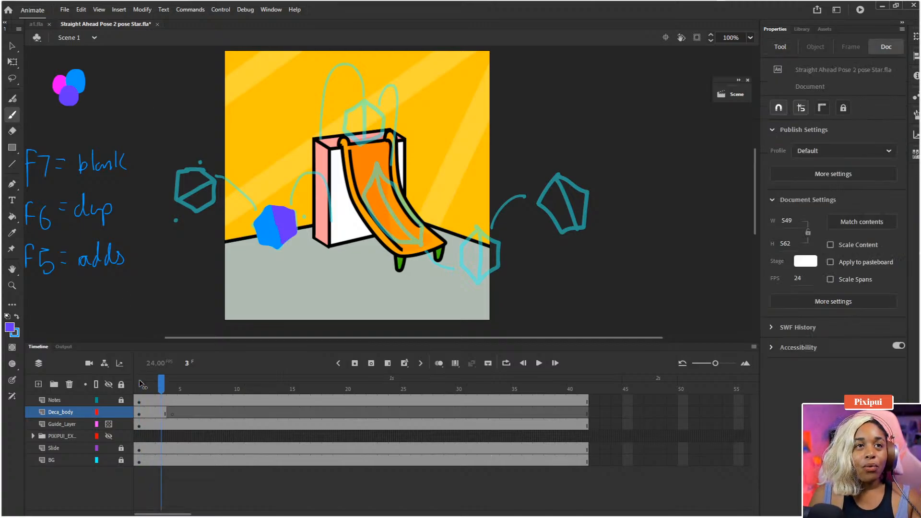
key("period")
left_click(174, 412)
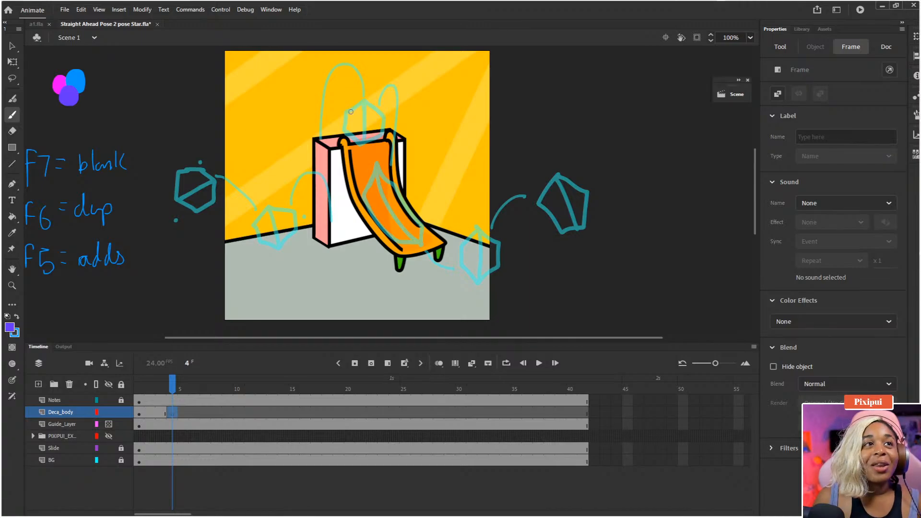
key("x")
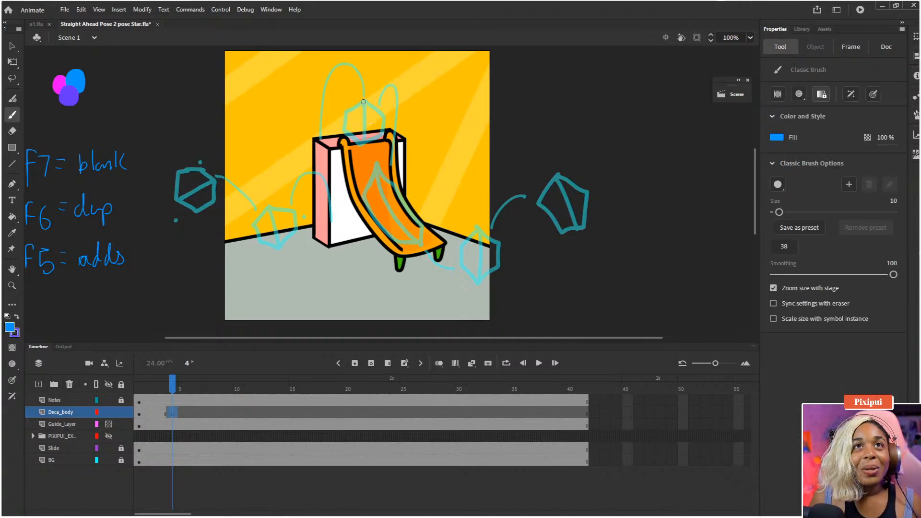
mouse_move(352, 110)
left_mouse_down()
mouse_move(363, 102)
mouse_move(348, 132)
left_mouse_up()
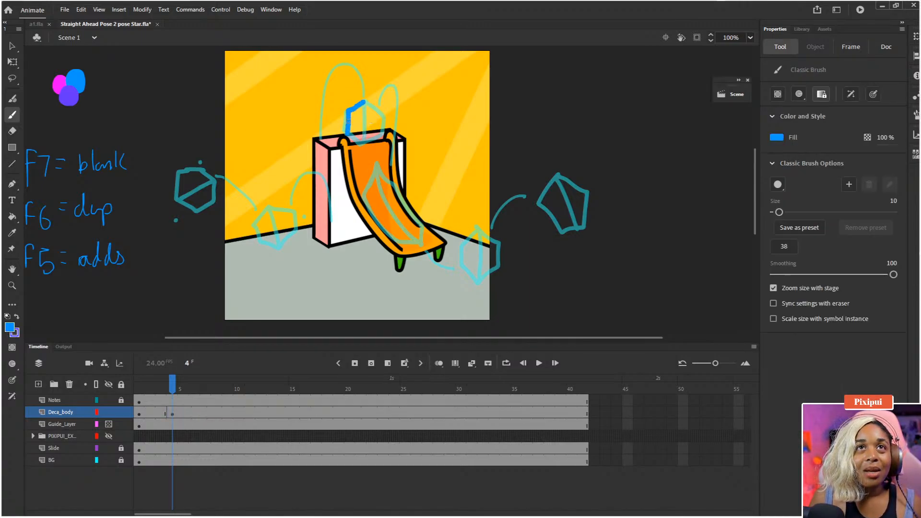
key("ctrl+z")
mouse_move(363, 101)
left_mouse_down()
mouse_move(346, 139)
mouse_move(363, 102)
left_mouse_up()
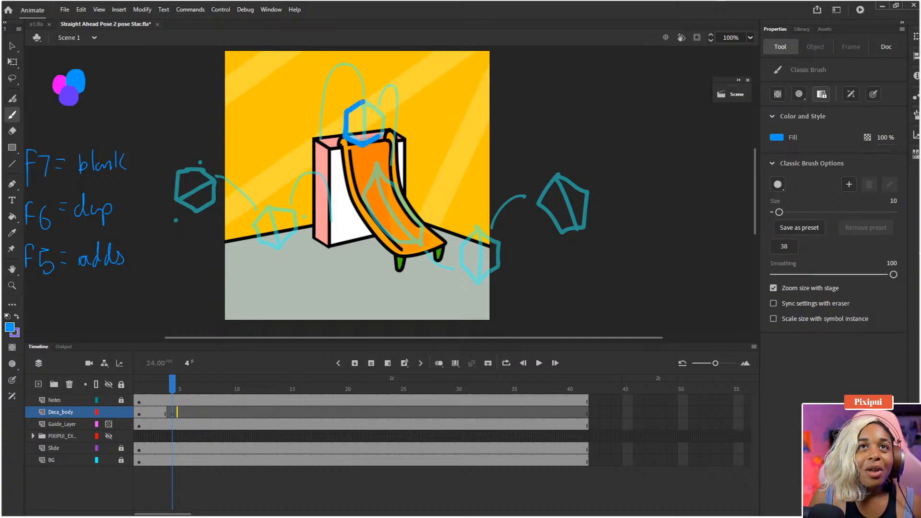
mouse_move(384, 134)
left_mouse_down()
mouse_move(373, 103)
mouse_move(364, 133)
left_mouse_up()
Fill the left half of the frame 4 hexagon with blue and the right half with purple using the Paint Bucket.
key("k")
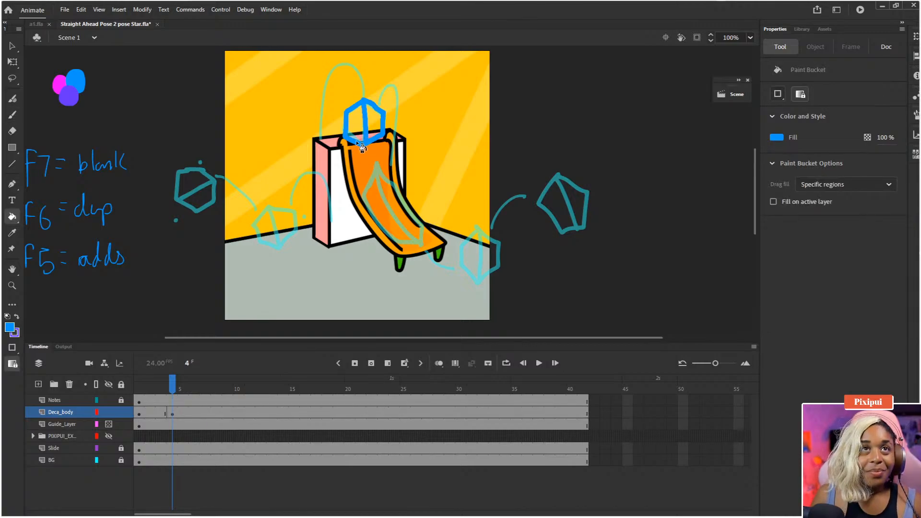
left_click(360, 140)
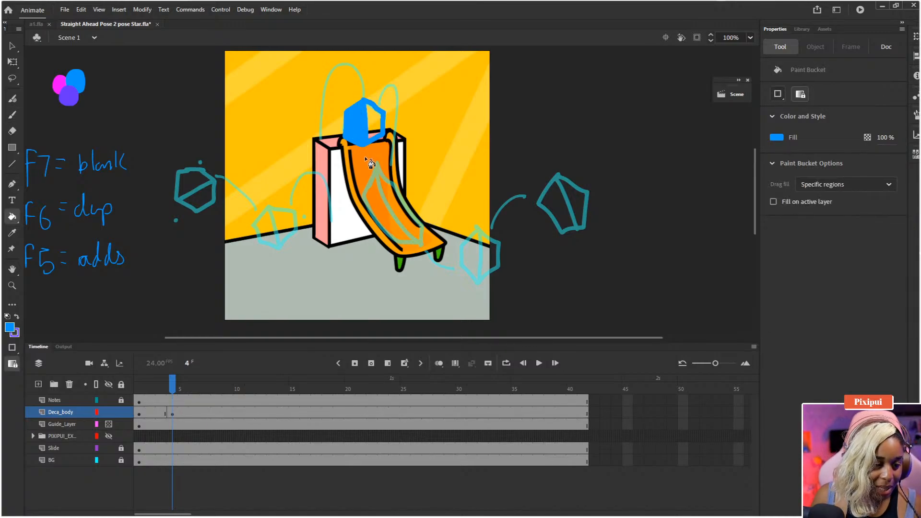
key("b")
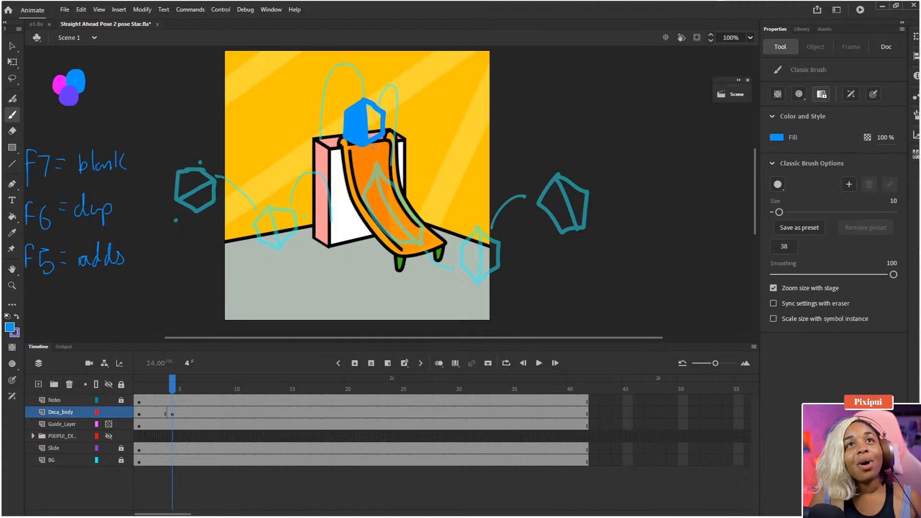
key("x")
key("k")
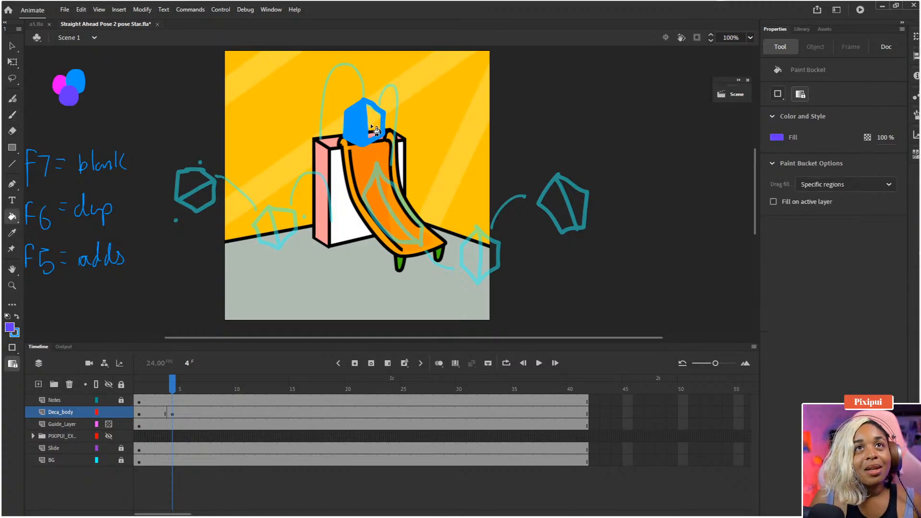
left_click(375, 119)
Brush purple along the upper part of the hexagon's right half and switch the Classic Brush to Paint Normal mode.
key("b")
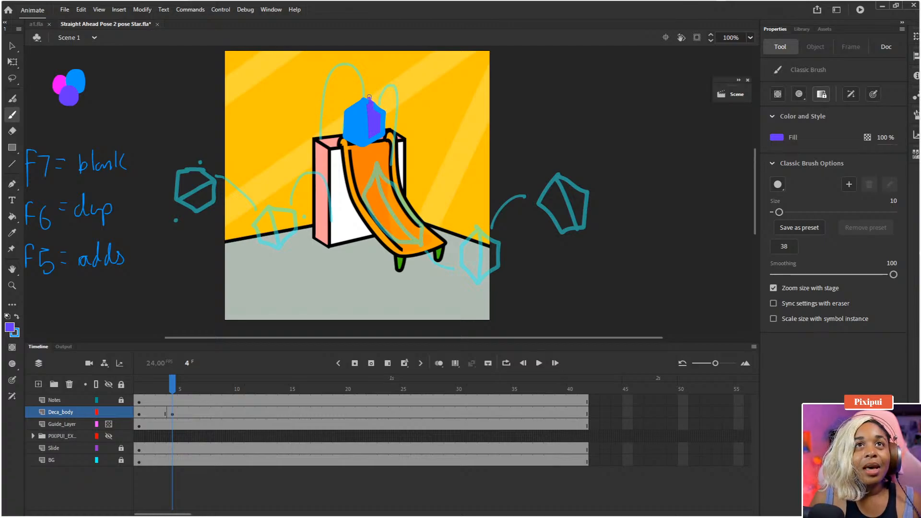
mouse_move(369, 105)
left_mouse_down()
mouse_move(369, 97)
mouse_move(375, 108)
left_mouse_up()
key("q")
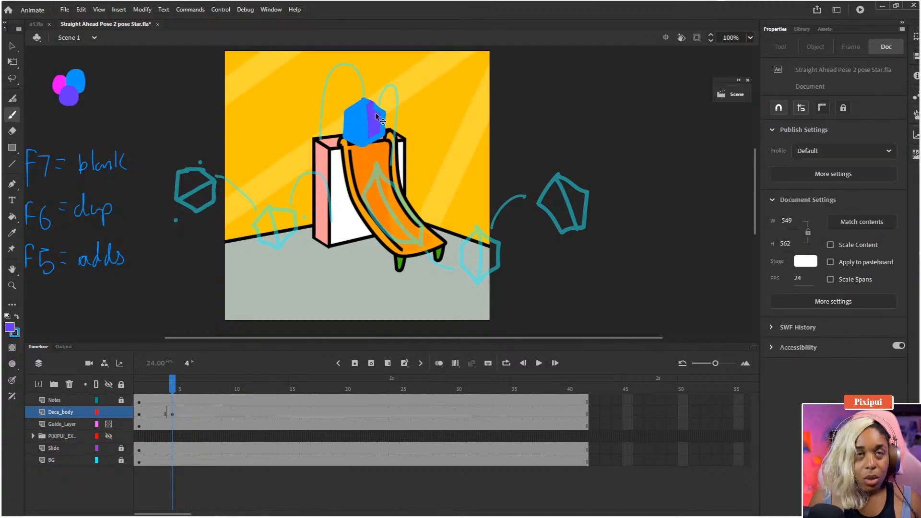
left_click(365, 116)
key("b")
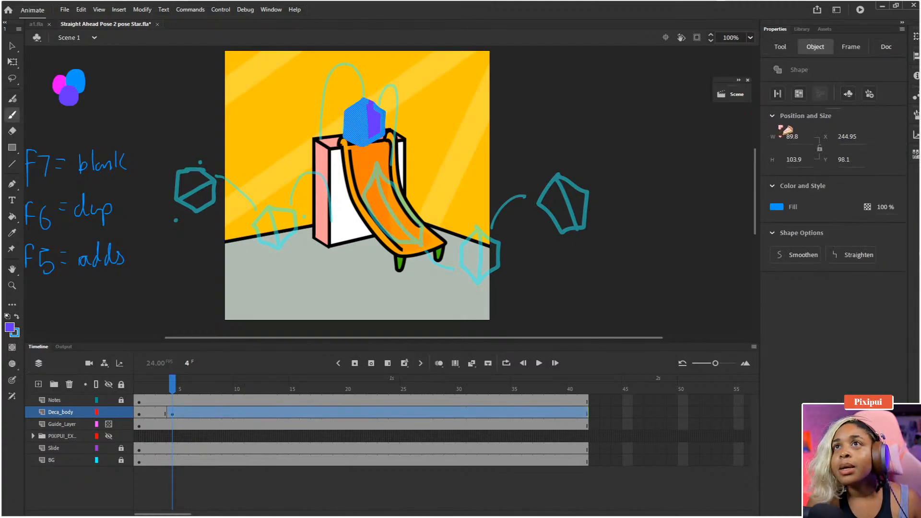
left_click(780, 47)
left_click(818, 92)
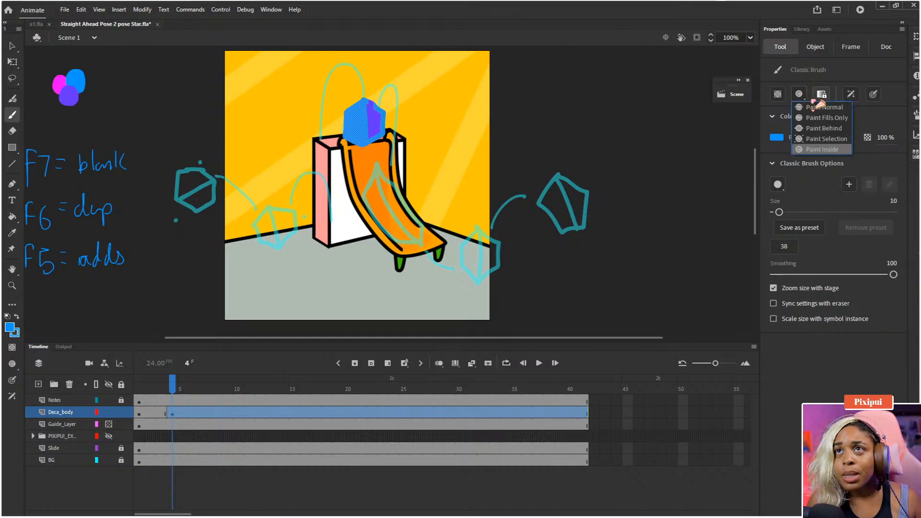
left_click(826, 103)
Brush the right half's remaining blue edges with sampled purple and erase the overspill above the hexagon.
left_click_drag(370, 103, 380, 126)
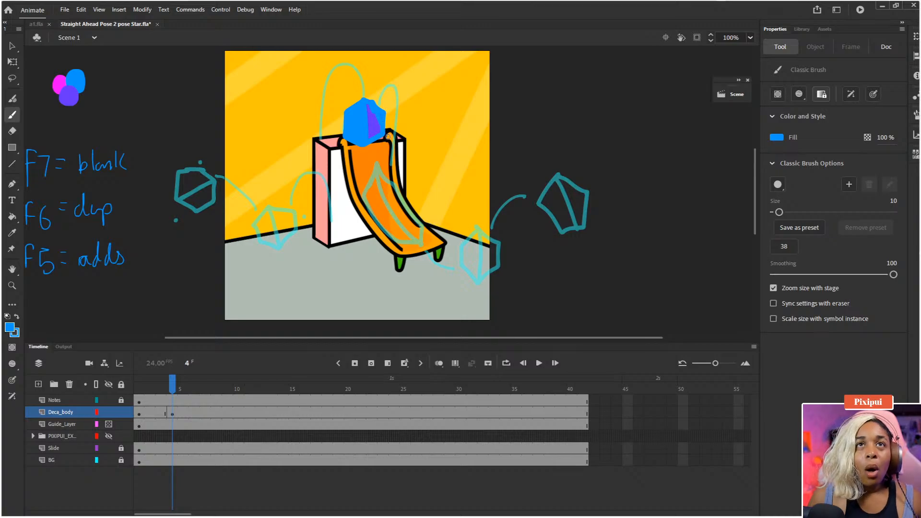
key("i")
left_click(374, 124)
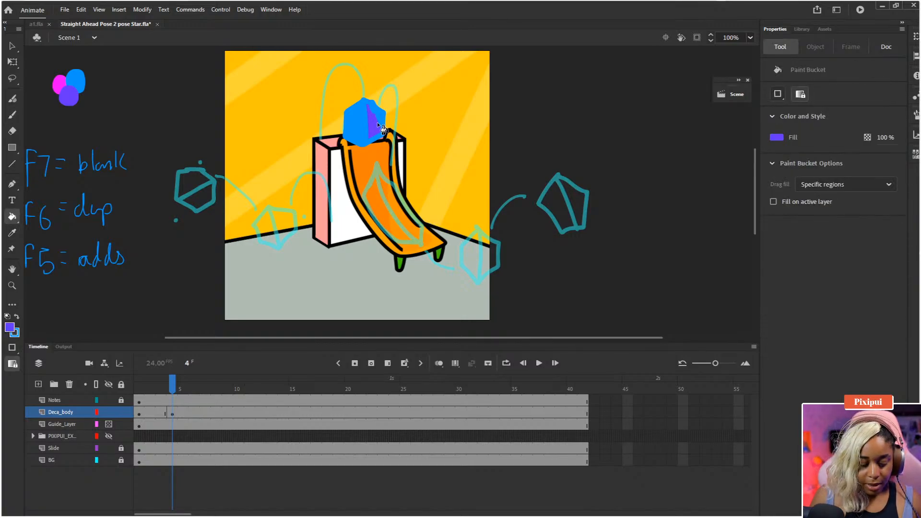
key("b")
mouse_move(377, 121)
left_mouse_down()
mouse_move(380, 108)
mouse_move(388, 131)
left_mouse_up()
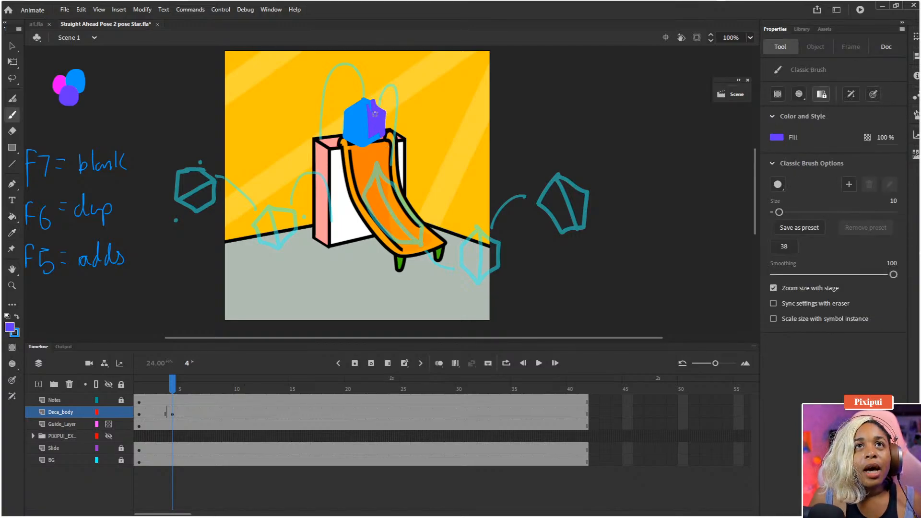
left_click_drag(372, 94, 375, 114)
key("ctrl+z")
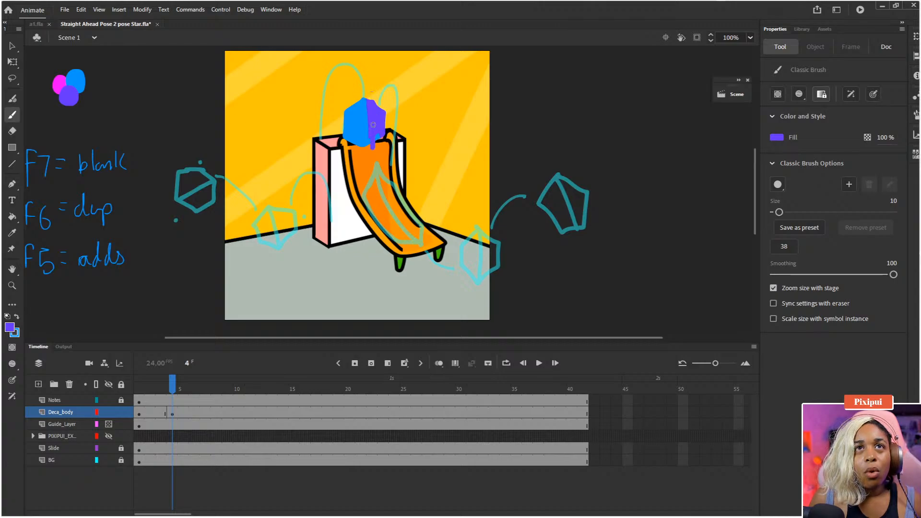
key("ctrl+z")
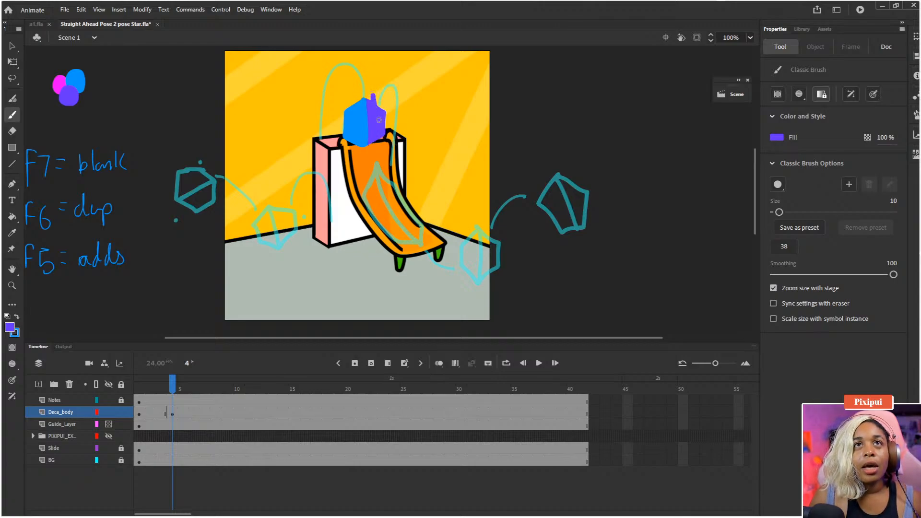
key("e")
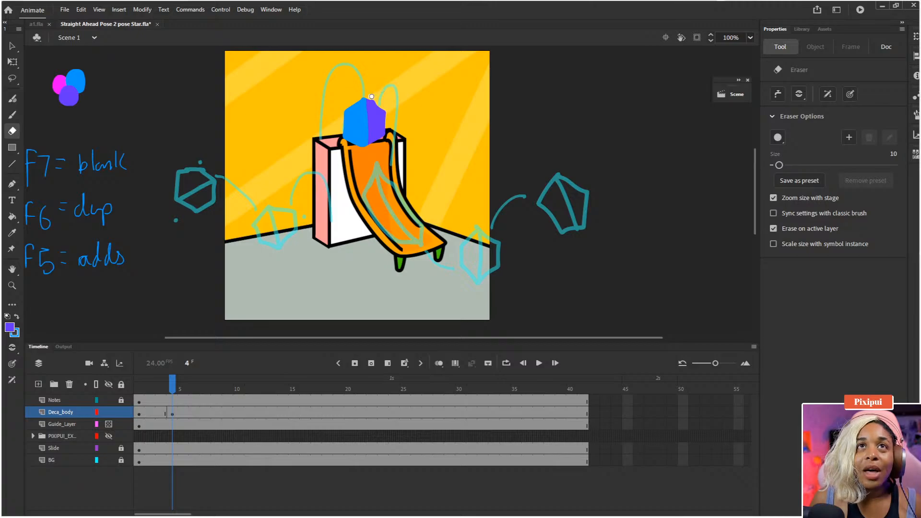
left_click_drag(372, 96, 374, 98)
Flip between frames 3 and 4 to compare the two body poses.
key("comma")
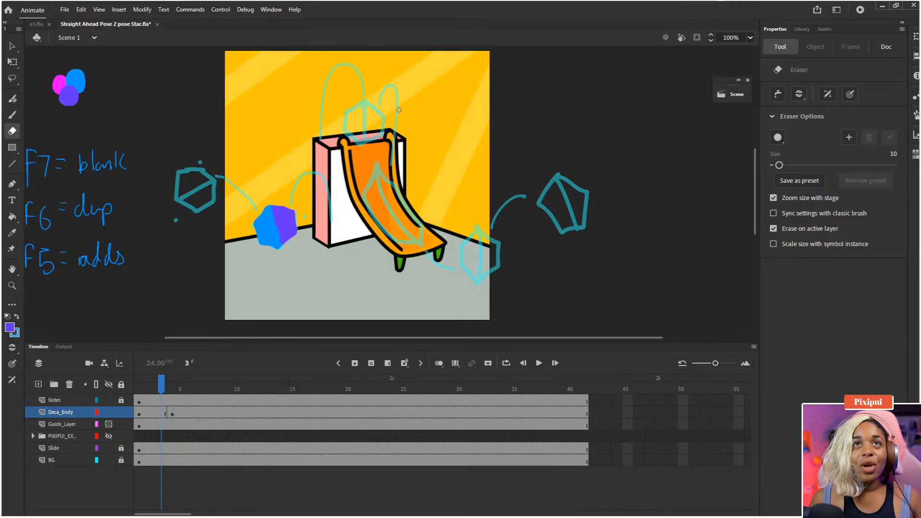
key("period")
key("comma")
key("period")
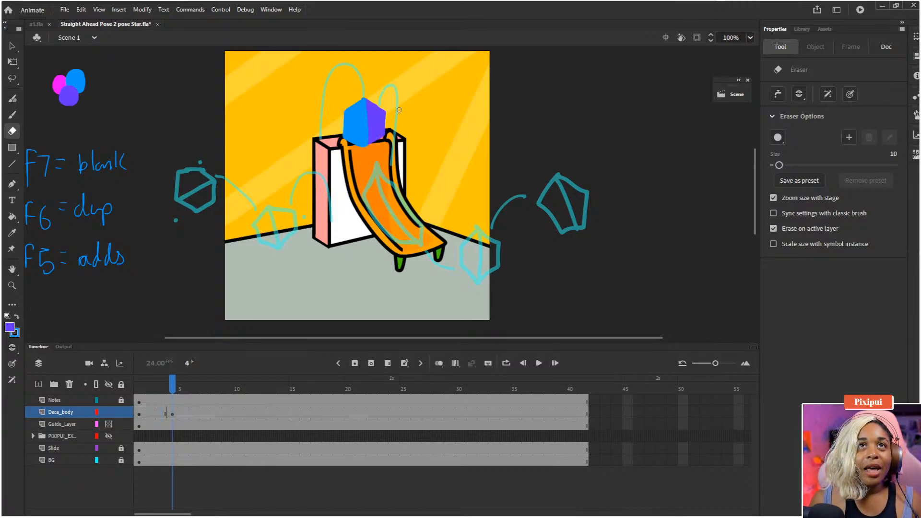
key("comma")
key("period")
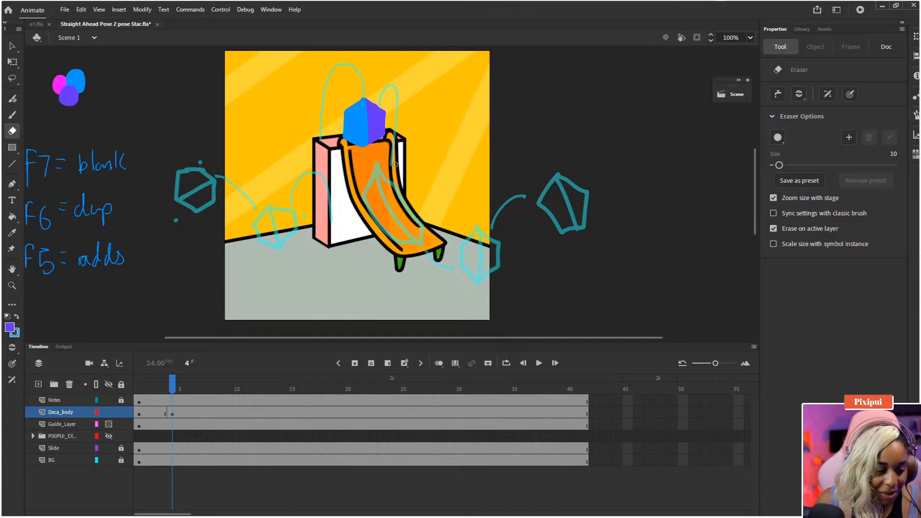
Move on from the frame 4 pose and select frame 7 of the Deca_body layer.
key("period")
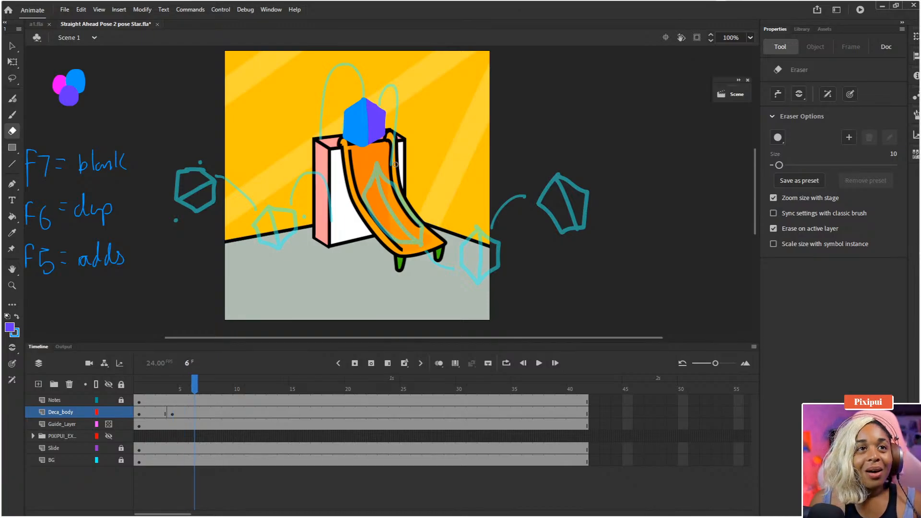
key("period")
left_click(208, 412)
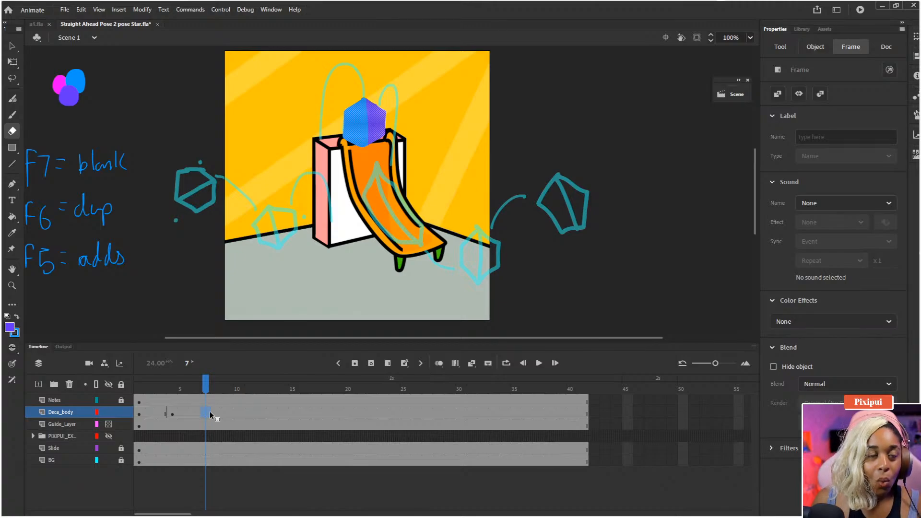
key("F6")
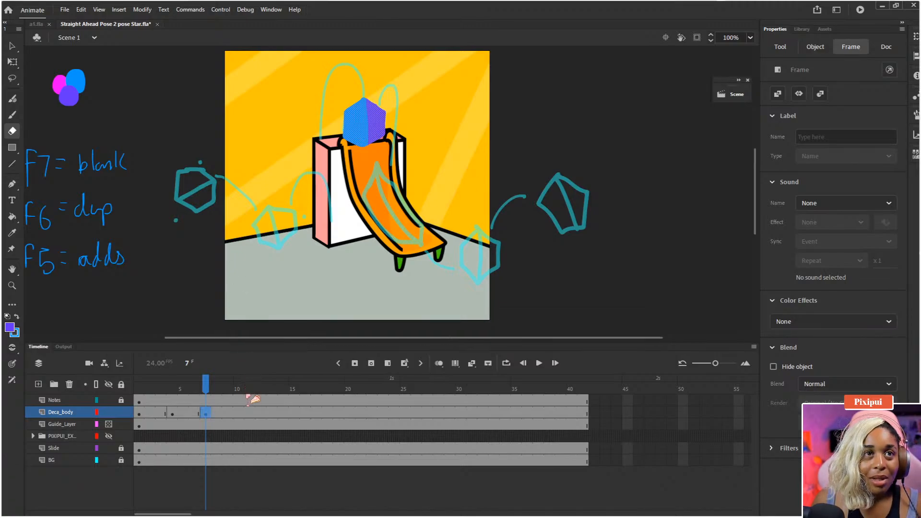
key("ctrl+z")
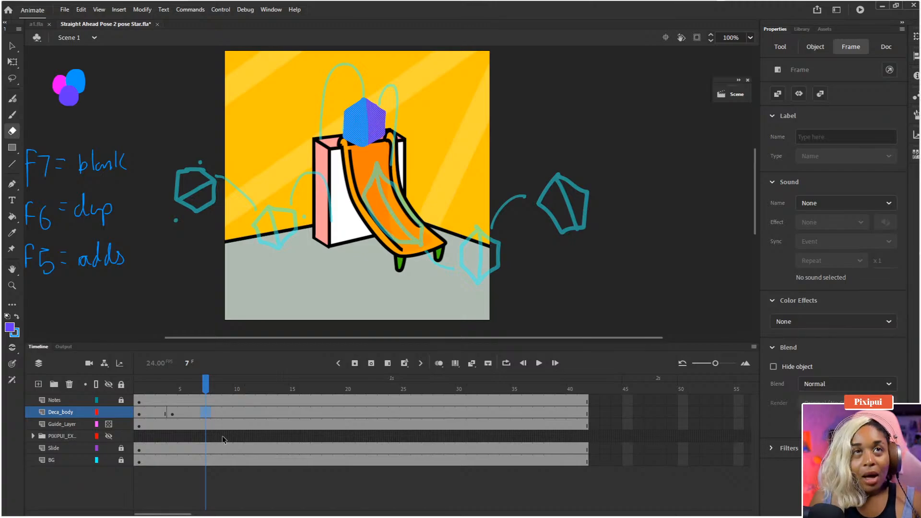
key("F7")
key("ctrl+z")
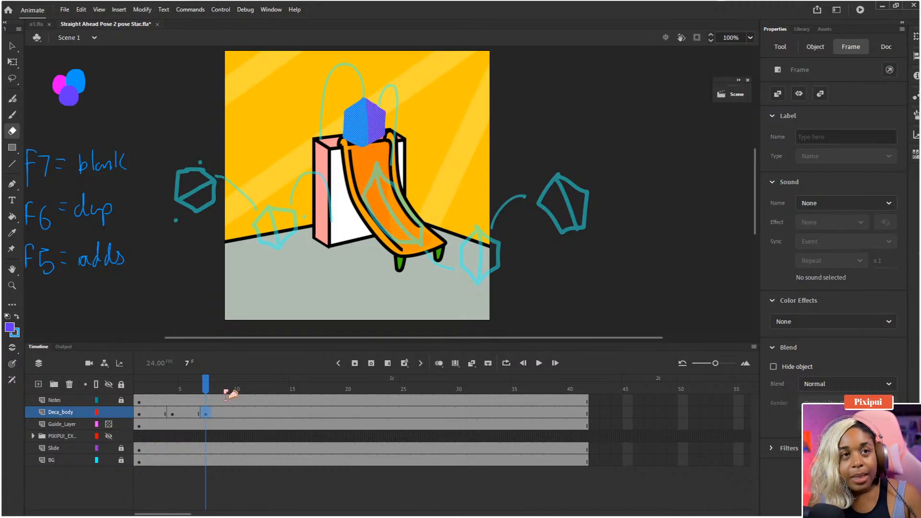
key("F6")
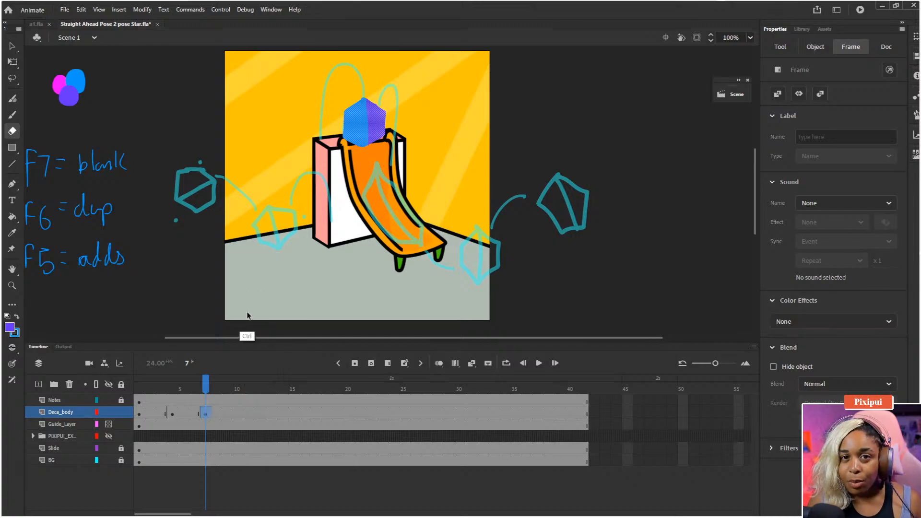
Insert a blank keyframe at frame 7 of Deca_body and ready the Classic Brush with blue fill and a suitable paint mode.
key("F7")
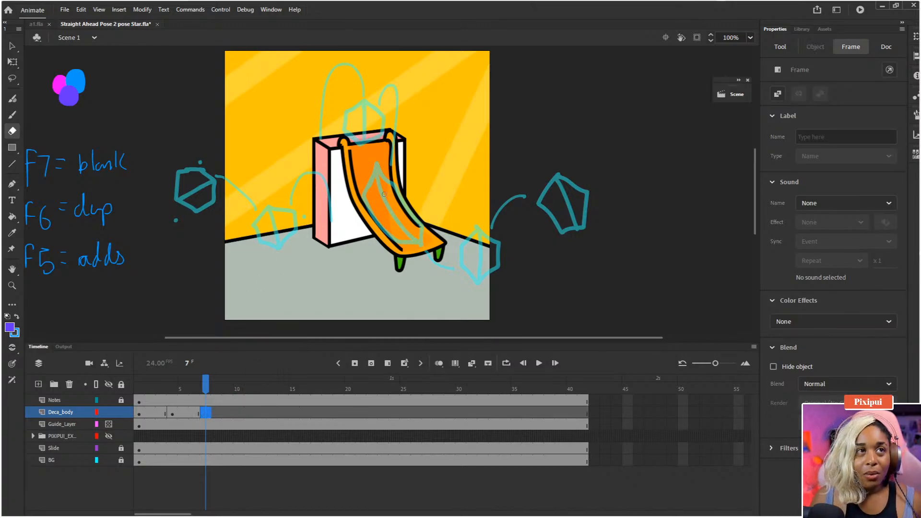
key("b")
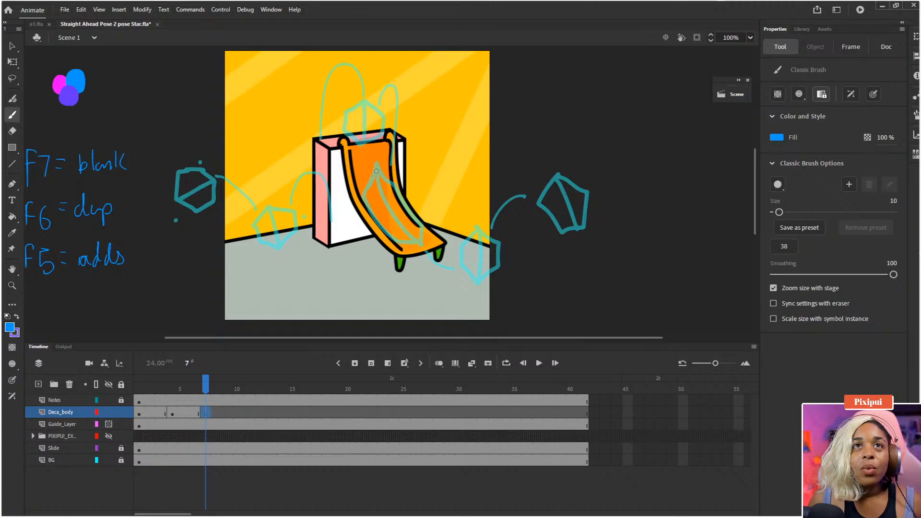
mouse_move(377, 163)
left_mouse_down()
mouse_move(365, 202)
mouse_move(394, 239)
mouse_move(421, 243)
mouse_move(391, 212)
mouse_move(380, 175)
left_mouse_up()
key("F7")
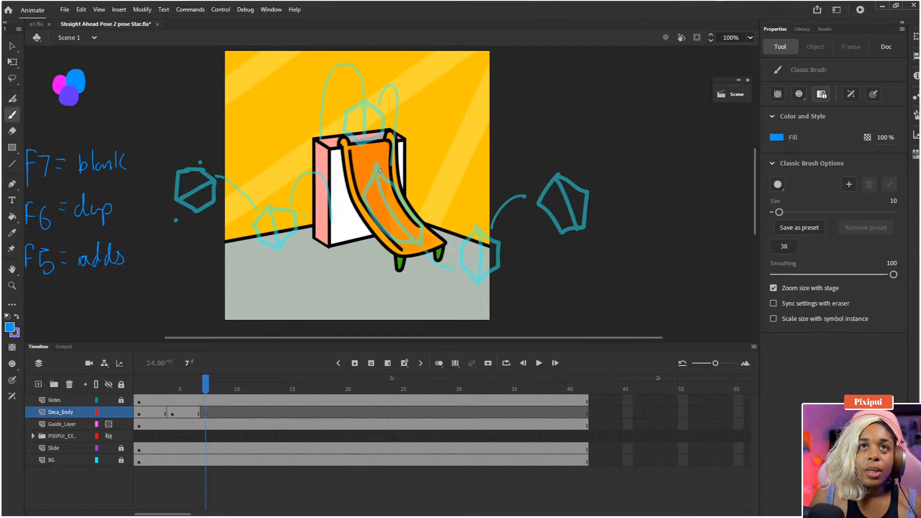
left_click(798, 94)
left_click(815, 118)
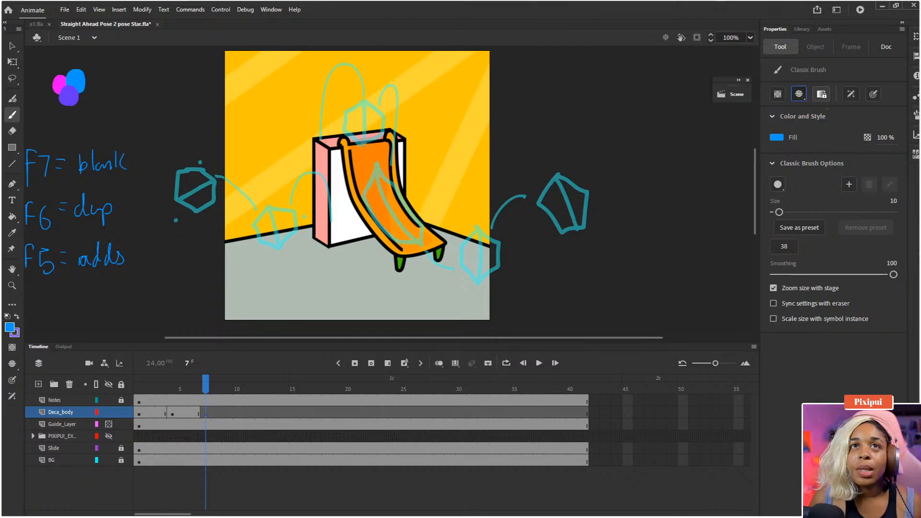
Outline the stretched body in blue over the slide guide, filling its left half blue and right half purple with the Paint Bucket.
mouse_move(379, 164)
left_mouse_down()
mouse_move(366, 198)
mouse_move(383, 230)
mouse_move(421, 249)
mouse_move(386, 202)
mouse_move(379, 165)
left_mouse_up()
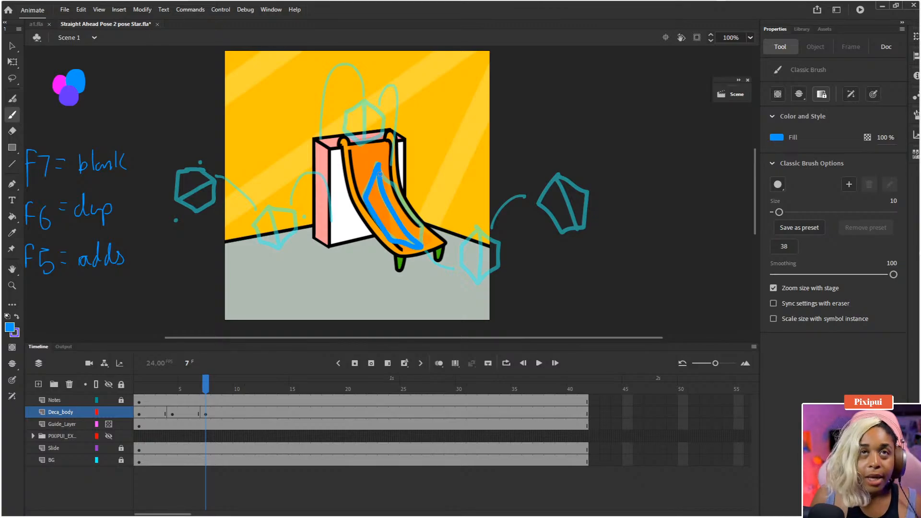
left_click_drag(379, 170, 413, 217)
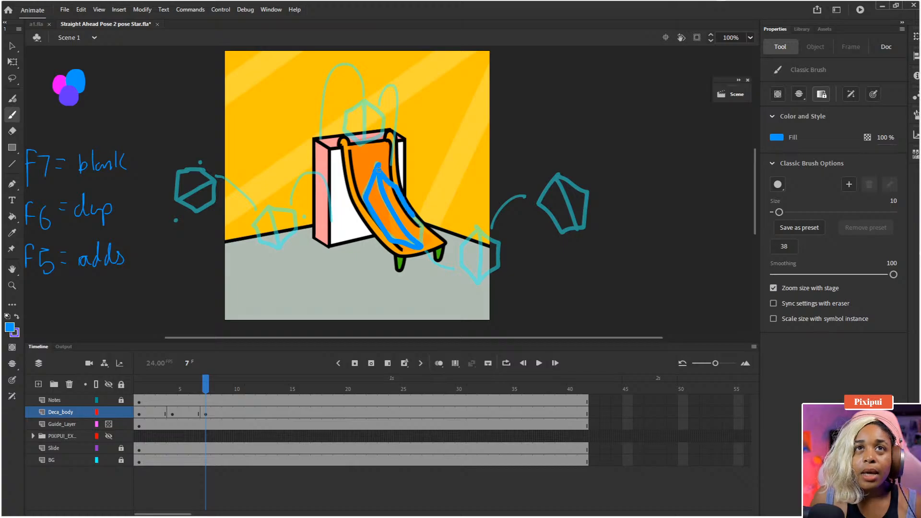
key("k")
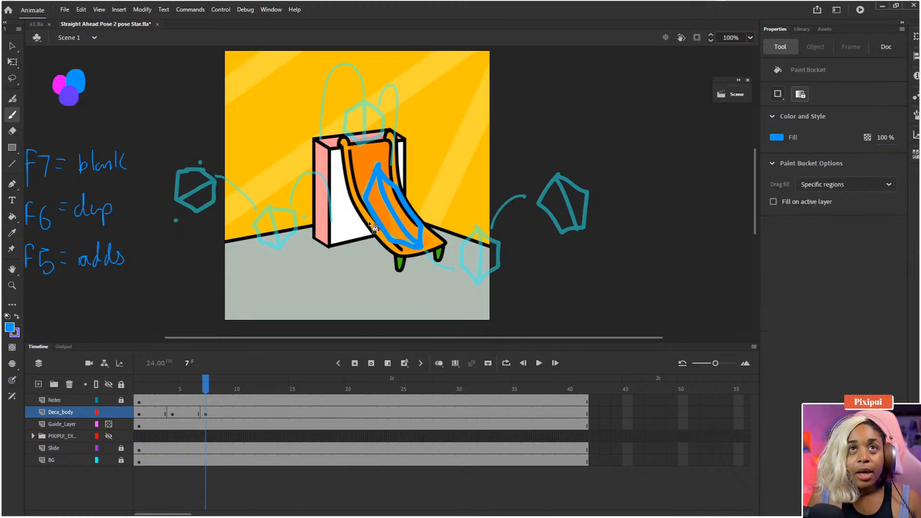
left_click(389, 219)
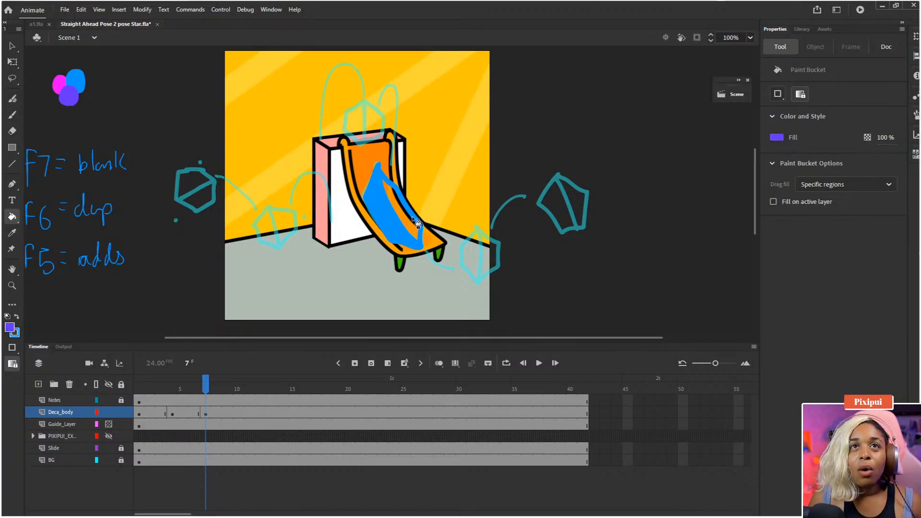
left_click(413, 225)
Change the Classic Brush paint mode and cover the blue edges of the stretched body's right half with purple.
key("b")
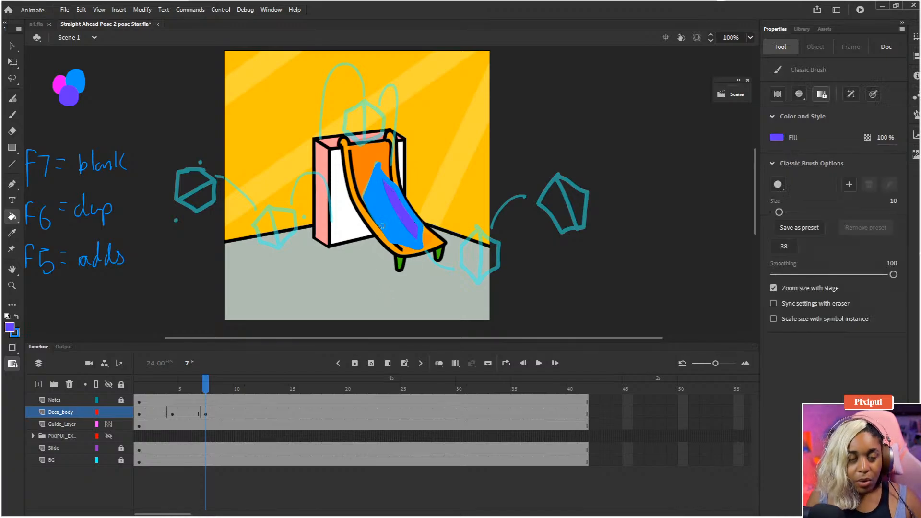
left_click(800, 95)
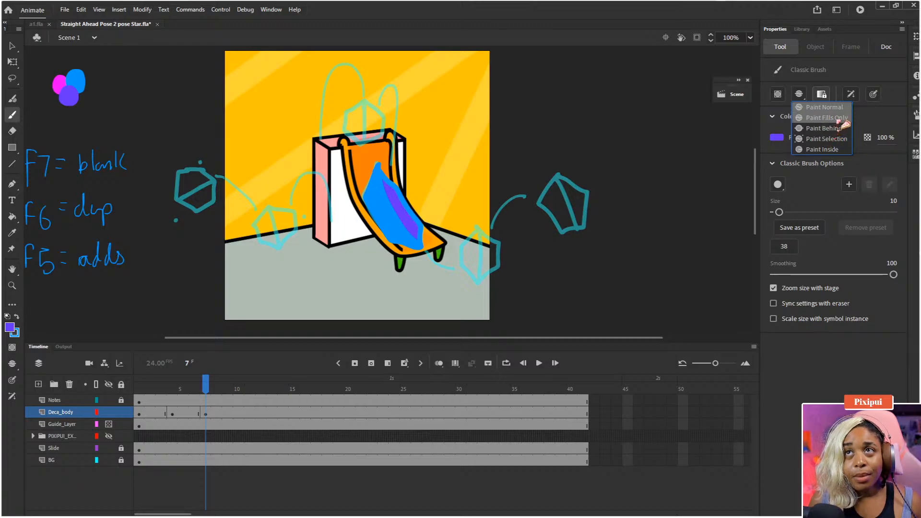
left_click(823, 129)
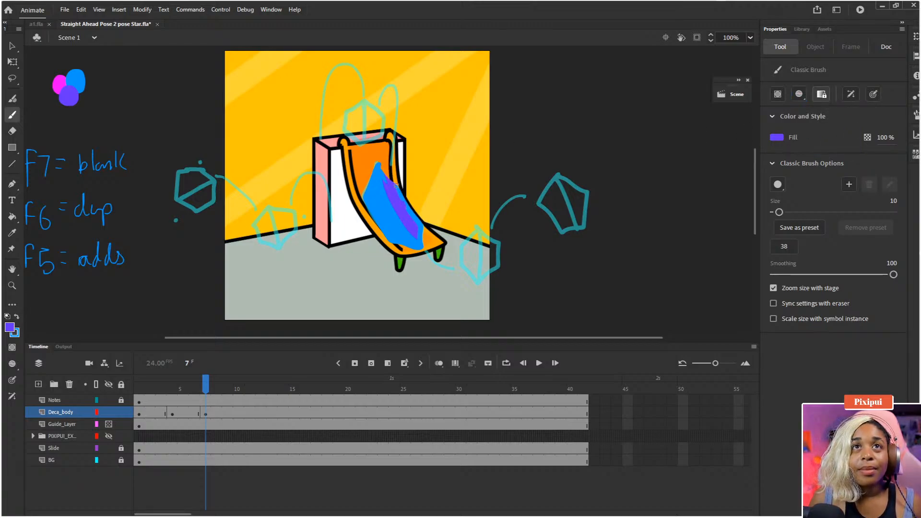
left_click_drag(389, 184, 423, 244)
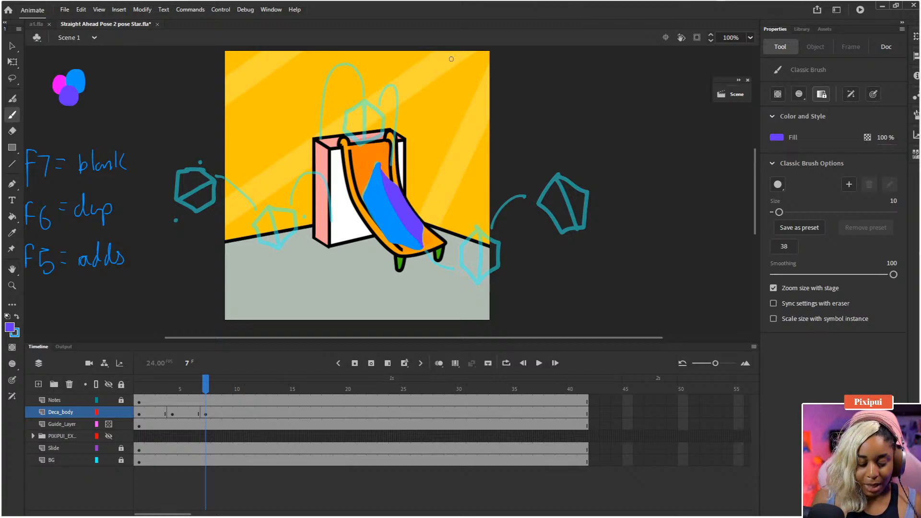
Insert a blank keyframe at frame 10 of the Deca_body layer for the next pose.
key("period")
key("period")
key("period")
key("period")
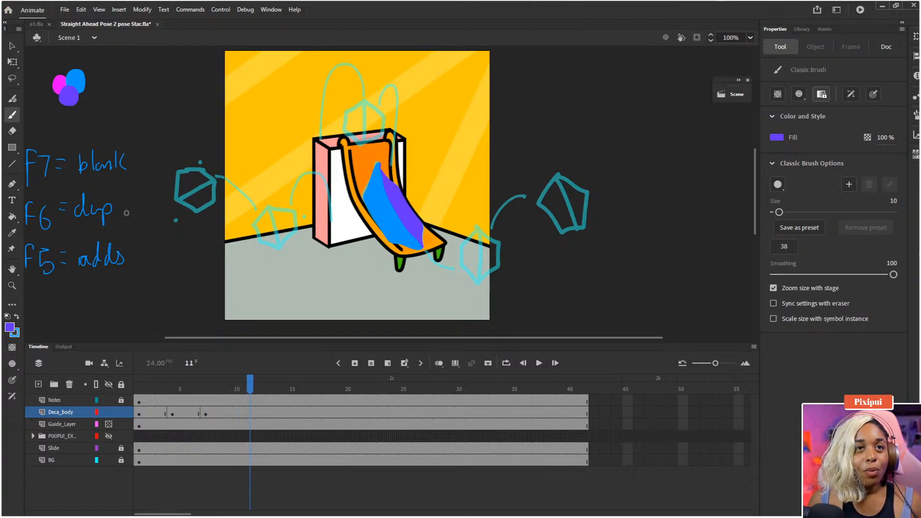
left_click(246, 414)
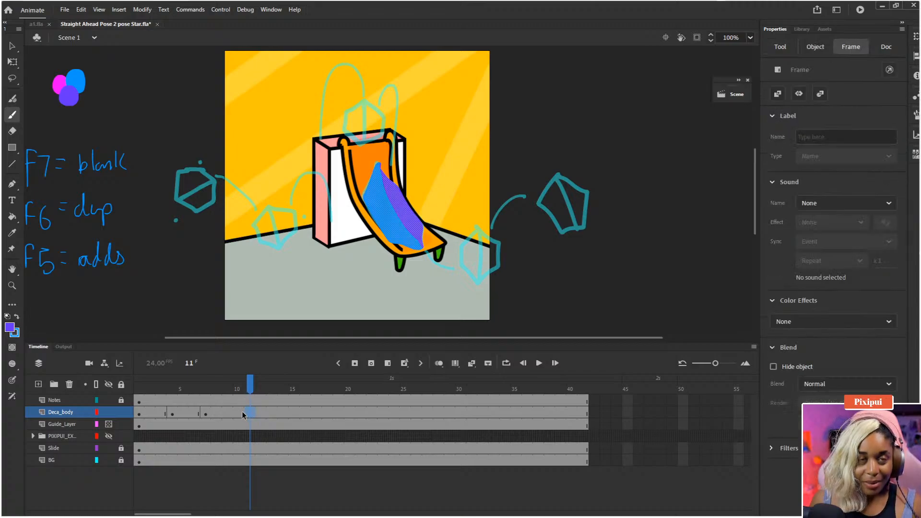
left_click(242, 412)
key("F7")
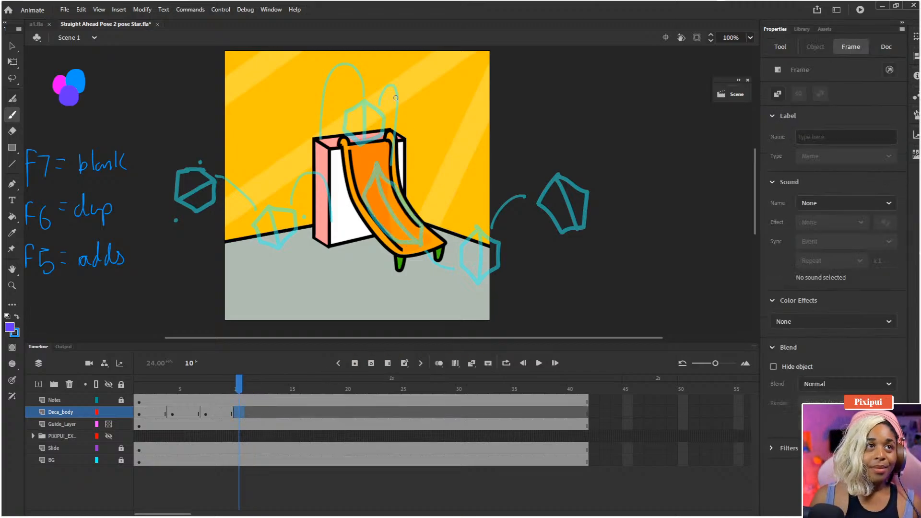
Outline both halves of the hexagon guide beyond the slide's foot in blue, using the Classic Brush in Paint Normal mode.
key("b")
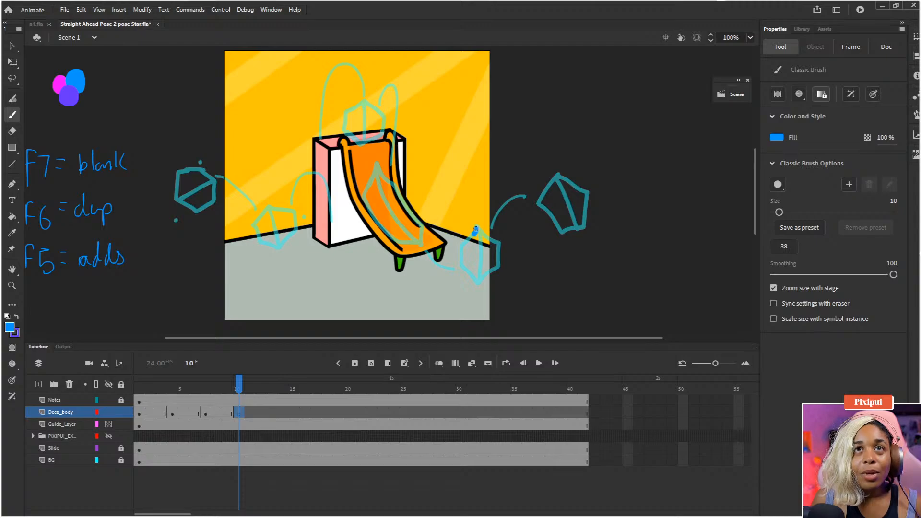
key("ctrl+z")
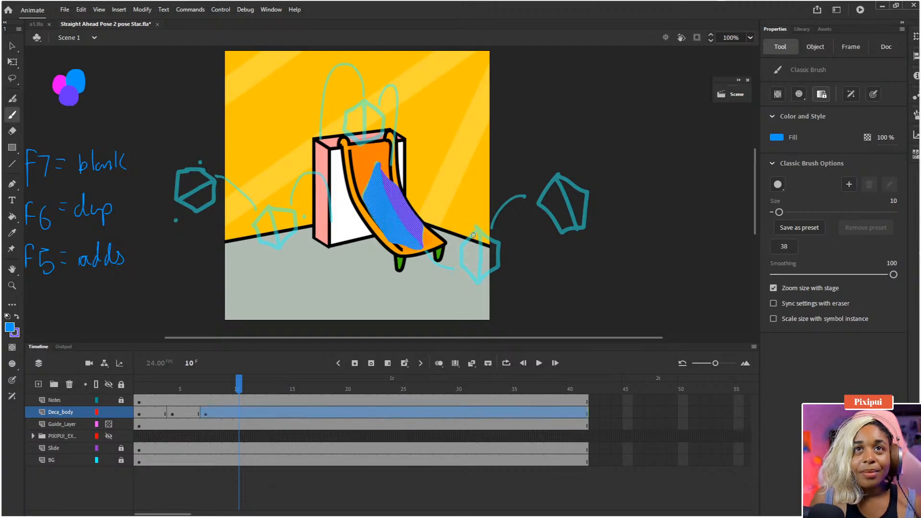
key("ctrl+z")
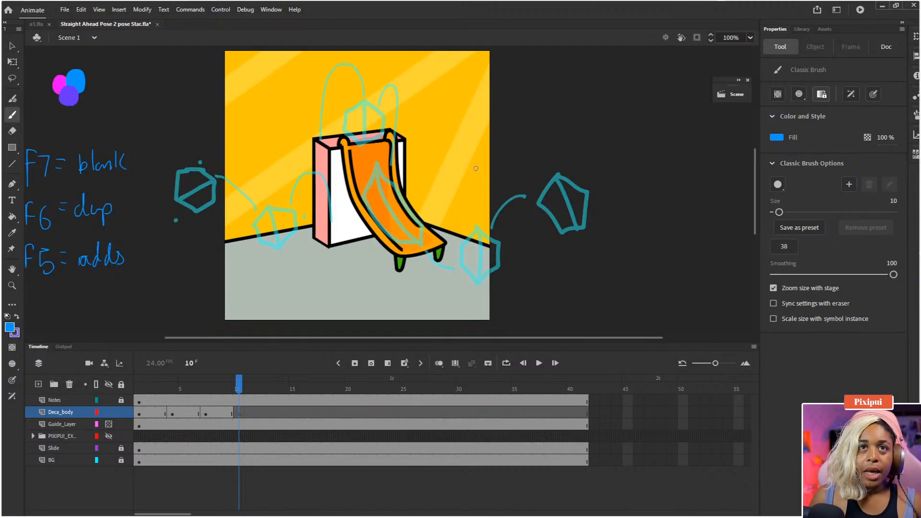
left_click(800, 96)
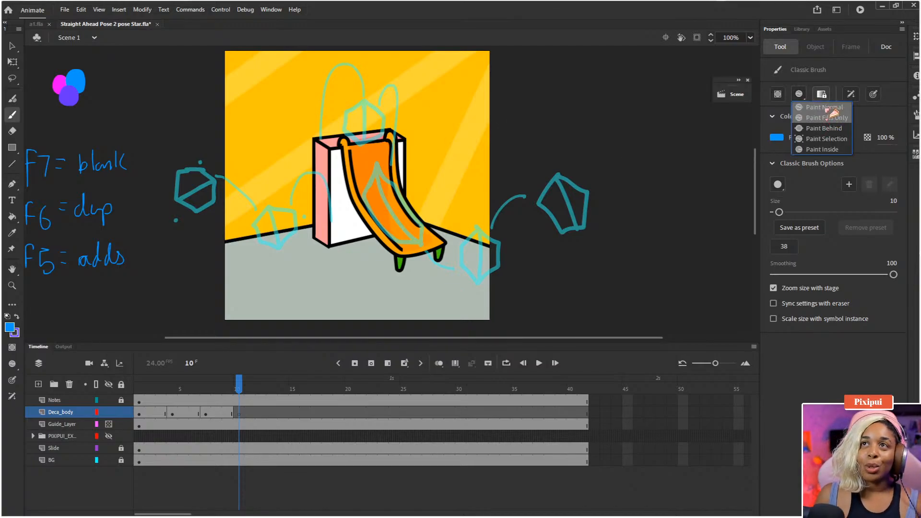
left_click(824, 107)
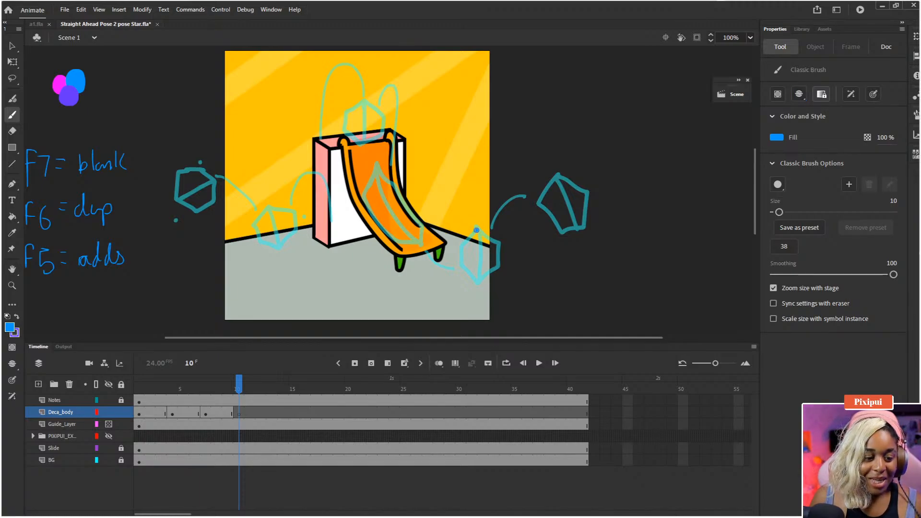
mouse_move(464, 253)
left_mouse_down()
mouse_move(481, 281)
mouse_move(482, 240)
left_mouse_up()
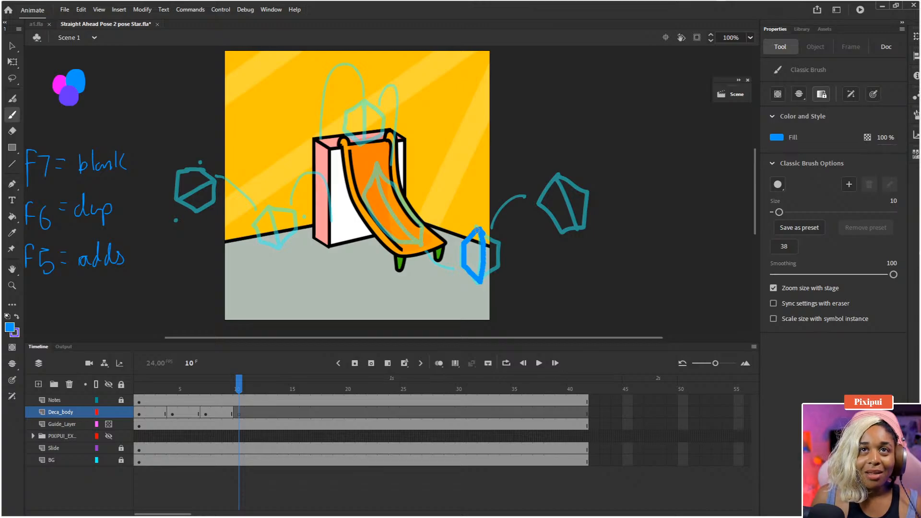
left_click_drag(477, 231, 478, 231)
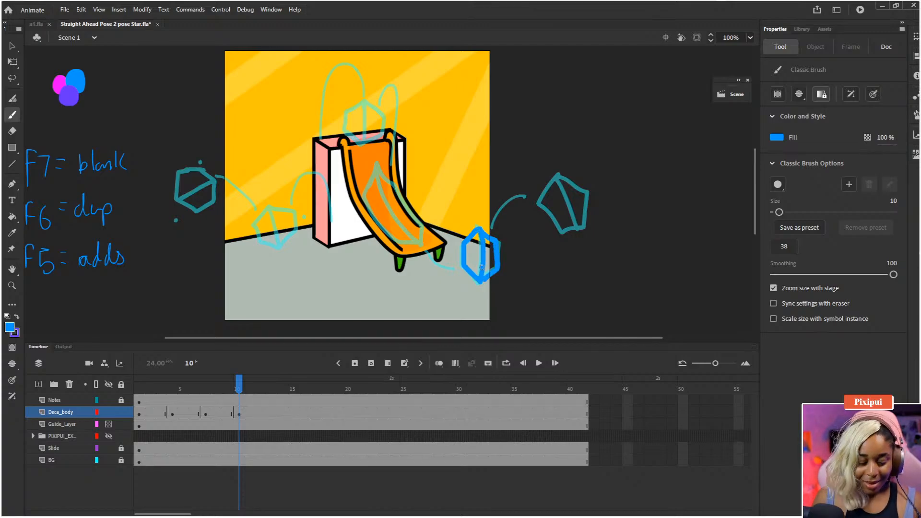
Fill the frame 10 hexagon's left half with blue and its right half with purple using the Paint Bucket.
key("k")
left_click(475, 260)
key("x")
left_click(490, 263)
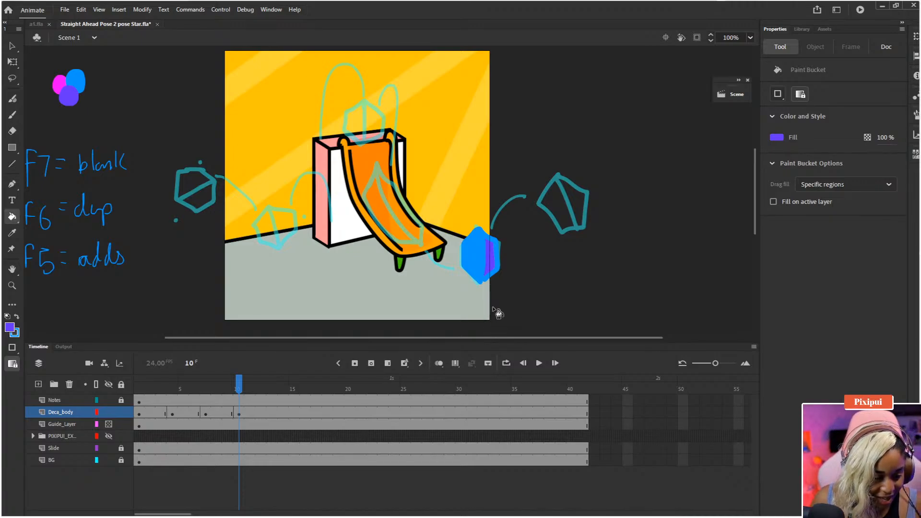
Adjust the Classic Brush paint mode and brush purple over the blue edges of the frame 10 hexagon's right half.
key("b")
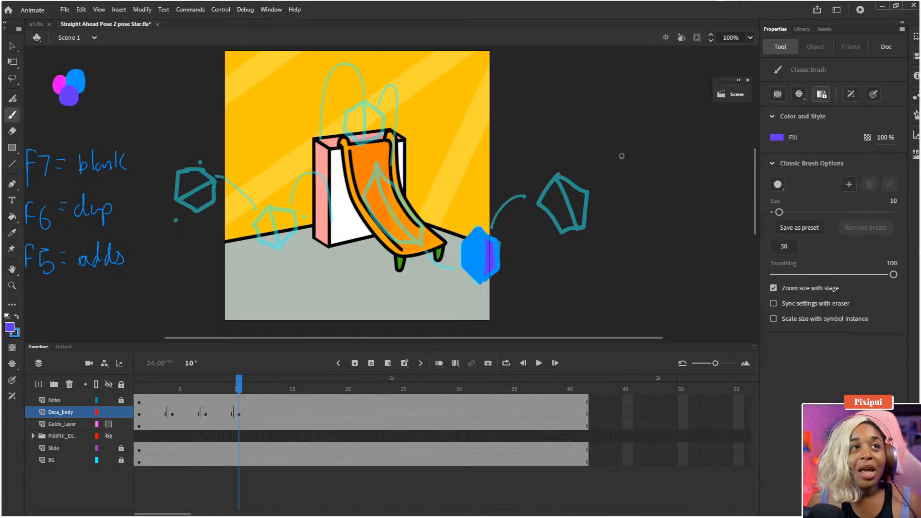
left_click(799, 95)
left_click(825, 118)
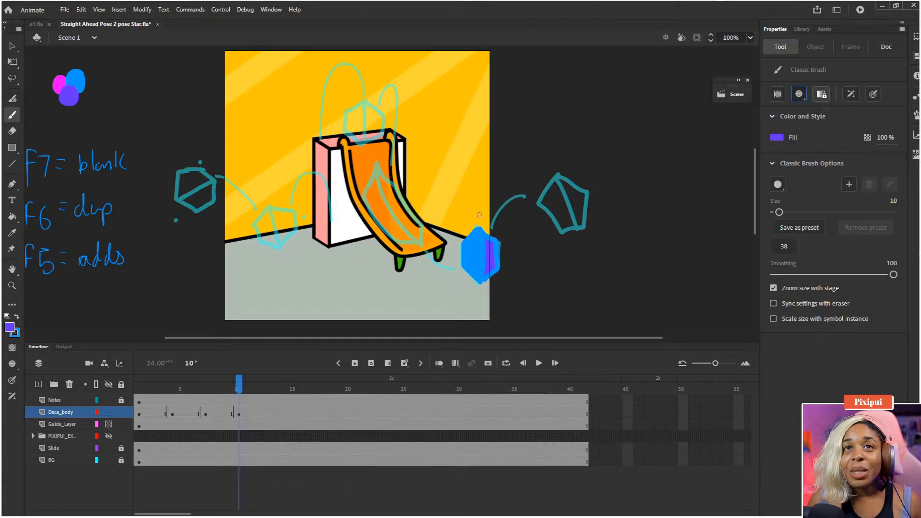
mouse_move(489, 252)
left_mouse_down()
mouse_move(489, 233)
mouse_move(500, 262)
left_mouse_up()
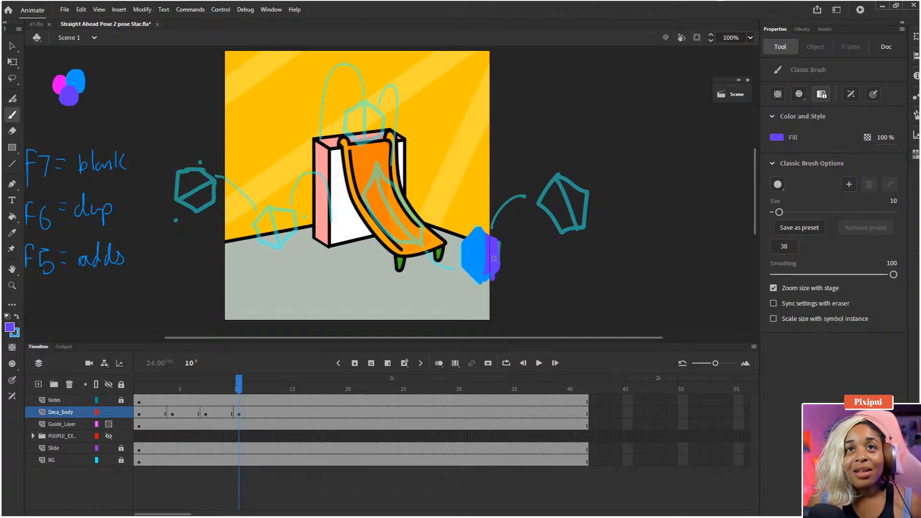
left_click(799, 94)
left_click(820, 117)
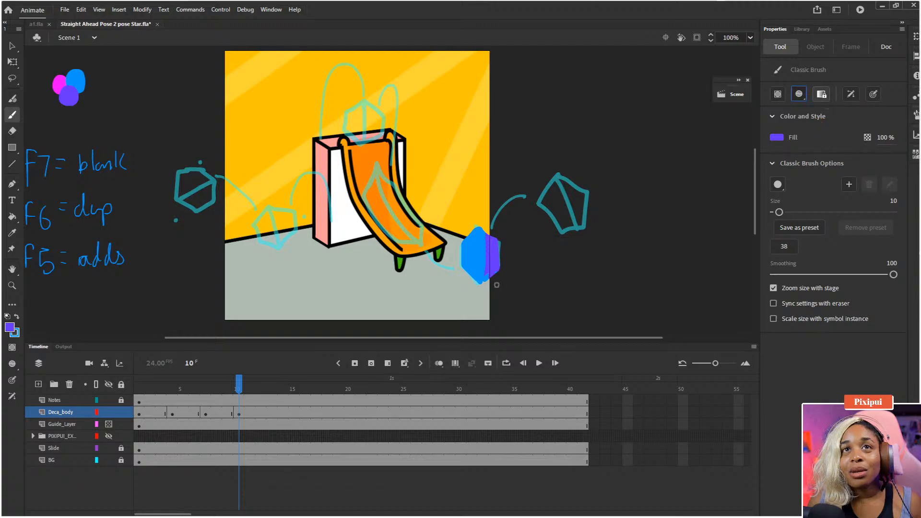
mouse_move(490, 273)
left_mouse_down()
mouse_move(483, 286)
mouse_move(503, 245)
mouse_move(500, 264)
mouse_move(503, 217)
mouse_move(496, 268)
left_mouse_up()
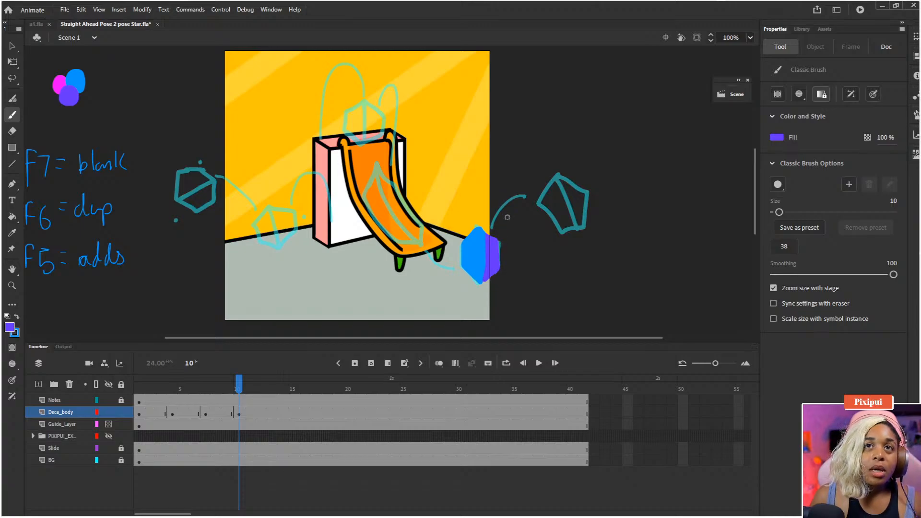
Insert a blank keyframe at frame 13 of the Deca_body layer.
key("period")
key("period")
key("period")
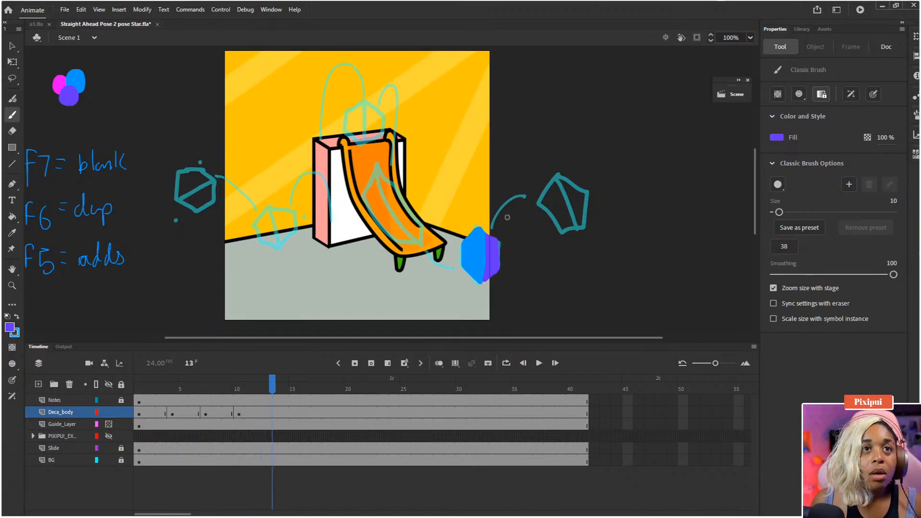
left_click(274, 414)
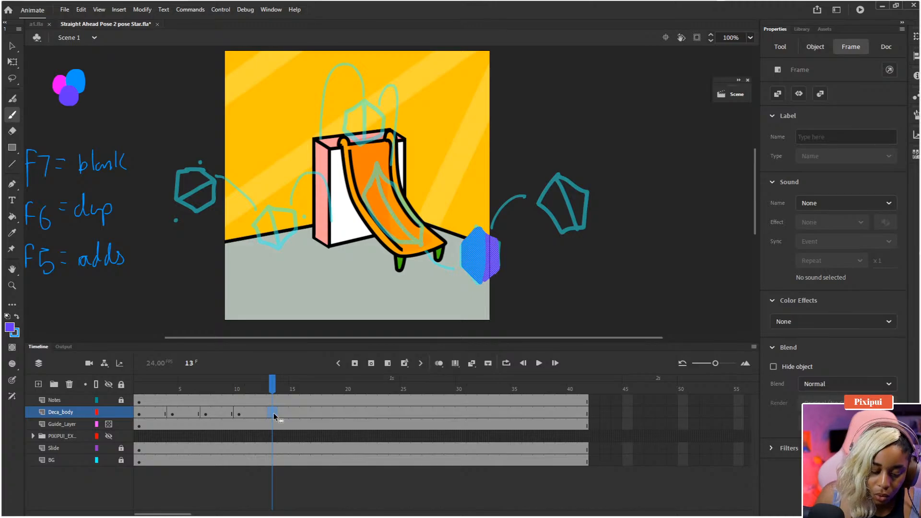
key("F7")
Play frames 1 to 16 as a loop from the start with the Guide_Layer hidden.
left_click_drag(273, 386, 62, 404)
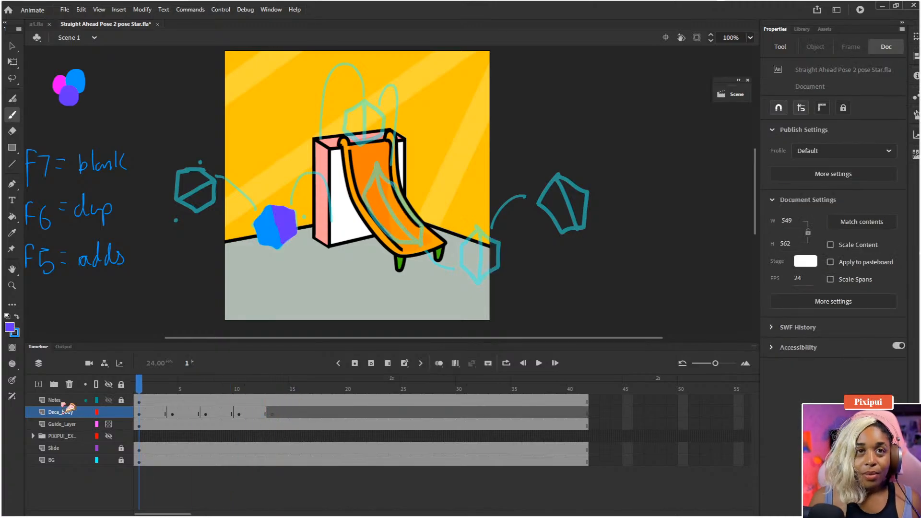
left_click(506, 363)
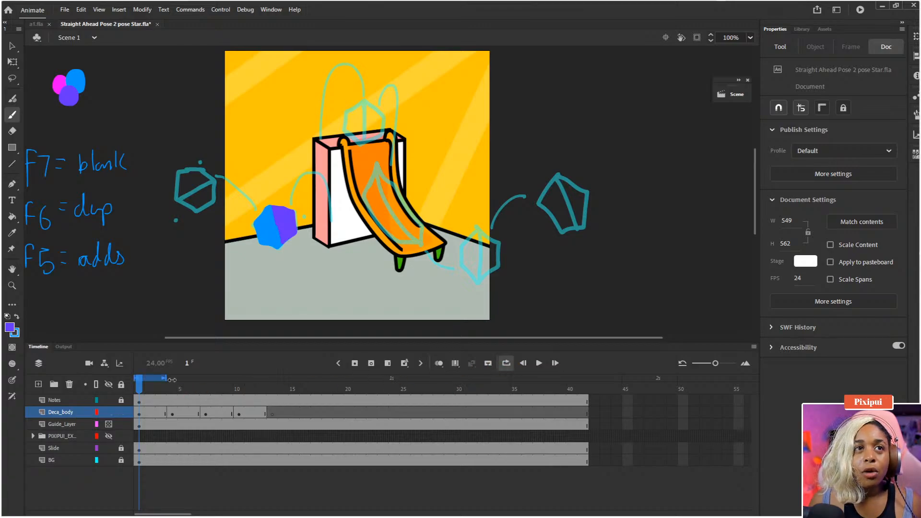
left_click_drag(172, 379, 310, 377)
key("Return")
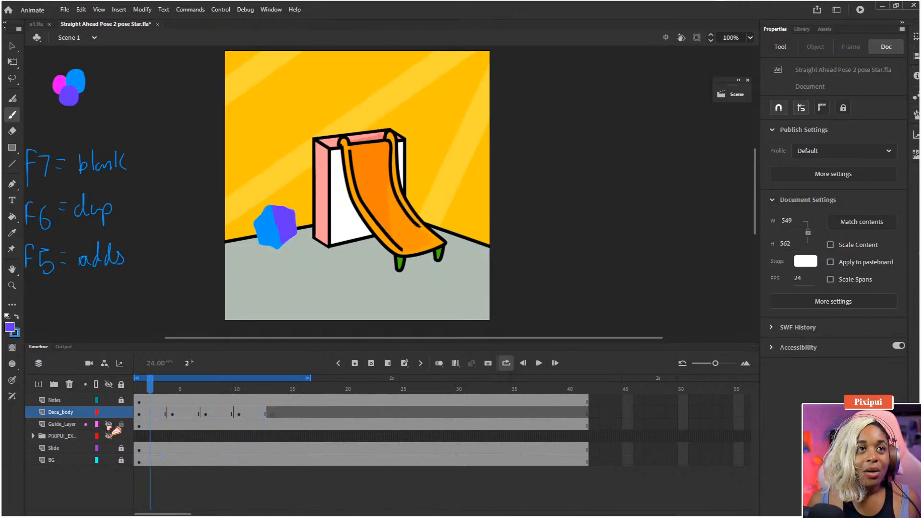
left_click(108, 424)
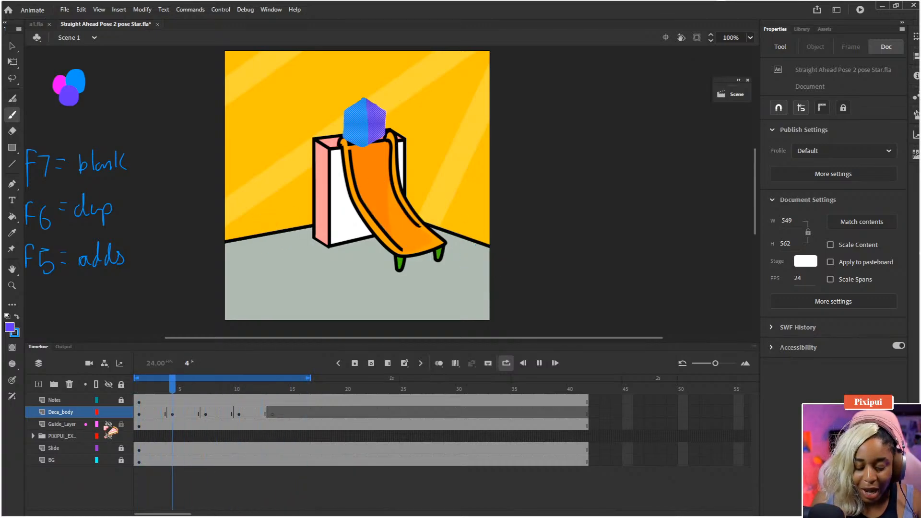
key("Return")
Compare the poses at frames 3 and 4 and turn on onion skinning.
left_click(185, 391)
left_click(173, 391)
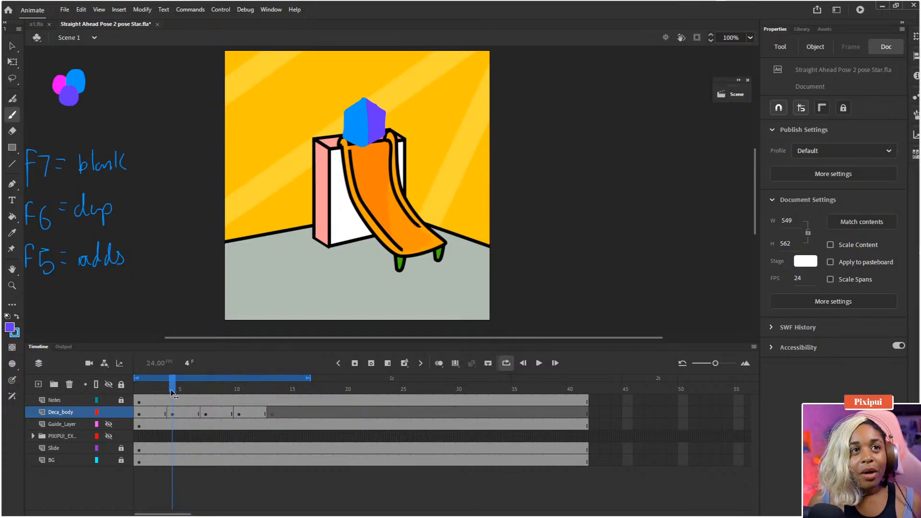
left_click(161, 391)
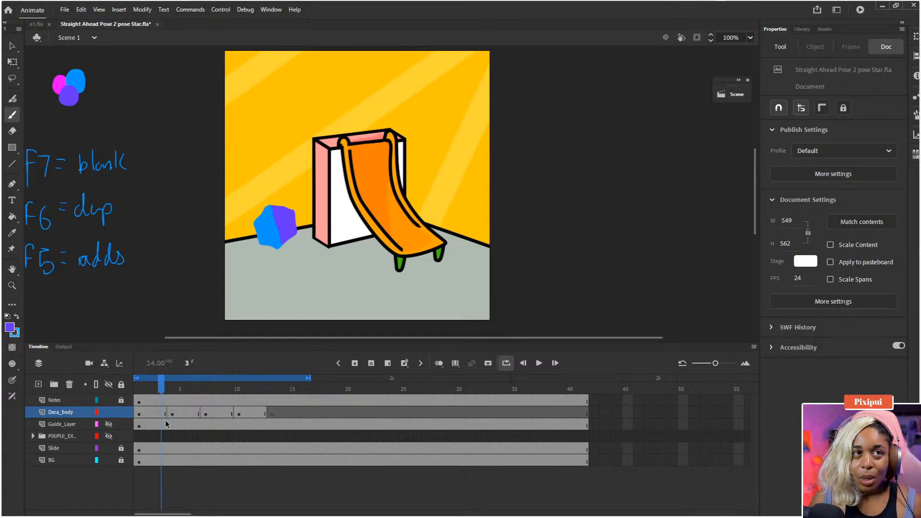
mouse_move(164, 385)
left_mouse_down()
mouse_move(171, 385)
mouse_move(163, 389)
left_mouse_up()
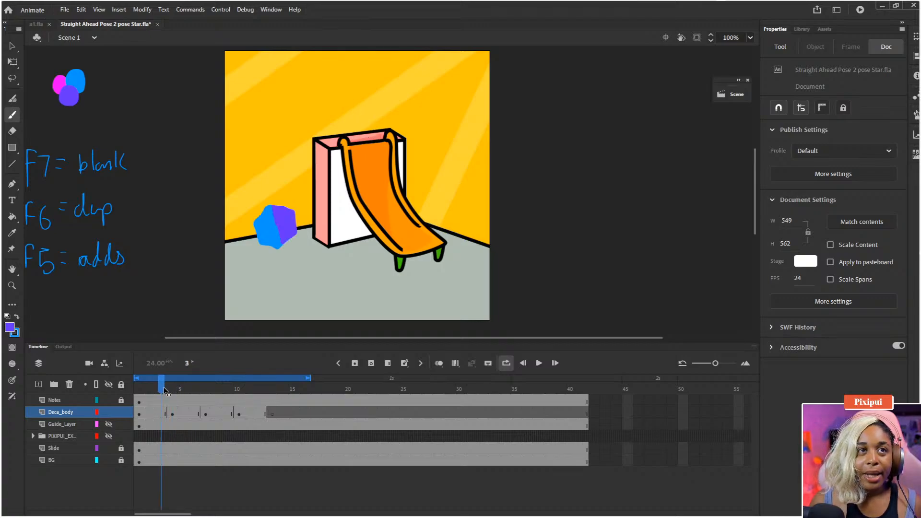
left_click(439, 363)
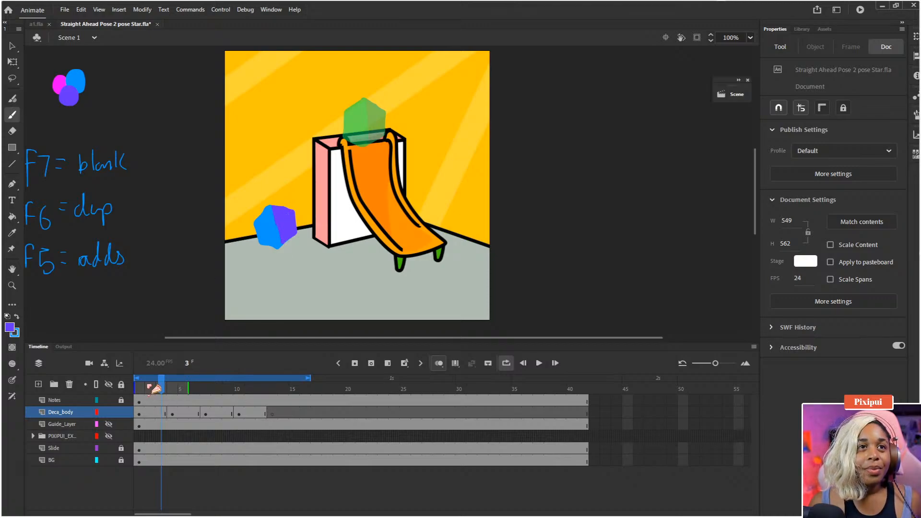
Extend the first pose on the Deca_body layer by three frames.
left_click(143, 415)
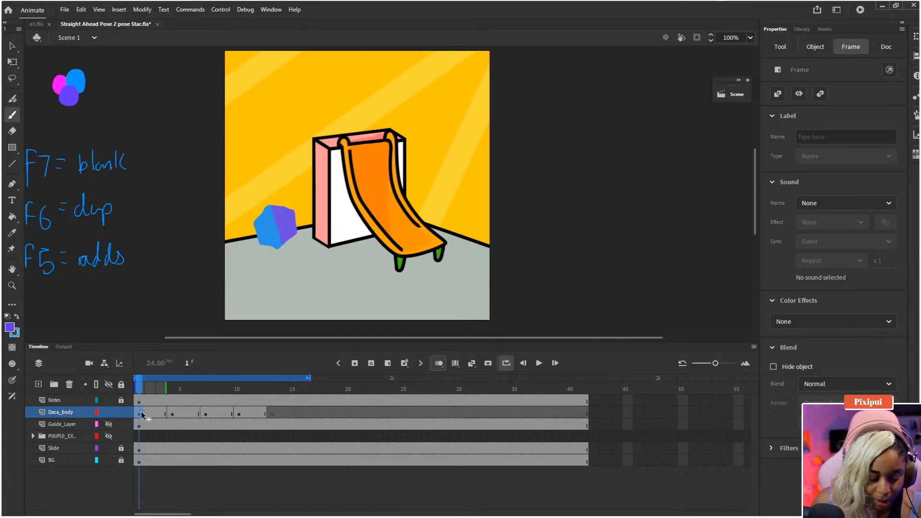
key("F5")
key("F5")
key("F5")
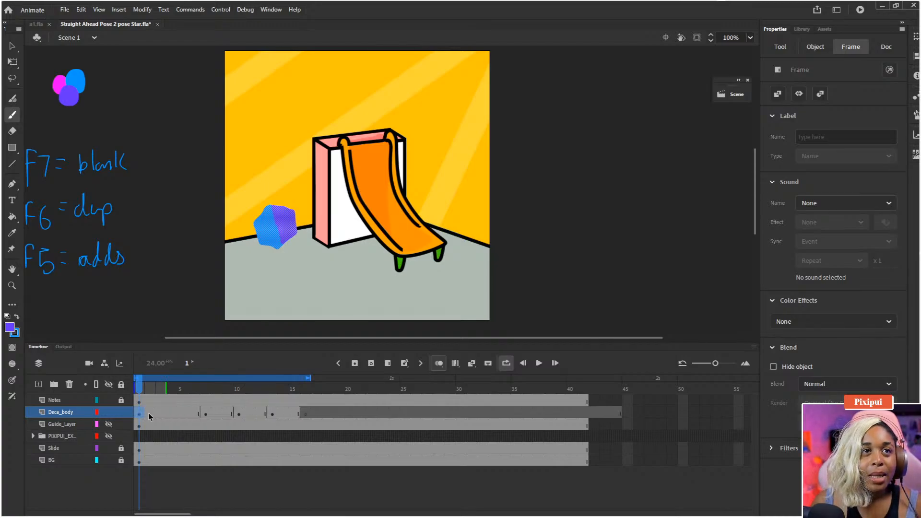
left_click(169, 414)
key("F7")
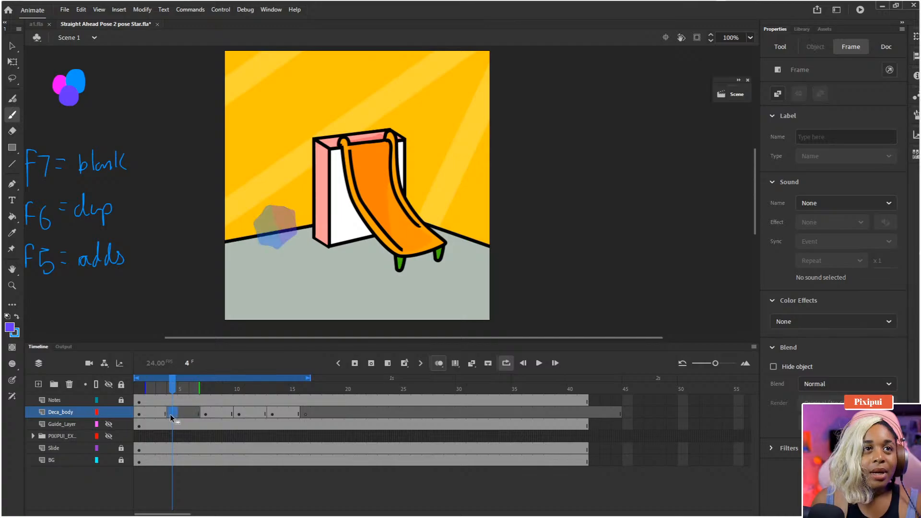
key("ctrl+shift+v")
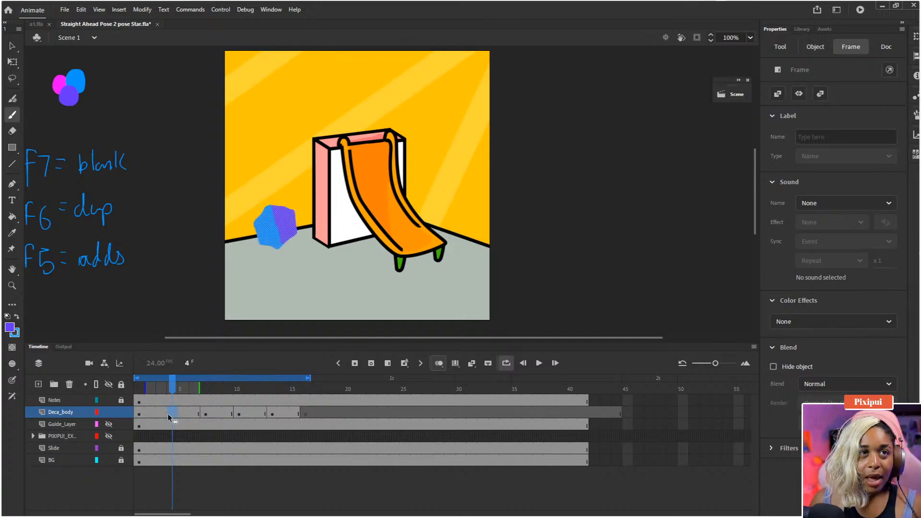
Move the first pose's keyframe on Deca_body from frame 1 to frame 4 and check the emptied frame 3.
left_click(138, 414)
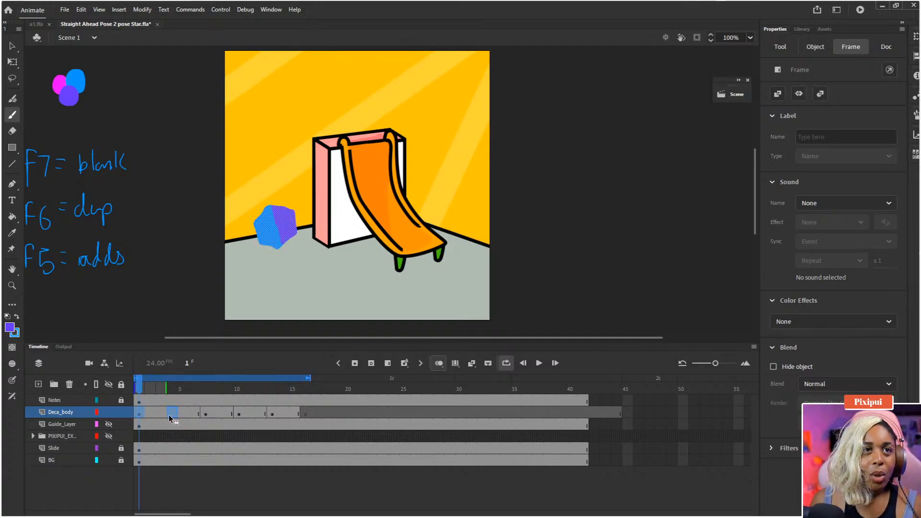
mouse_move(168, 415)
left_mouse_down()
mouse_move(138, 400)
mouse_move(161, 402)
left_mouse_up()
left_click(165, 391)
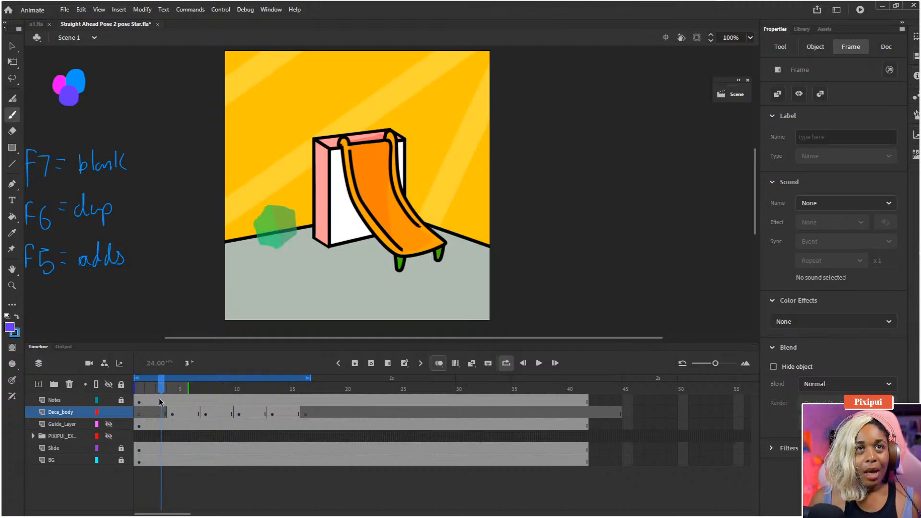
Set the Classic Brush to Paint Normal and try a stroke above the ghosted hexagon.
left_click_drag(261, 231, 262, 231)
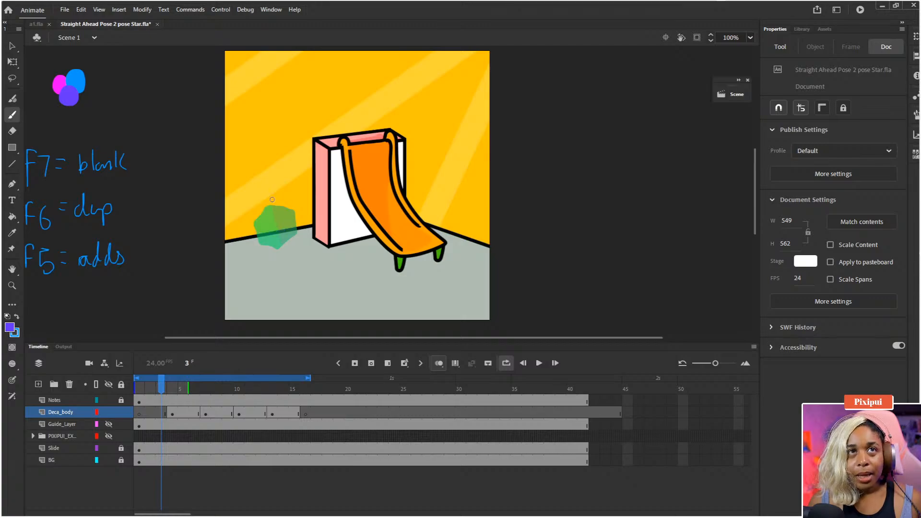
left_click(804, 94)
left_click(824, 107)
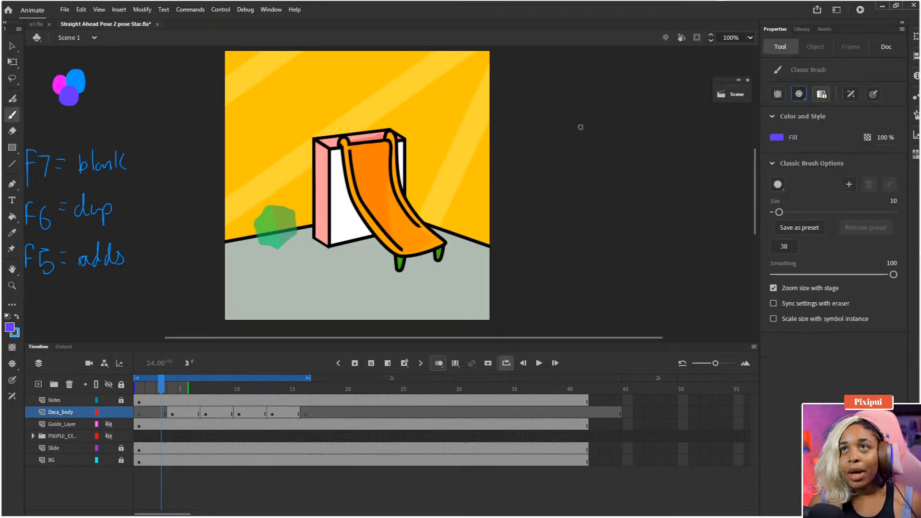
mouse_move(278, 197)
left_mouse_down()
mouse_move(247, 259)
mouse_move(252, 197)
mouse_move(255, 205)
left_mouse_up()
Show the Guide_Layer again and try a purple arc between the first two hexagon guides, then undo it.
left_click(108, 424)
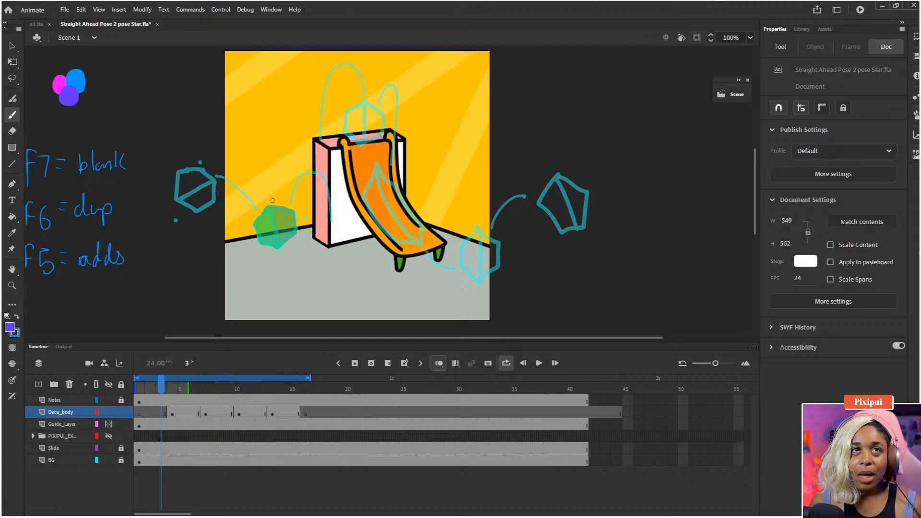
mouse_move(277, 198)
left_mouse_down()
mouse_move(258, 177)
mouse_move(202, 179)
left_mouse_up()
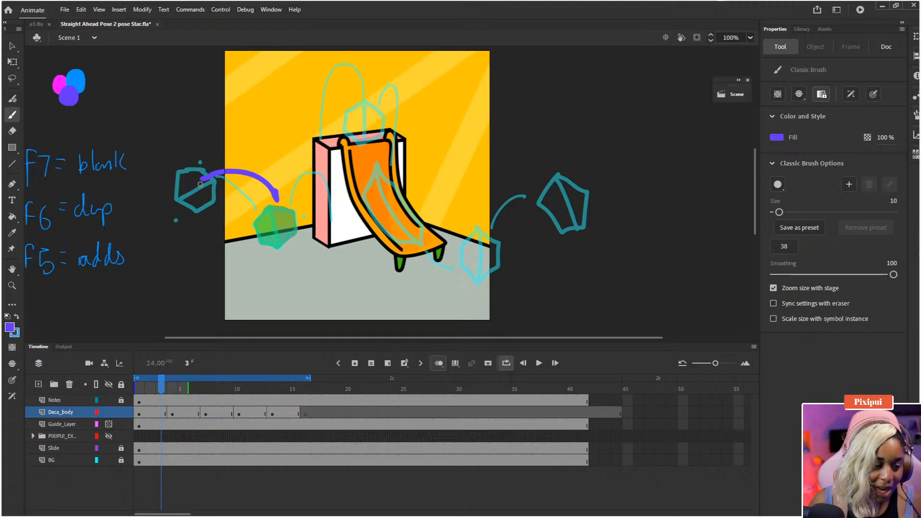
key("ctrl+z")
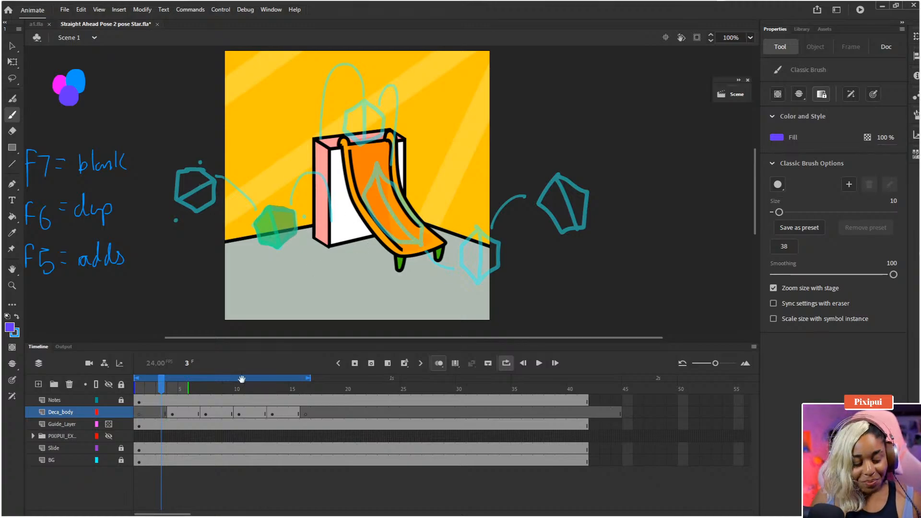
Select the blank frame 1 of Deca_body, switch the brush fill to blue and extend the onion skin range to frame 5.
left_click_drag(161, 384, 138, 384)
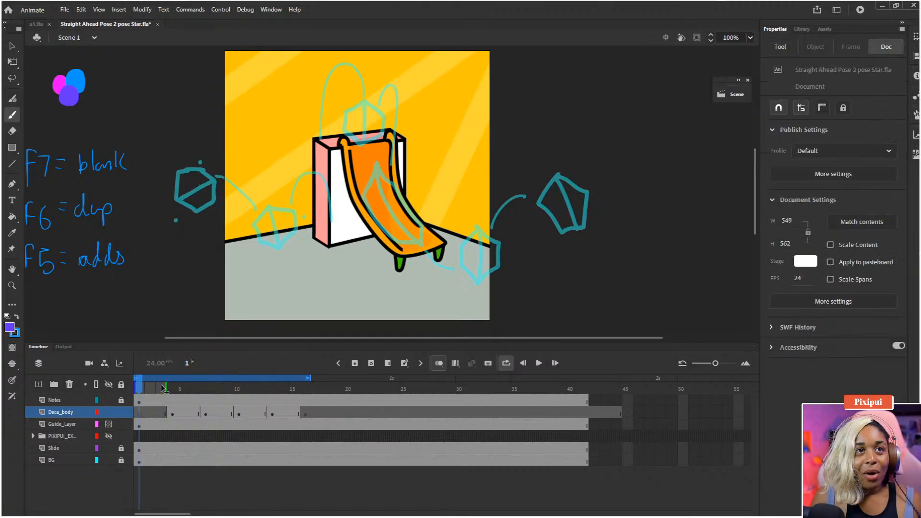
left_click(142, 415)
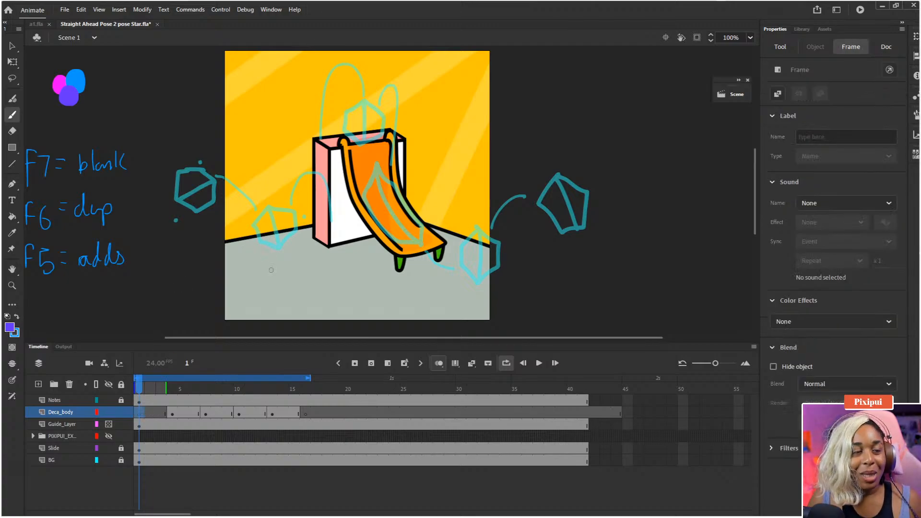
key("x")
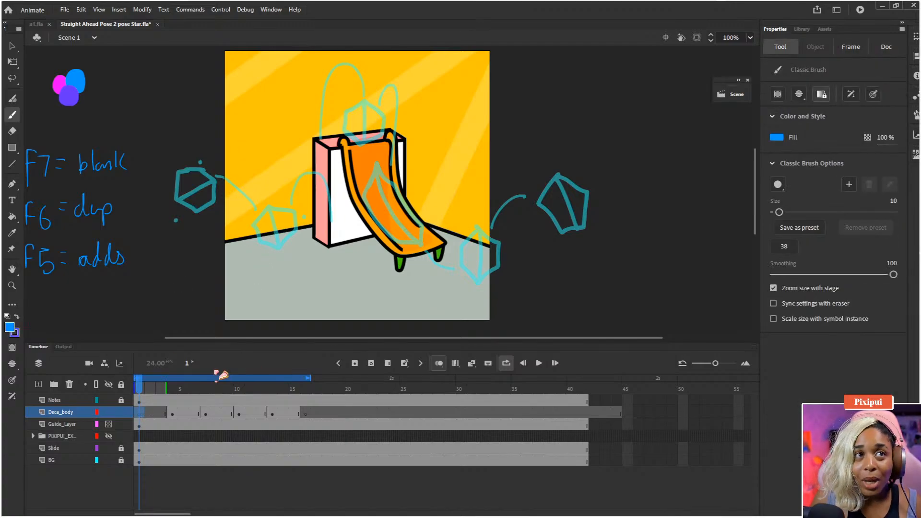
left_click_drag(167, 389, 177, 390)
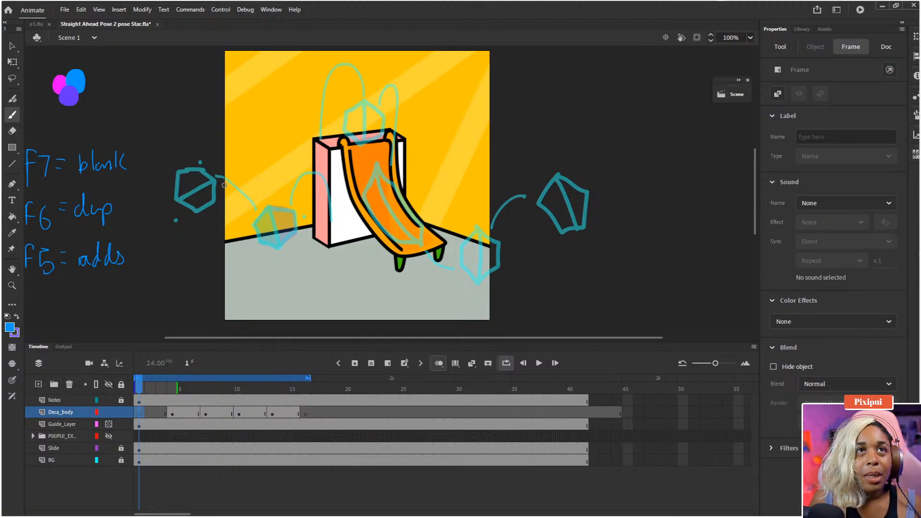
Outline a stretched two-part shape in blue between the first two hexagon guides and fill its lower part blue and upper part purple.
mouse_move(229, 173)
left_mouse_down()
mouse_move(209, 180)
mouse_move(213, 199)
mouse_move(217, 177)
mouse_move(219, 198)
mouse_move(261, 206)
mouse_move(262, 183)
mouse_move(238, 171)
mouse_move(218, 177)
mouse_move(220, 171)
mouse_move(217, 177)
mouse_move(254, 200)
left_mouse_up()
key("ctrl+z")
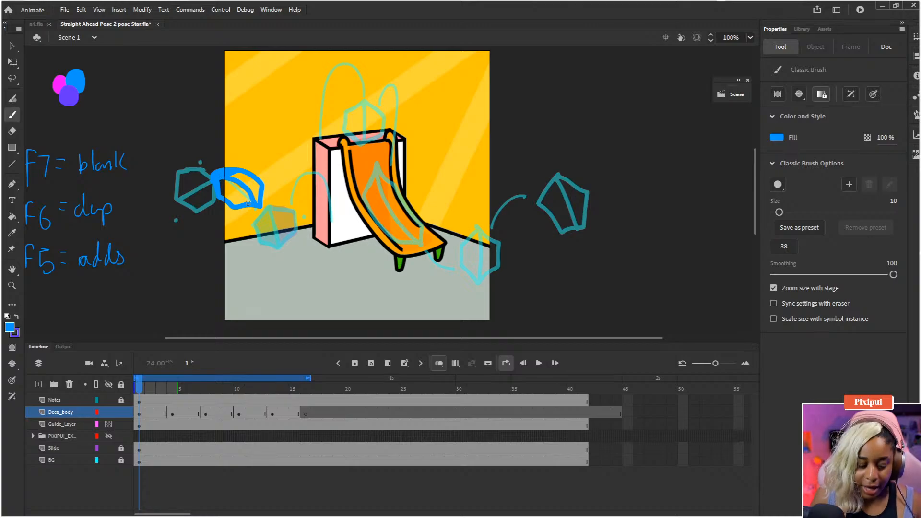
key("k")
left_click(234, 193)
key("x")
left_click(252, 185)
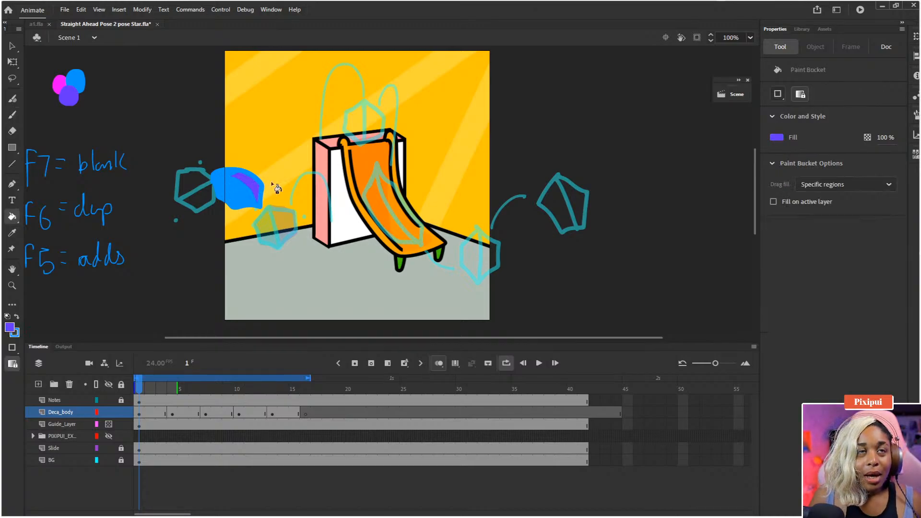
Set the Classic Brush to Paint Fills Only and brush purple over the blue edges of the stretched shape's upper part.
key("b")
left_click(799, 94)
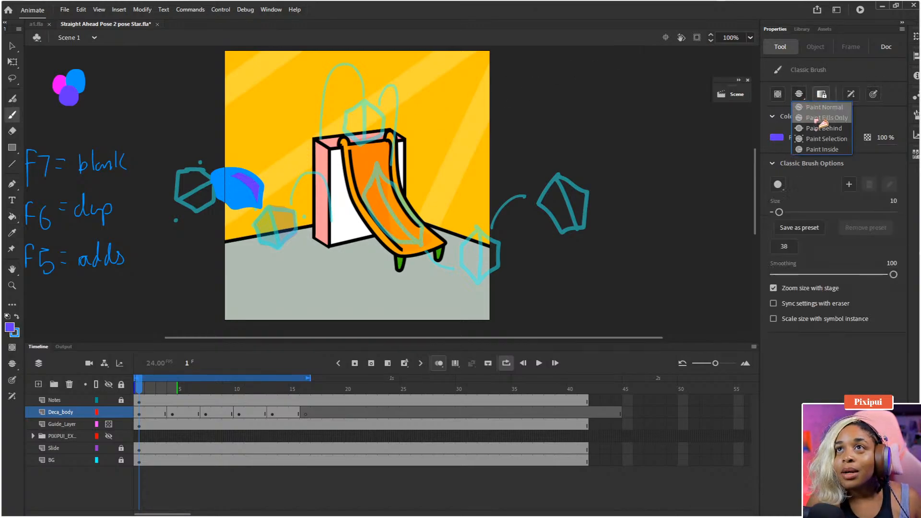
left_click(823, 127)
mouse_move(245, 162)
left_mouse_down()
mouse_move(230, 169)
mouse_move(264, 189)
mouse_move(262, 212)
left_mouse_up()
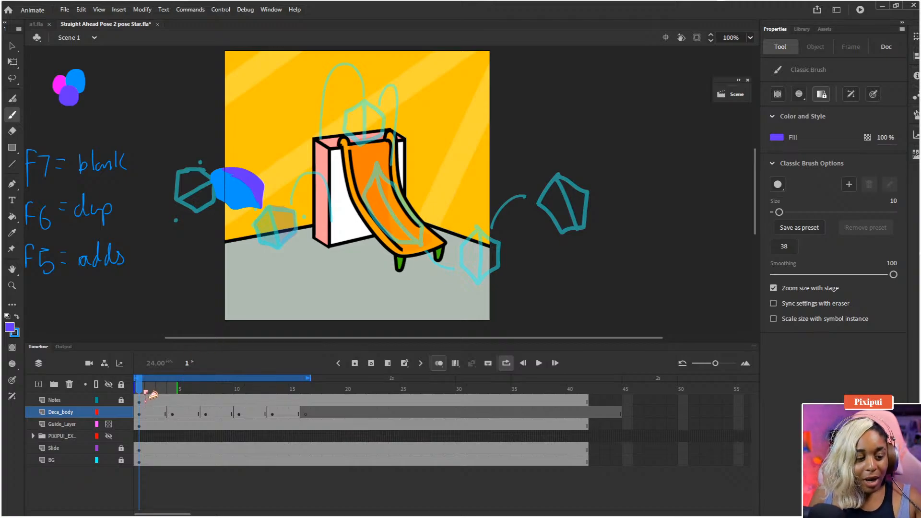
Extend the frame 4 pose on Deca_body by two frames and insert a blank keyframe at frame 6.
left_click(142, 387)
key("period")
key("period")
key("period")
key("period")
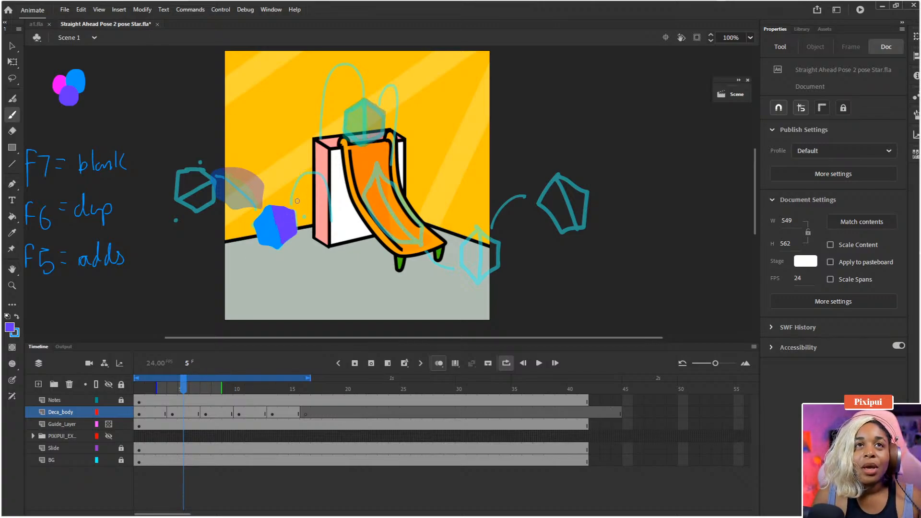
mouse_move(287, 209)
left_mouse_down()
mouse_move(308, 127)
mouse_move(335, 102)
left_mouse_up()
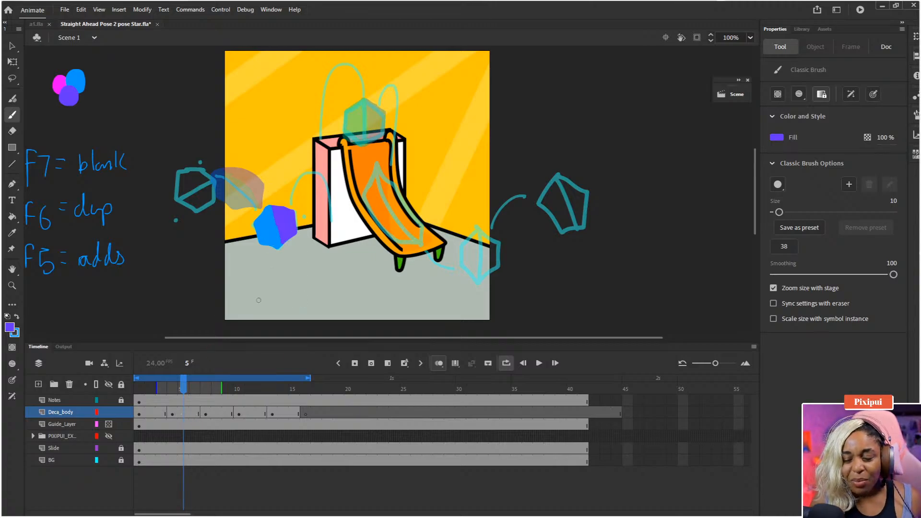
left_click(189, 414)
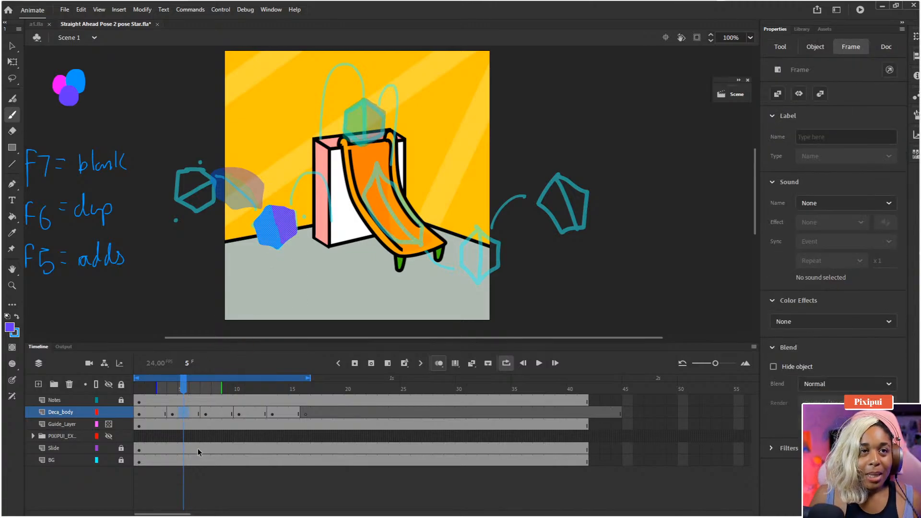
key("F5")
key("F5")
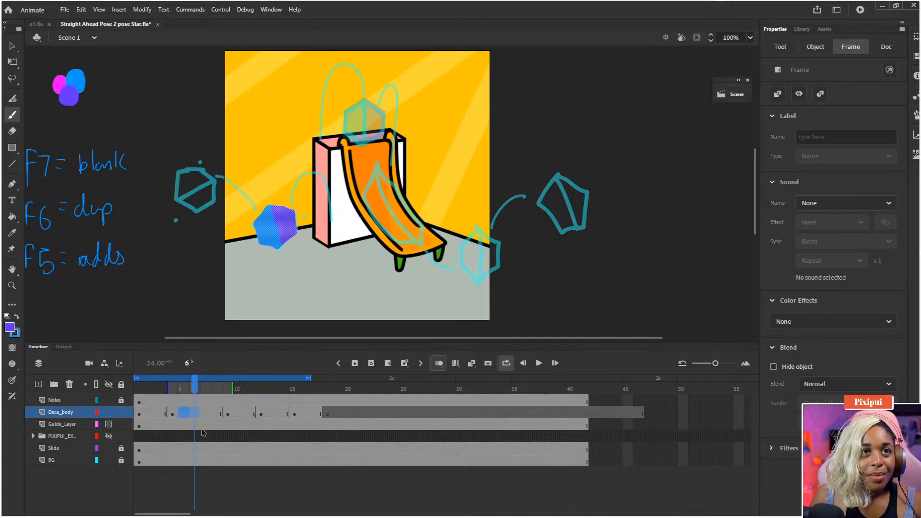
key("comma")
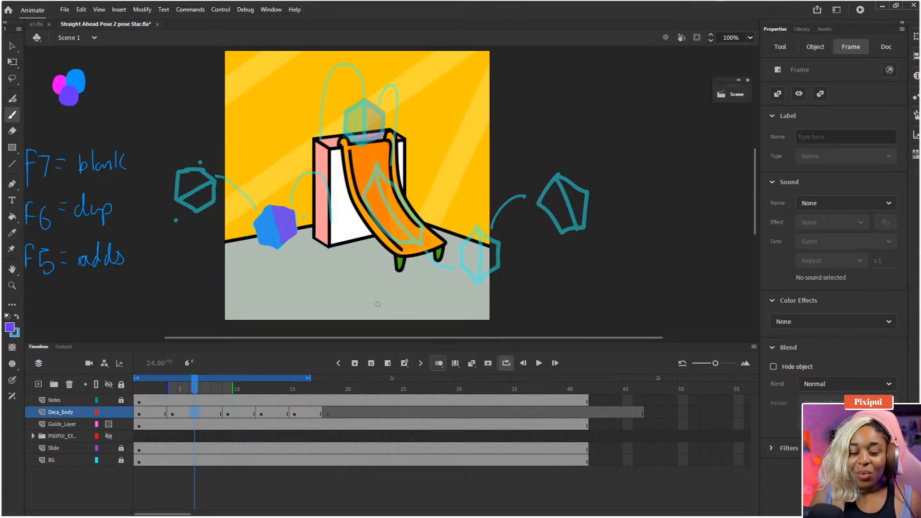
key("F7")
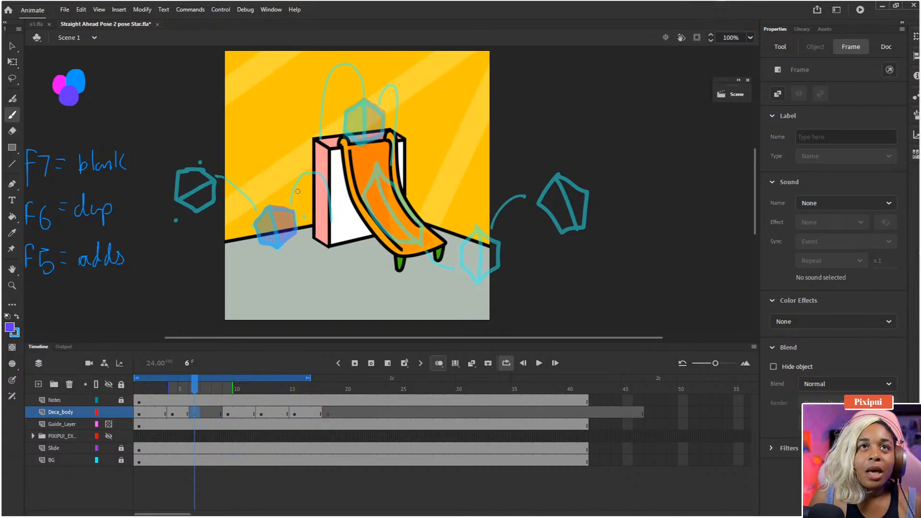
Set the Classic Brush to blue and Paint Normal, and outline a tall stretched shape between the second hexagon and the top of the slide.
key("x")
key("b")
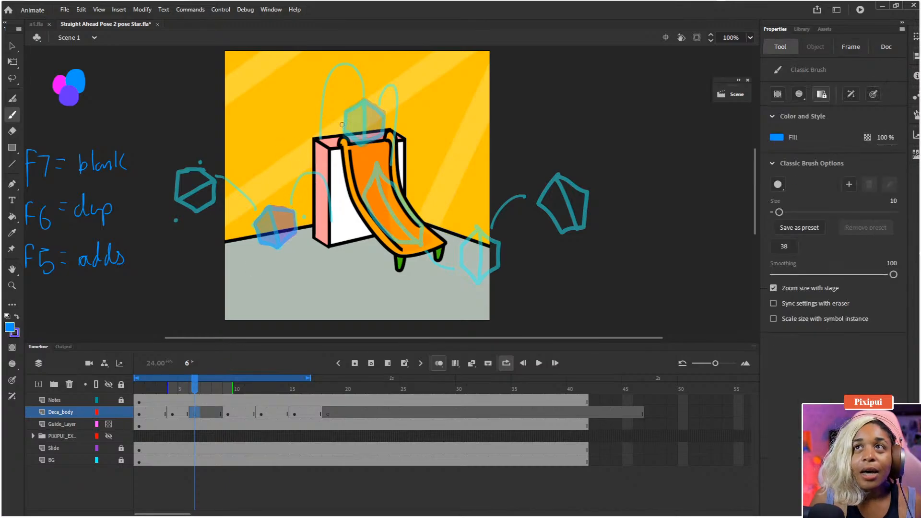
left_click(799, 95)
left_click(815, 117)
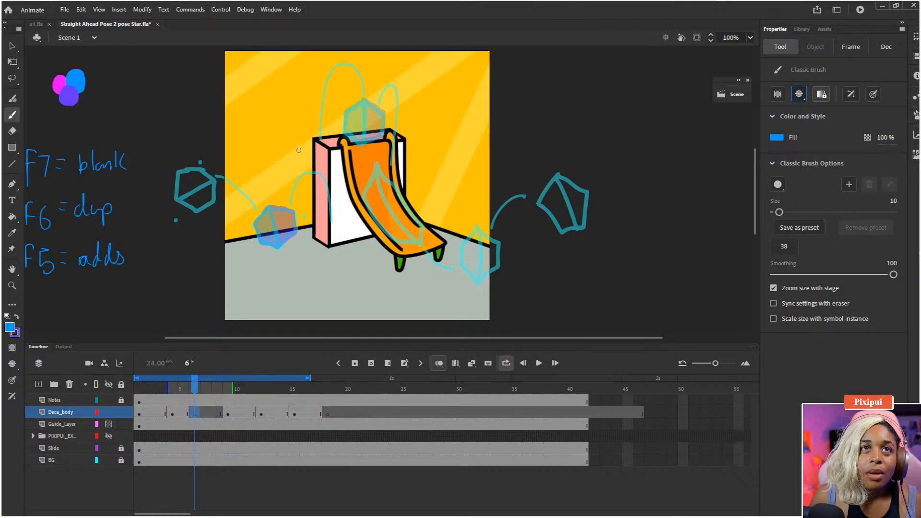
mouse_move(300, 126)
left_mouse_down()
mouse_move(290, 182)
mouse_move(298, 211)
left_mouse_up()
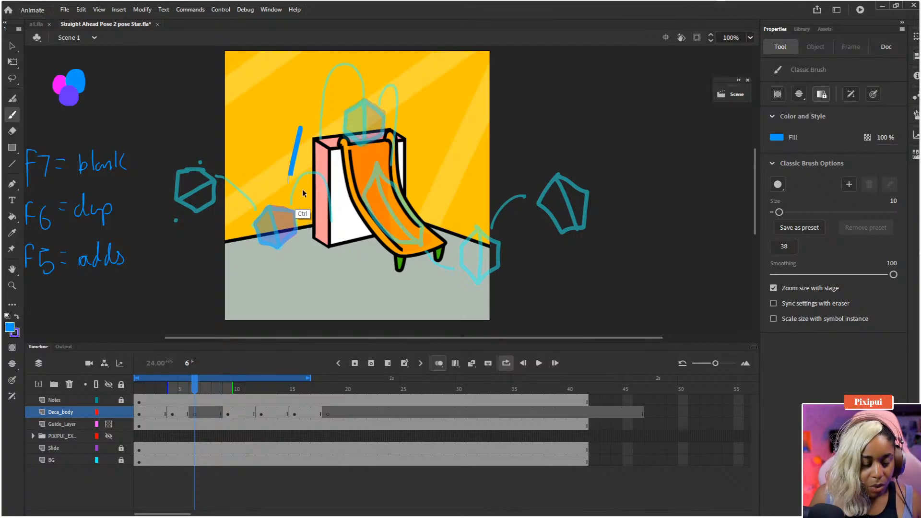
key("ctrl+z")
mouse_move(297, 116)
left_mouse_down()
mouse_move(297, 208)
mouse_move(313, 172)
left_mouse_up()
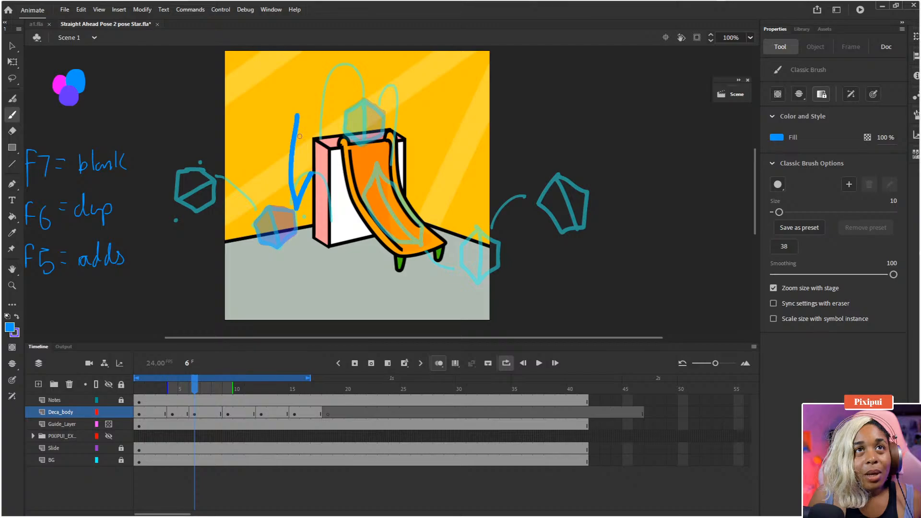
mouse_move(297, 115)
left_mouse_down()
mouse_move(321, 80)
mouse_move(331, 103)
mouse_move(326, 129)
left_mouse_up()
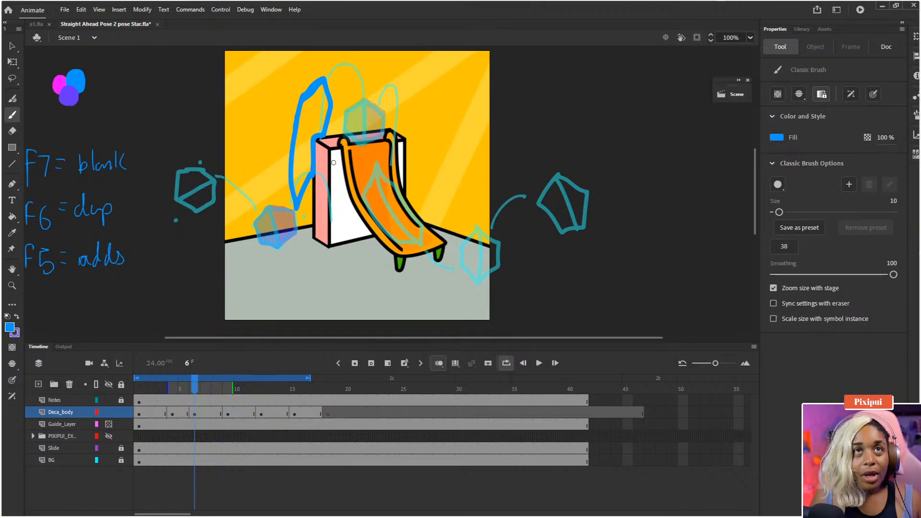
key("e")
left_click_drag(321, 159, 318, 177)
key("ctrl+z")
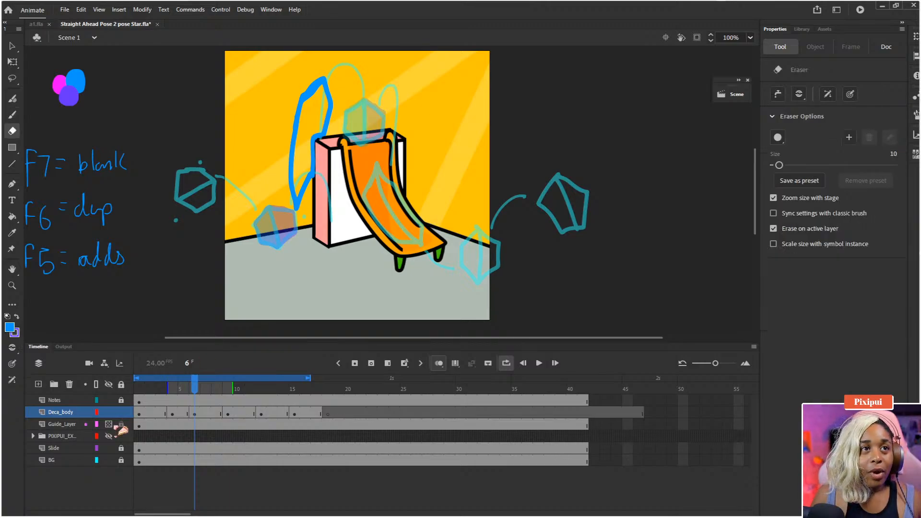
left_click(108, 448)
left_click(108, 448)
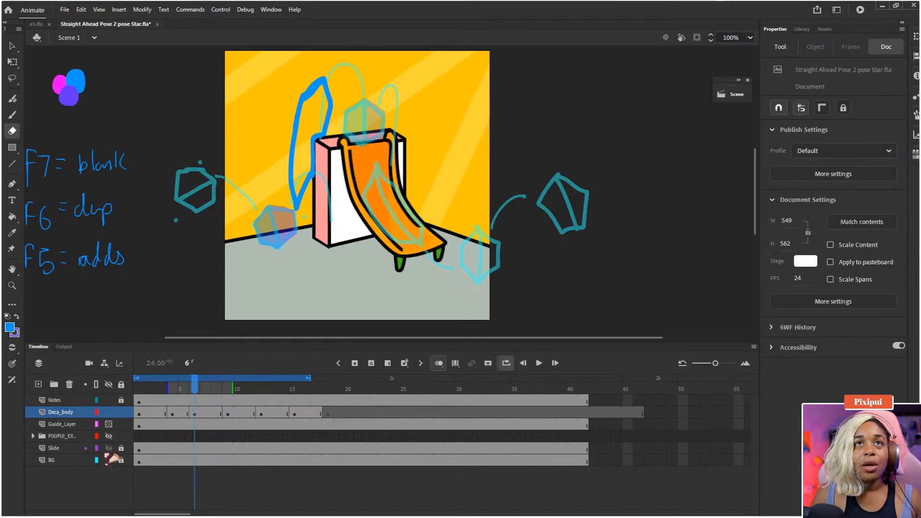
left_click(108, 448)
left_click(108, 448)
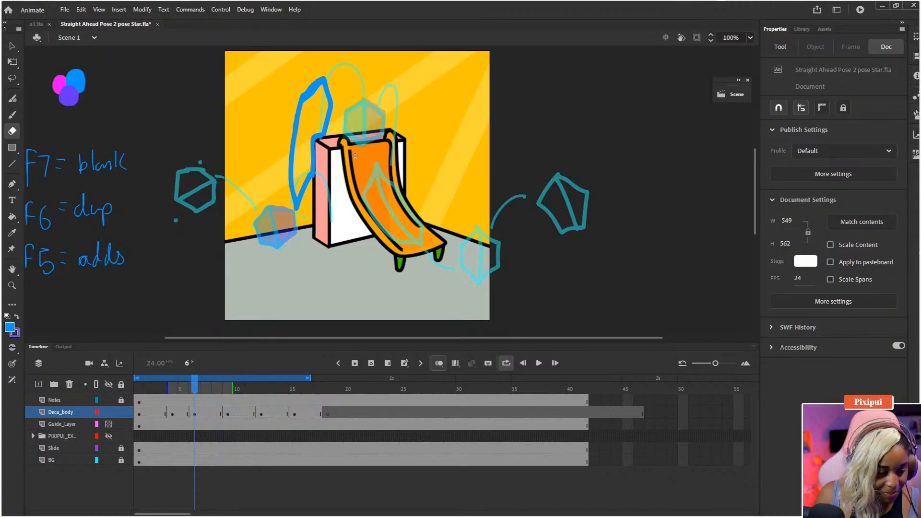
Draw a blue dividing line down the stretched shape on frame 6, then fill its left part blue and its right part purple.
key("b")
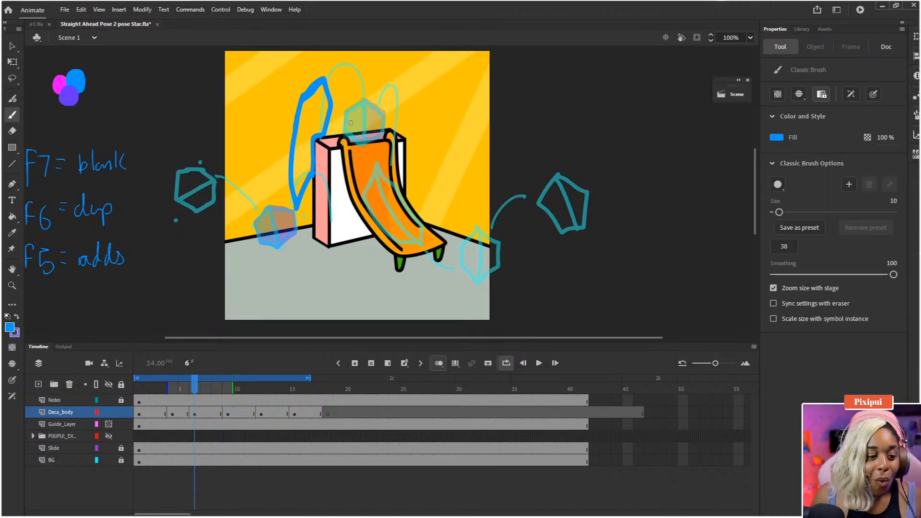
left_click_drag(322, 87, 308, 132)
key("ctrl+z")
left_click_drag(321, 83, 309, 132)
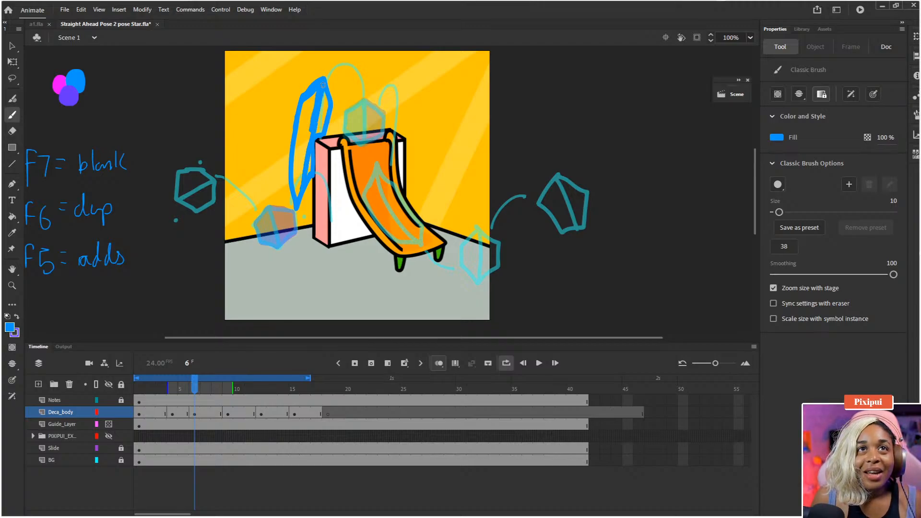
key("k")
left_click(309, 155)
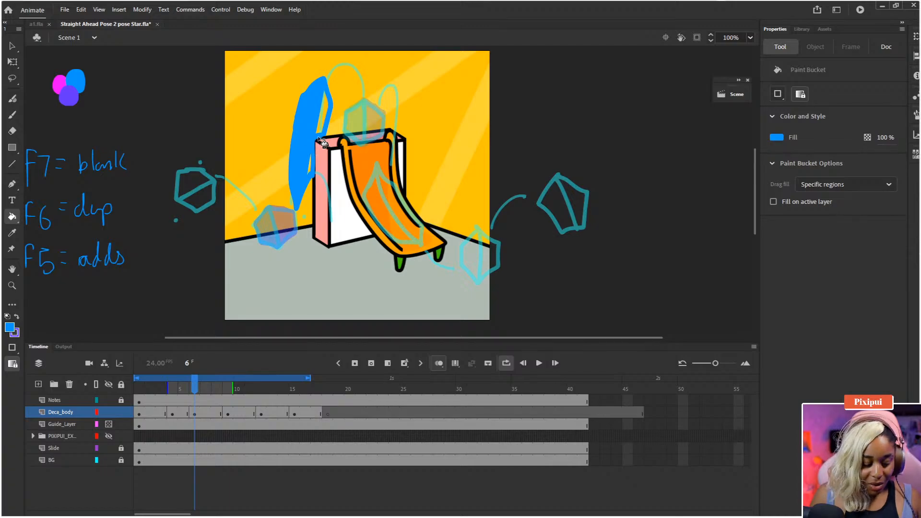
left_click(325, 120)
left_click(309, 168)
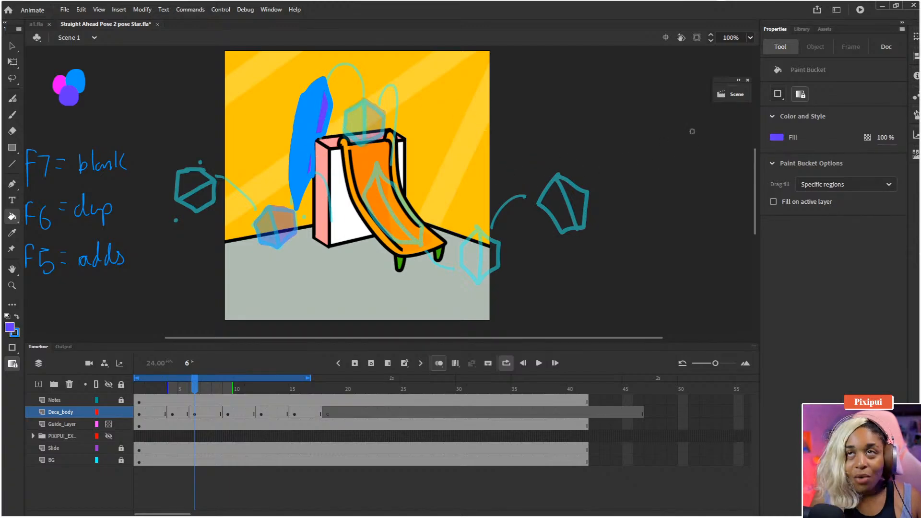
Change the Classic Brush's paint mode and brush purple over the blue outline along the right part of the stretched shape.
key("b")
left_click(798, 94)
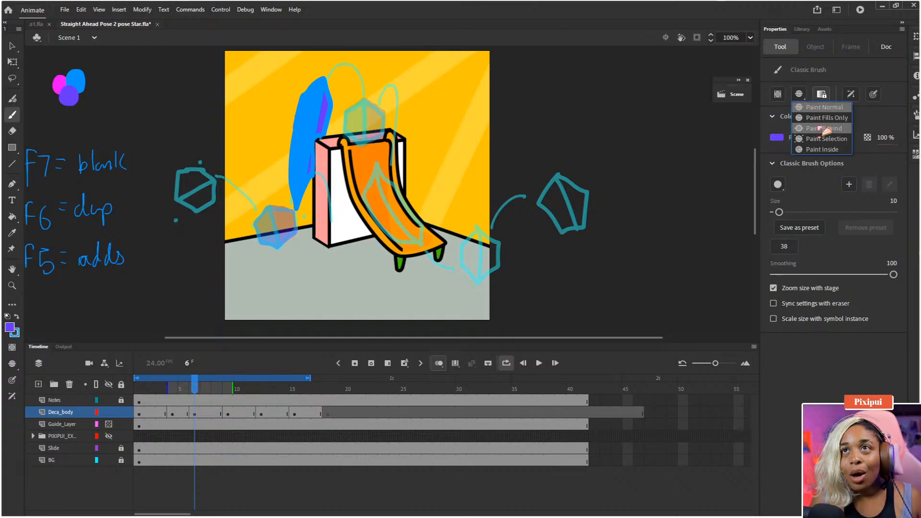
left_click(824, 128)
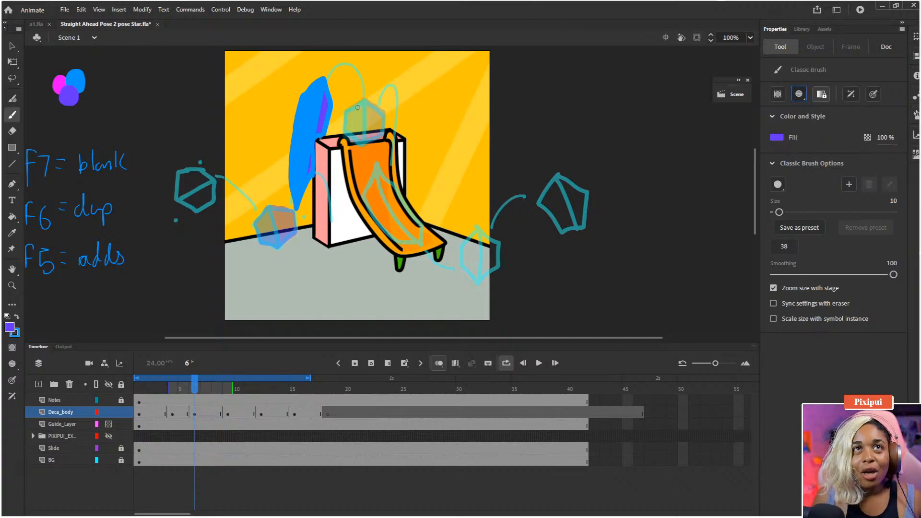
mouse_move(330, 91)
left_mouse_down()
mouse_move(335, 124)
mouse_move(314, 163)
mouse_move(312, 154)
mouse_move(307, 207)
mouse_move(319, 208)
left_mouse_up()
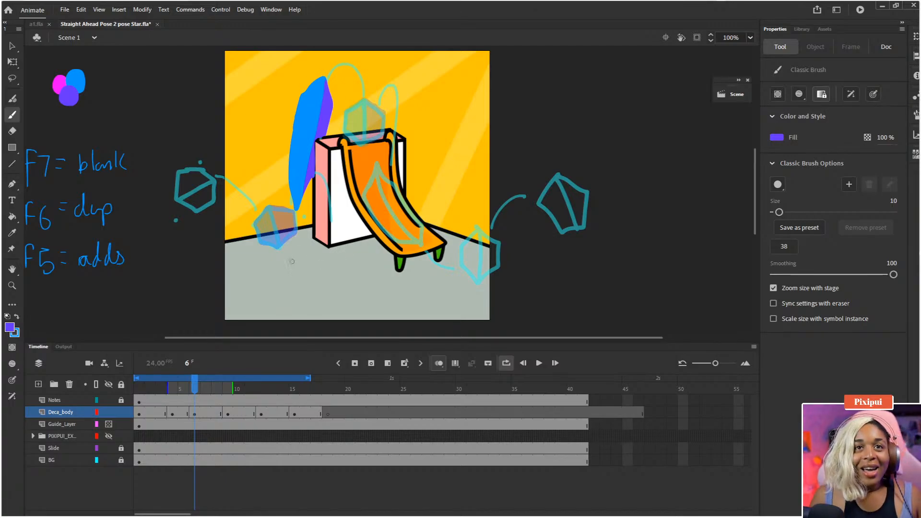
Step through frames 6 to 12 to examine the Deca_body poses around the top of the slide.
mouse_move(196, 389)
left_mouse_down()
mouse_move(173, 389)
mouse_move(194, 388)
left_mouse_up()
key("period")
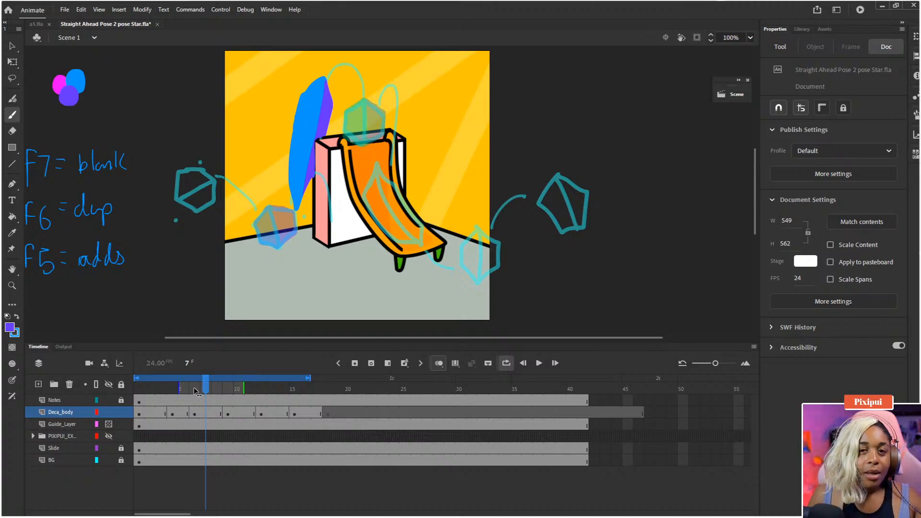
left_click(195, 390)
key("period")
key("period")
key("period")
key("period")
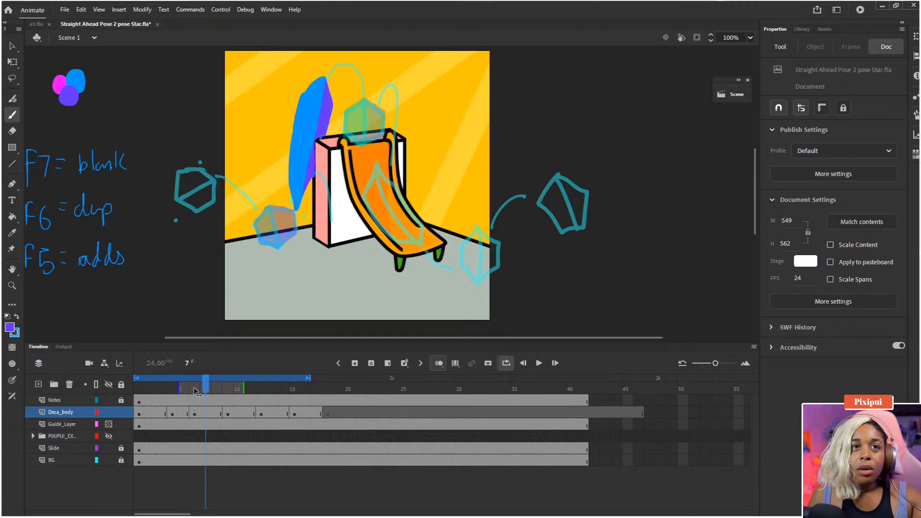
key("period")
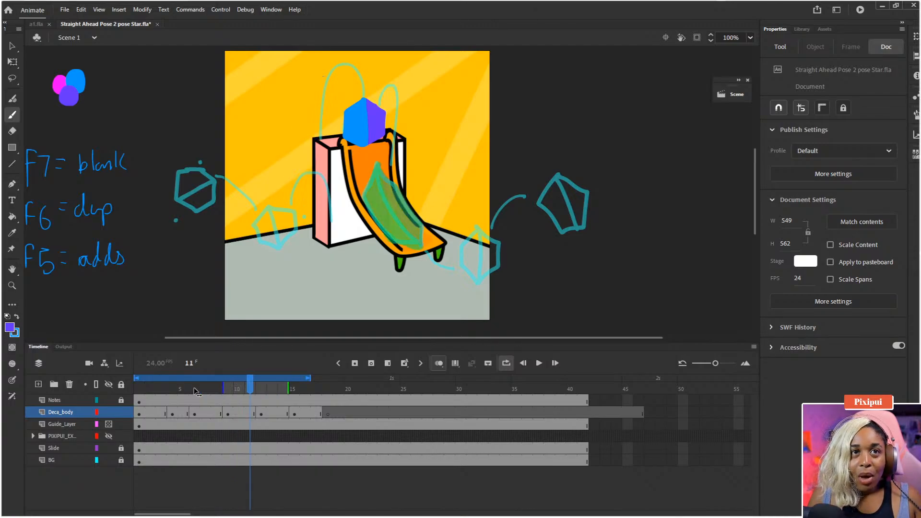
key("comma")
key("period")
key("period")
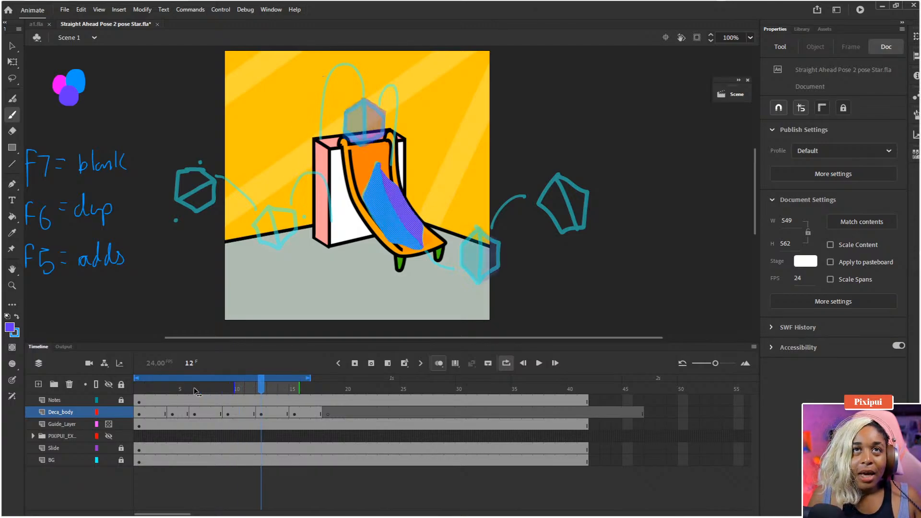
key("comma")
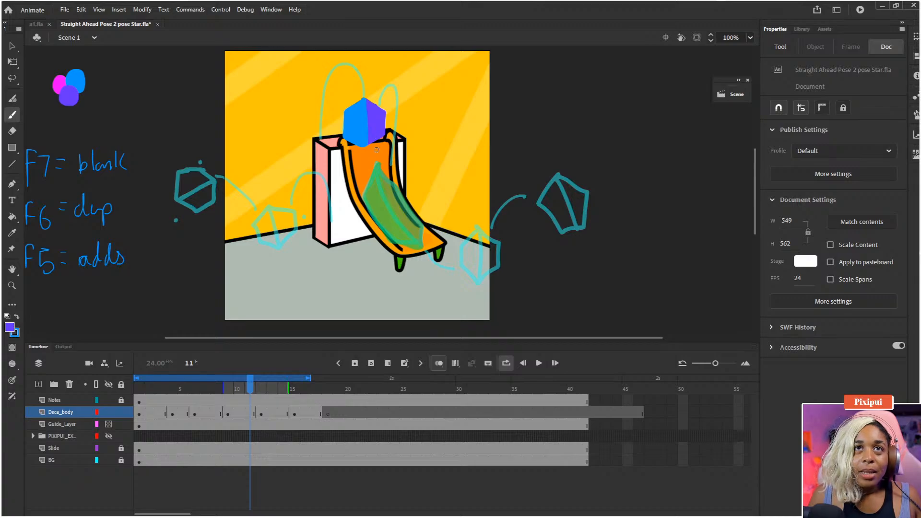
Insert a blank keyframe at frame 11 of Deca_body.
left_click(250, 412)
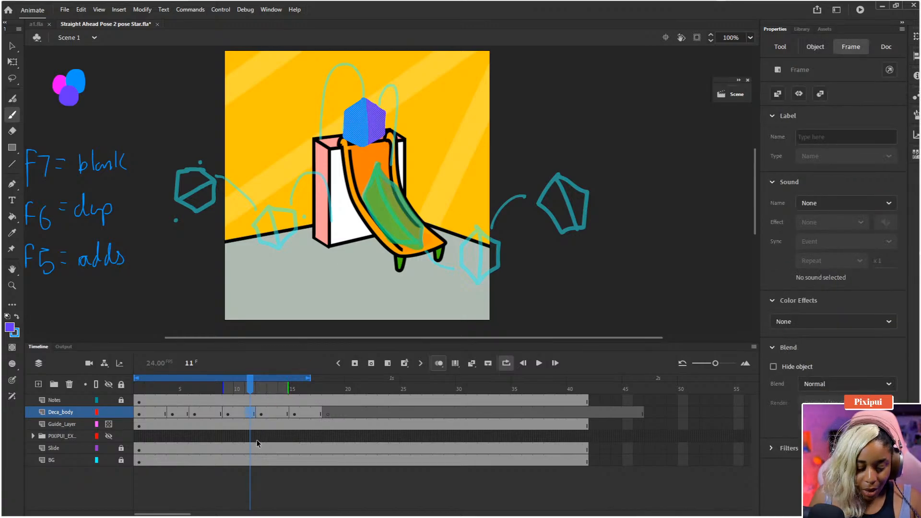
key("F7")
key("F6")
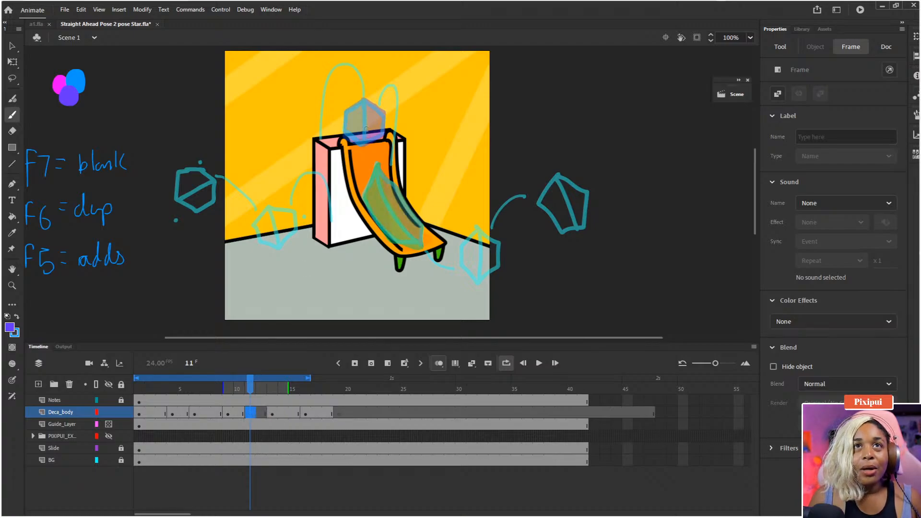
key("Escape")
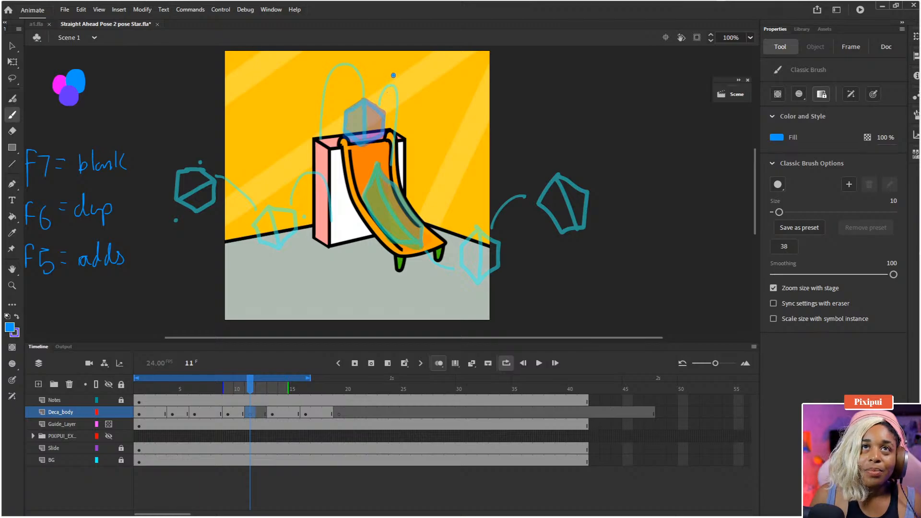
left_click_drag(393, 75, 378, 109)
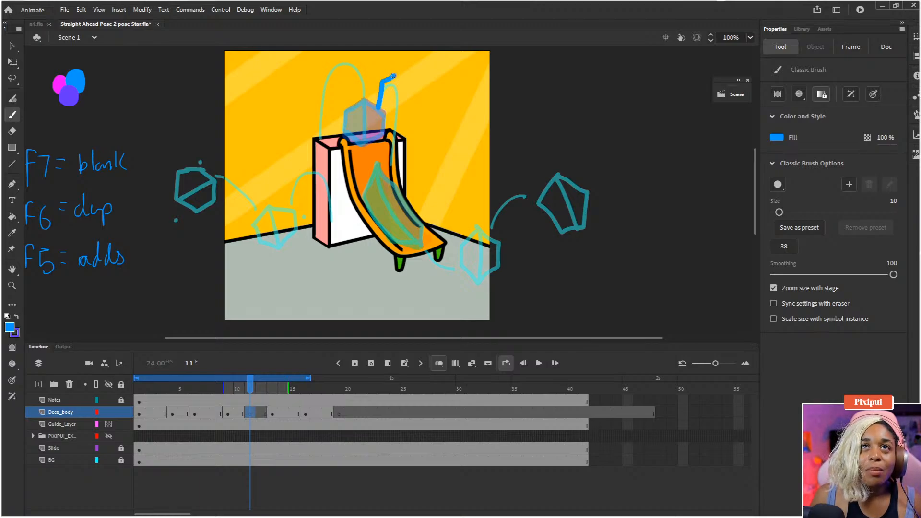
key("ctrl+z")
key("ctrl+z")
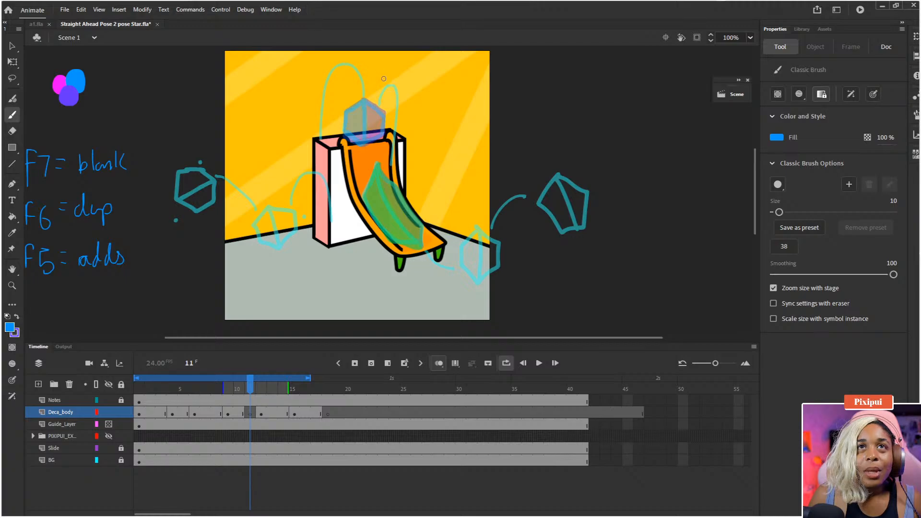
mouse_move(394, 80)
left_mouse_down()
mouse_move(381, 92)
mouse_move(379, 122)
mouse_move(386, 128)
mouse_move(405, 116)
left_mouse_up()
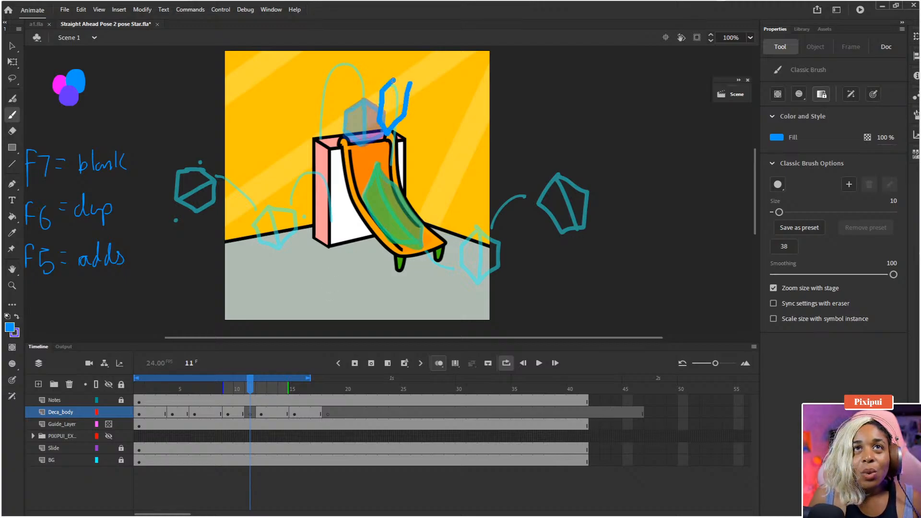
key("ctrl+z")
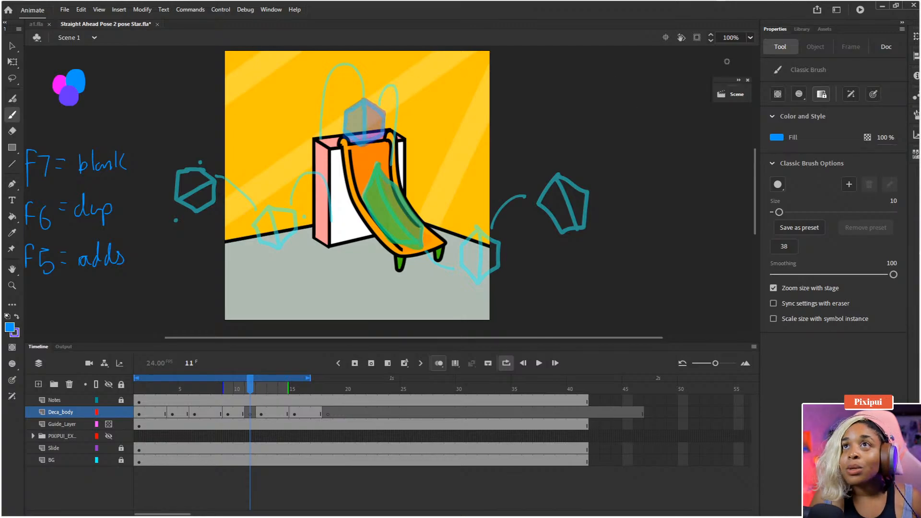
Set the Classic Brush to Paint Normal and outline a small tilted two-part hexagon in blue above the slide on frame 11.
left_click(801, 96)
left_click(820, 117)
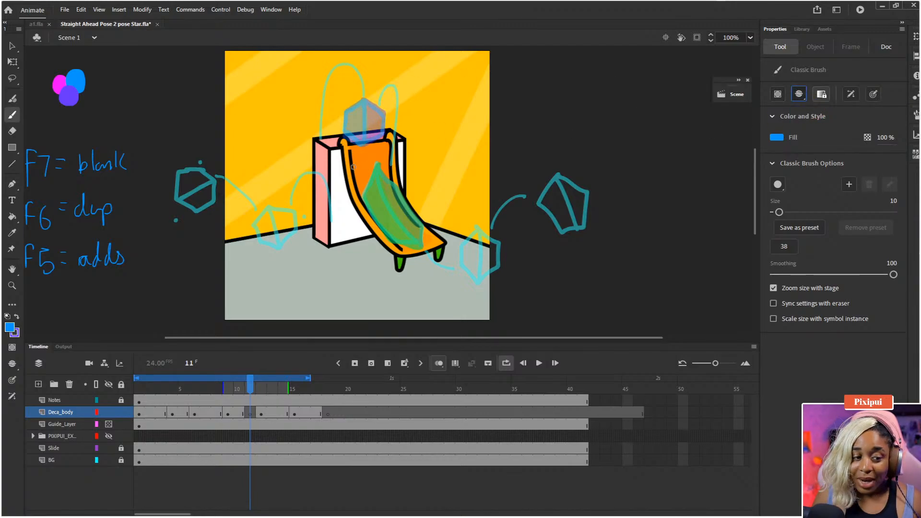
mouse_move(383, 81)
left_mouse_down()
mouse_move(401, 75)
mouse_move(382, 100)
mouse_move(394, 115)
left_mouse_up()
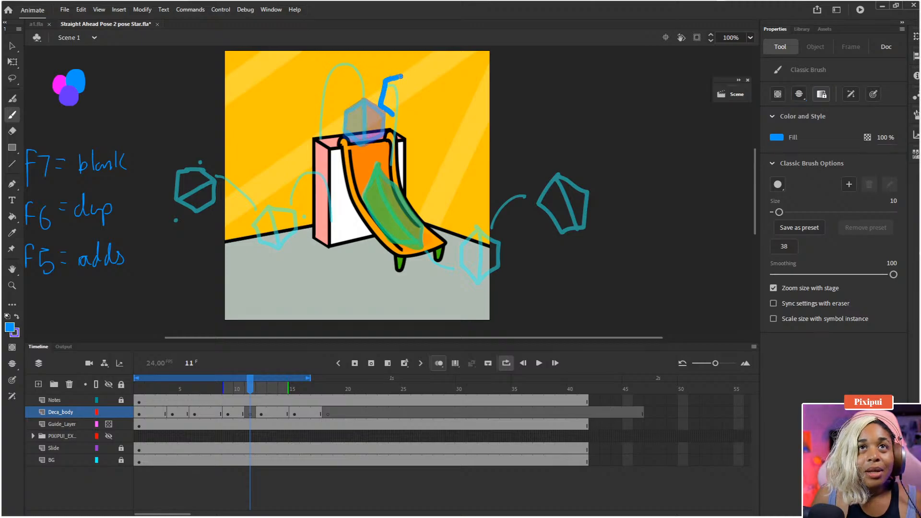
key("ctrl+z")
mouse_move(399, 70)
left_mouse_down()
mouse_move(379, 88)
mouse_move(394, 101)
left_mouse_up()
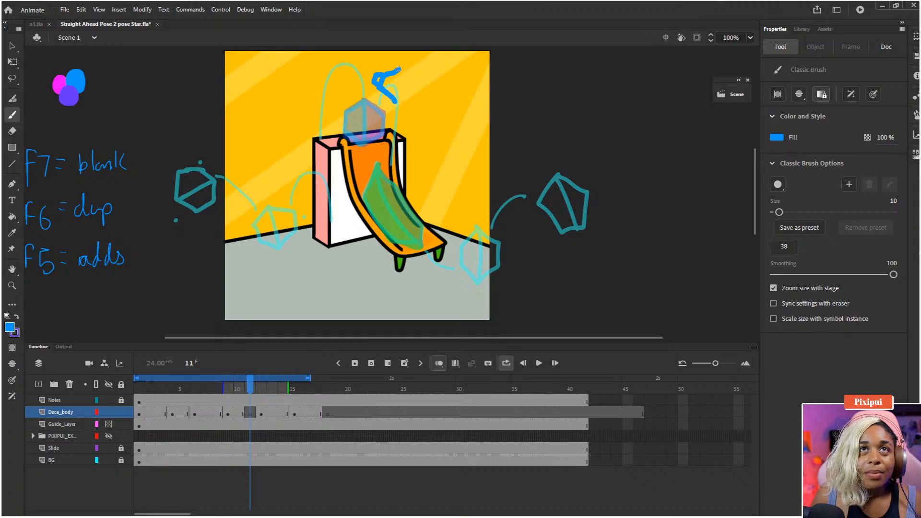
mouse_move(409, 76)
left_mouse_down()
mouse_move(422, 86)
mouse_move(420, 100)
mouse_move(402, 100)
left_mouse_up()
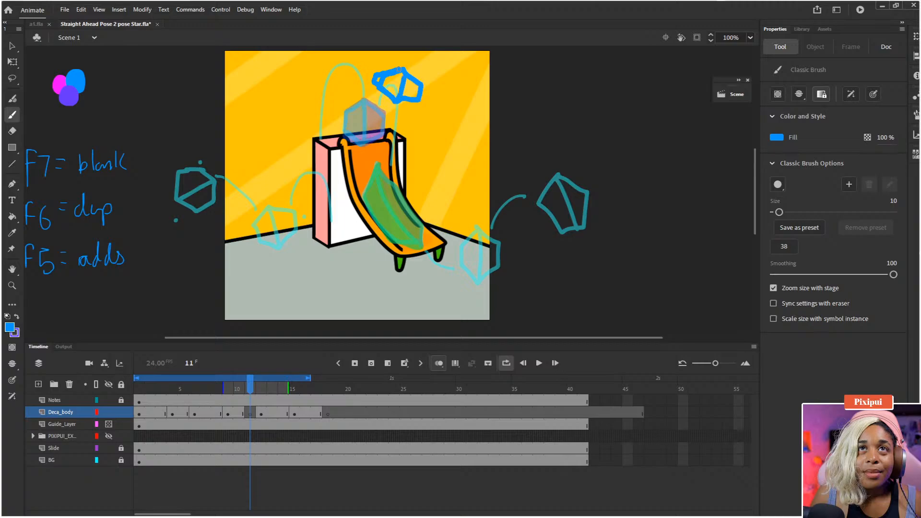
Fill the small tilted hexagon's left part blue and its right part purple with the Paint Bucket.
key("k")
left_click(388, 93)
key("b")
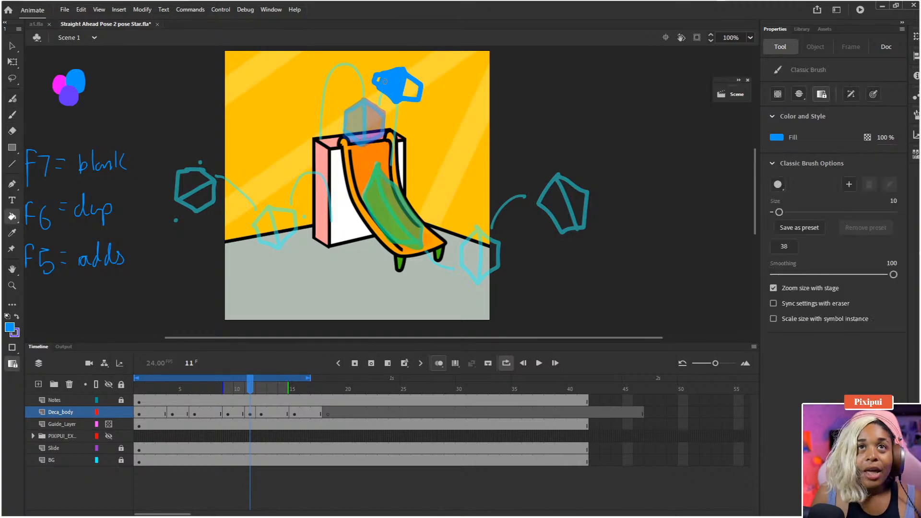
key("k")
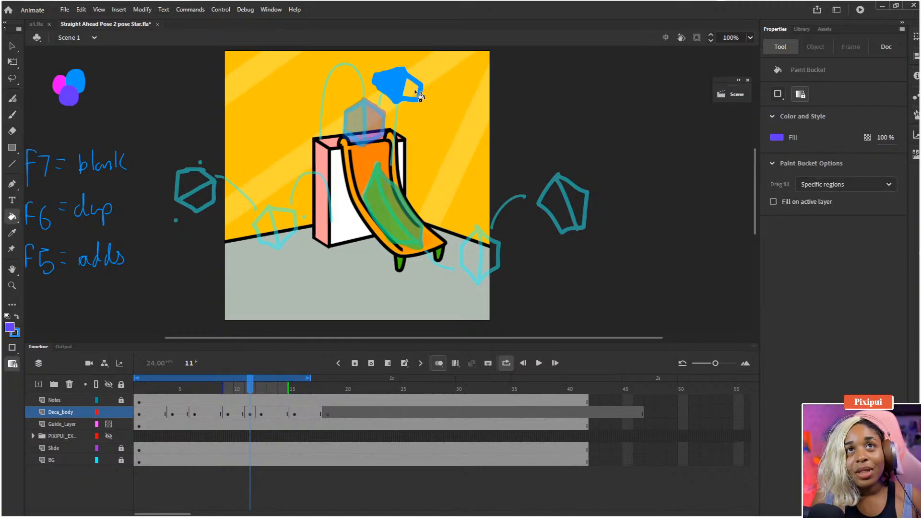
left_click(412, 89)
Paint over the blue outline around the small tilted hexagon's right part in purple with the Classic Brush on frame 11.
key("b")
left_click(799, 94)
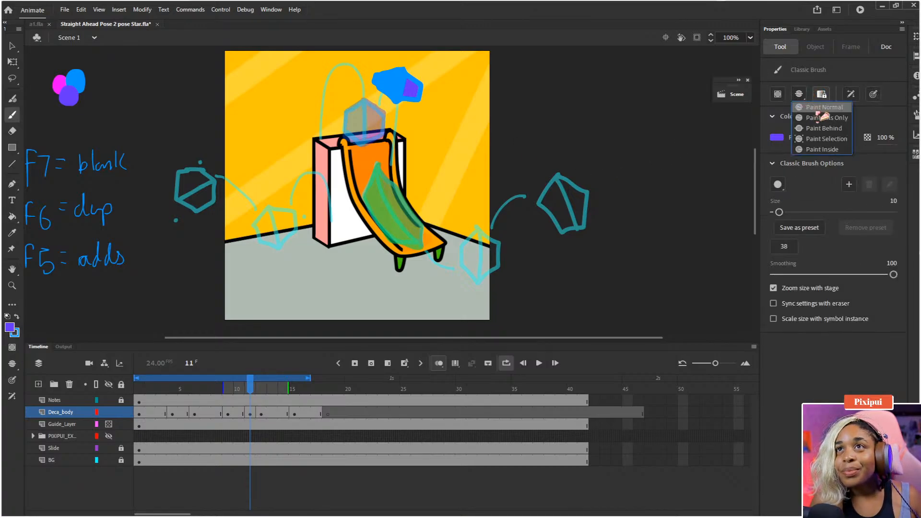
left_click(826, 120)
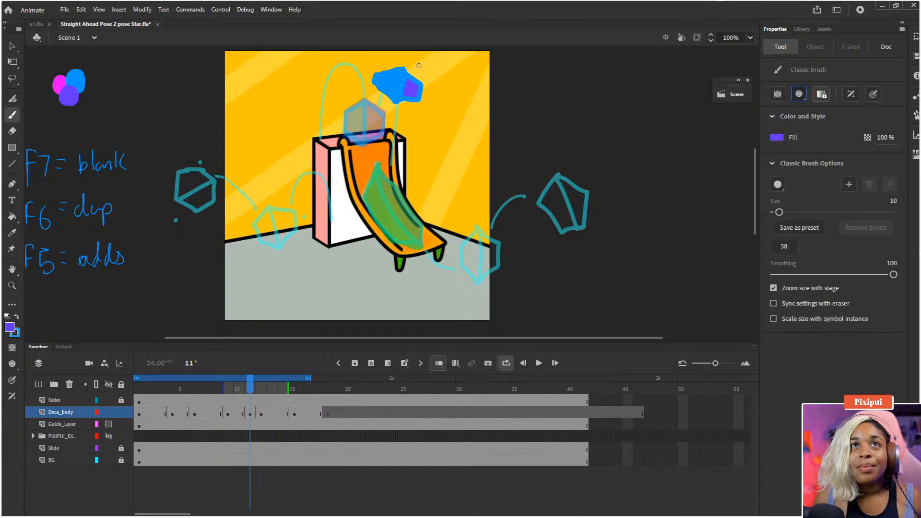
mouse_move(408, 73)
left_mouse_down()
mouse_move(403, 111)
mouse_move(413, 76)
mouse_move(424, 139)
left_mouse_up()
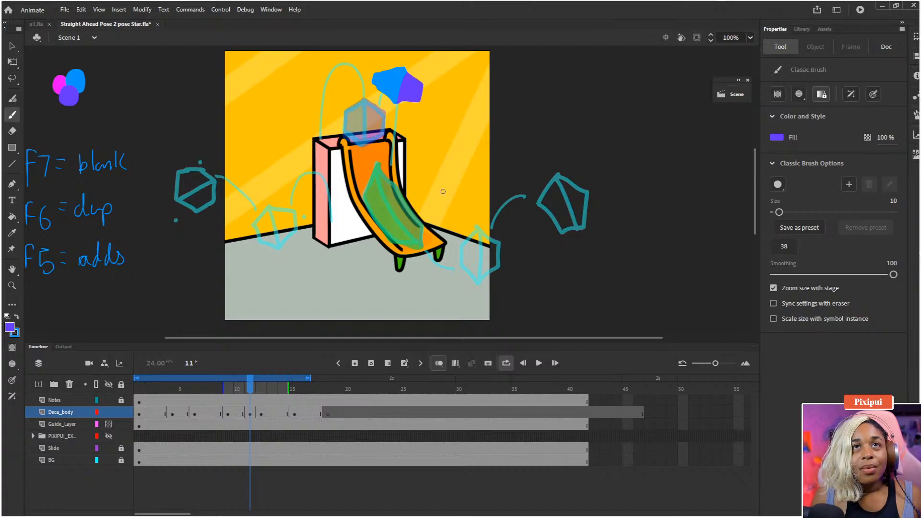
Extend the Deca_body pose at frame 11 by one frame.
key("period")
key("comma")
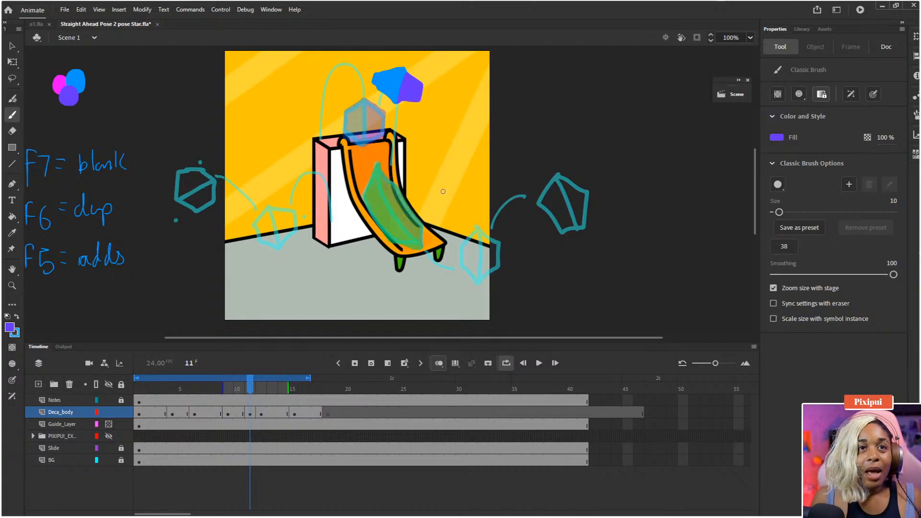
left_click(253, 414)
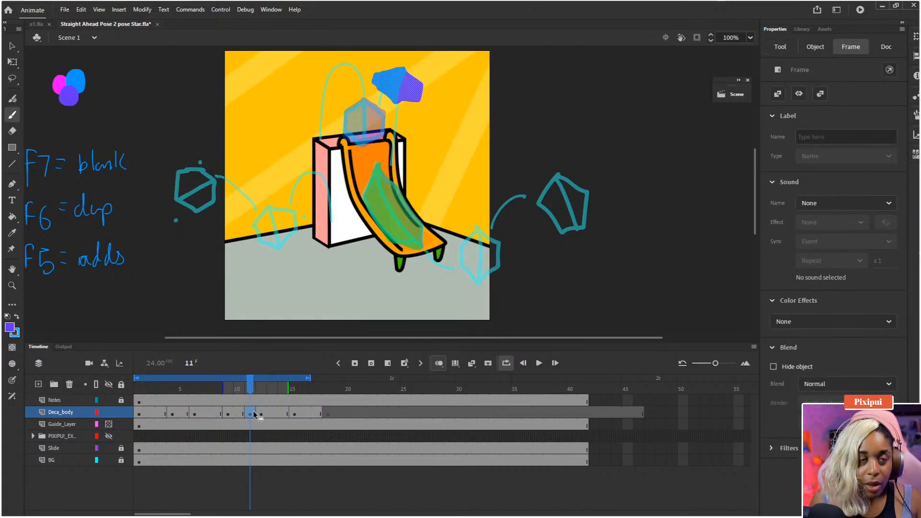
key("F5")
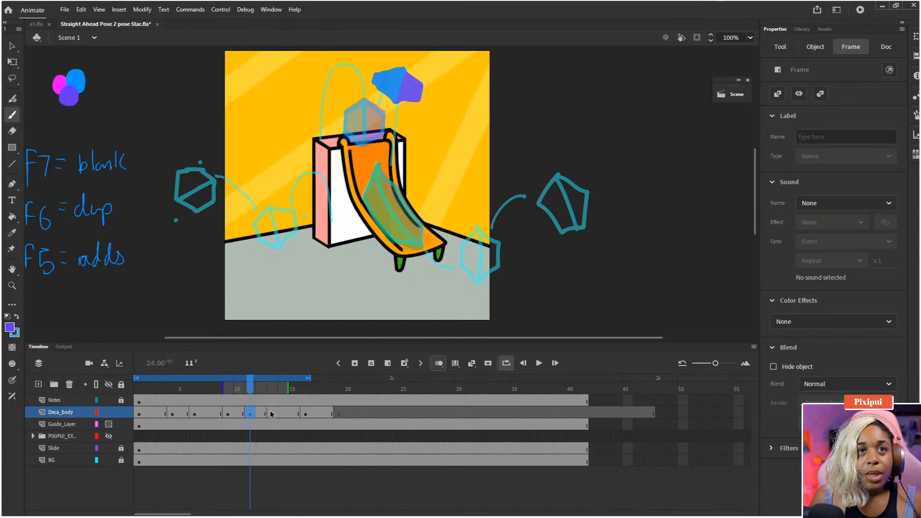
Insert a blank keyframe at frame 15 of Deca_body and extend it by one frame.
mouse_move(252, 389)
left_mouse_down()
mouse_move(185, 391)
mouse_move(283, 391)
left_mouse_up()
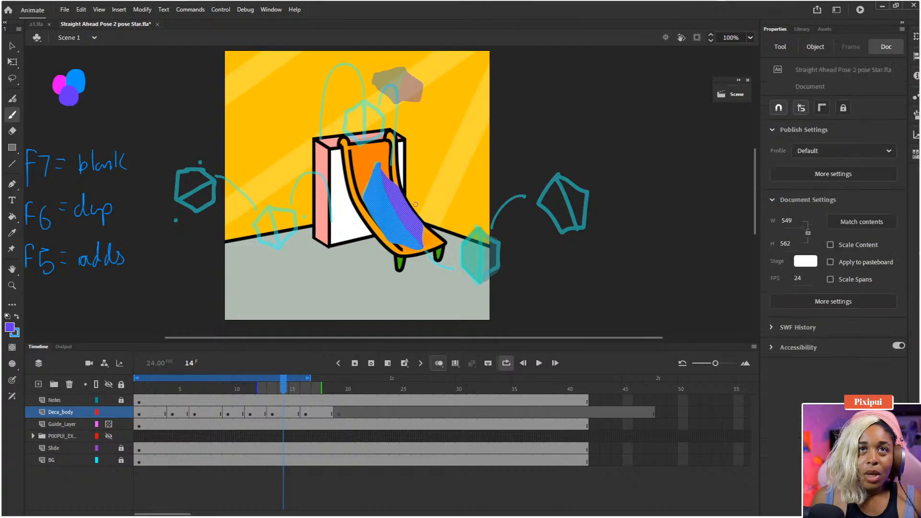
left_click(292, 414)
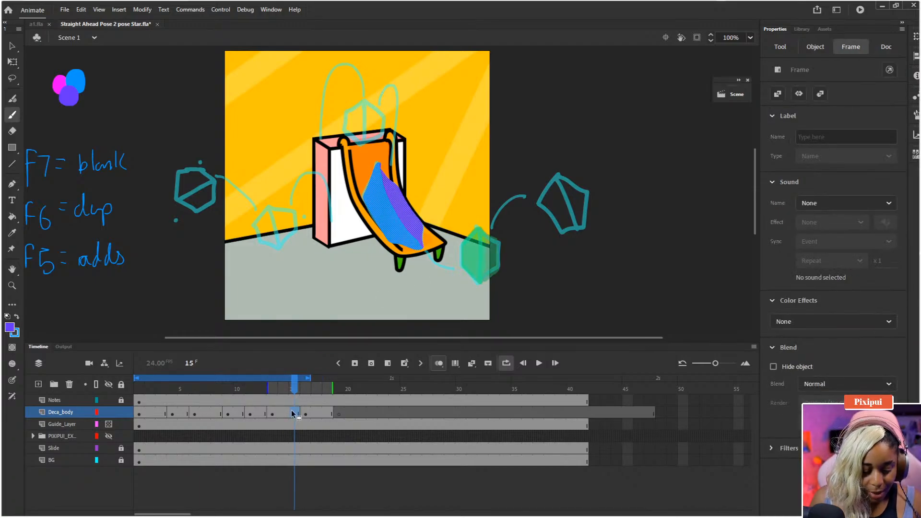
key("F7")
key("F5")
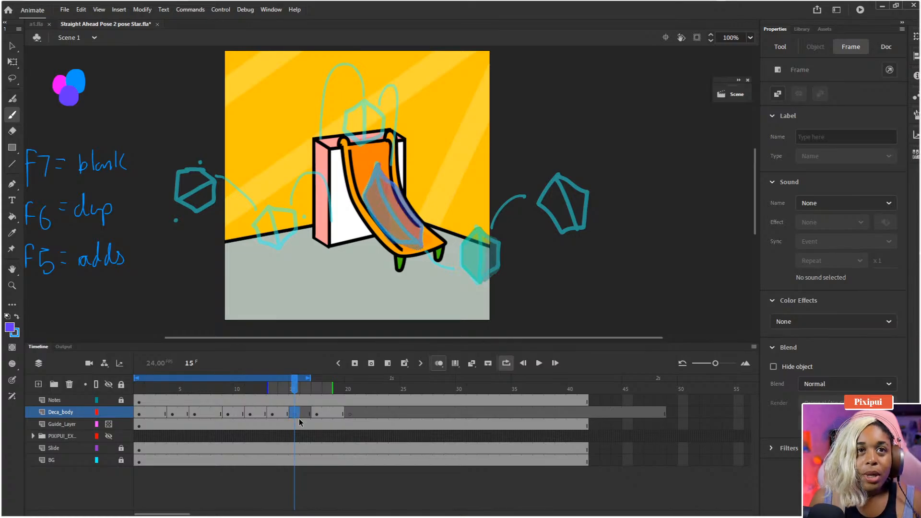
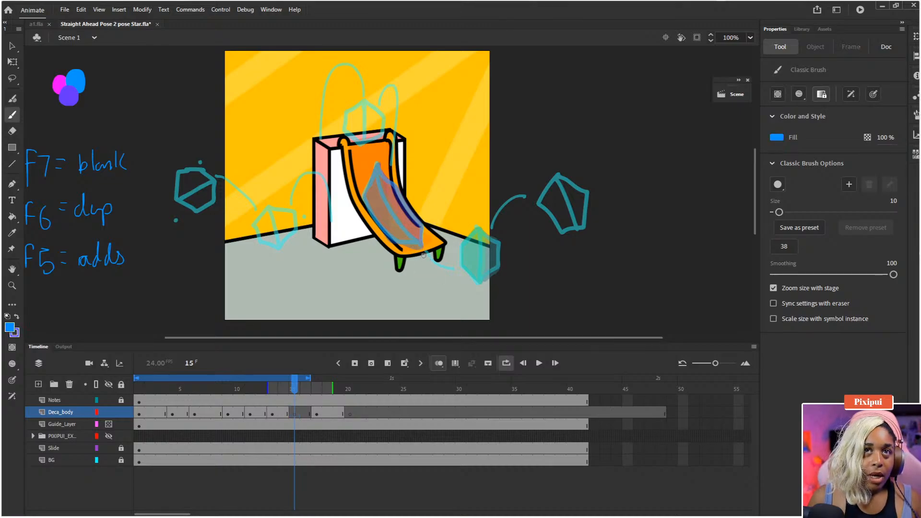
Outline a stretched, curved two-part shape in blue from the slide's lower end to the hexagon pose on the floor on frame 15.
key("v")
key("b")
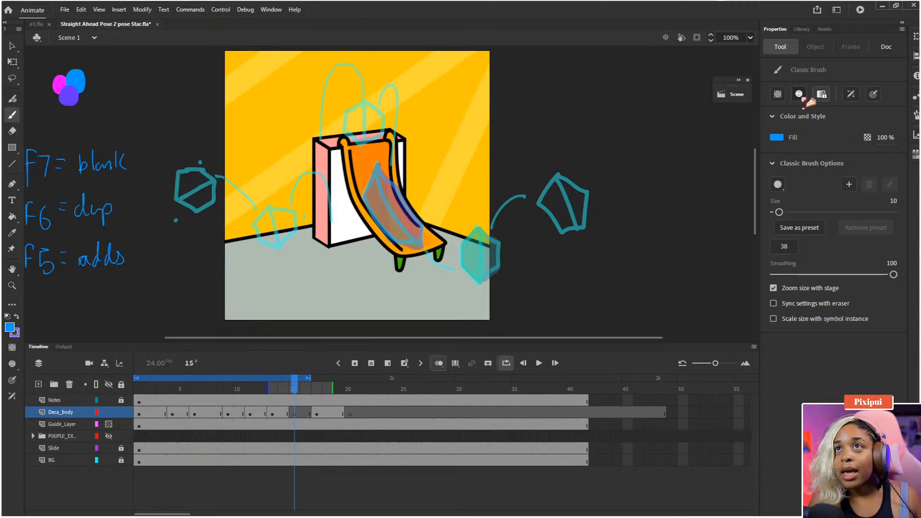
left_click(798, 94)
left_click(823, 117)
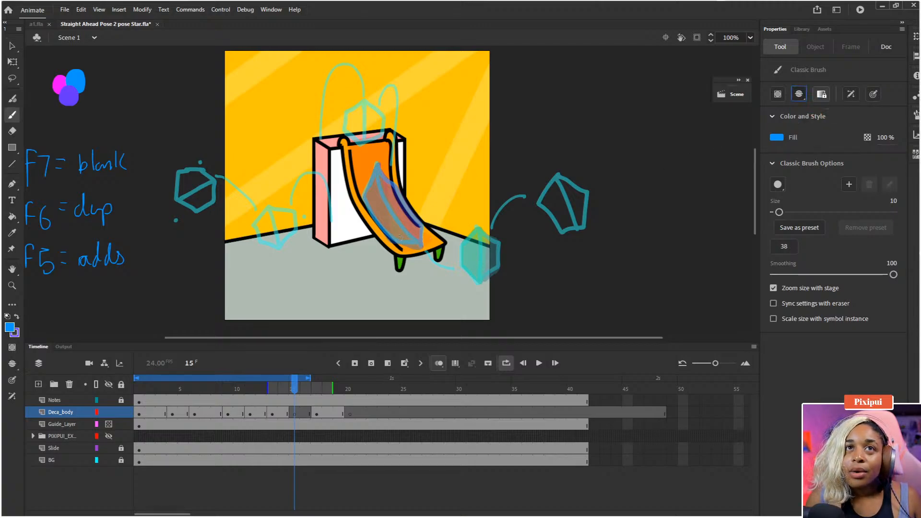
left_click_drag(400, 237, 440, 272)
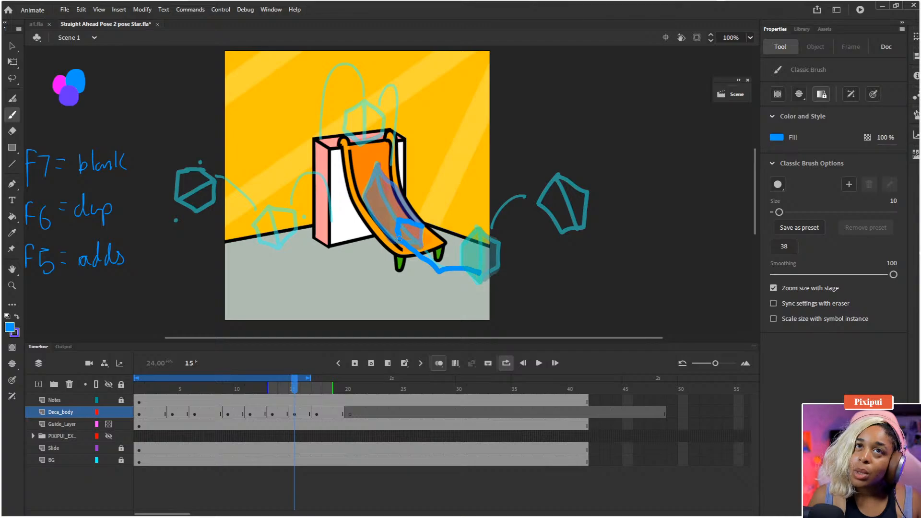
mouse_move(422, 227)
left_mouse_down()
mouse_move(482, 238)
mouse_move(482, 269)
left_mouse_up()
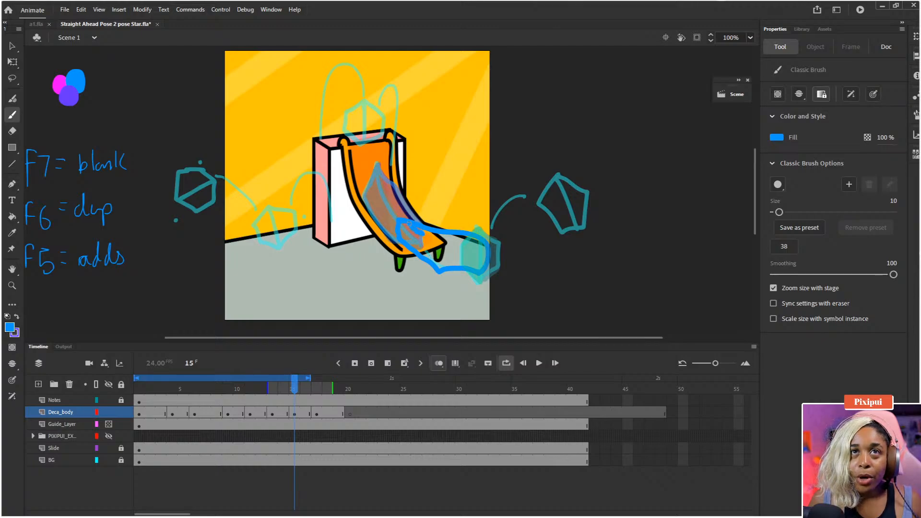
mouse_move(422, 231)
left_mouse_down()
mouse_move(460, 251)
mouse_move(452, 265)
left_mouse_up()
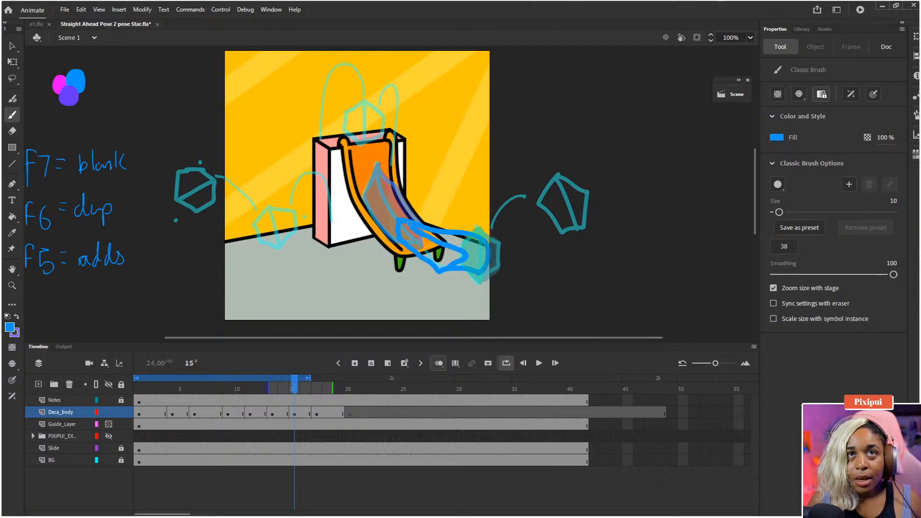
Fill the stretched shape's lower-left part blue and its upper-right part purple with the Paint Bucket.
key("k")
left_click(453, 262)
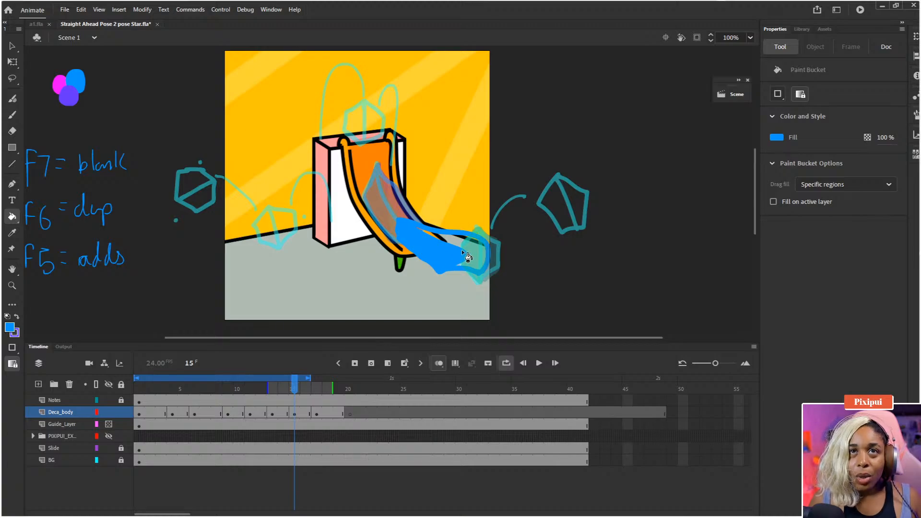
left_click(480, 263)
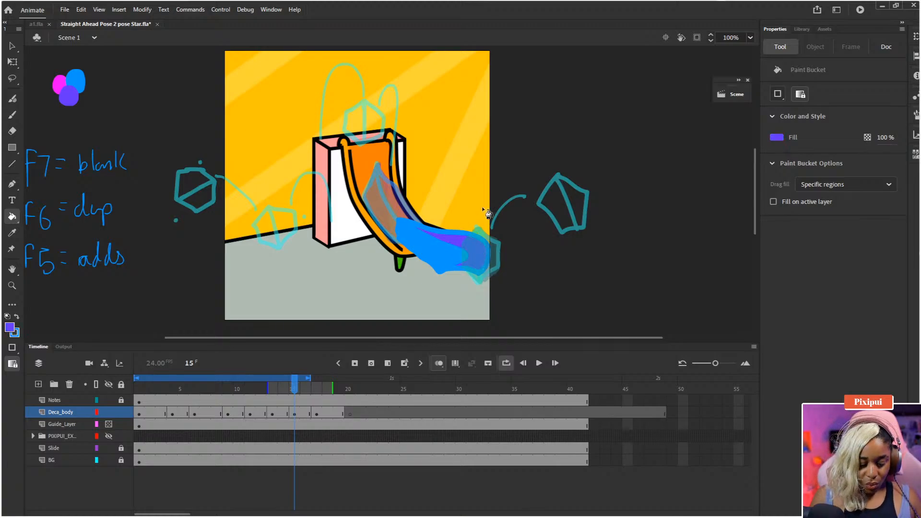
Paint over the blue outline around the stretched shape's purple part in purple with the Classic Brush.
key("b")
left_click(799, 94)
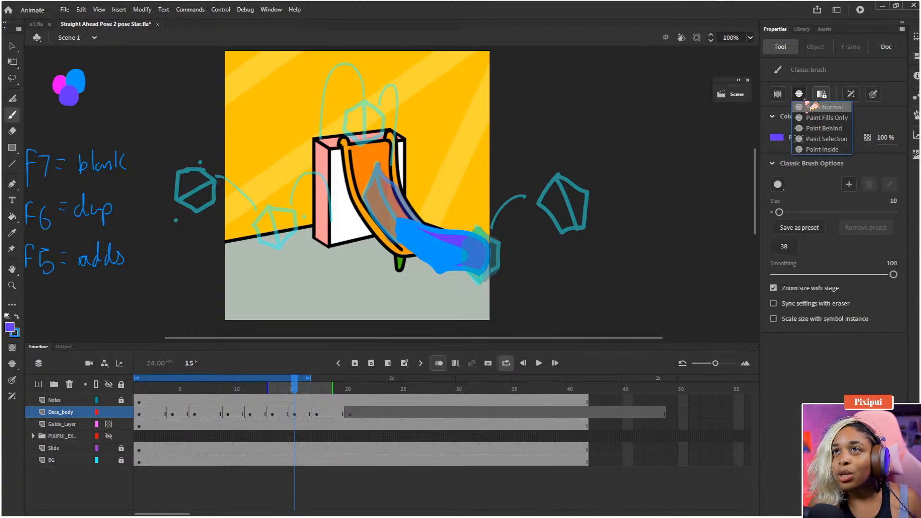
left_click(836, 128)
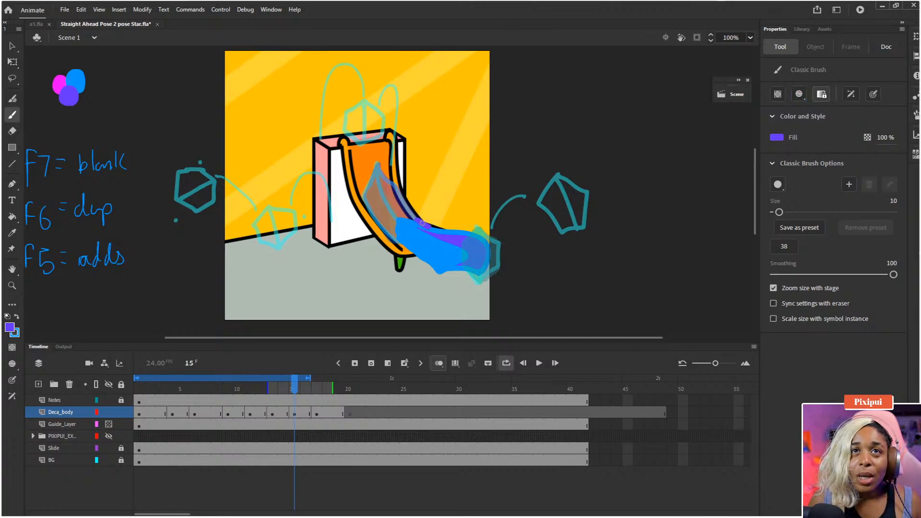
mouse_move(422, 223)
left_mouse_down()
mouse_move(465, 242)
mouse_move(490, 270)
mouse_move(471, 281)
mouse_move(461, 274)
mouse_move(473, 263)
left_mouse_up()
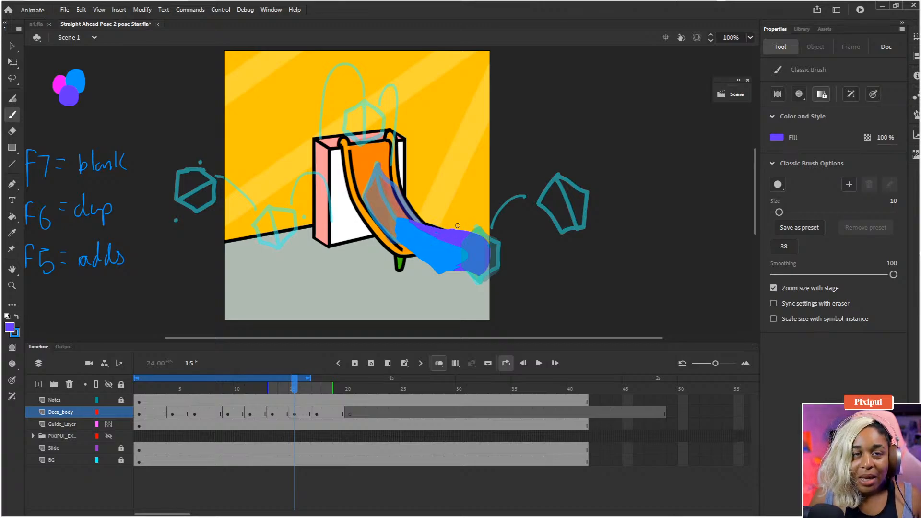
Extend the floor hexagon pose at frame 18 of Deca_body by one frame and insert a blank keyframe at frame 19.
key("period")
key("period")
key("period")
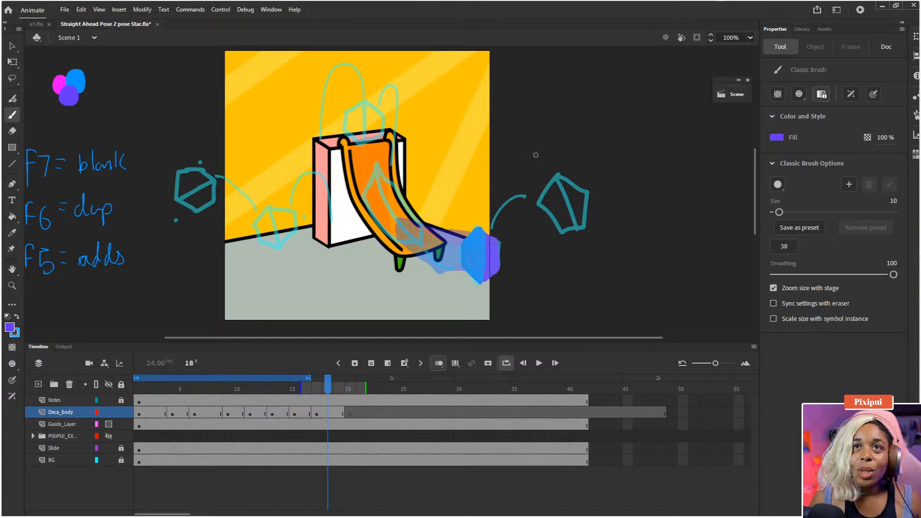
left_click(334, 415)
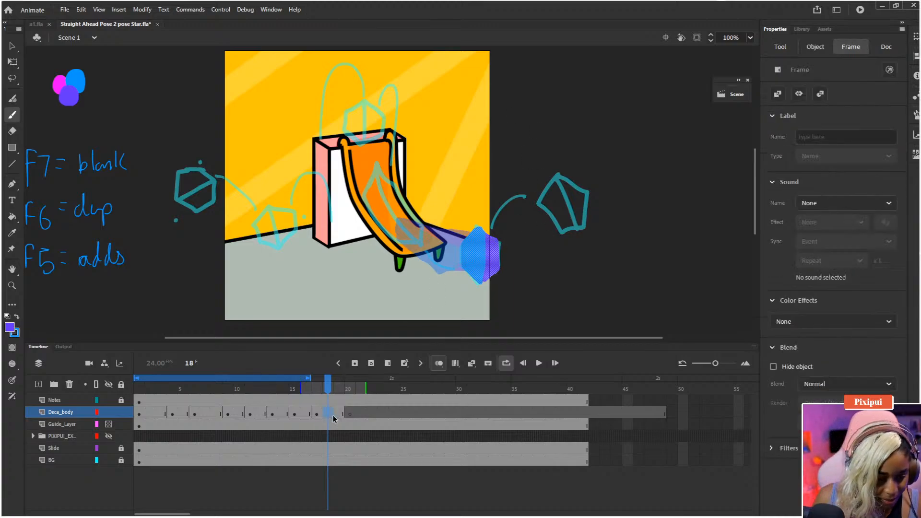
key("F5")
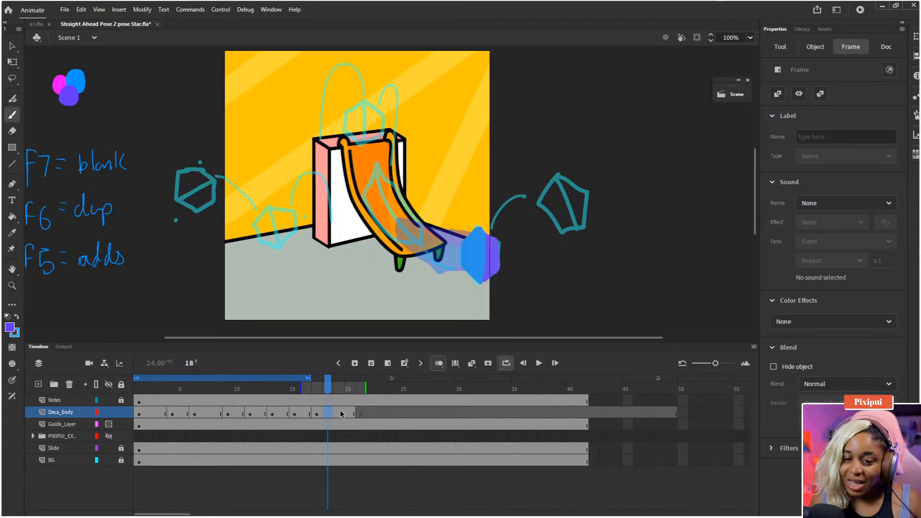
left_click(339, 415)
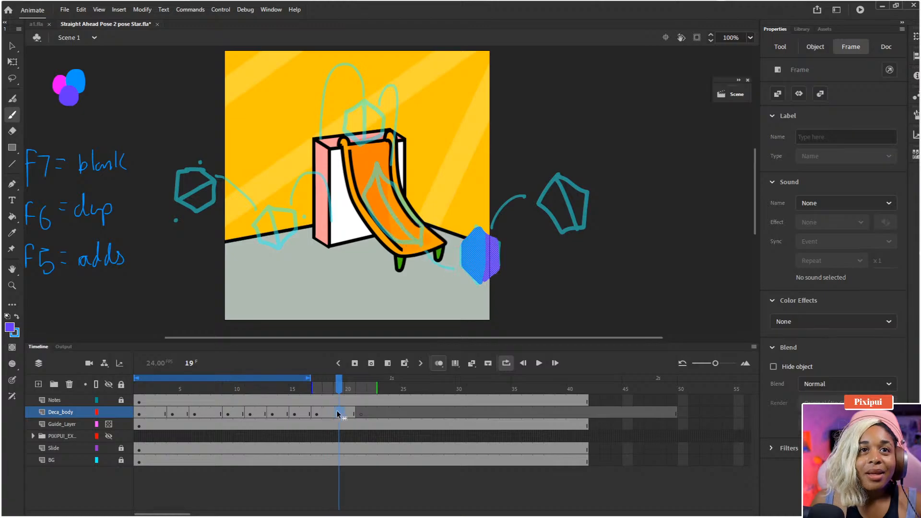
key("F7")
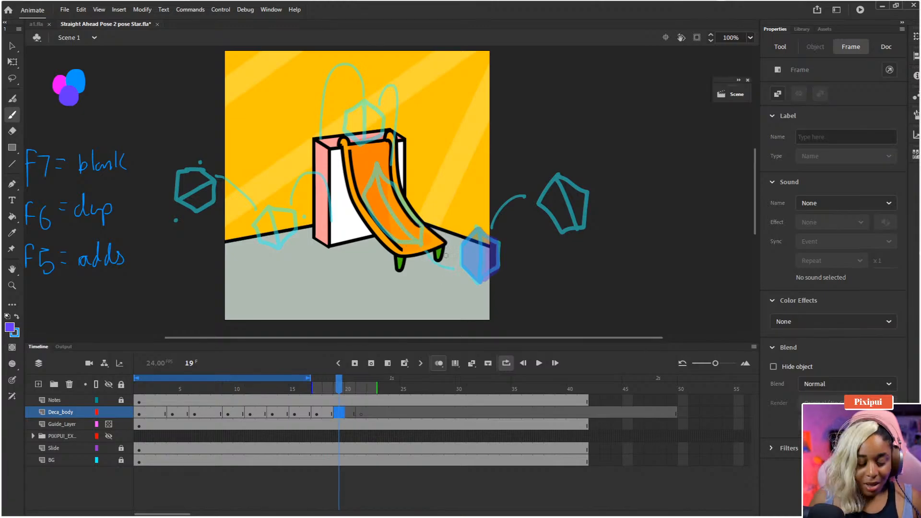
Set the Classic Brush to Paint Normal with blue fill for drawing on frame 19.
key("b")
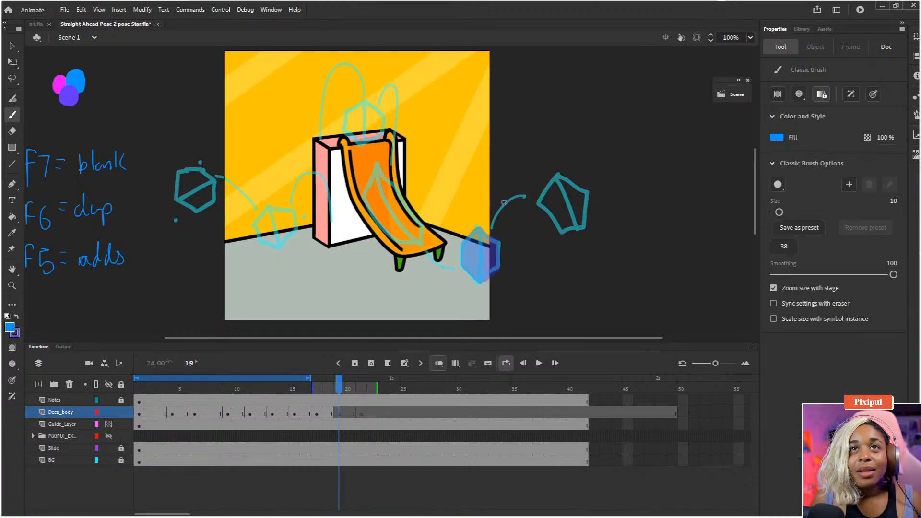
left_click(799, 94)
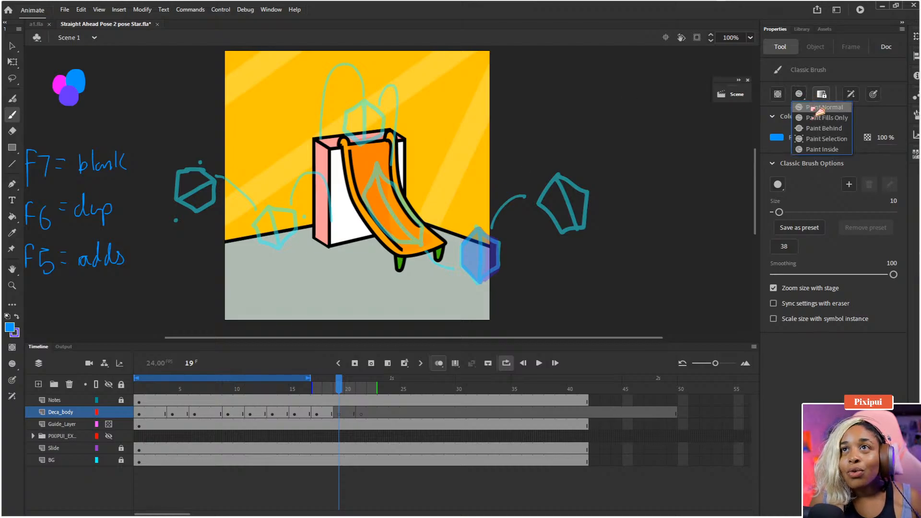
left_click(817, 107)
left_click_drag(507, 187, 494, 228)
key("ctrl+z")
left_click_drag(505, 175, 494, 192)
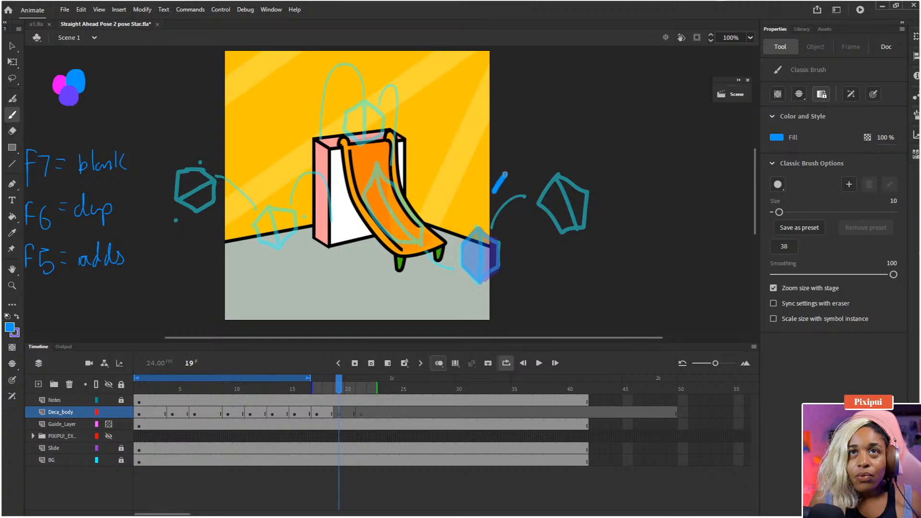
key("ctrl+z")
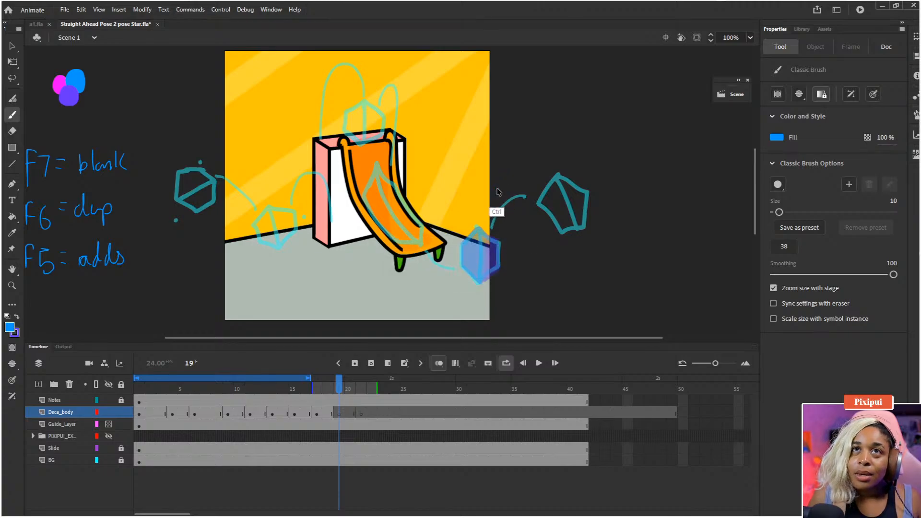
mouse_move(499, 177)
left_mouse_down()
mouse_move(490, 201)
mouse_move(510, 225)
mouse_move(527, 223)
left_mouse_up()
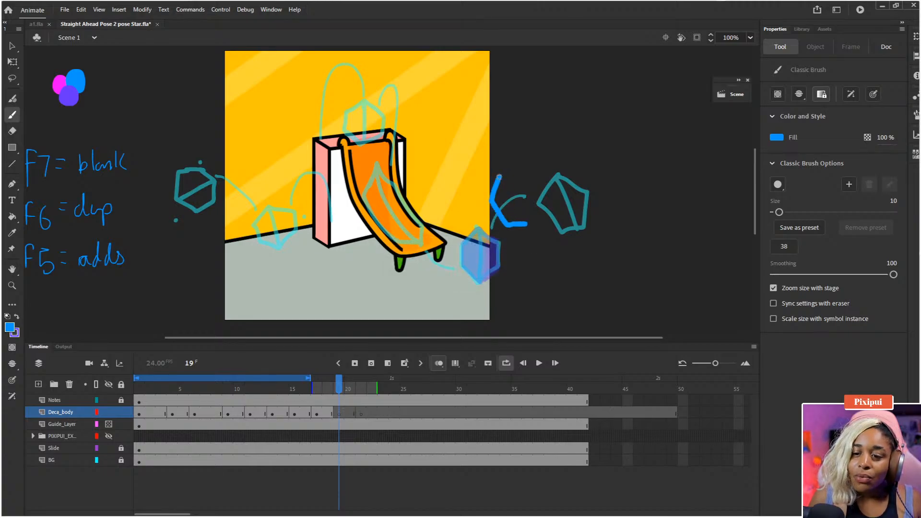
key("ctrl+z")
Outline a tilted two-part shape between the floor hexagon and the far-right pentagon guide on frame 19 and fill it blue.
mouse_move(498, 178)
left_mouse_down()
mouse_move(488, 209)
mouse_move(509, 225)
mouse_move(528, 221)
mouse_move(533, 194)
mouse_move(510, 180)
mouse_move(497, 178)
mouse_move(522, 214)
left_mouse_up()
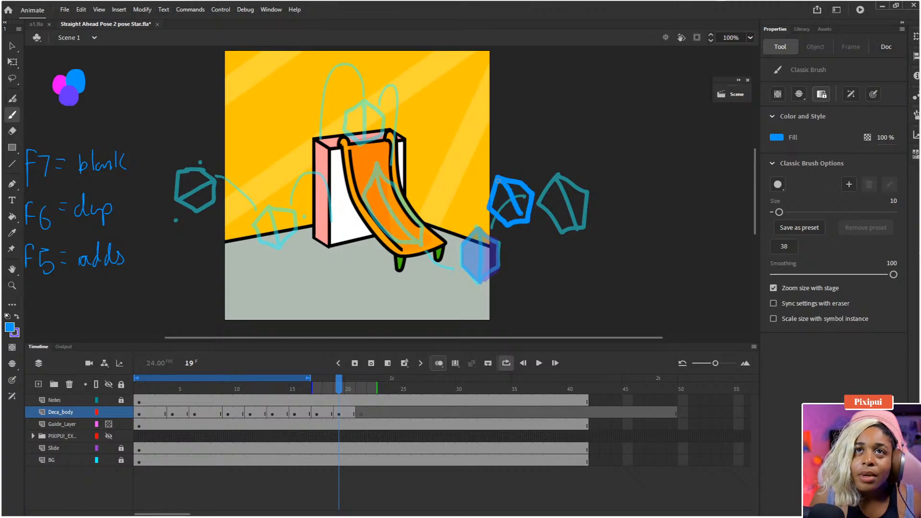
key("k")
left_click(508, 218)
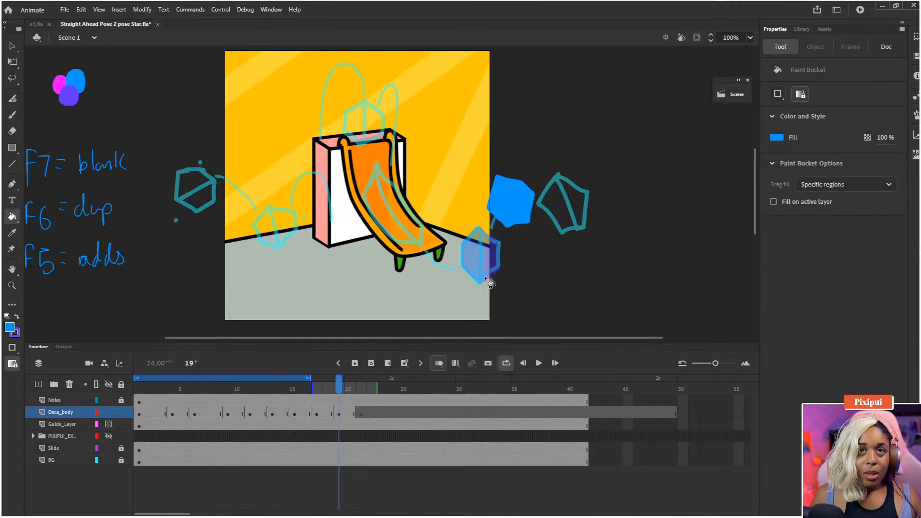
Extend the timeline's loop range to about frame 23 and play the animation from frame 1.
left_click_drag(309, 377, 139, 386)
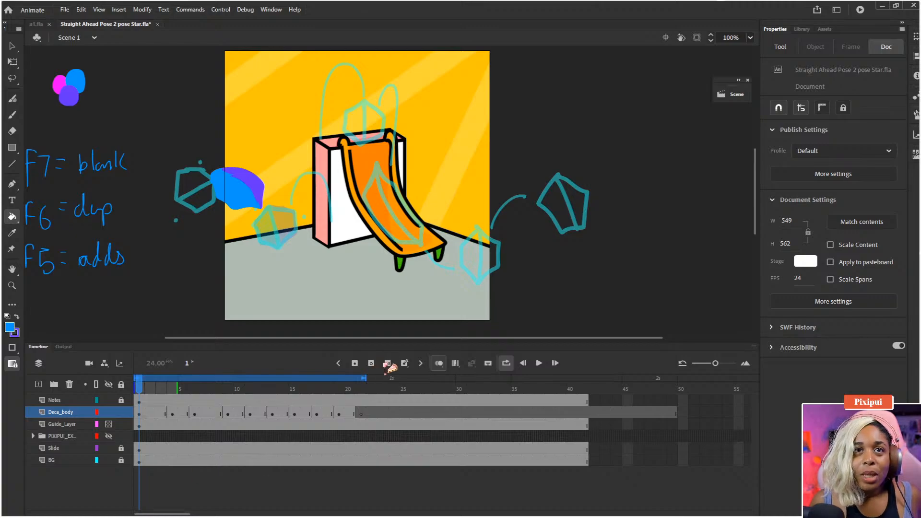
left_click_drag(364, 378, 383, 380)
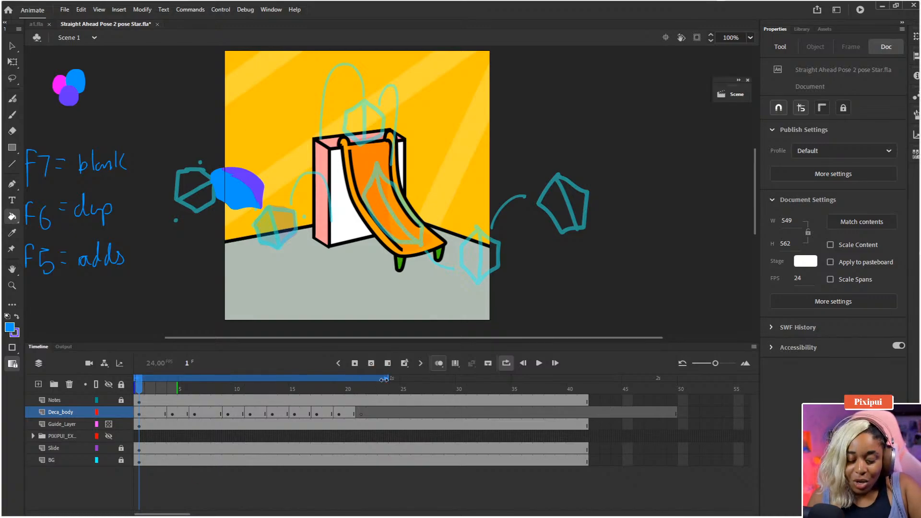
key("Return")
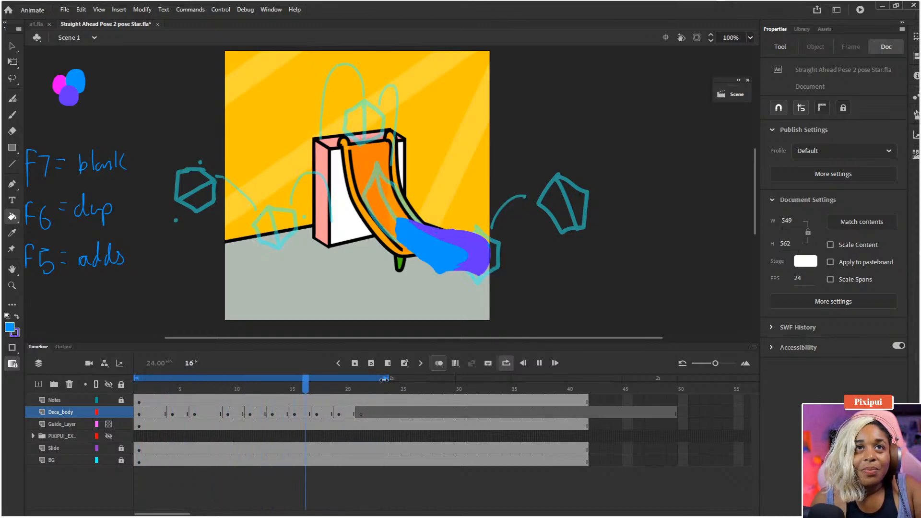
Hide Guide_Layer, clip the content outside the stage, and replay the animation to check its motion.
key("Return")
left_click(109, 424)
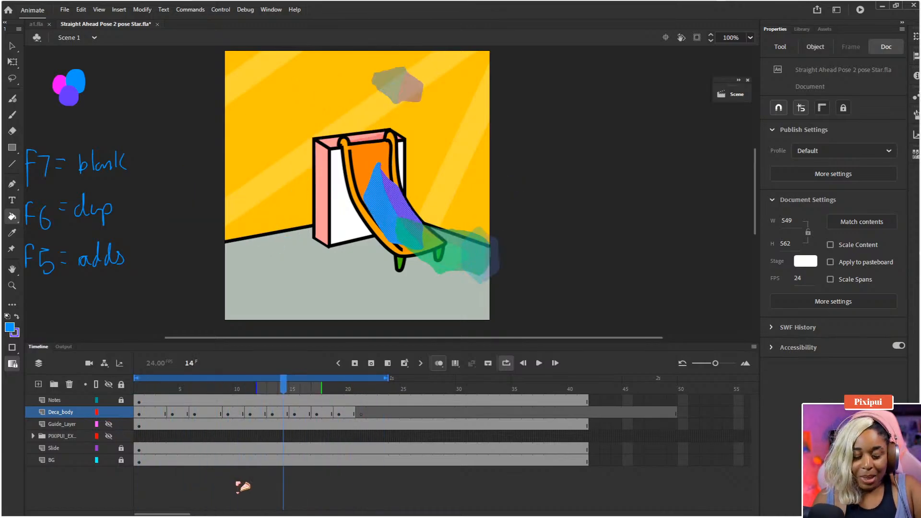
key("Return")
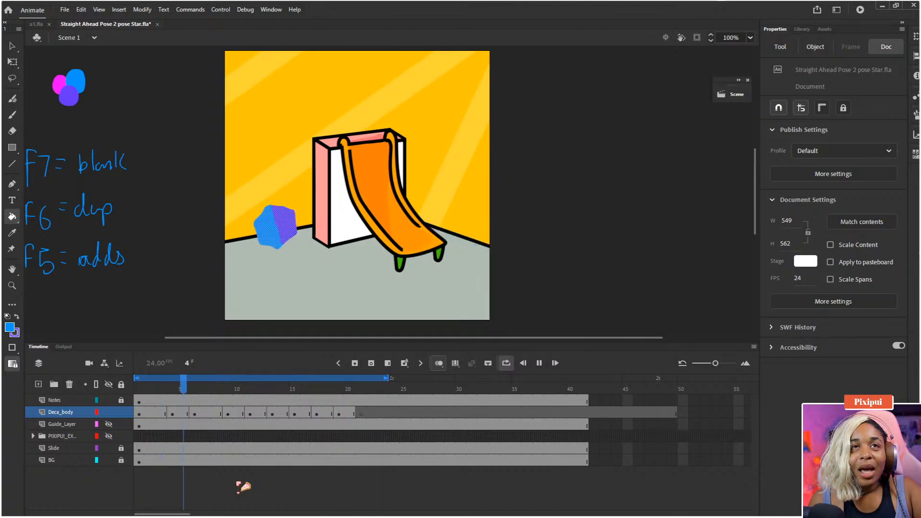
key("Return")
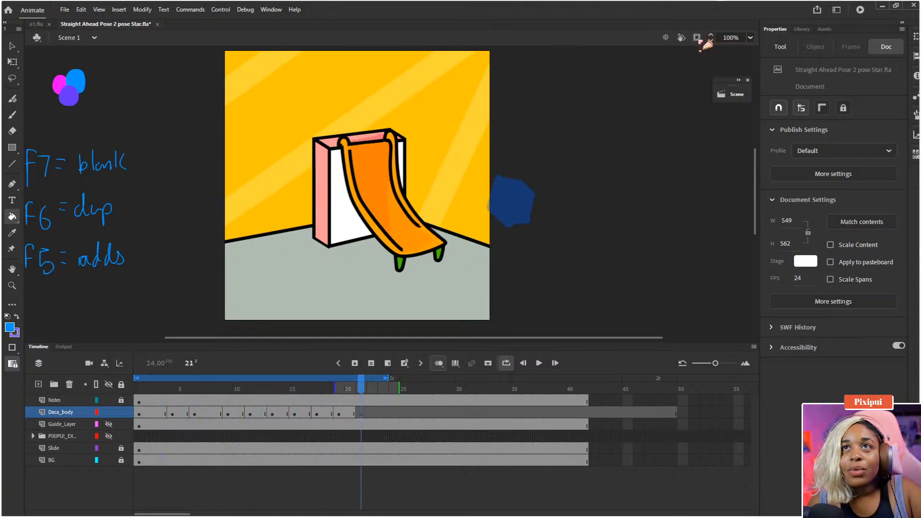
key("Return")
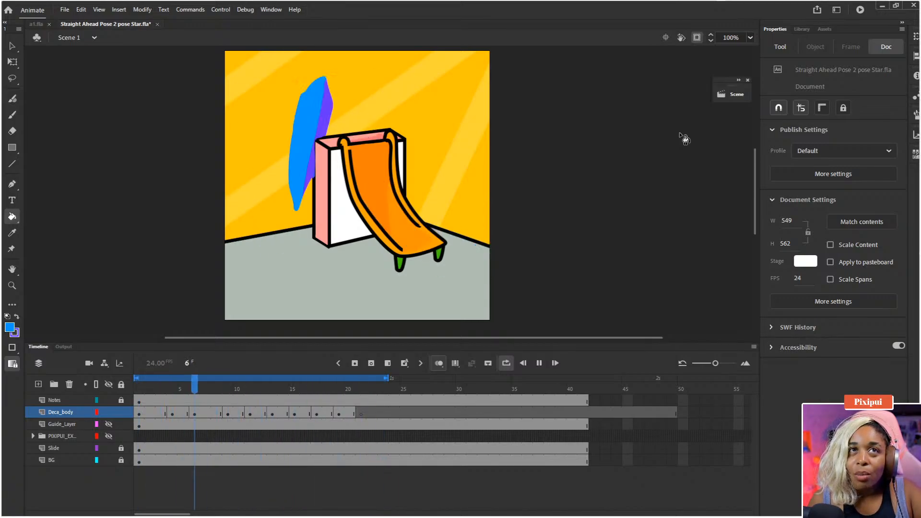
key("Return")
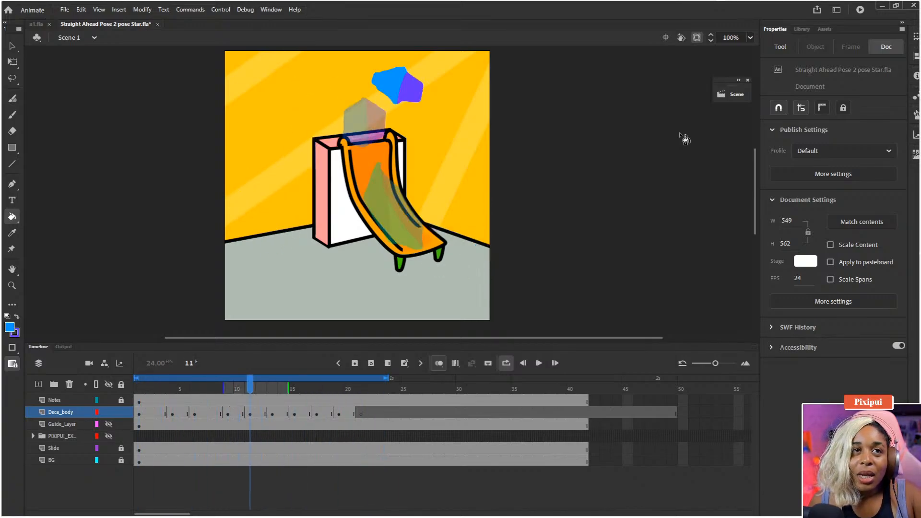
Shorten the first pose of Deca_body by one frame and insert a blank keyframe at frame 2.
mouse_move(171, 390)
left_mouse_down()
mouse_move(152, 391)
mouse_move(162, 392)
left_mouse_up()
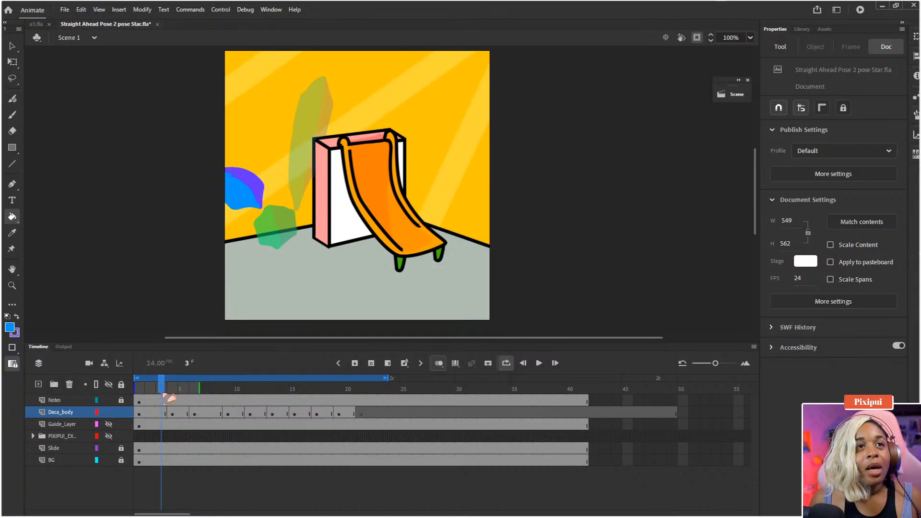
left_click(144, 415)
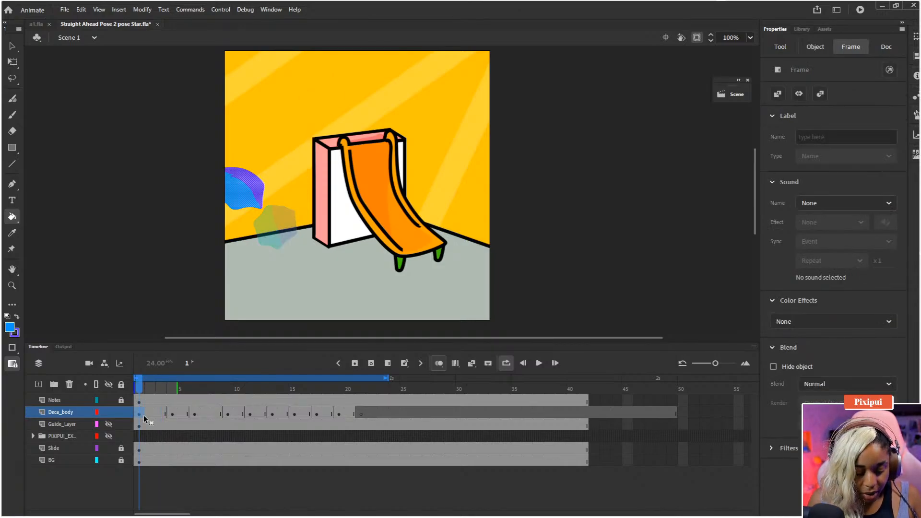
key("shift+F5")
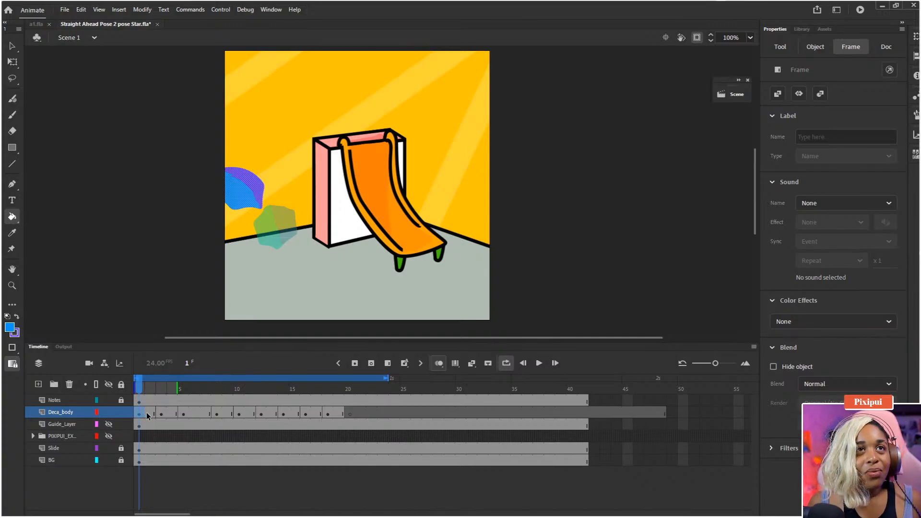
left_click(149, 414)
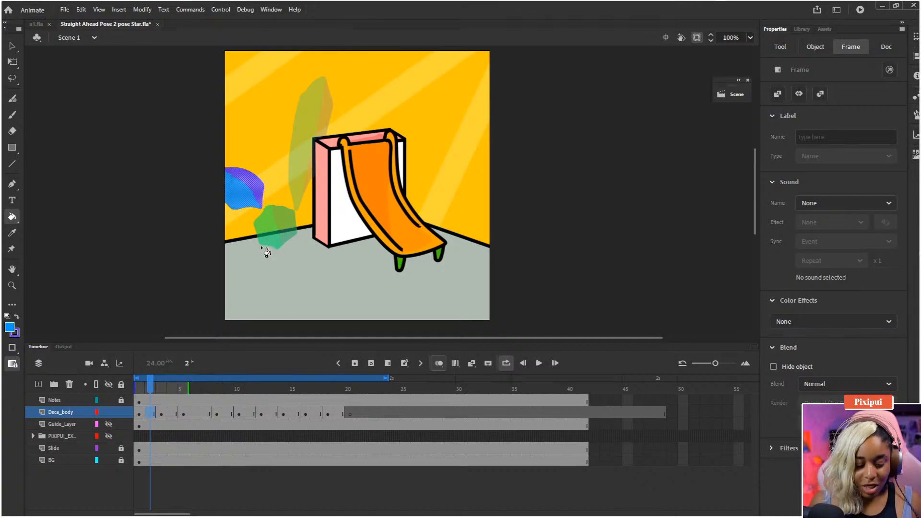
left_click(214, 214)
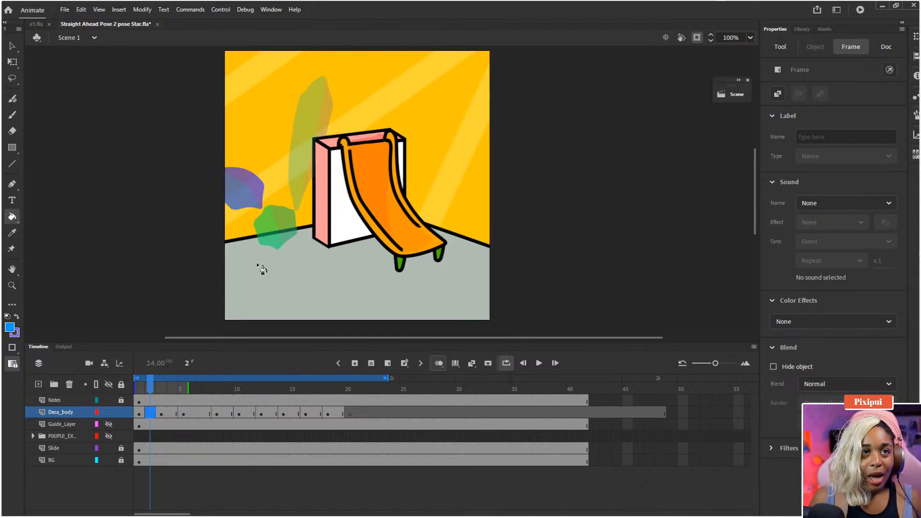
Switch to the Classic Brush with blue fill and change its paint mode for drawing on frame 2.
key("b")
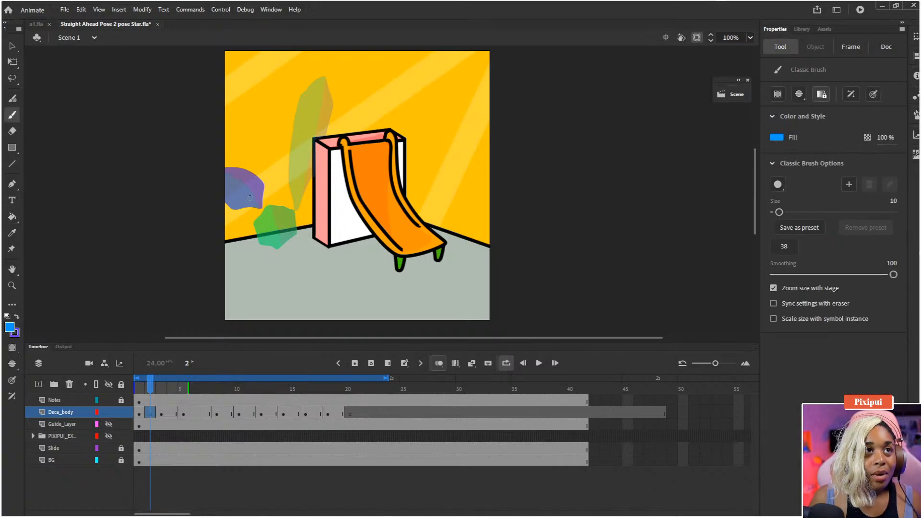
key("x")
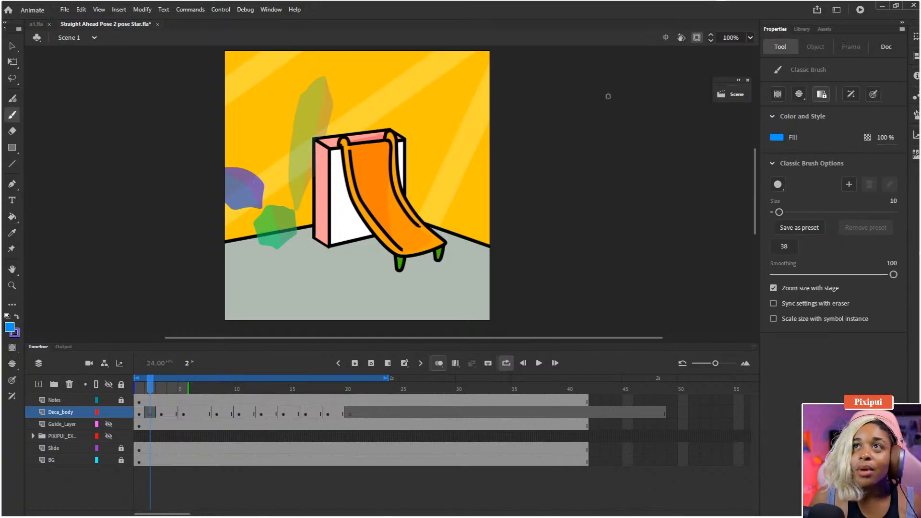
left_click(798, 94)
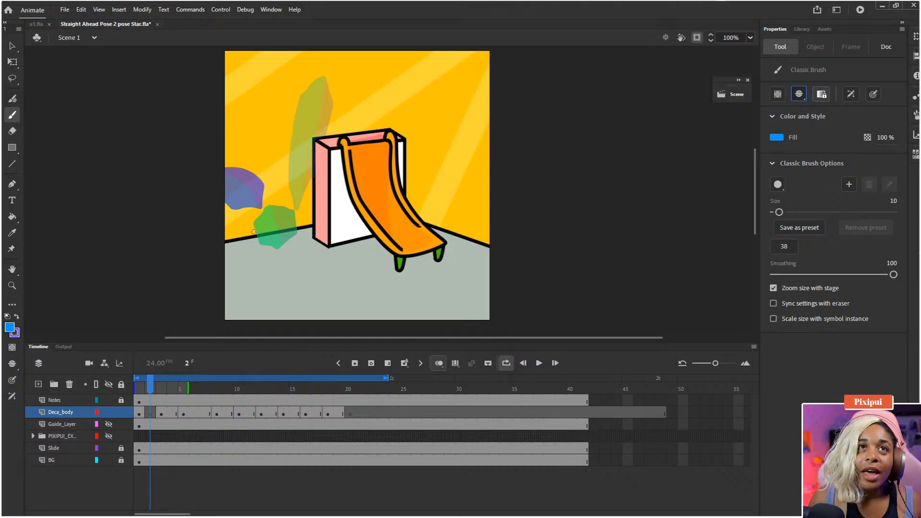
left_click_drag(248, 203, 247, 218)
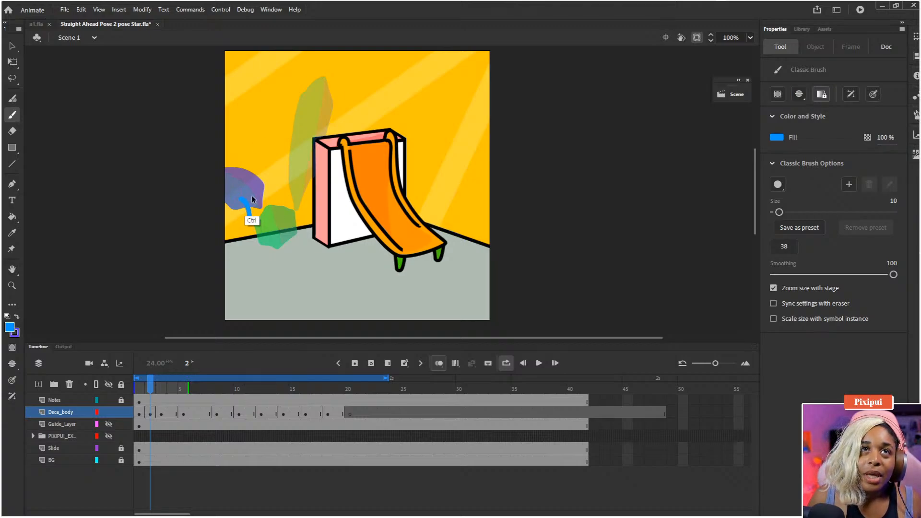
key("ctrl+z")
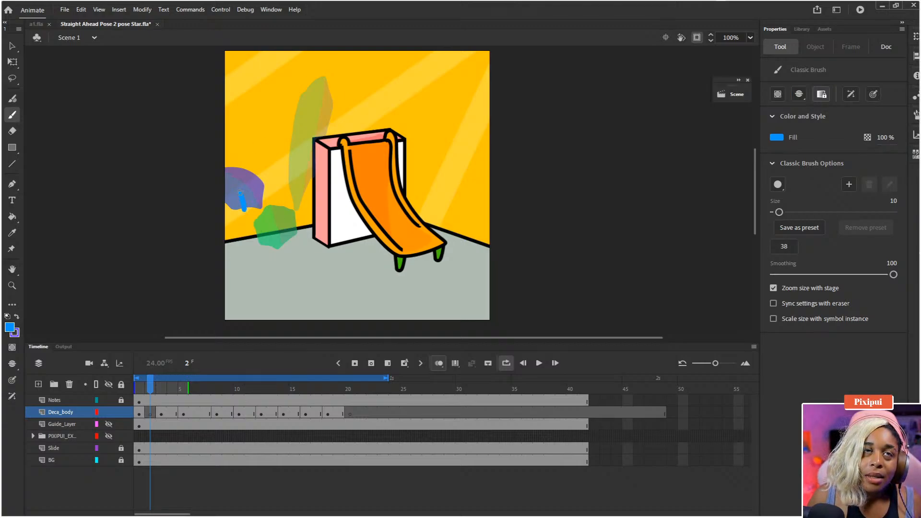
left_click_drag(240, 192, 240, 192)
key("ctrl+z")
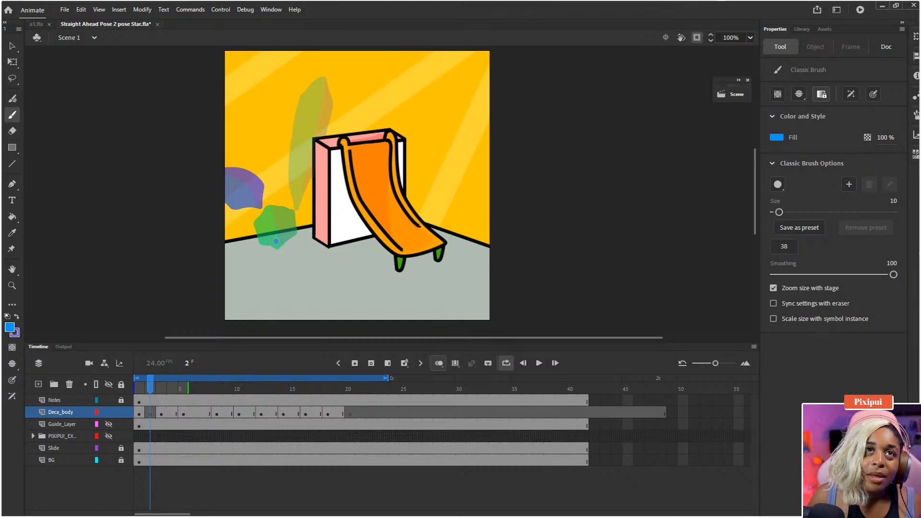
Outline a tilted, curved two-part shape in blue on frame 2, between the first pose and the floor hexagon.
mouse_move(276, 241)
left_mouse_down()
mouse_move(250, 229)
mouse_move(238, 205)
left_mouse_up()
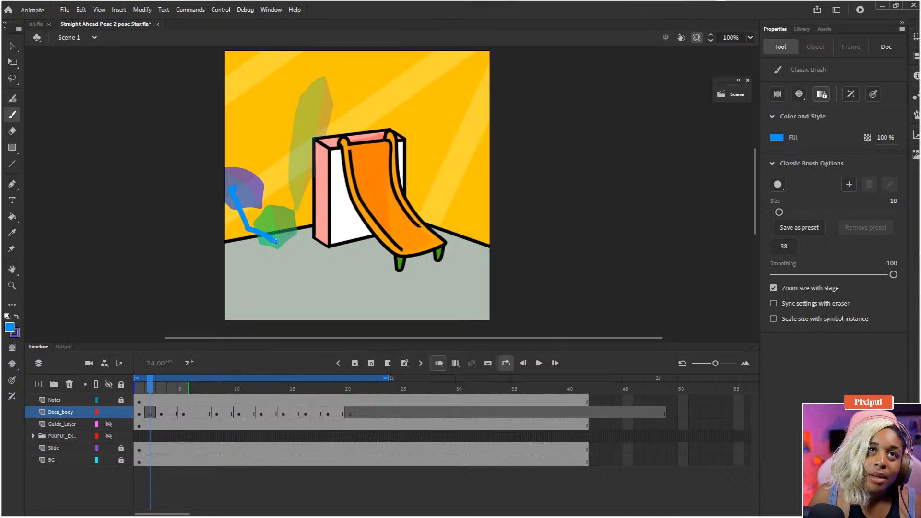
left_click_drag(251, 188, 275, 233)
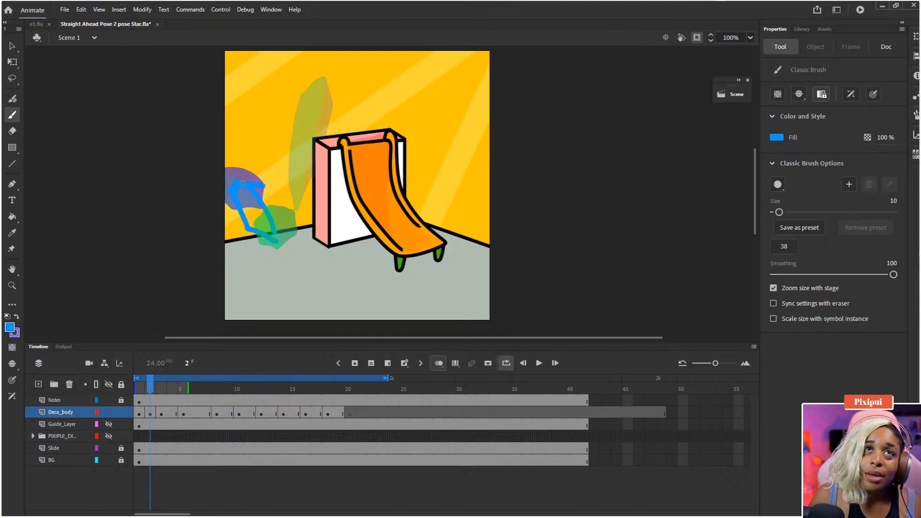
mouse_move(263, 184)
left_mouse_down()
mouse_move(288, 216)
mouse_move(279, 239)
left_mouse_up()
Fill the left part of the frame 2 shape blue and its right part purple.
key("k")
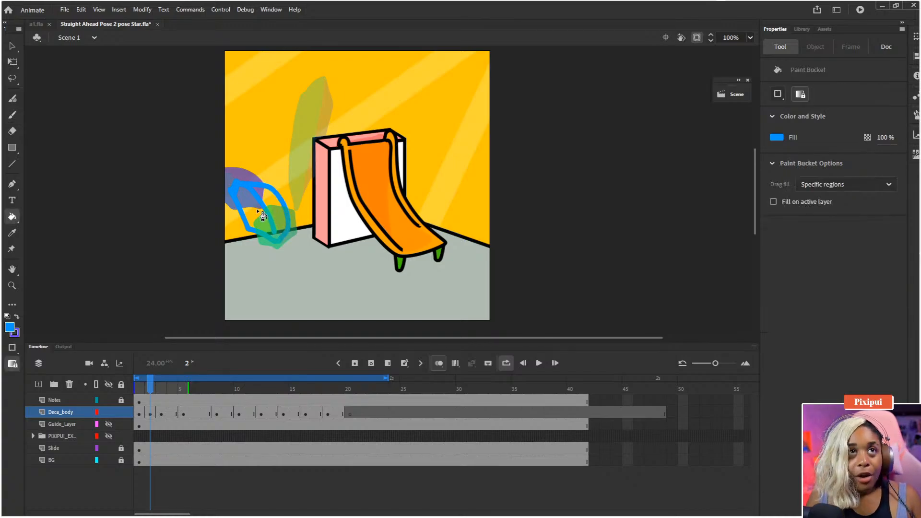
left_click(261, 215)
key("ctrl+z")
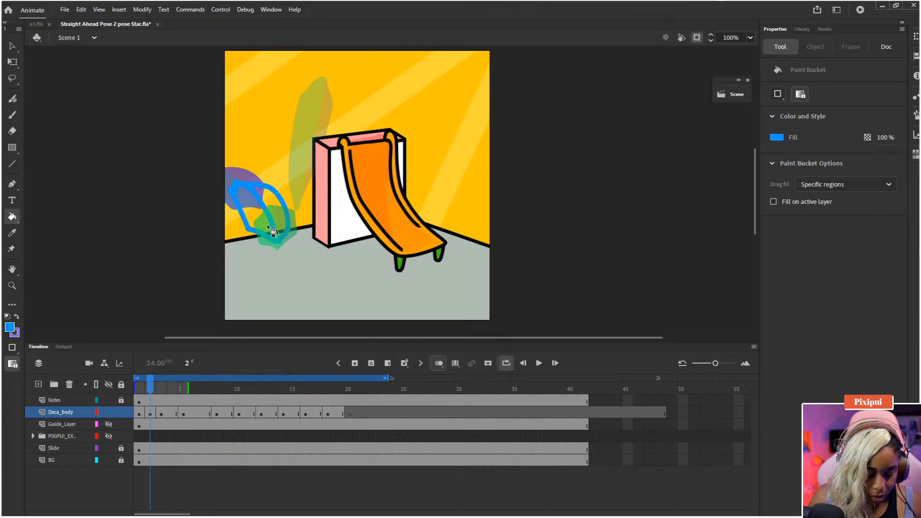
key("b")
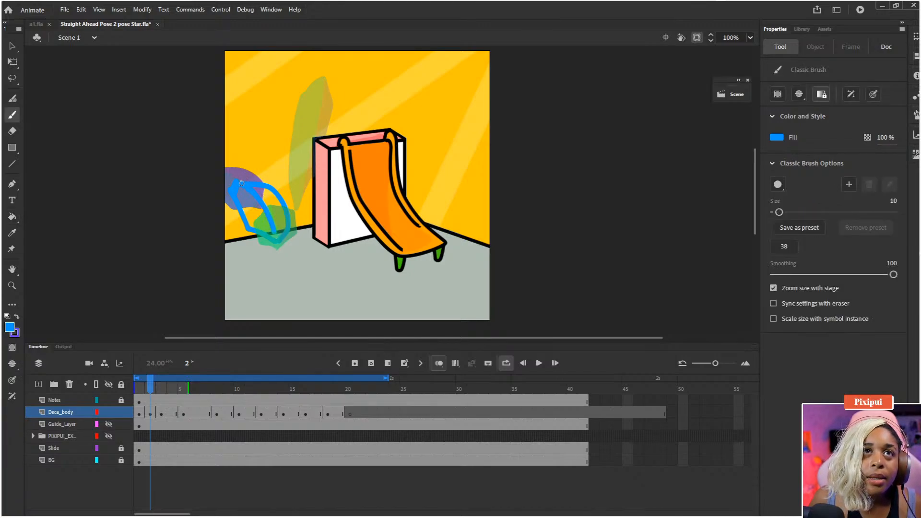
key("k")
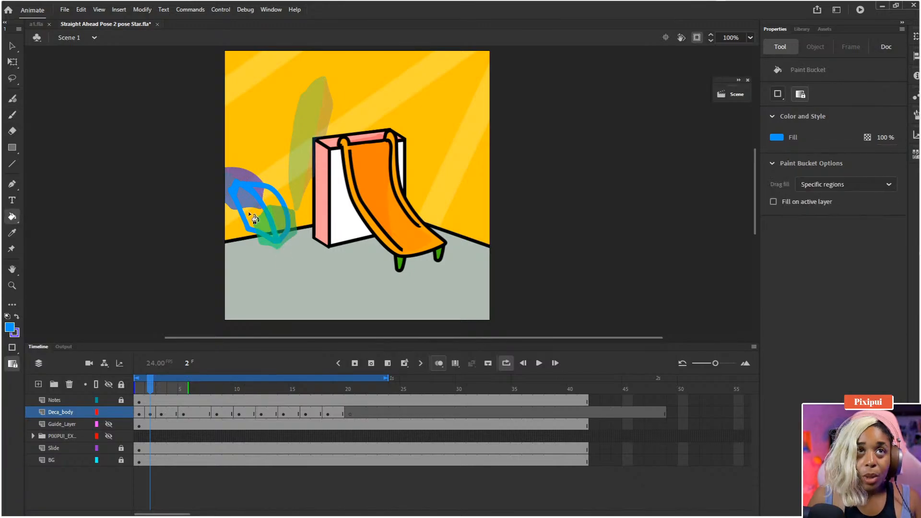
key("x")
left_click(282, 217)
Change the Classic Brush paint mode and paint the blue outline around the frame 2 shape's right part purple.
key("b")
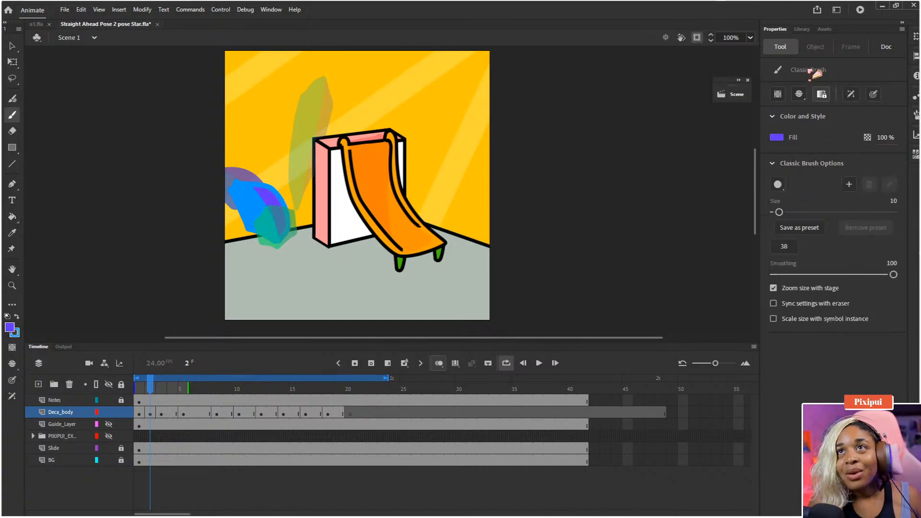
left_click(799, 94)
left_click(821, 107)
mouse_move(264, 194)
left_mouse_down()
mouse_move(256, 180)
mouse_move(292, 215)
mouse_move(286, 249)
mouse_move(281, 242)
left_mouse_up()
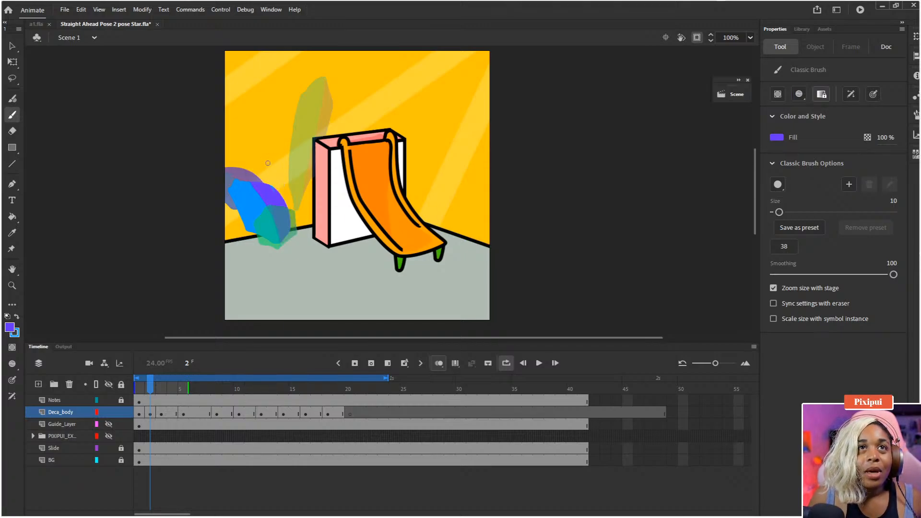
mouse_move(264, 175)
left_mouse_down()
mouse_move(276, 191)
mouse_move(259, 176)
left_mouse_up()
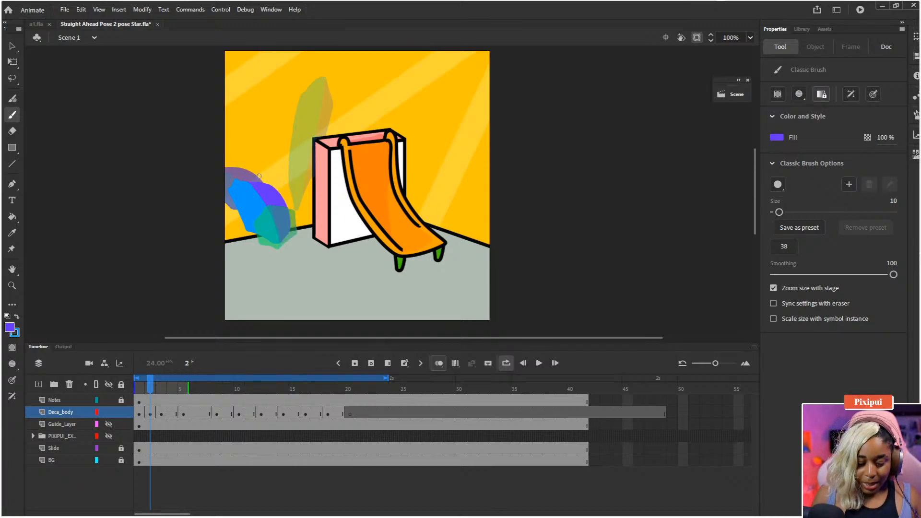
Step back and forth through frames 1 to 4 to compare the new in-between with its neighbouring poses.
key(".")
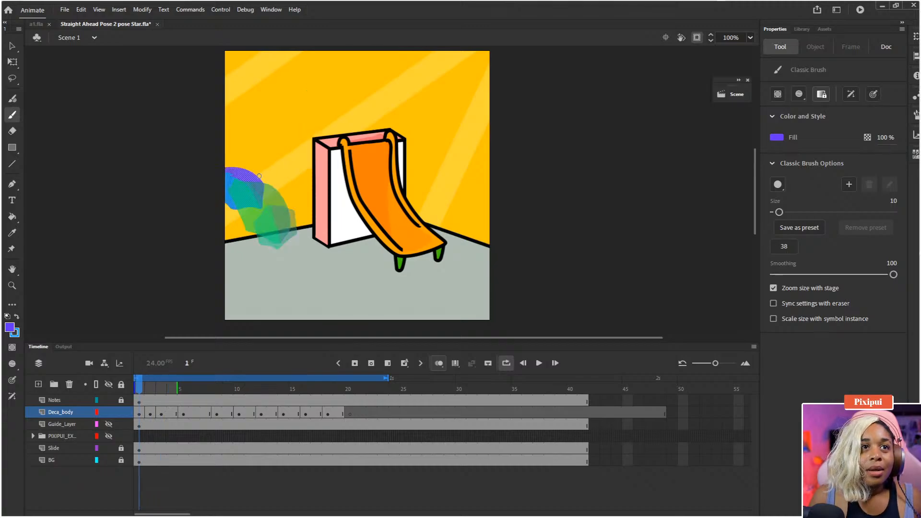
key(".")
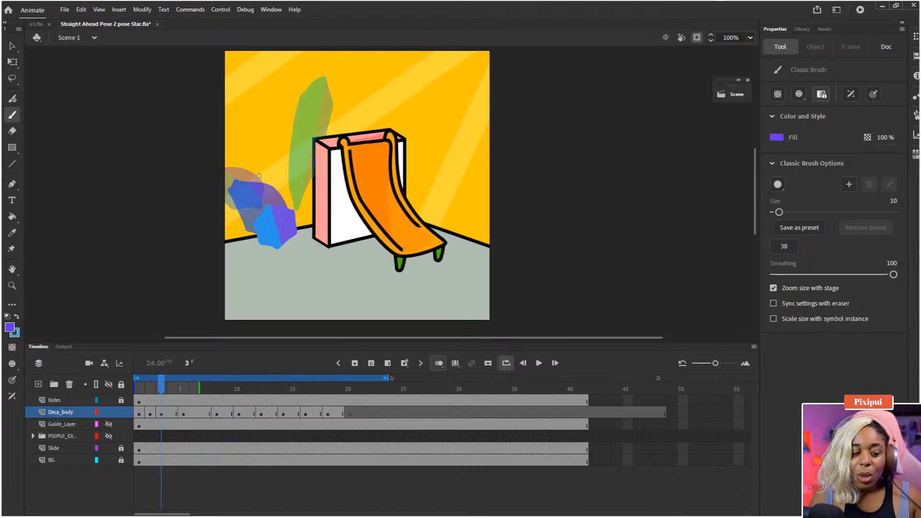
key(".")
key(".")
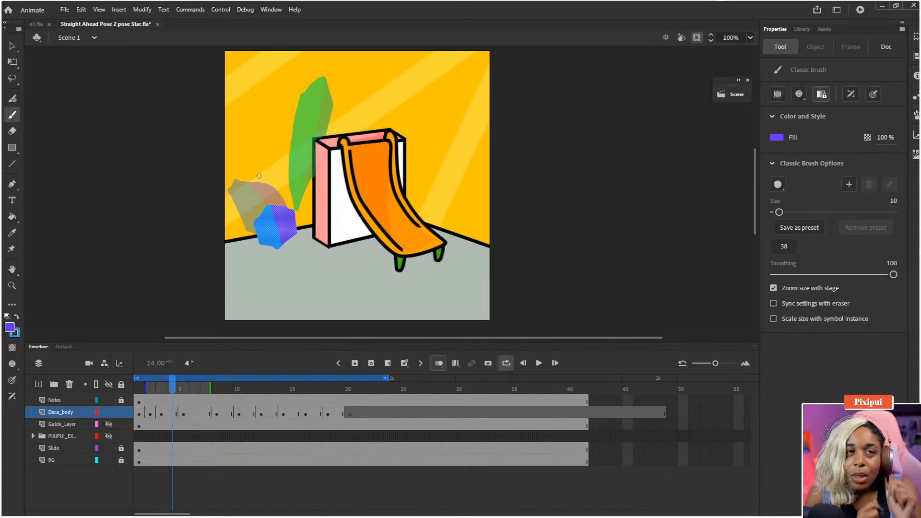
key("comma")
key("comma")
key("period")
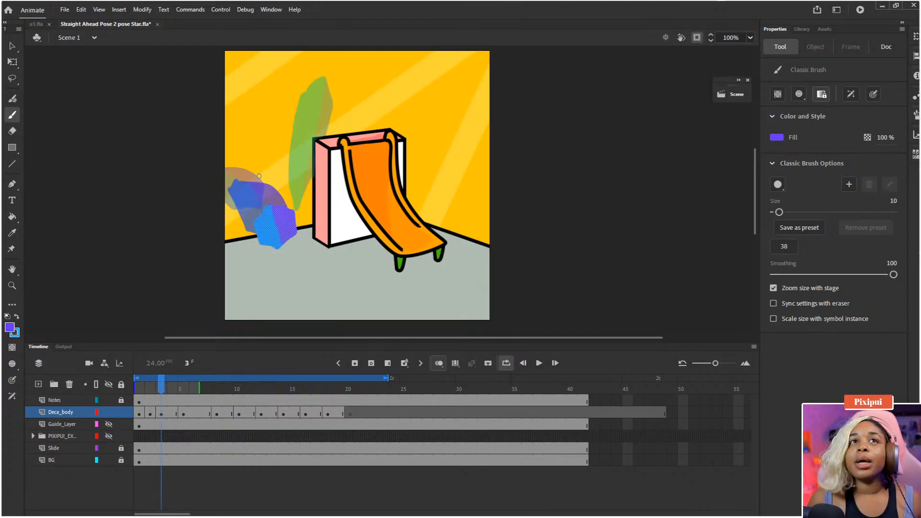
key("period")
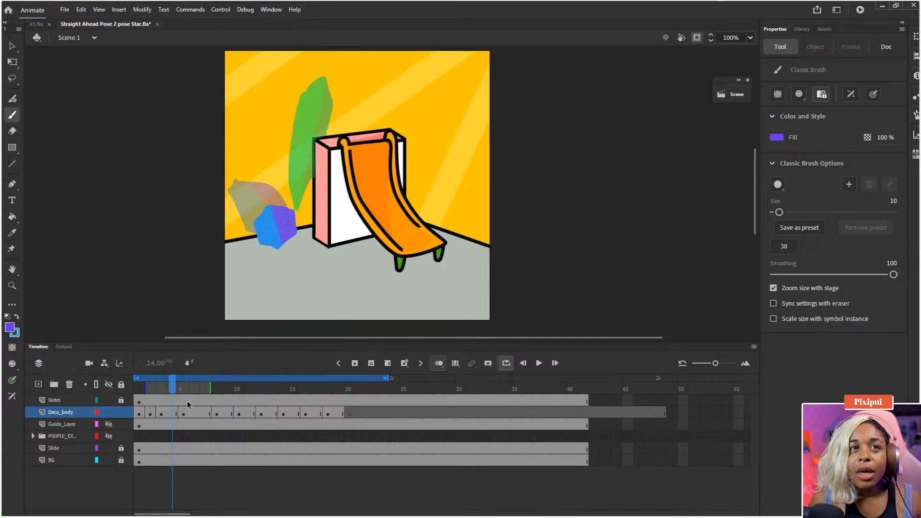
Extend the frame 3 floor hexagon pose on Deca_body by one frame and duplicate it as a three-frame pose starting at frame 5.
left_click(172, 413)
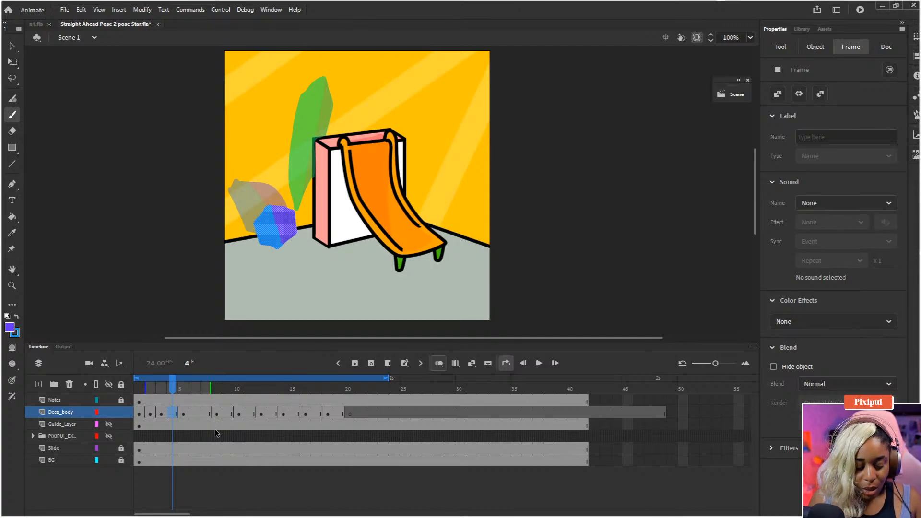
key("F5")
left_click(184, 414)
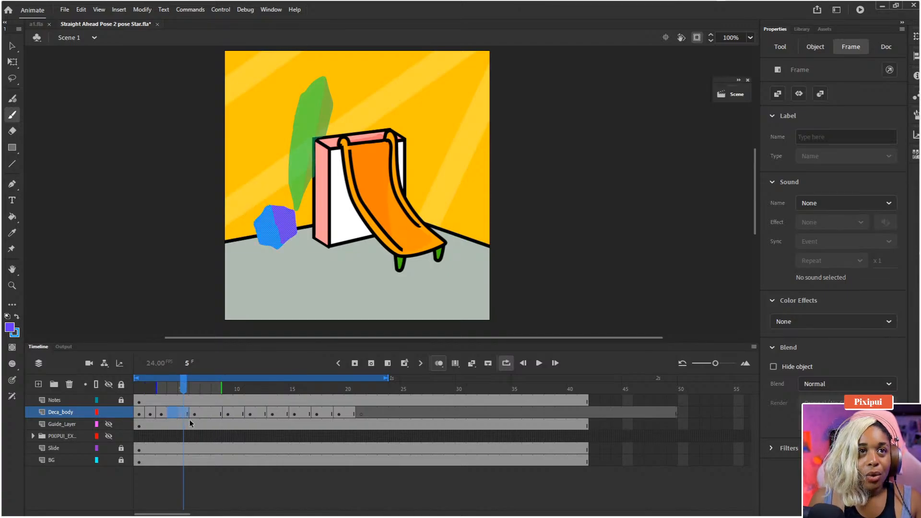
left_click(192, 474)
left_click(182, 414)
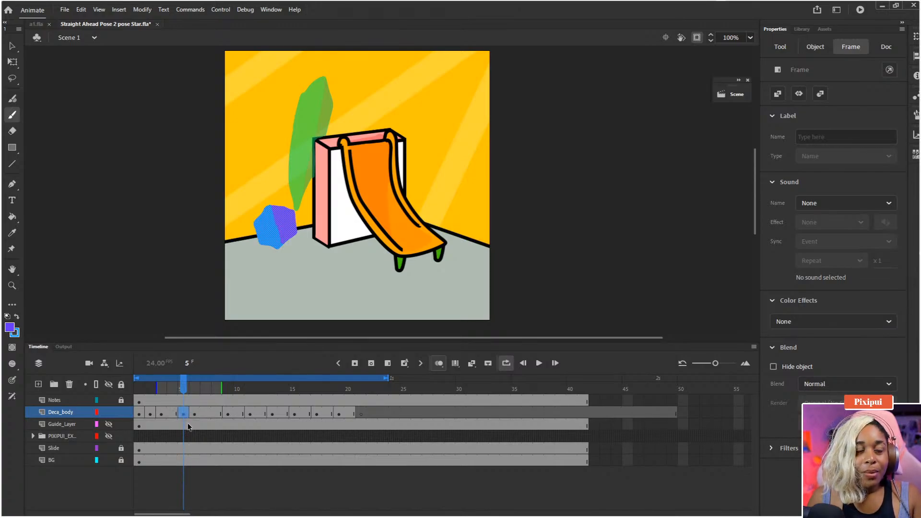
key("F7")
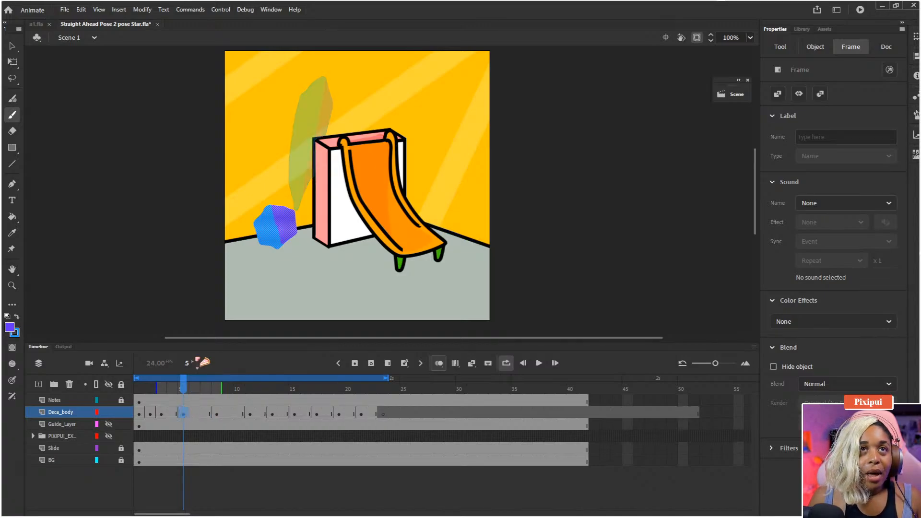
Squash and tilt the frame 5 hexagon with Free Transform to about 88 by 68 px.
key("q")
left_click(274, 225)
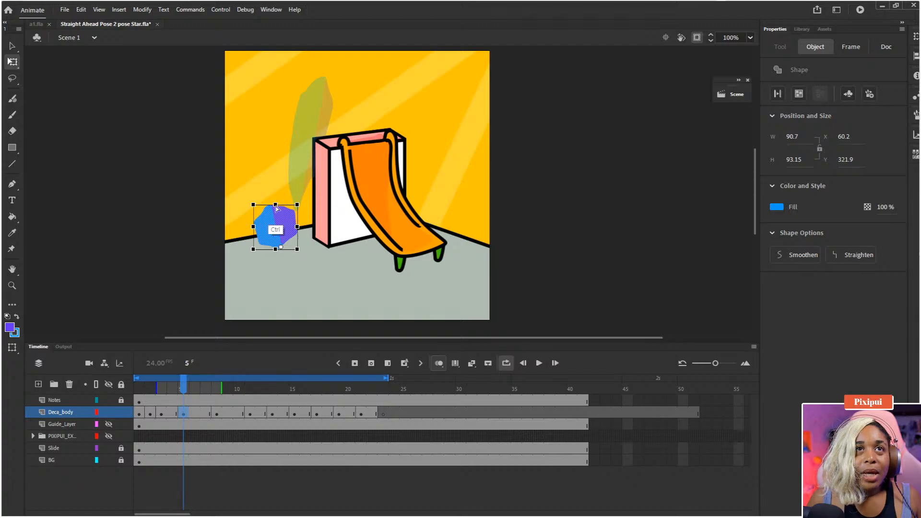
left_click_drag(275, 204, 304, 222)
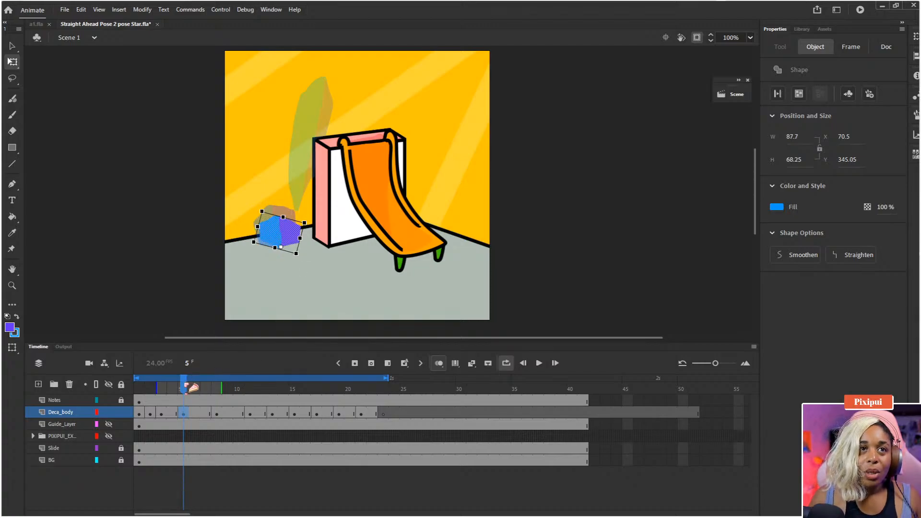
Scrub and step back and forth around frame 5 to check how the squashed hexagon follows the neighbouring poses.
left_click_drag(185, 386, 150, 386)
key("comma")
key("period")
key("period")
key("period")
key("period")
key("period")
key("period")
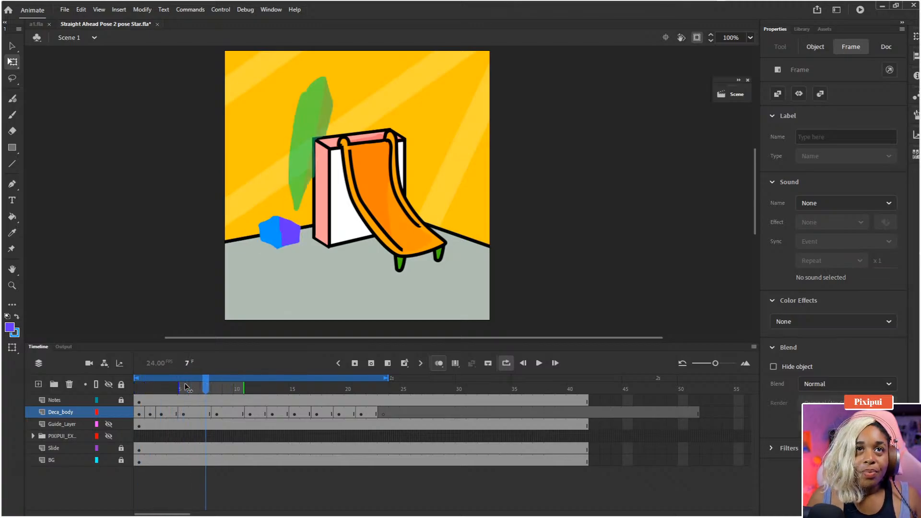
key("comma")
key("comma")
key("comma")
key("comma")
key("period")
key("period")
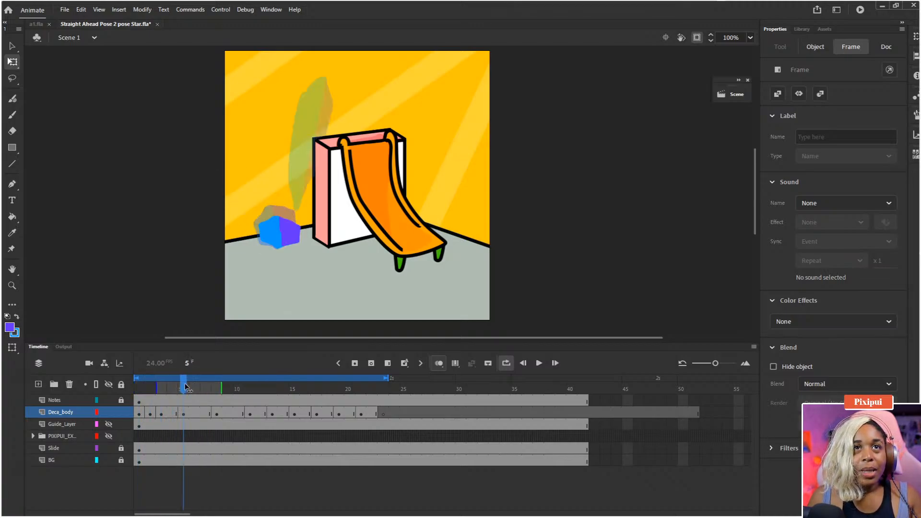
Flatten the frame 5 shape to about 114 by 50 px and nudge it down and slightly left to X 55.5, Y 363.05.
left_click(269, 233)
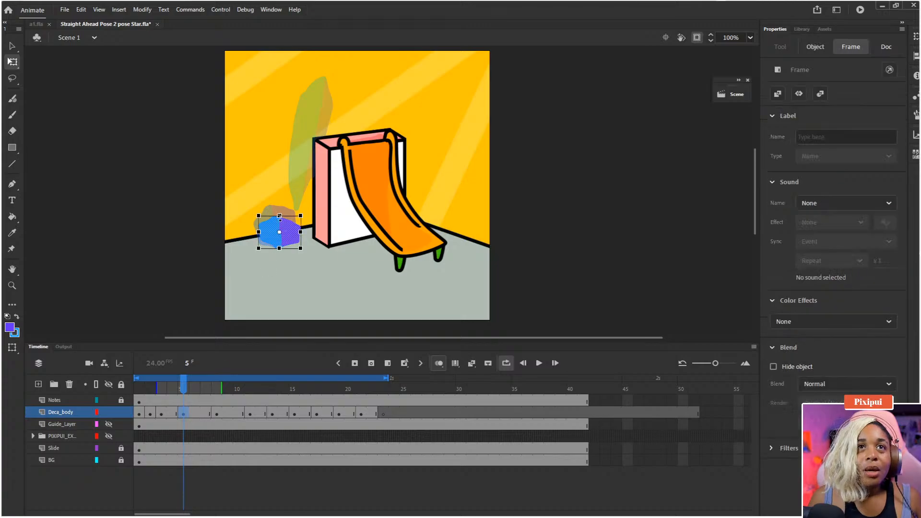
left_click_drag(260, 233, 279, 220)
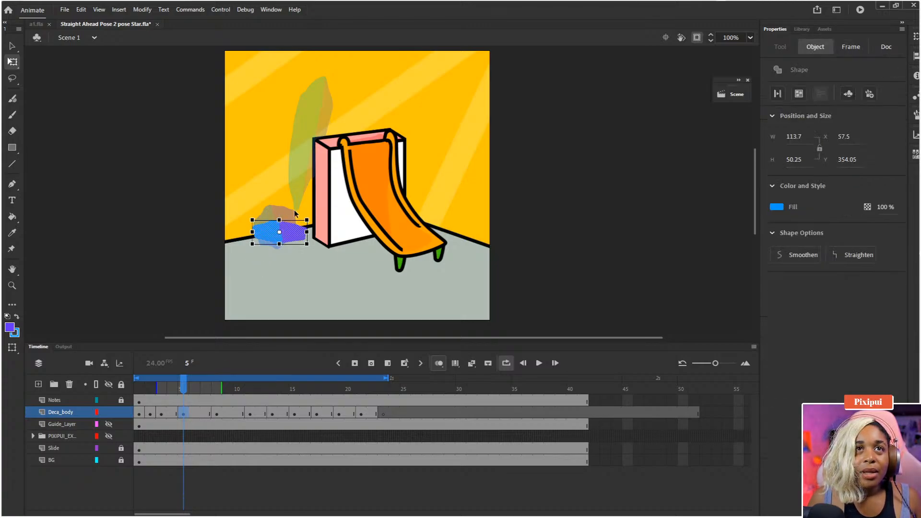
key("Down")
key("Down")
key("Down")
key("Down")
key("Down")
key("Down")
key("Down")
key("Down")
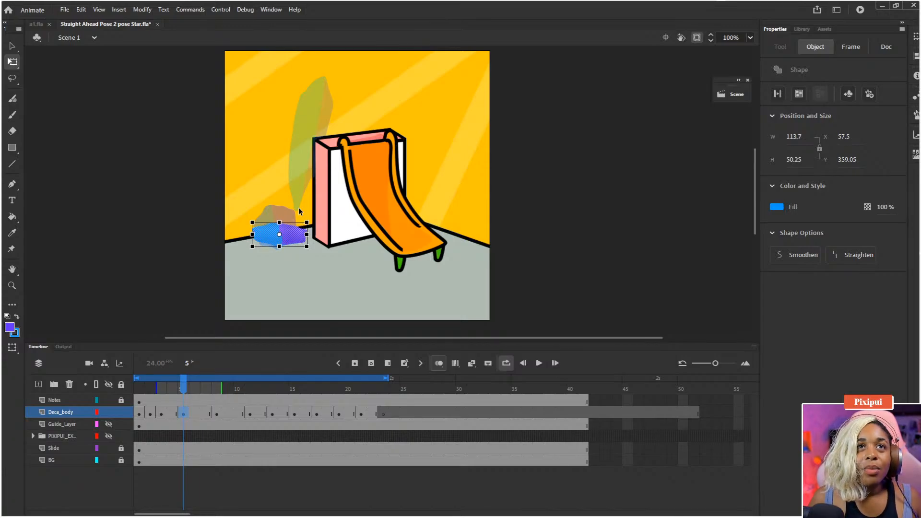
key("Left")
key("Left")
key("Down")
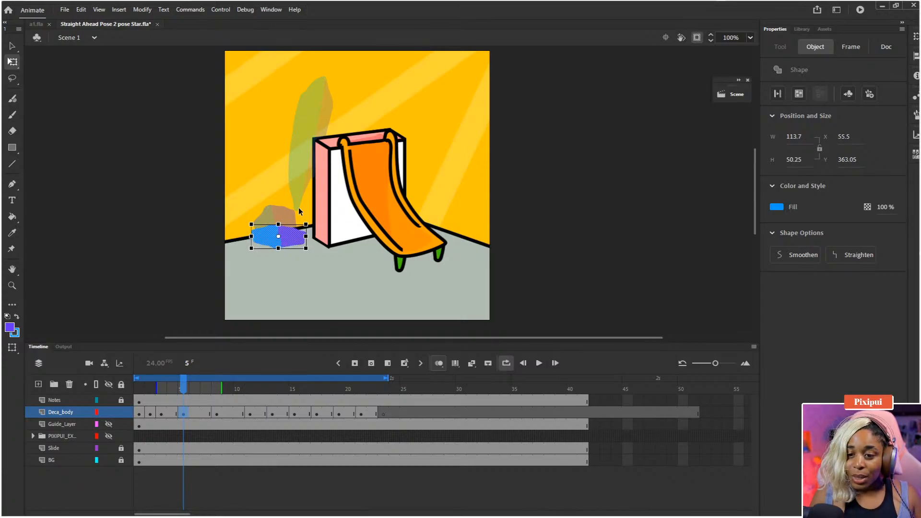
Extend the frame 5 squash pose on Deca_body by one frame and insert a blank keyframe at frame 7.
left_click(186, 387)
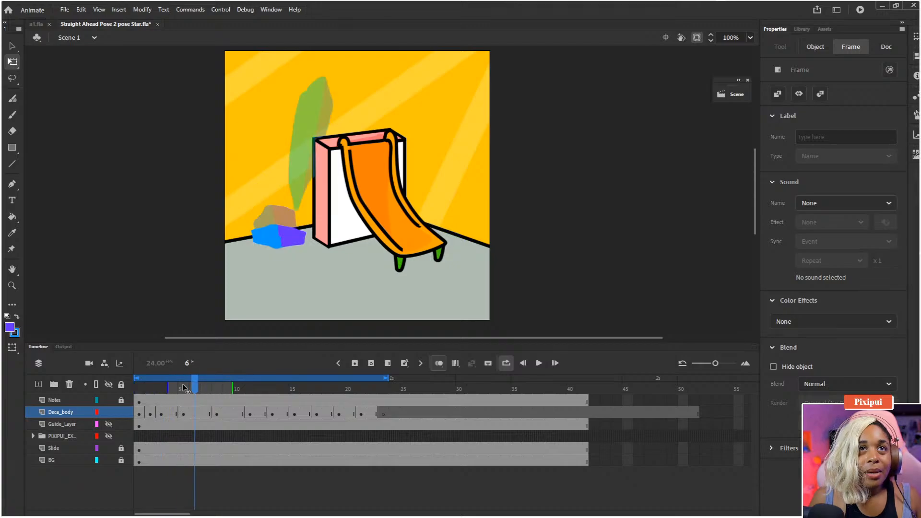
mouse_move(184, 388)
left_mouse_down()
mouse_move(166, 387)
mouse_move(184, 388)
left_mouse_up()
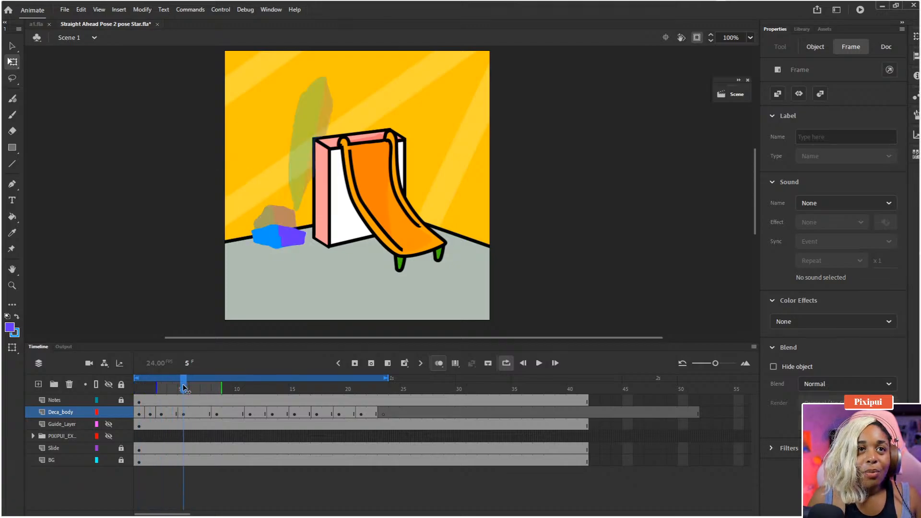
left_click(195, 412)
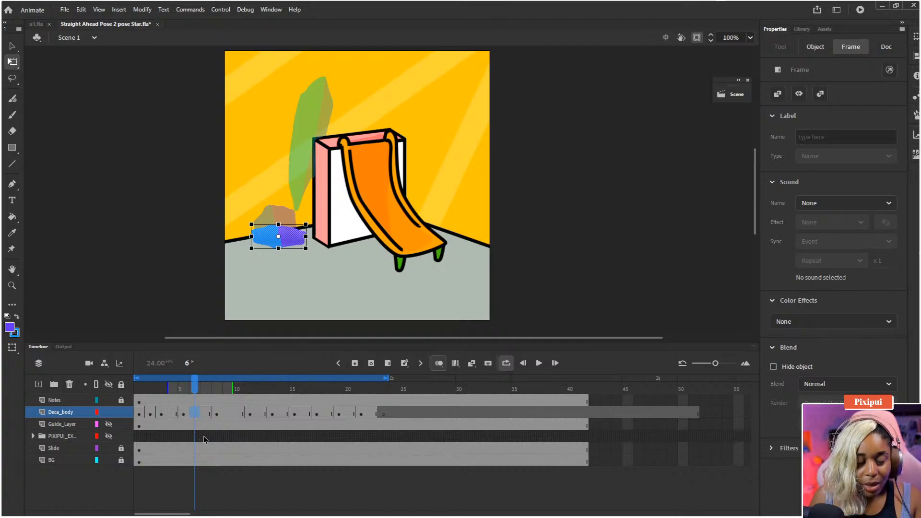
left_click(187, 413)
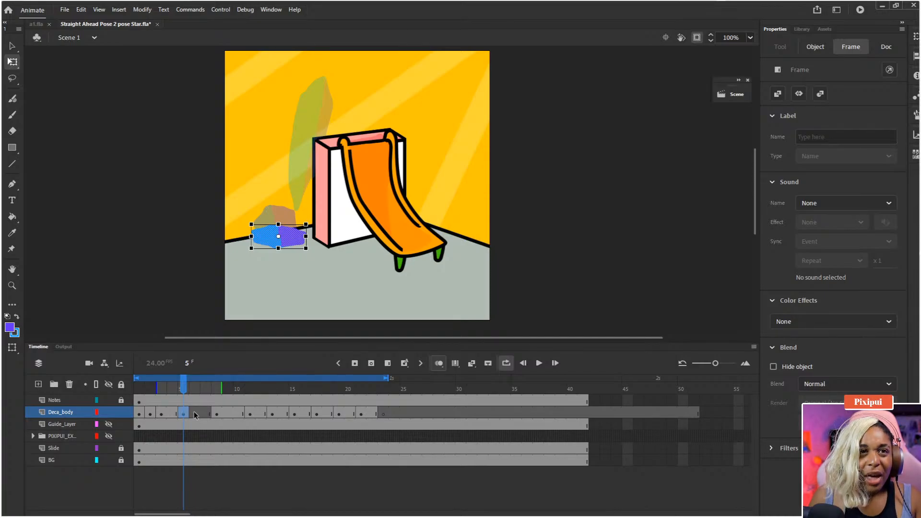
key("F5")
left_click(204, 414)
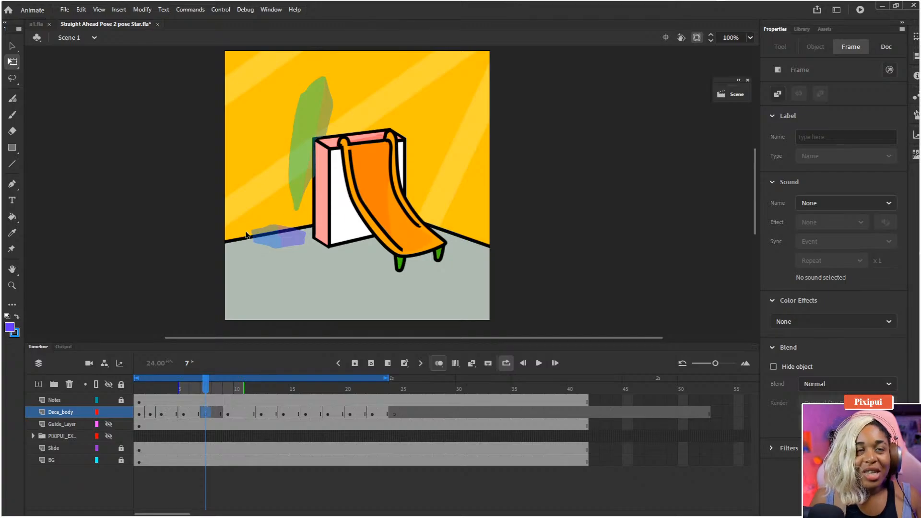
key("b")
left_click(298, 230)
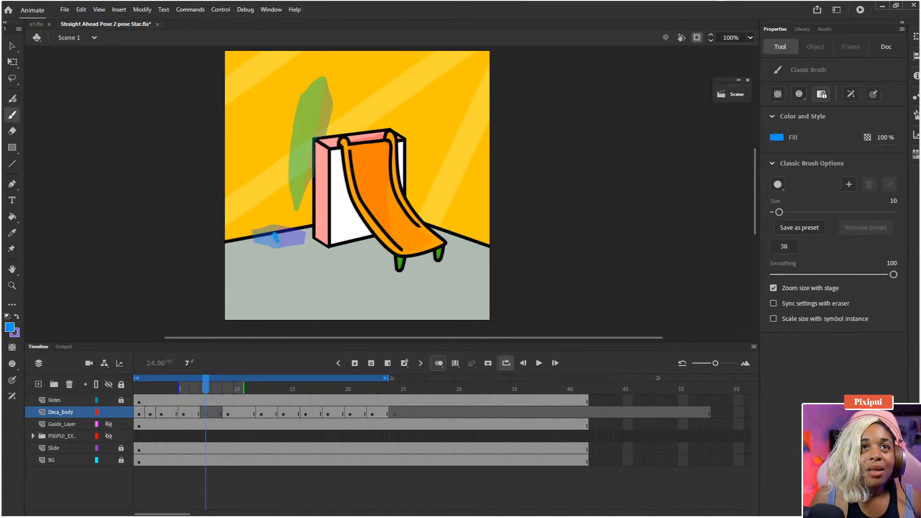
left_click_drag(269, 227, 277, 240)
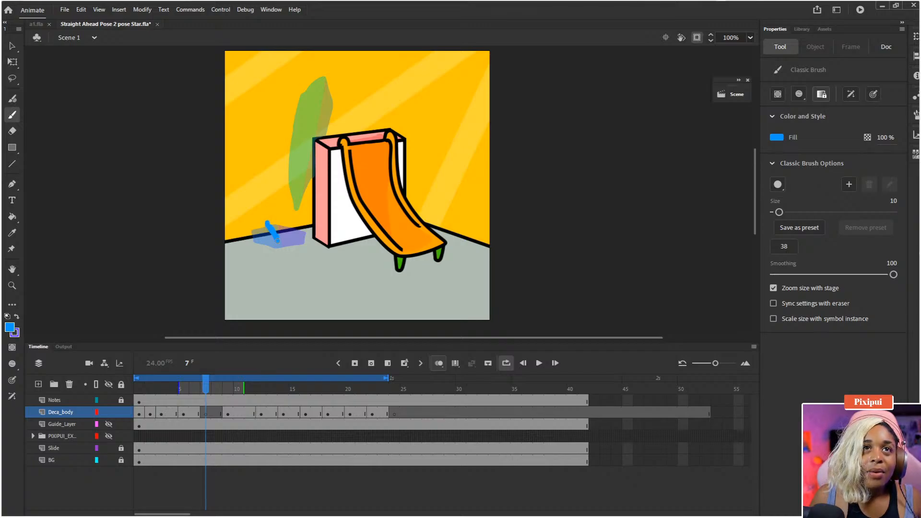
mouse_move(266, 219)
left_mouse_down()
mouse_move(292, 173)
mouse_move(271, 209)
left_mouse_up()
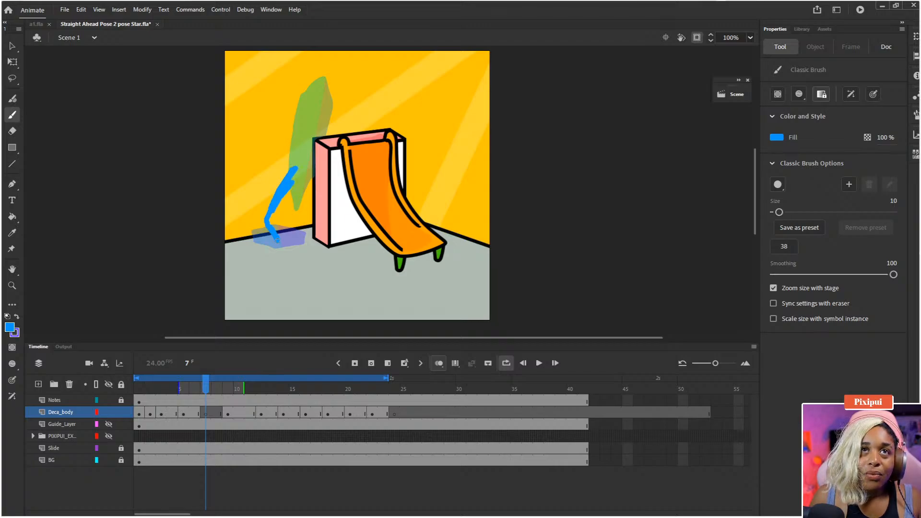
mouse_move(295, 166)
left_mouse_down()
mouse_move(304, 158)
mouse_move(305, 192)
mouse_move(276, 243)
left_mouse_up()
key("ctrl+z")
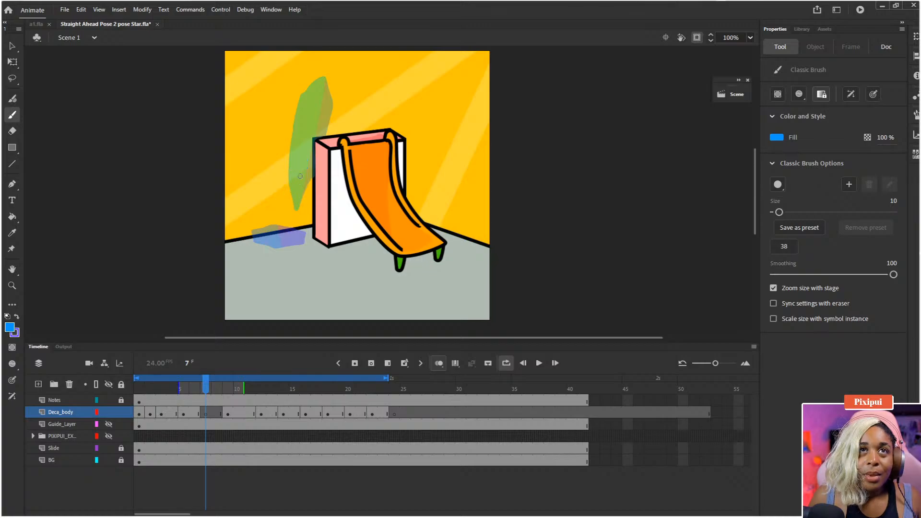
Change the Classic Brush paint mode, outline a tall stretched two-part shape in blue on frame 7, and erase its overlap with the slide.
left_click(799, 94)
left_click(818, 112)
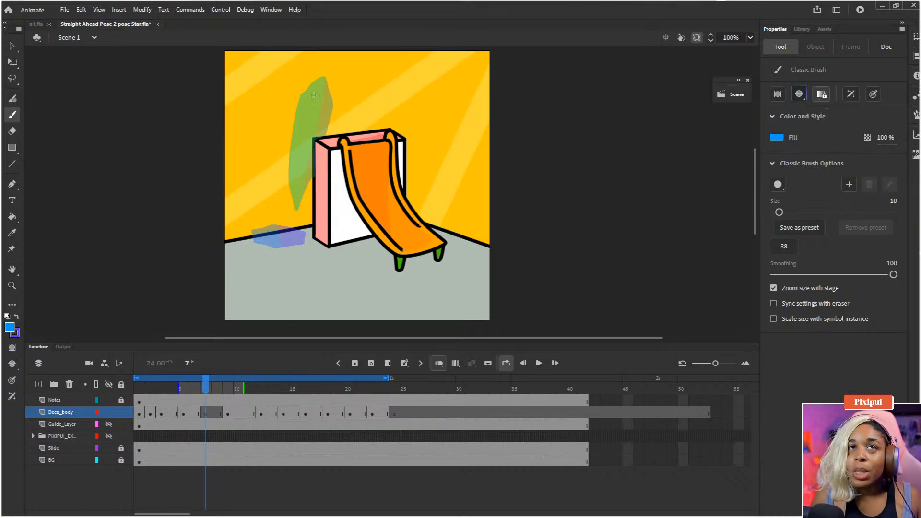
mouse_move(306, 153)
left_mouse_down()
mouse_move(285, 171)
mouse_move(278, 240)
mouse_move(306, 152)
mouse_move(316, 186)
mouse_move(280, 237)
left_mouse_up()
key("e")
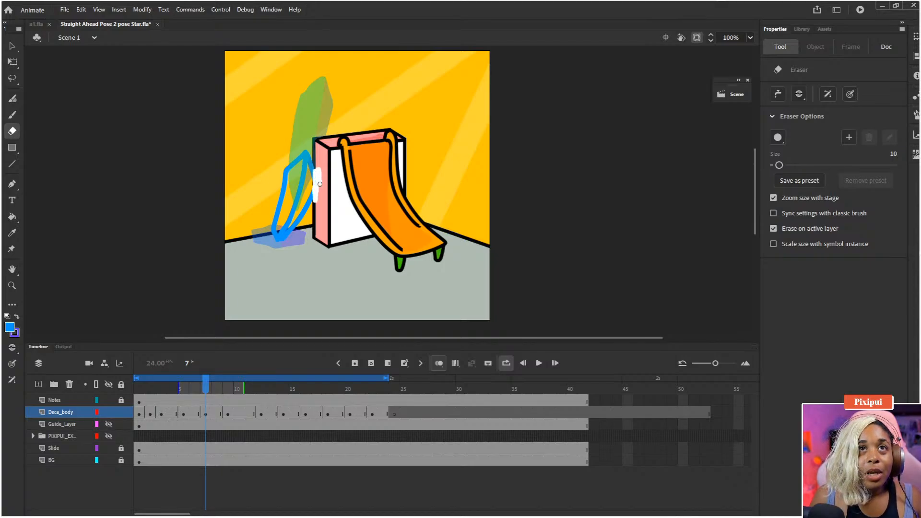
key("b")
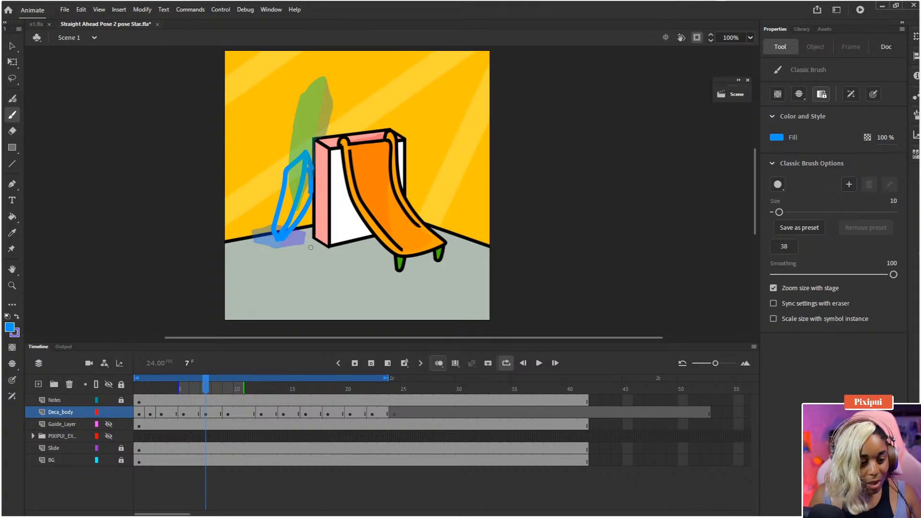
Fill the left part of the frame 7 stretched shape blue and its right part purple.
key("k")
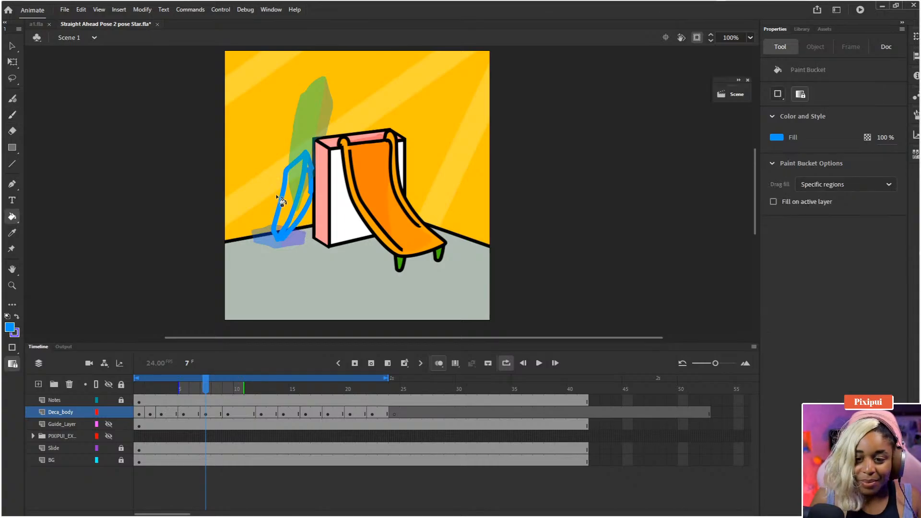
left_click(292, 177)
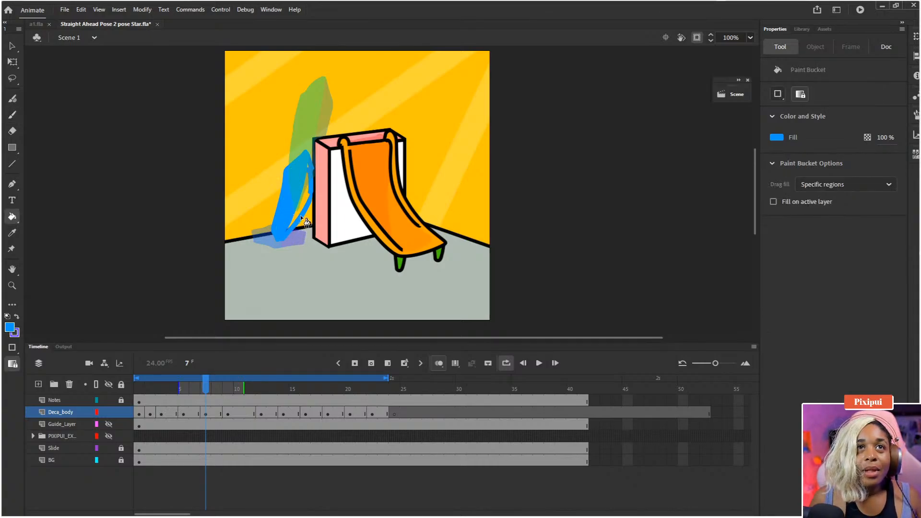
left_click(305, 199)
Change the Classic Brush paint mode again and paint the blue outline around the frame 7 shape's right part purple.
key("b")
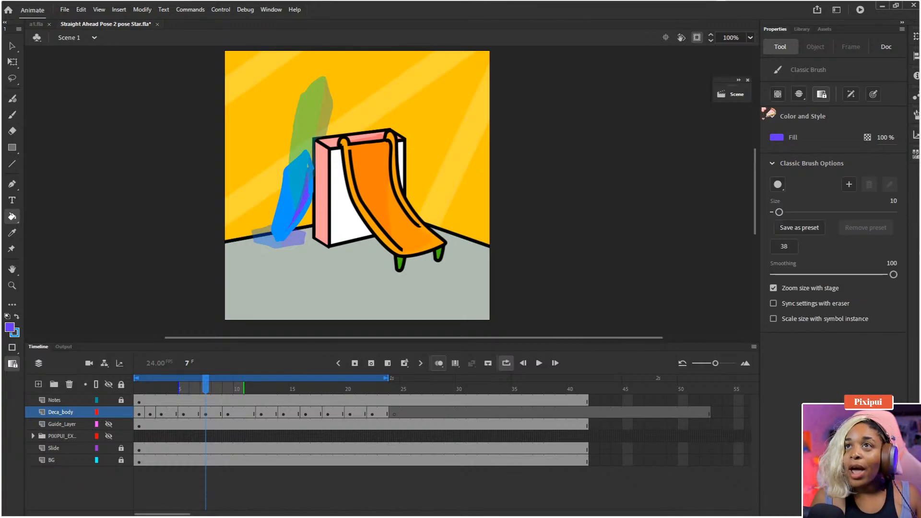
left_click(799, 94)
left_click(823, 118)
mouse_move(293, 167)
left_mouse_down()
mouse_move(310, 192)
mouse_move(305, 160)
mouse_move(288, 242)
mouse_move(328, 203)
left_mouse_up()
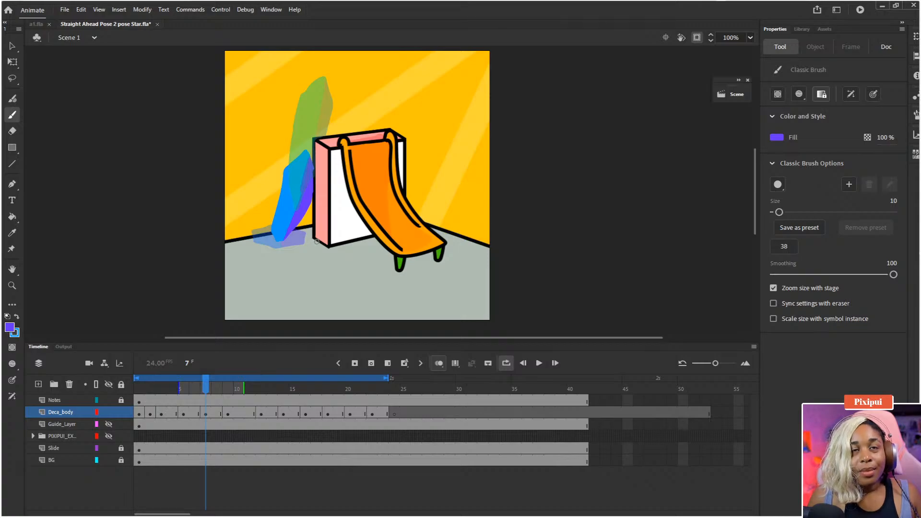
Play the looped animation twice to check the timing of the new squash and stretch poses.
key("Return")
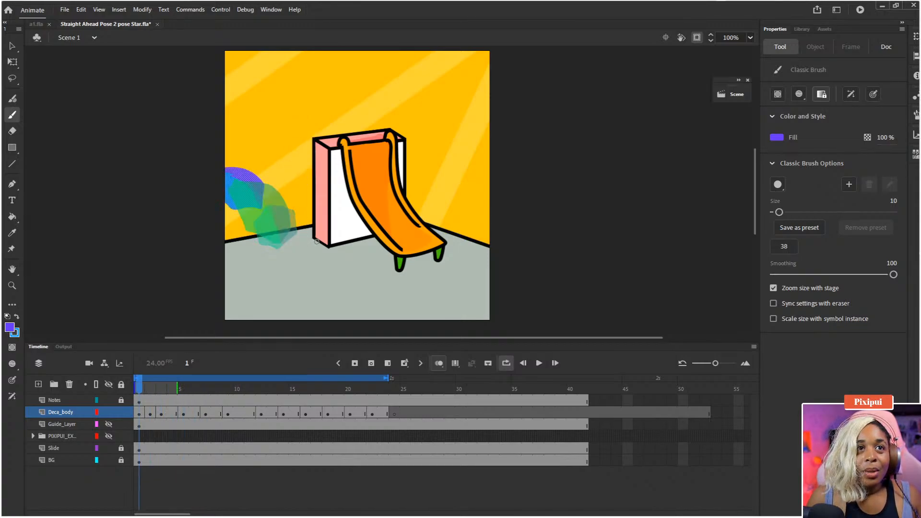
key("Return")
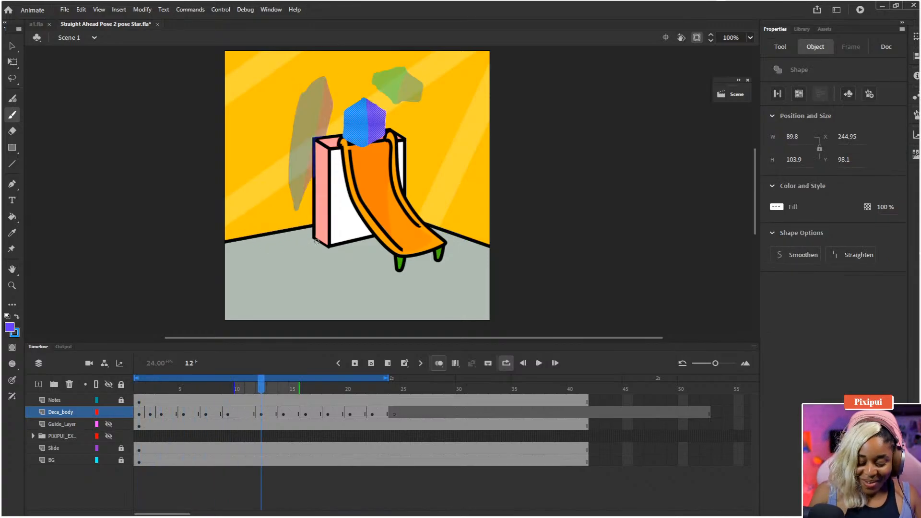
key("Return")
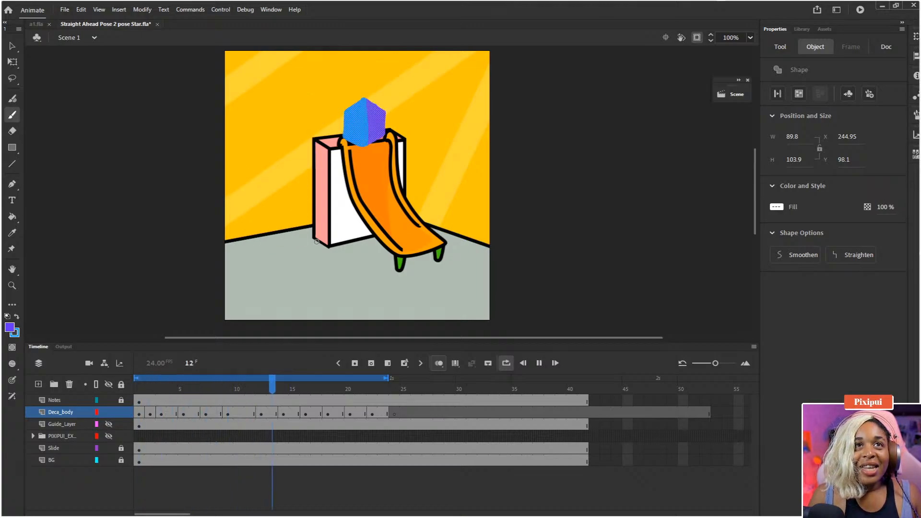
key("Return")
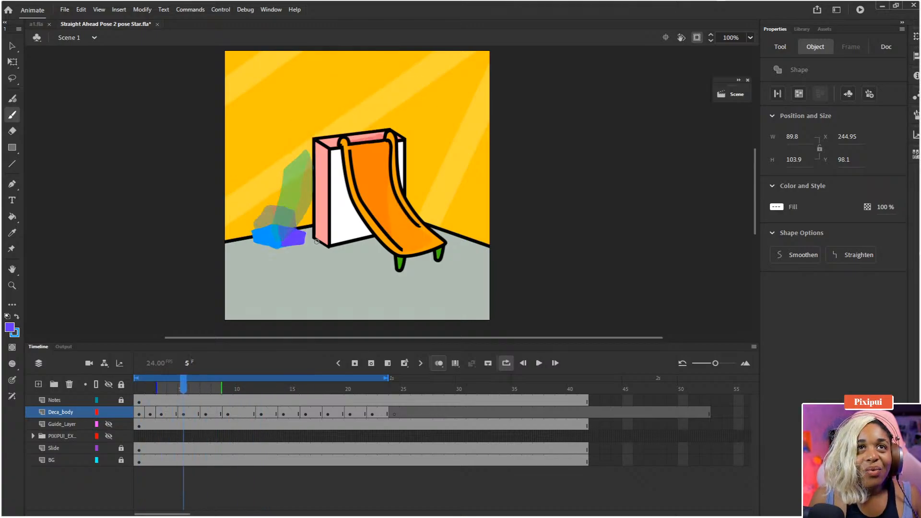
Step back and forth through frames 5 to 9 to compare the squash, stretch and jump poses, ending on frame 6.
key("period")
key("period")
key("period")
key("period")
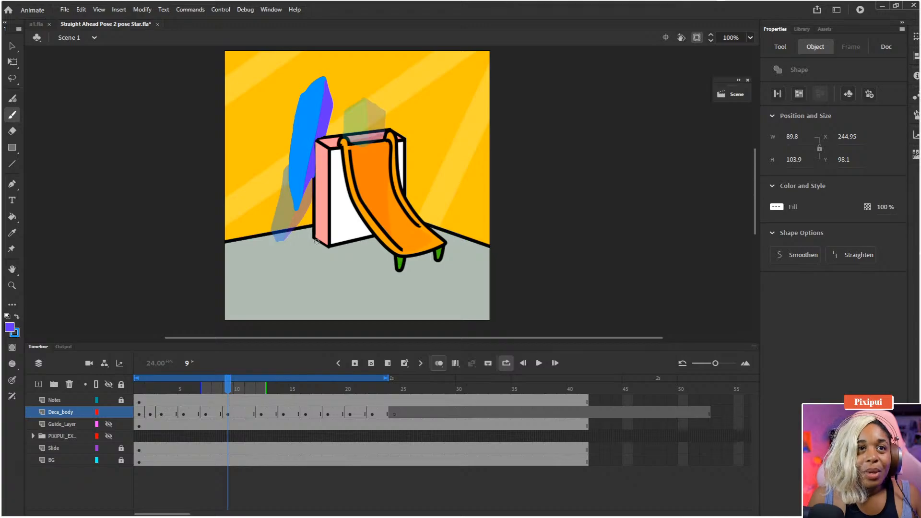
key("comma")
key("comma")
key("comma")
key("comma")
key("period")
key("period")
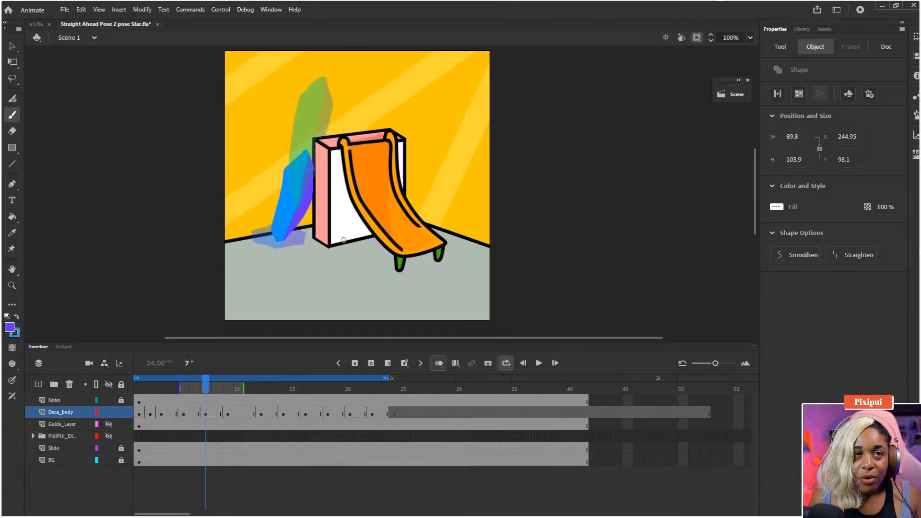
left_click(197, 414)
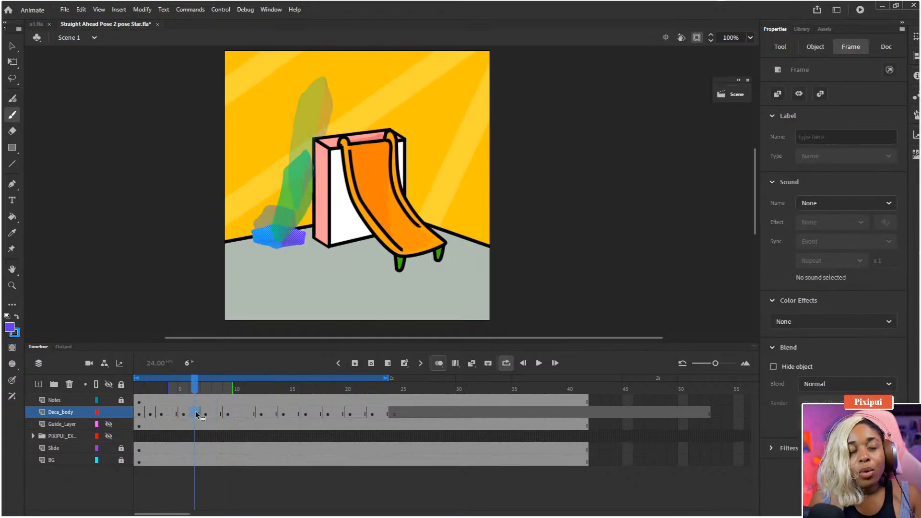
Shorten the Deca_body holds at frames 5 and 6 to one frame each by removing their extra frames.
key("shift+F5")
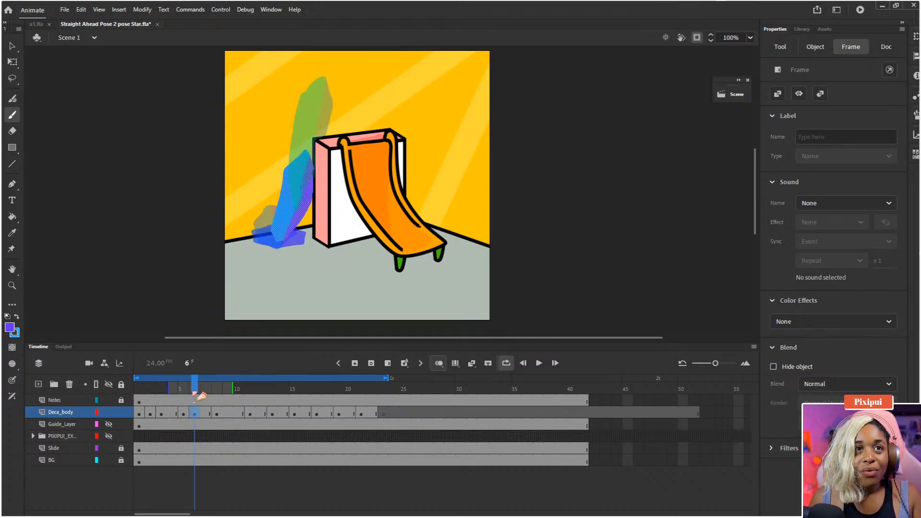
mouse_move(197, 395)
left_mouse_down()
mouse_move(171, 395)
mouse_move(194, 394)
left_mouse_up()
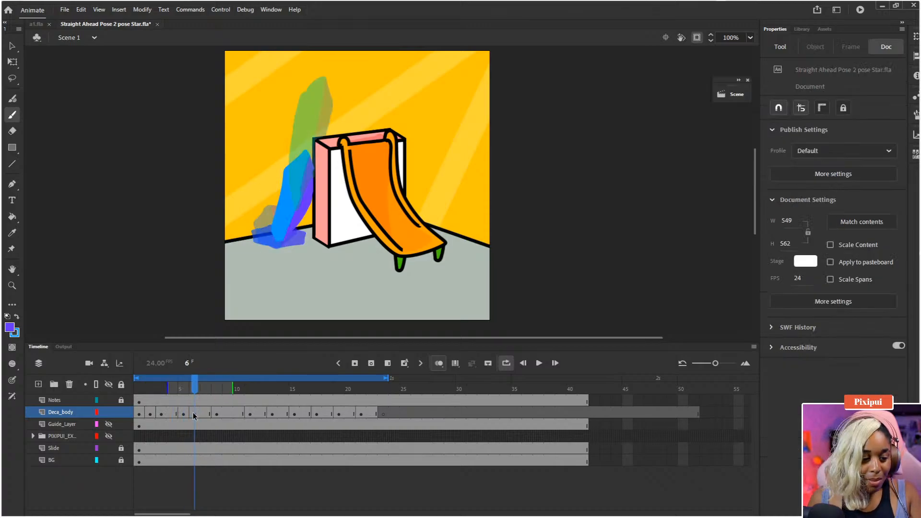
left_click(193, 422)
left_click(197, 414)
key("shift+F5")
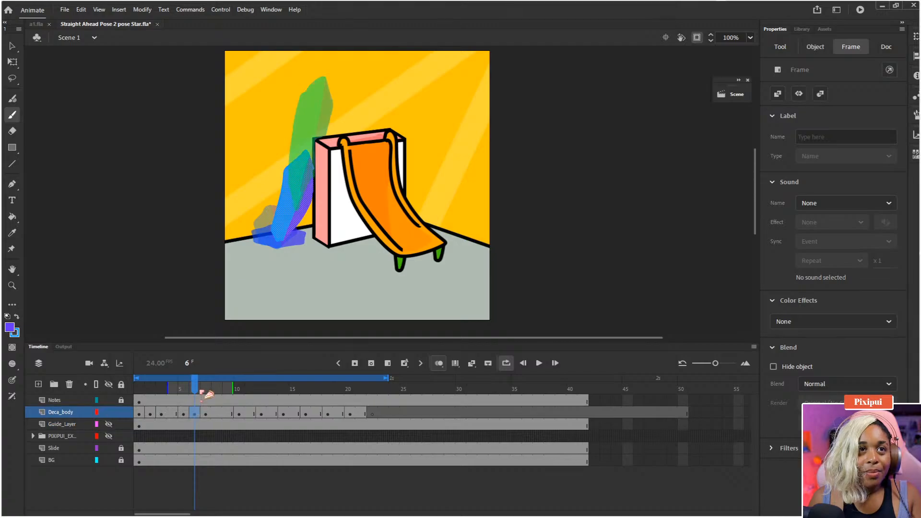
Play back the animation and scrub through frames 4 to 8 to check the jump timing.
left_click_drag(199, 388, 95, 396)
key("Return")
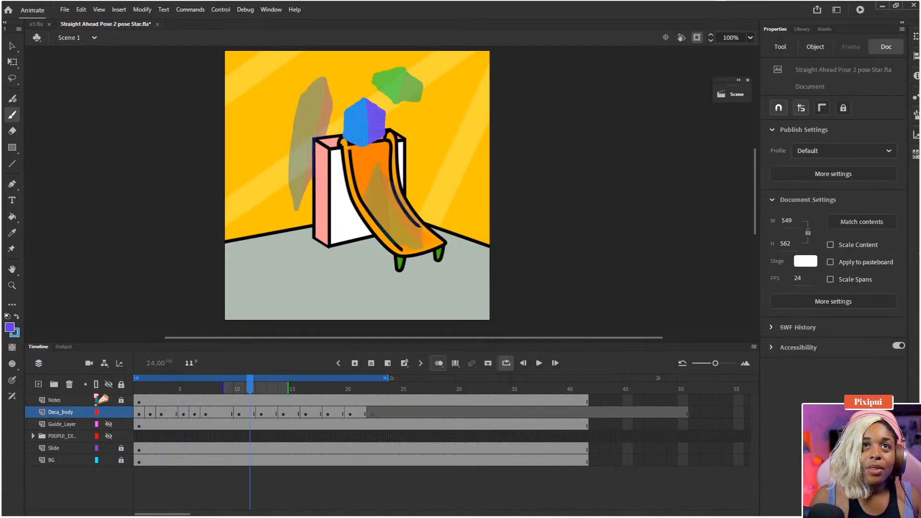
left_click(171, 390)
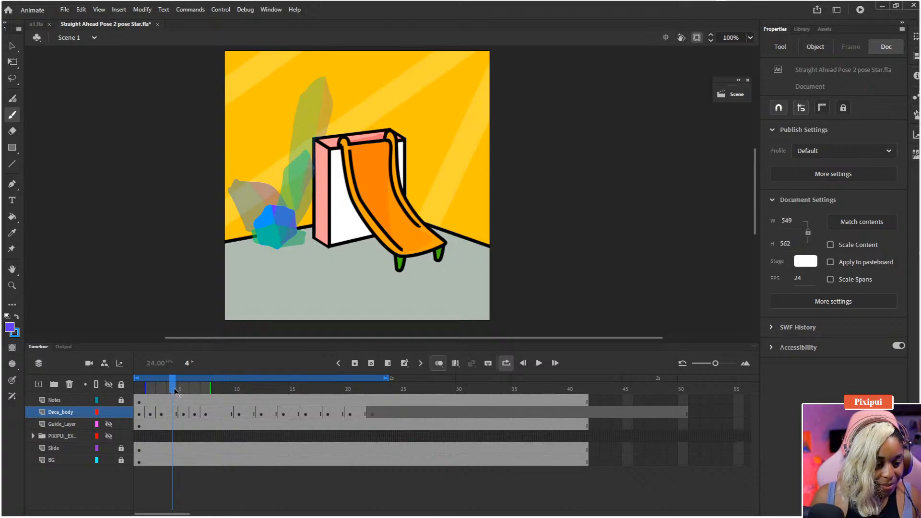
left_click_drag(186, 390, 205, 398)
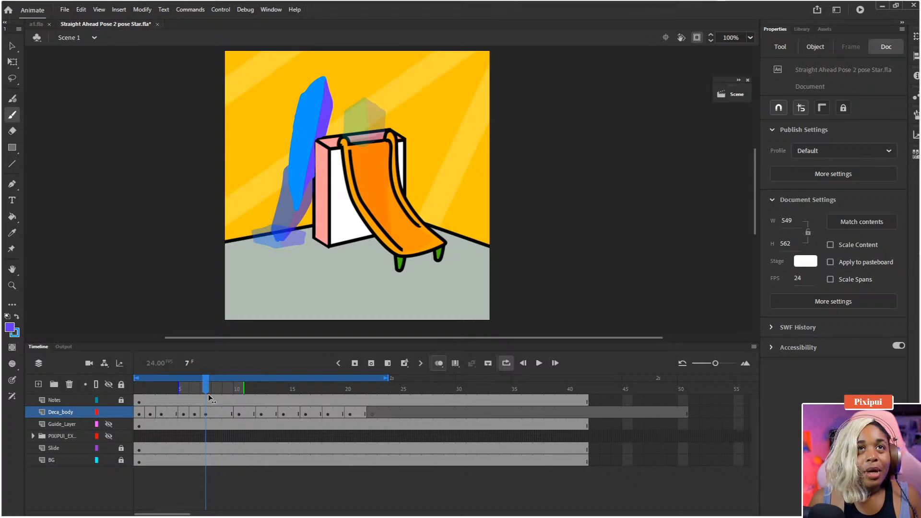
left_click(217, 391)
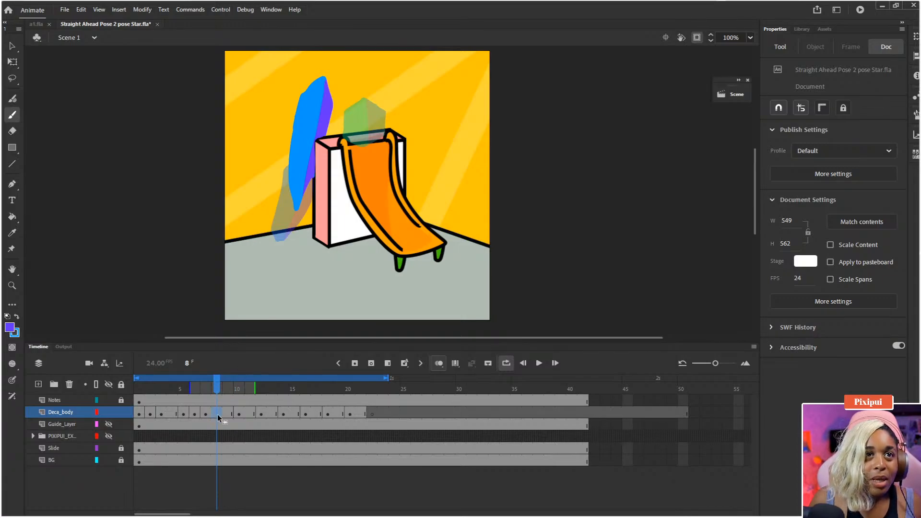
Start a blank keyframe at frame 8 of Deca_body and show Guide_Layer as a reference.
left_click(218, 413)
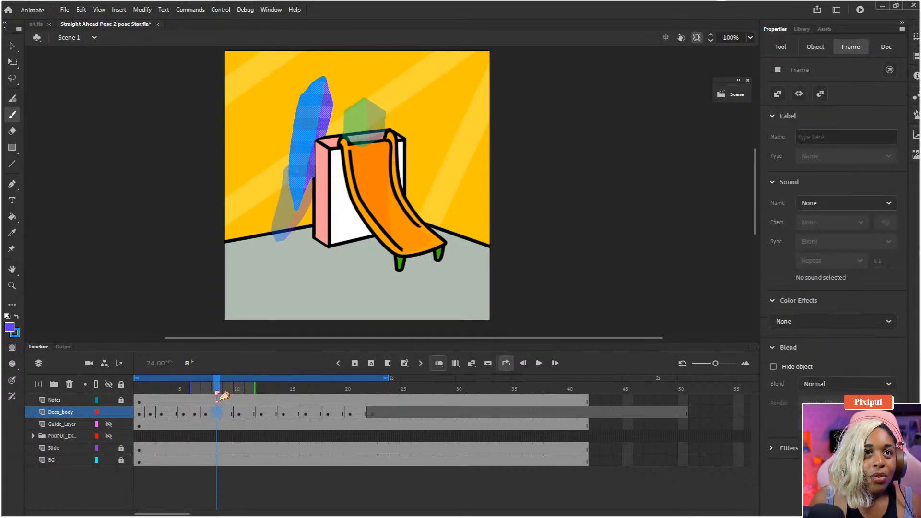
left_click(215, 391)
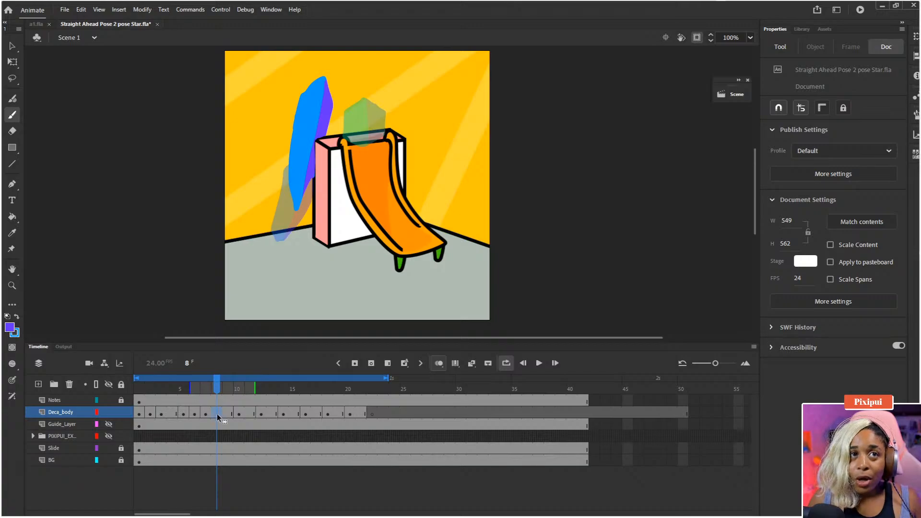
left_click(217, 414)
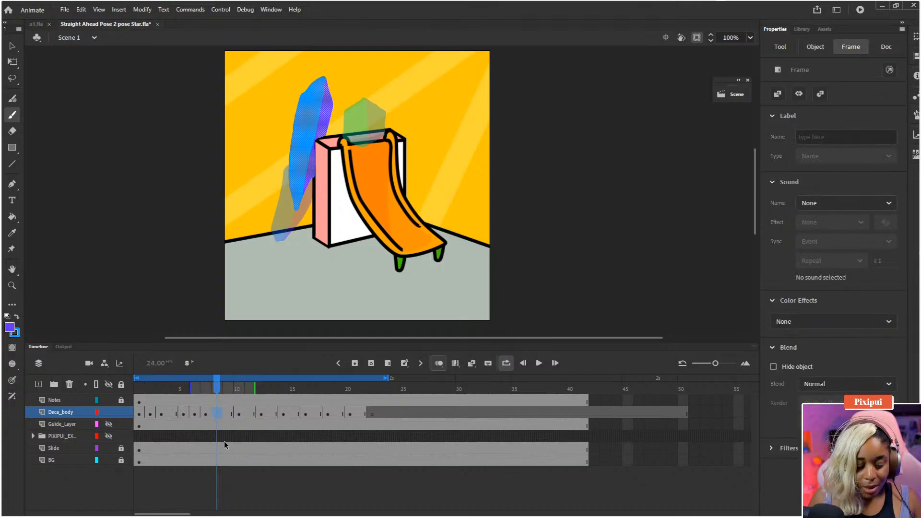
left_click(108, 425)
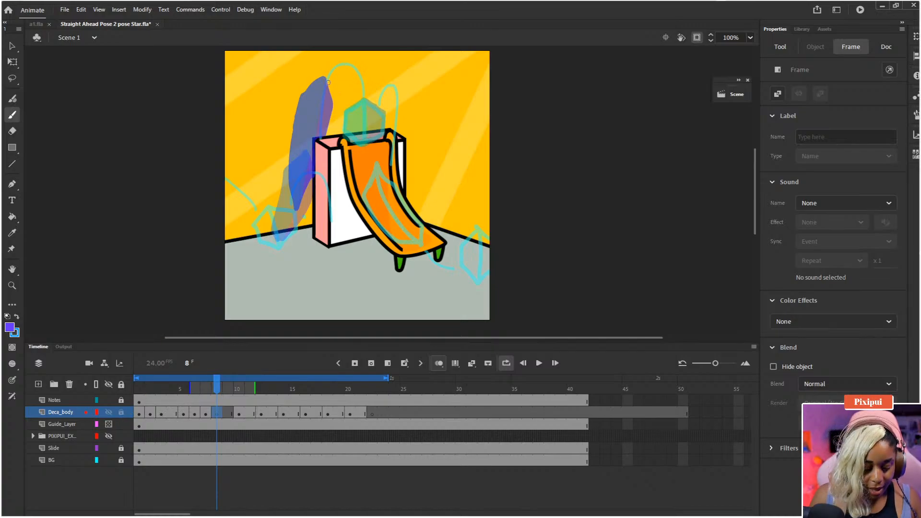
With the blue Classic Brush in Paint Normal mode, outline an arched body shape along the guide arc above the slide on frame 8.
left_click(780, 47)
left_click(799, 94)
left_click(810, 115)
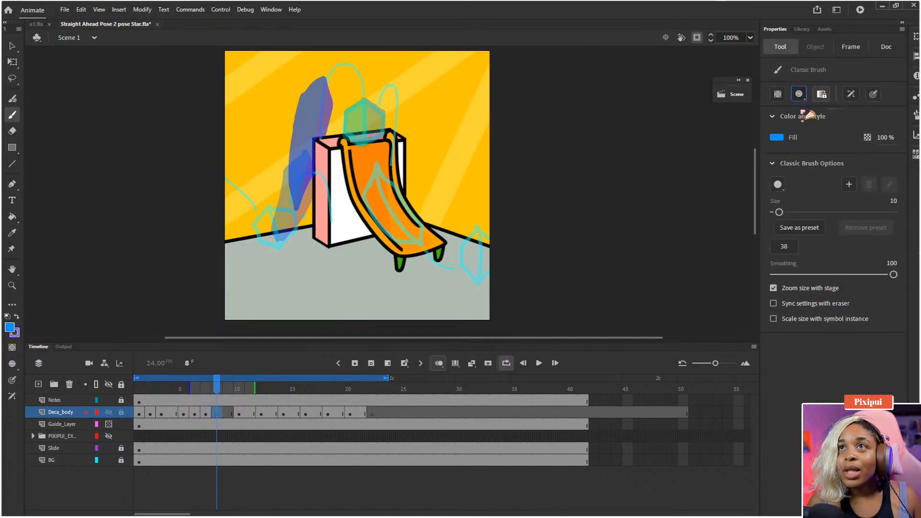
left_click(799, 94)
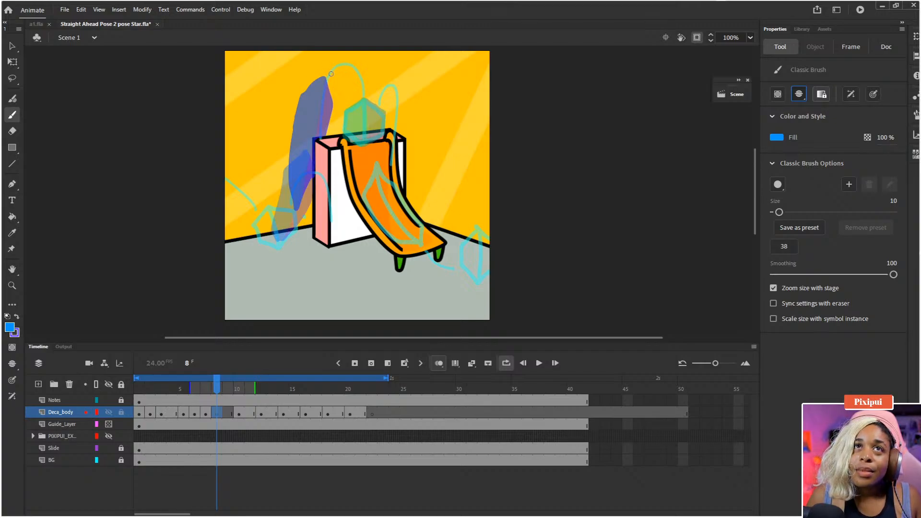
left_click(326, 75)
mouse_move(324, 79)
left_mouse_down()
mouse_move(348, 57)
mouse_move(327, 75)
mouse_move(346, 57)
mouse_move(343, 76)
mouse_move(353, 73)
mouse_move(323, 74)
left_mouse_up()
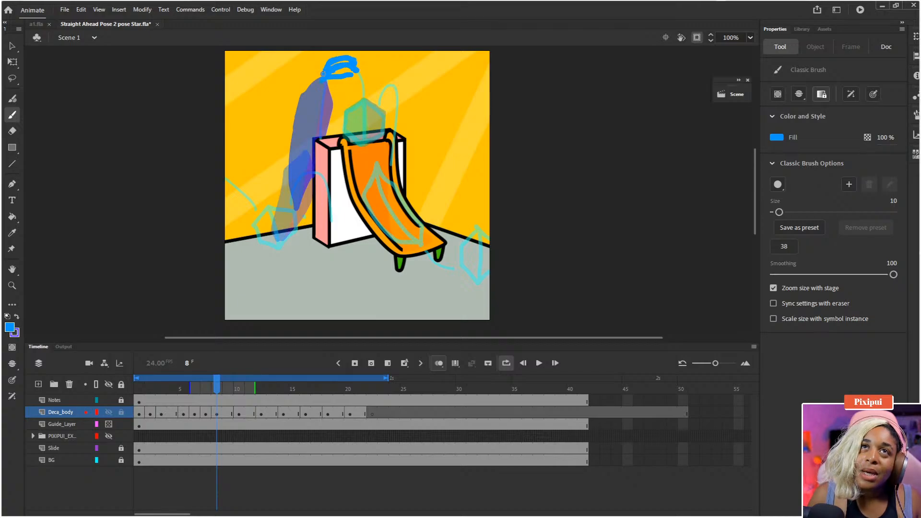
mouse_move(355, 74)
left_mouse_down()
mouse_move(366, 85)
mouse_move(353, 62)
left_mouse_up()
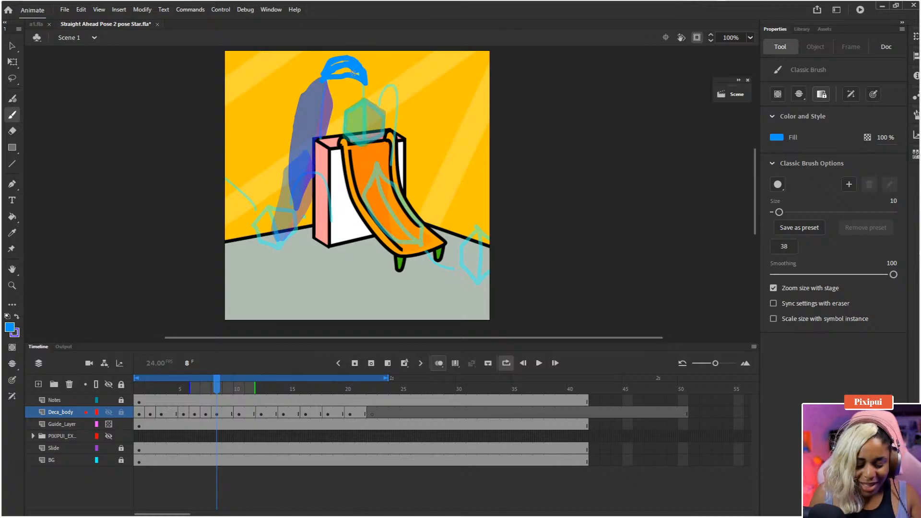
Fill the arched outline with blue and trim its left end with the Eraser.
key("k")
left_click(343, 72)
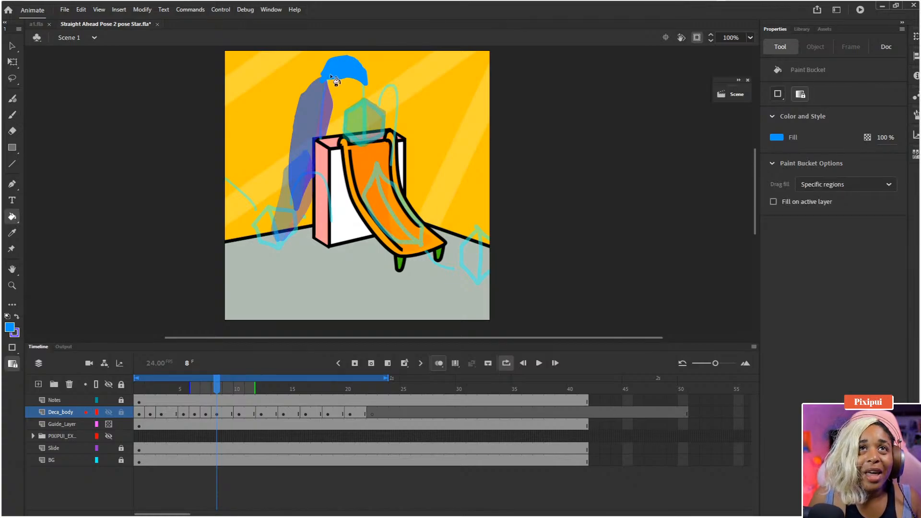
key("e")
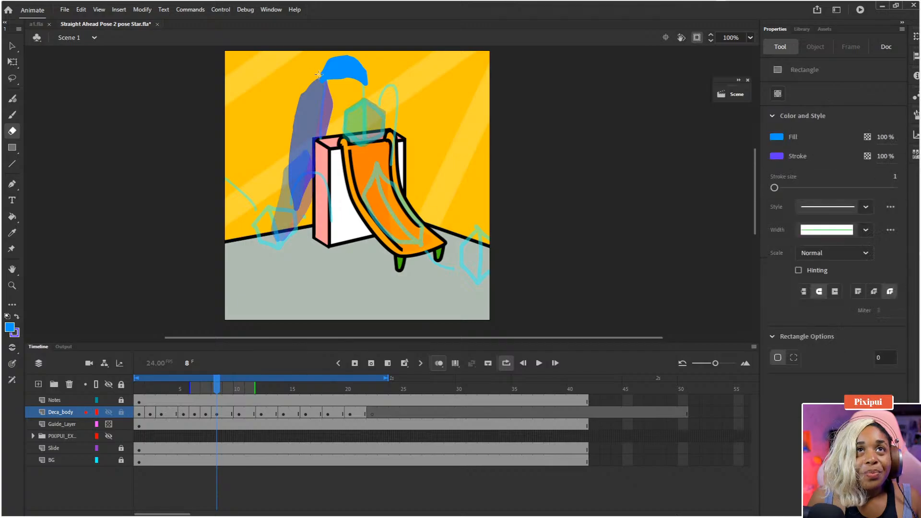
left_click_drag(316, 86, 319, 66)
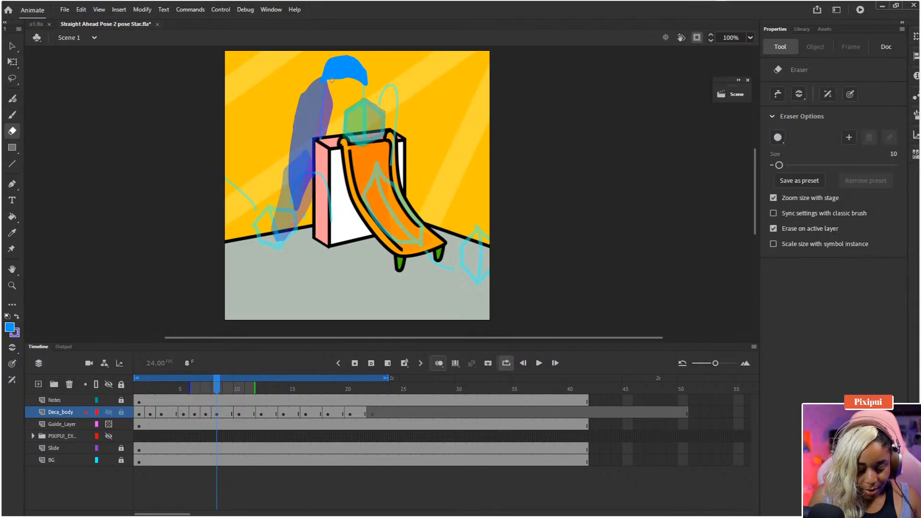
Shade the underside of the blue arch with a curved purple stroke using the Classic Brush in Paint Fills Only mode.
key("b")
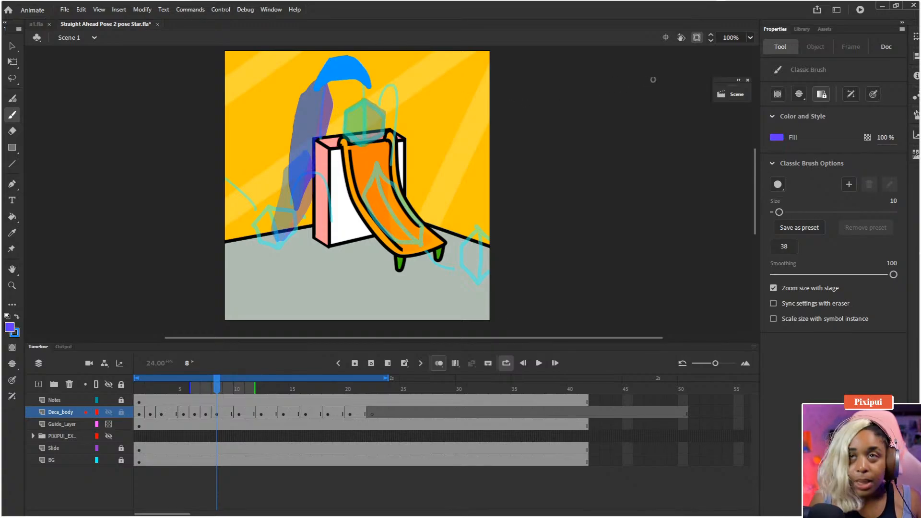
left_click(800, 94)
left_click(816, 107)
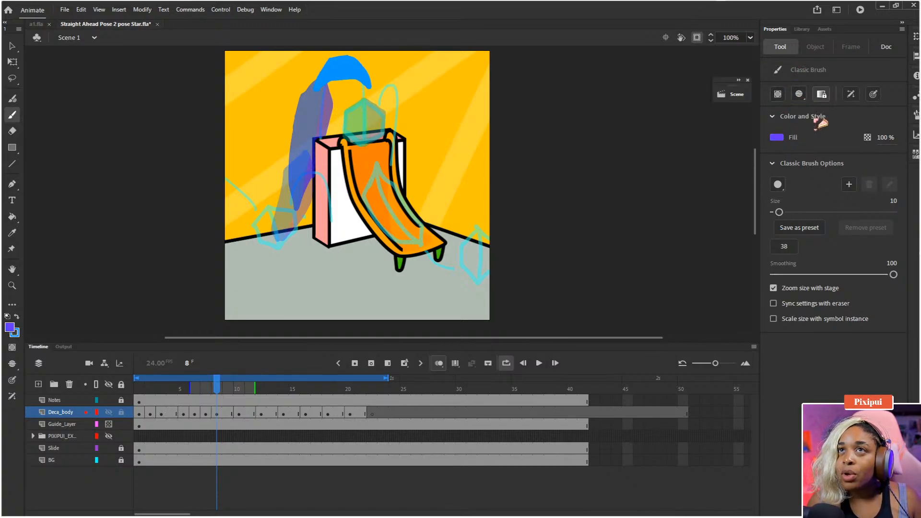
mouse_move(324, 91)
left_mouse_down()
mouse_move(351, 74)
mouse_move(374, 87)
left_mouse_up()
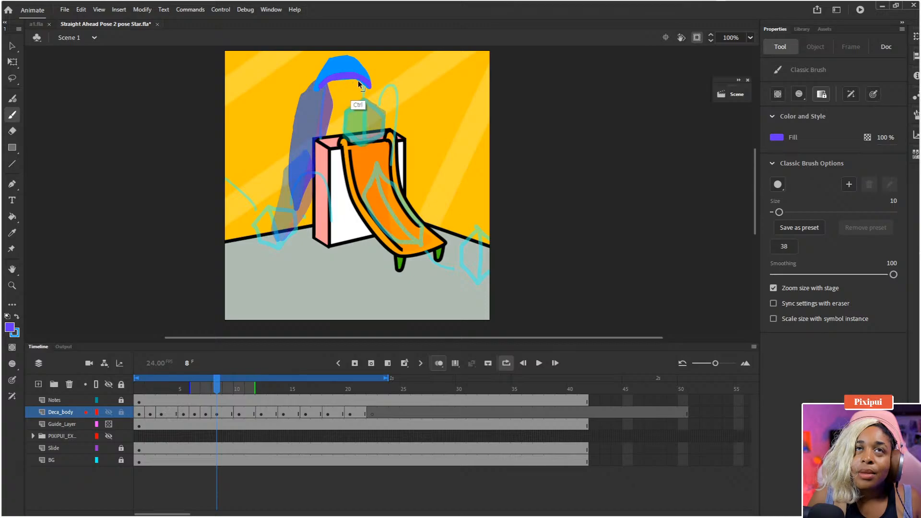
key("ctrl+z")
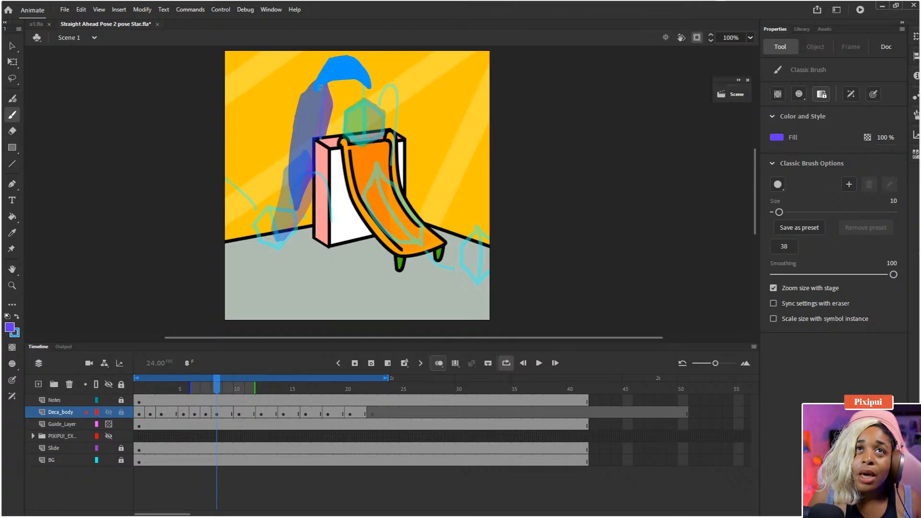
mouse_move(324, 83)
left_mouse_down()
mouse_move(344, 75)
mouse_move(369, 88)
left_mouse_up()
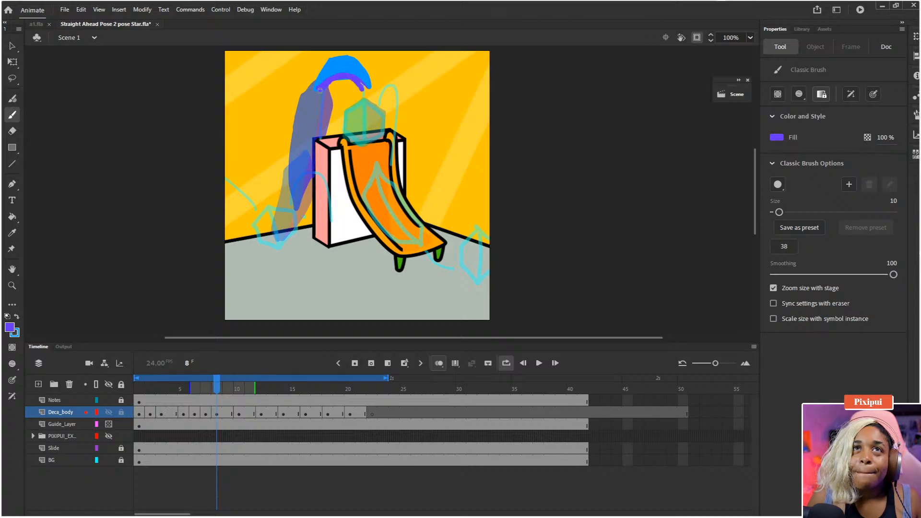
Flip back and forth through the frames around frame 8 to check how the arched pose flows between its neighbours.
key("period")
key("comma")
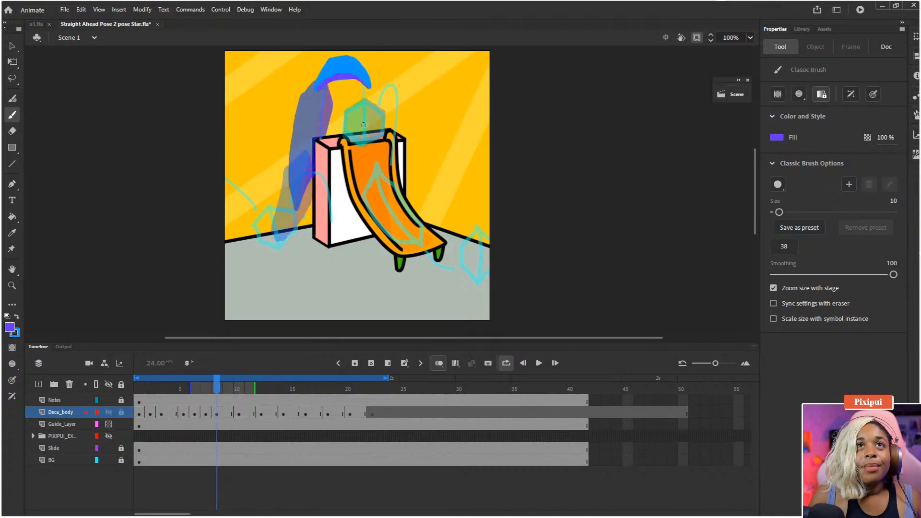
key("comma")
key("period")
key("period")
key("comma")
key("comma")
key("comma")
key("comma")
key("comma")
key("comma")
key("comma")
key("comma")
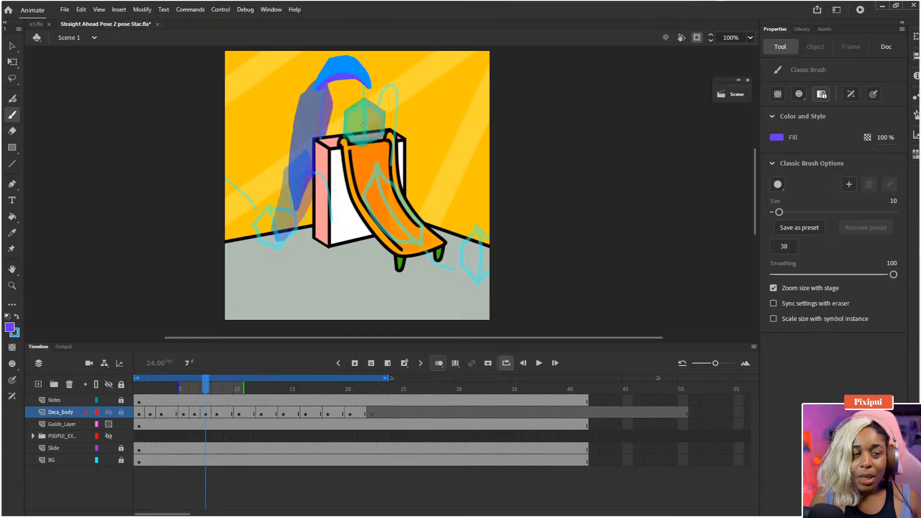
key("period")
key("period")
key("period")
key("period")
key("period")
key("period")
key("period")
key("period")
key("period")
key("period")
key("period")
key("period")
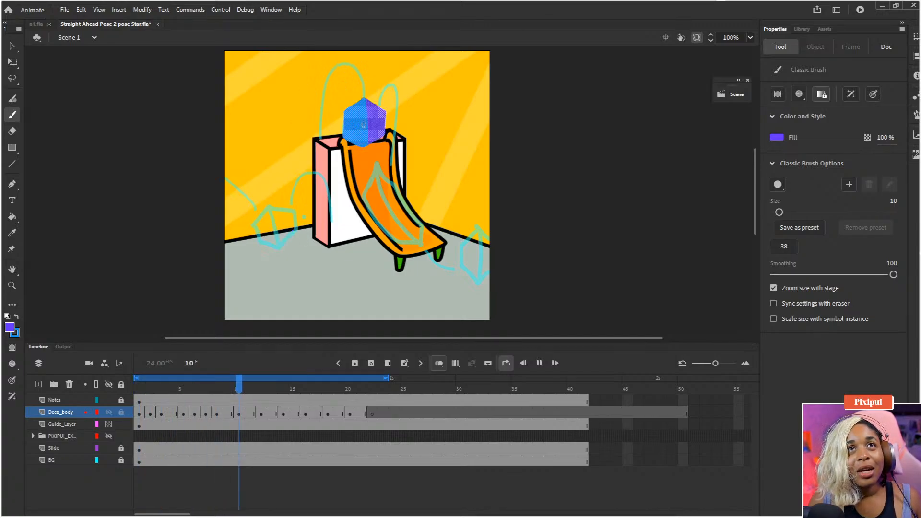
key("comma")
key("comma")
key("comma")
key("comma")
key("comma")
key("comma")
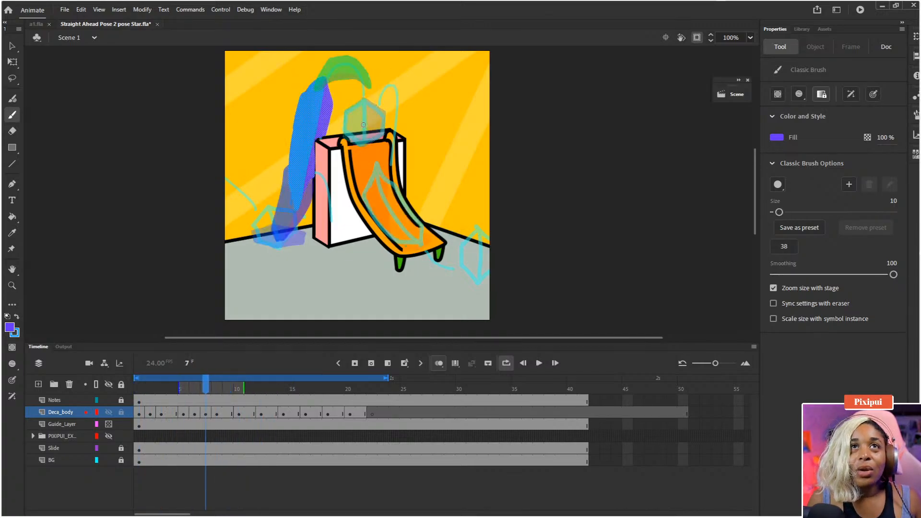
key("period")
key("period")
key("period")
key("comma")
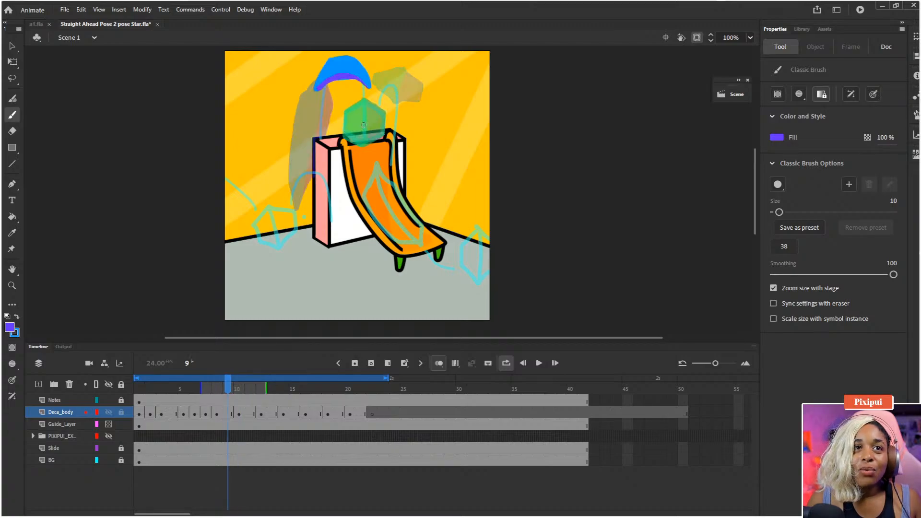
key("comma")
key("comma")
key("period")
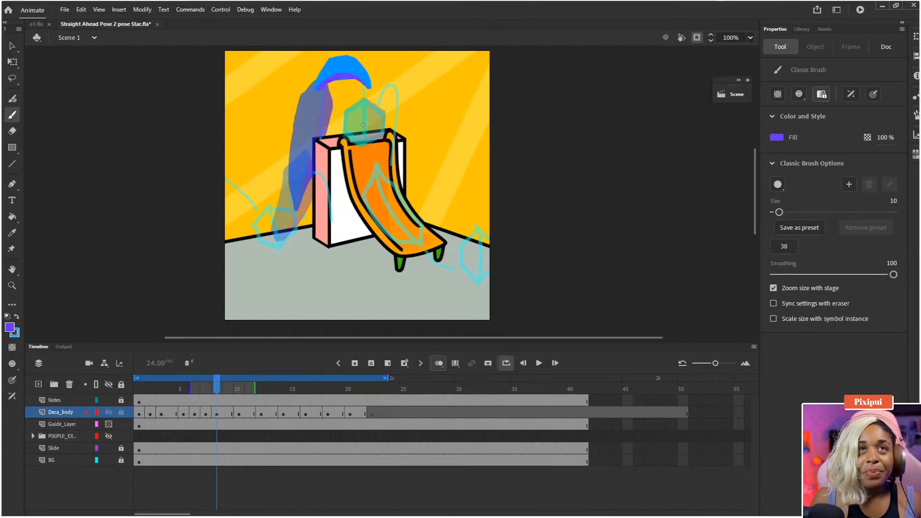
key("period")
key("comma")
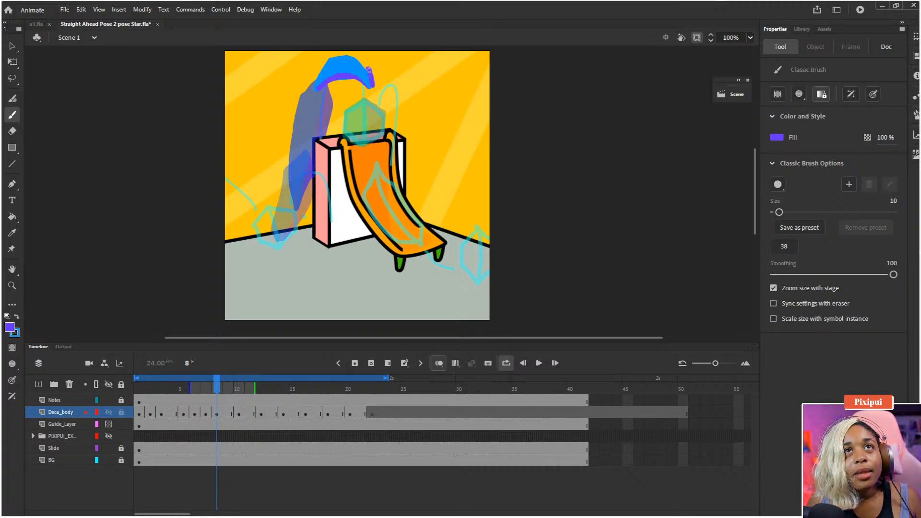
Set the Classic Brush to Paint Normal mode, leaving object drawing off.
left_click(799, 94)
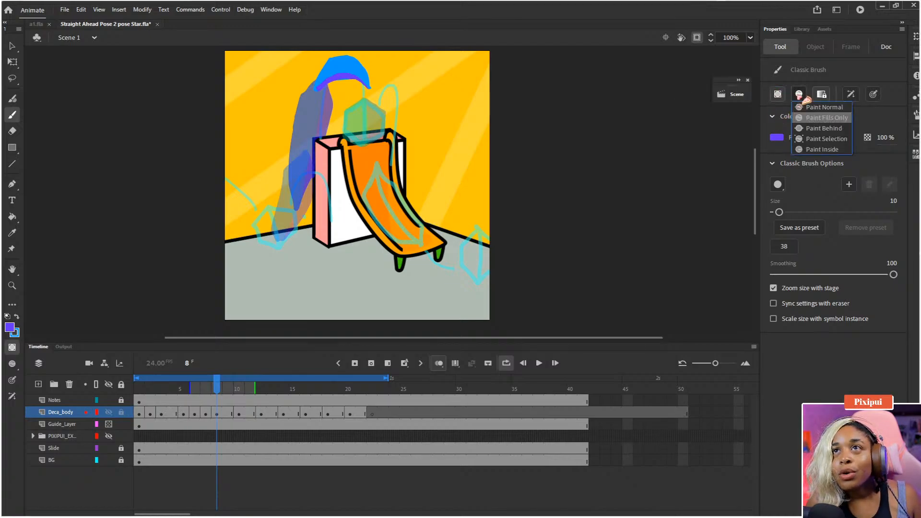
left_click(816, 119)
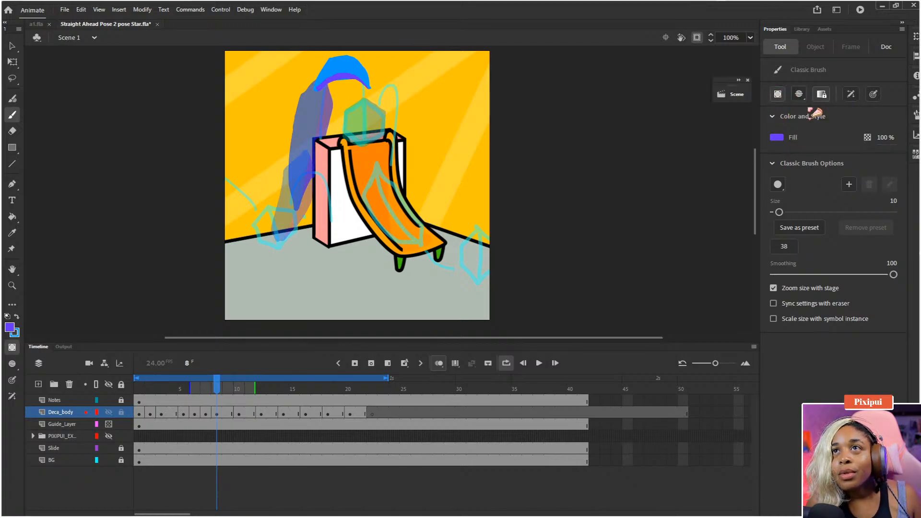
left_click(777, 97)
left_click(778, 97)
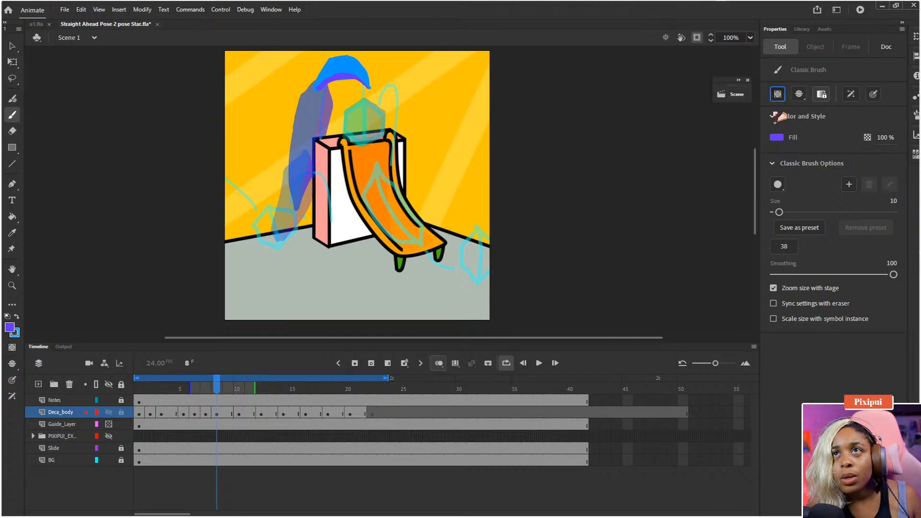
Paint a purple test stroke over the background beside the slide, delete it, and return to the Classic Brush.
left_click_drag(425, 166, 494, 222)
key("w")
key("q")
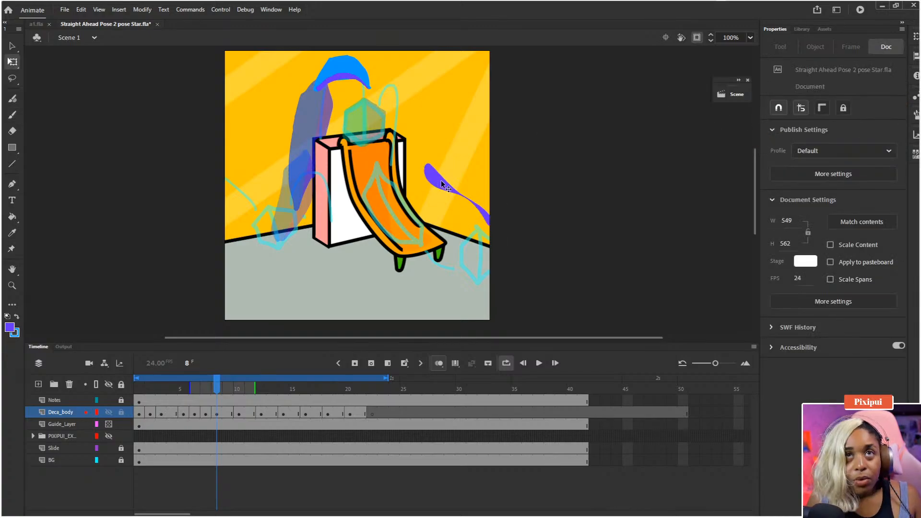
left_click(445, 191)
key("Delete")
key("b")
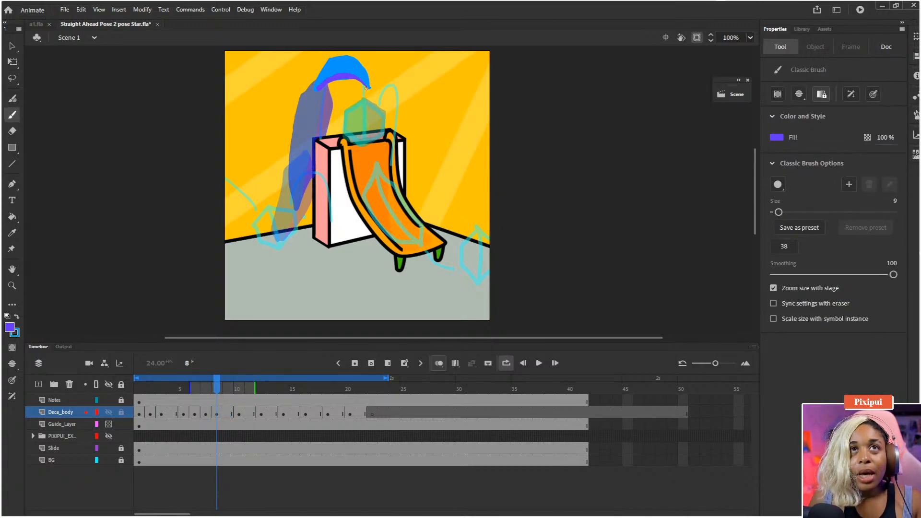
Extend the purple shading over the blue arch's tip on frame 8 with a size 7 brush and erase the excess along its outer edge.
key("bracketleft")
key("bracketleft")
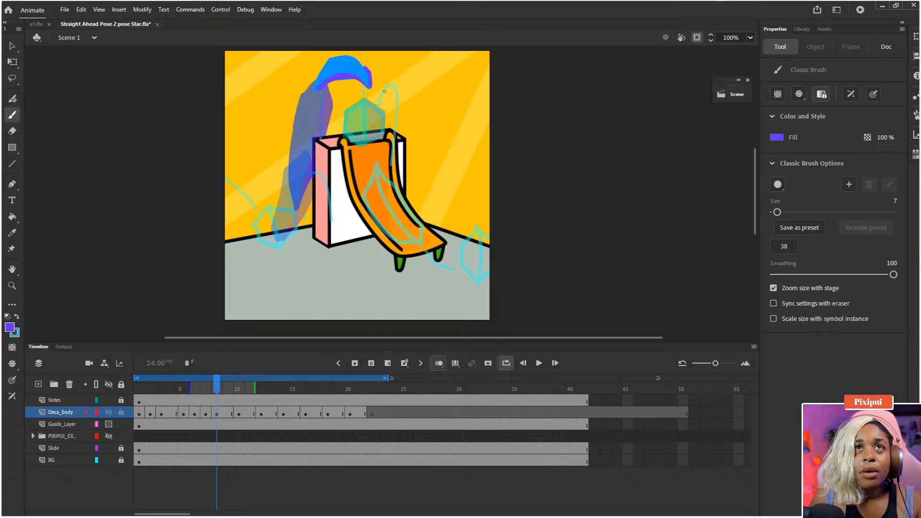
key("e")
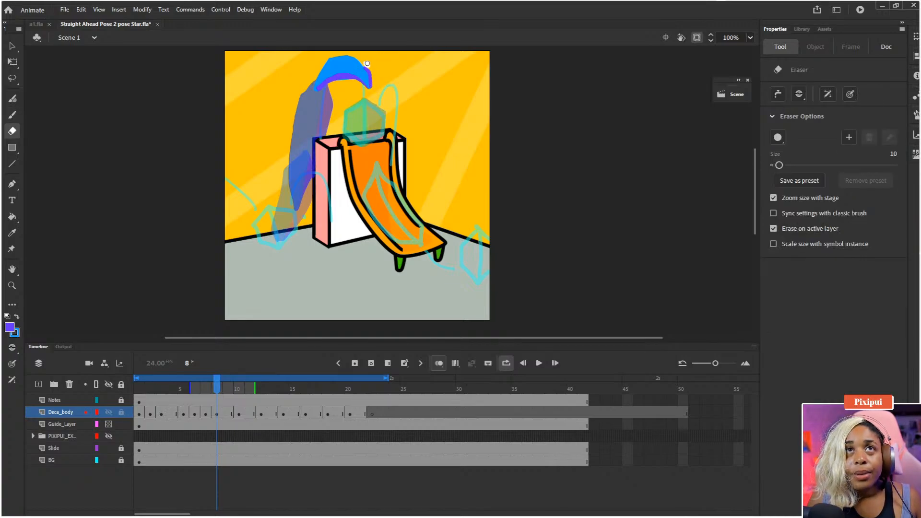
left_click_drag(367, 64, 375, 75)
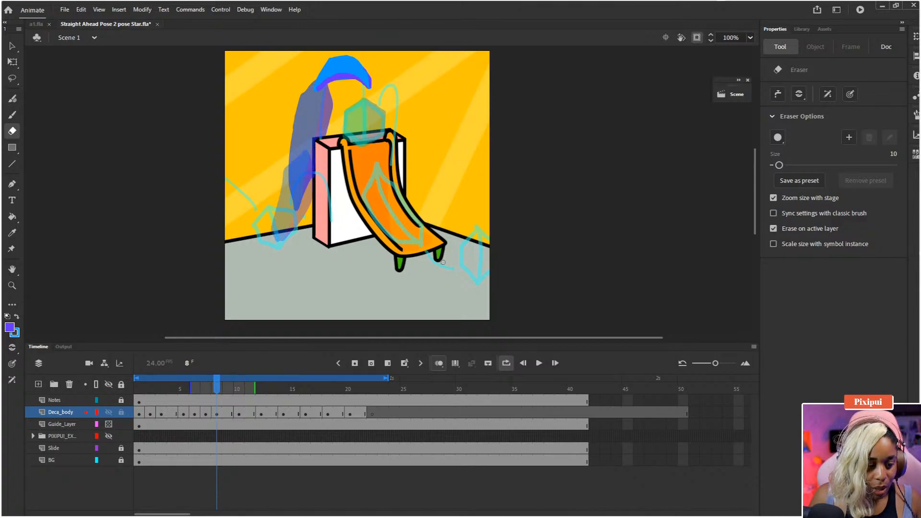
key("b")
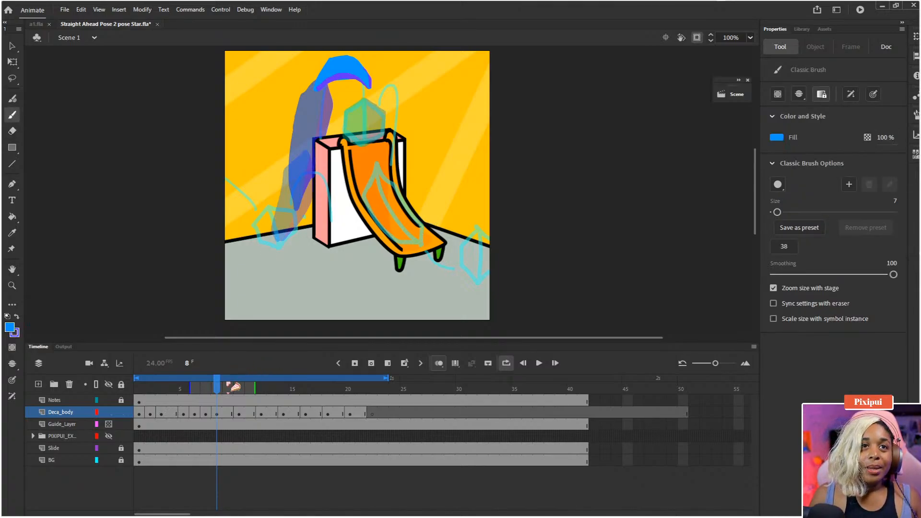
Extend the frame 8 arch pose by two frames on Deca_body and insert a blank keyframe at frame 10.
left_click(217, 413)
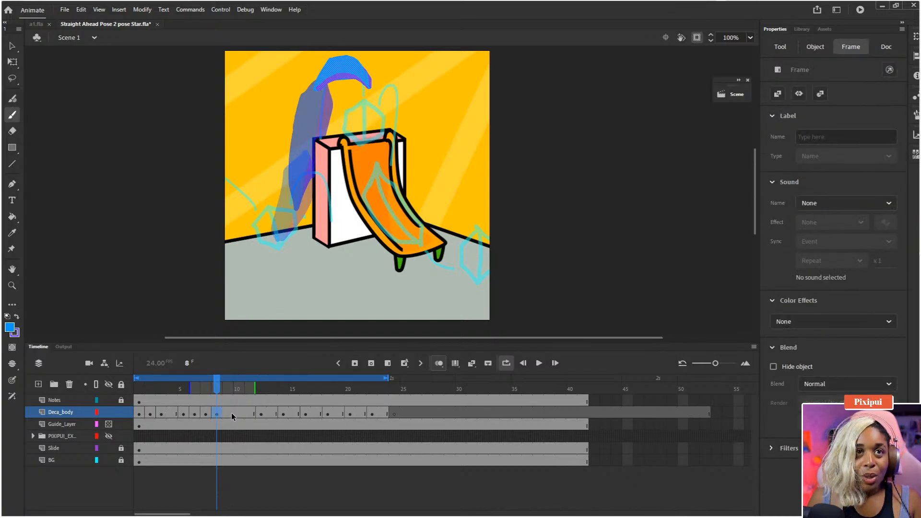
key("F5")
key("F5")
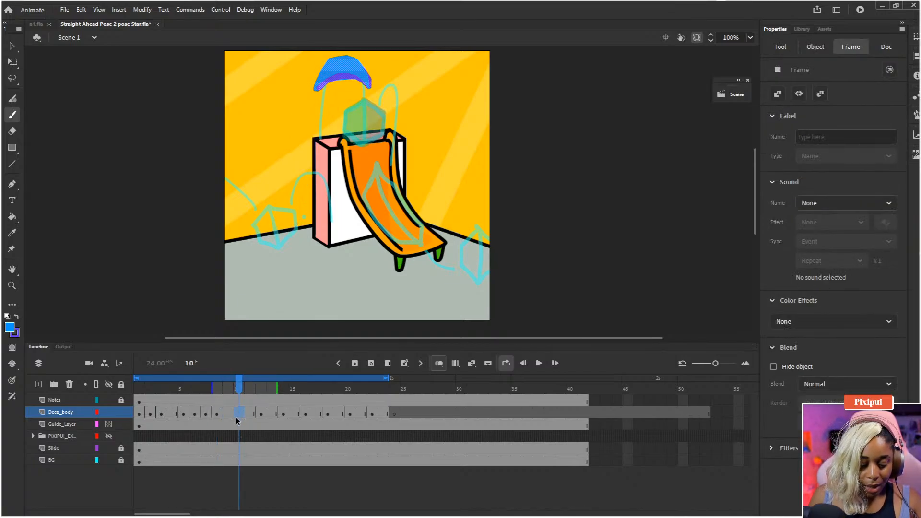
key("F7")
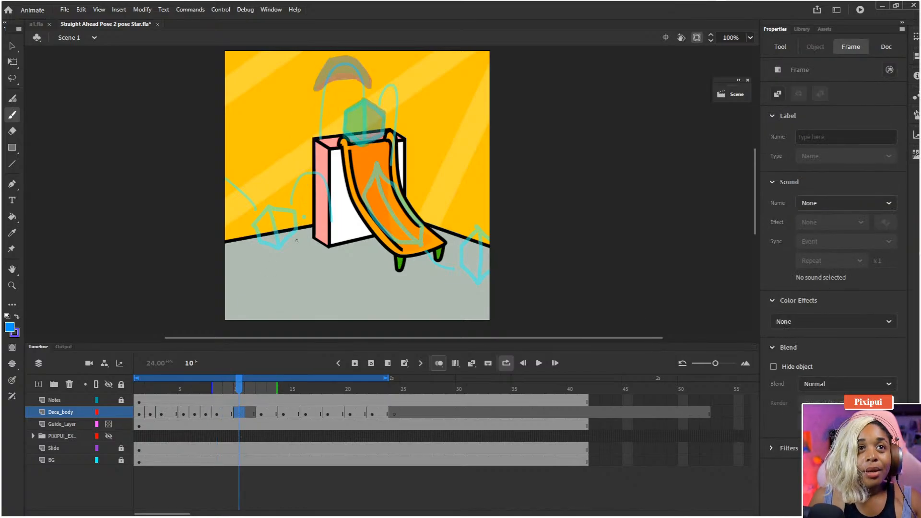
Draw a blue outline on frame 10 of a curved, stretched block reaching from the arch down to the slide's top, with a dividing centre line.
left_click(337, 79)
key("ctrl+z")
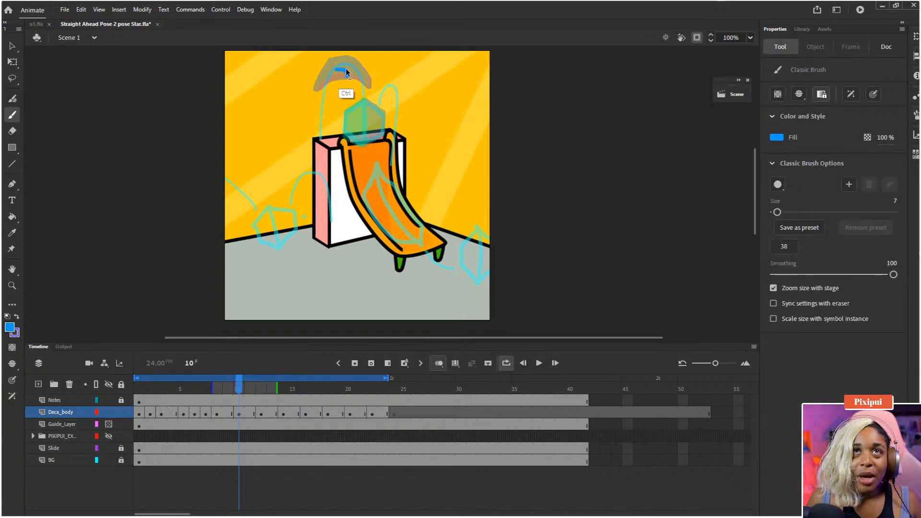
left_click_drag(345, 64, 341, 95)
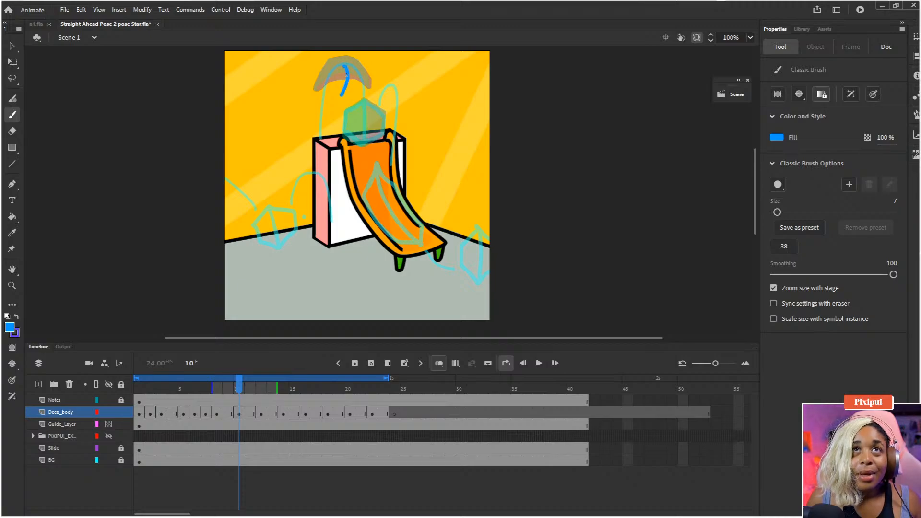
key("ctrl+z")
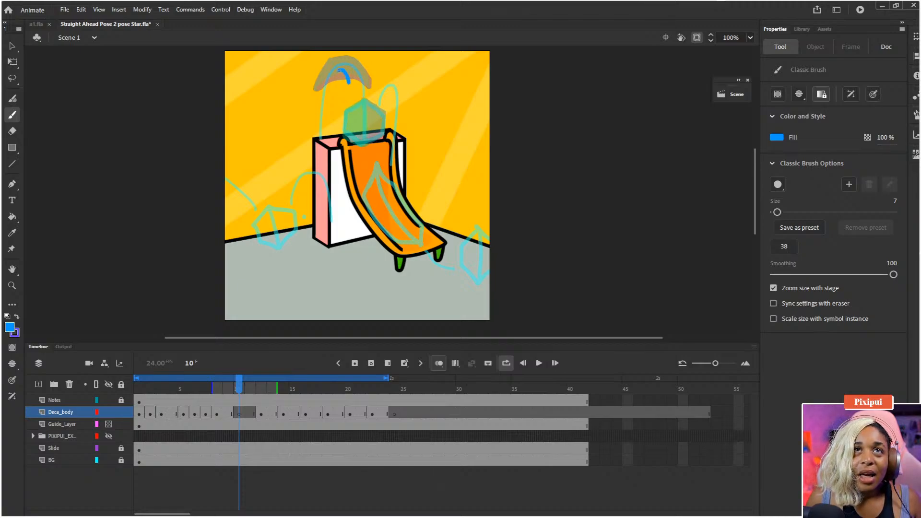
left_click_drag(344, 103, 361, 137)
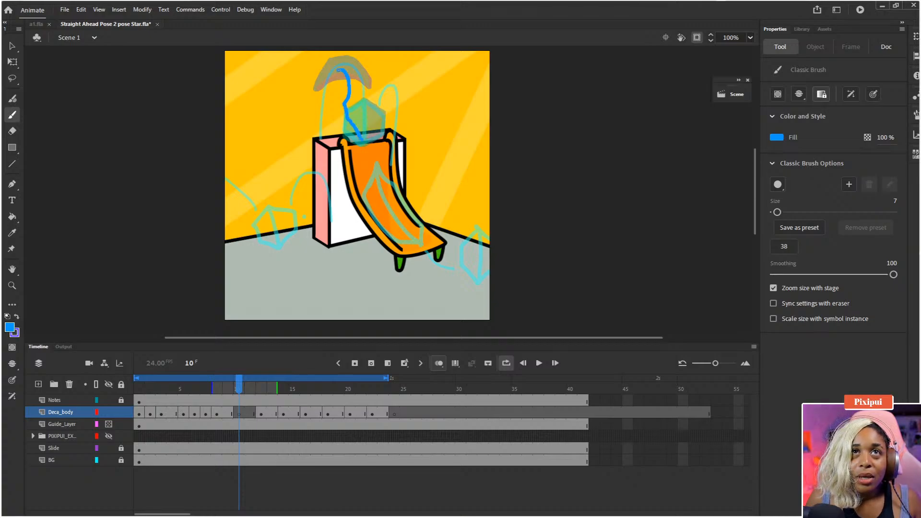
key("ctrl+z")
mouse_move(343, 69)
left_mouse_down()
mouse_move(346, 121)
mouse_move(361, 136)
mouse_move(379, 106)
mouse_move(377, 83)
mouse_move(344, 68)
mouse_move(360, 87)
mouse_move(365, 127)
left_mouse_up()
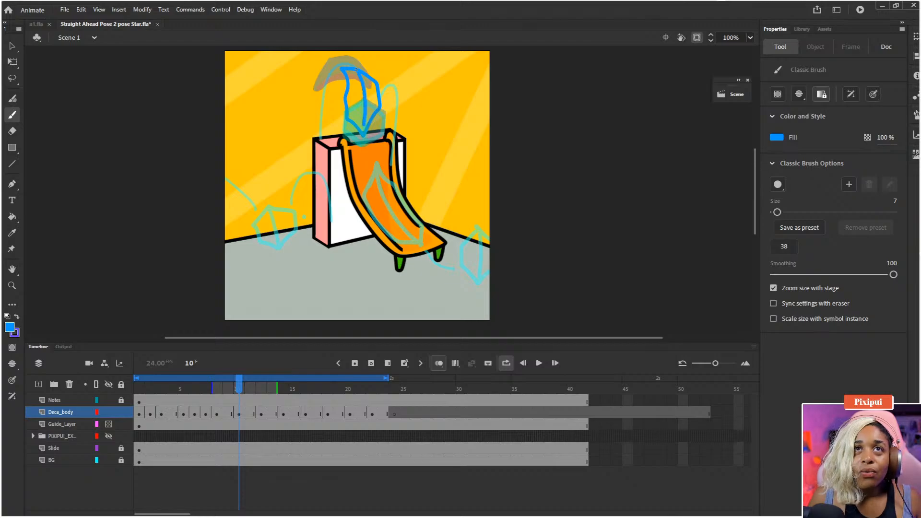
Fill the stretched block's left face blue and its right face purple on frame 10.
key("k")
left_click(358, 110)
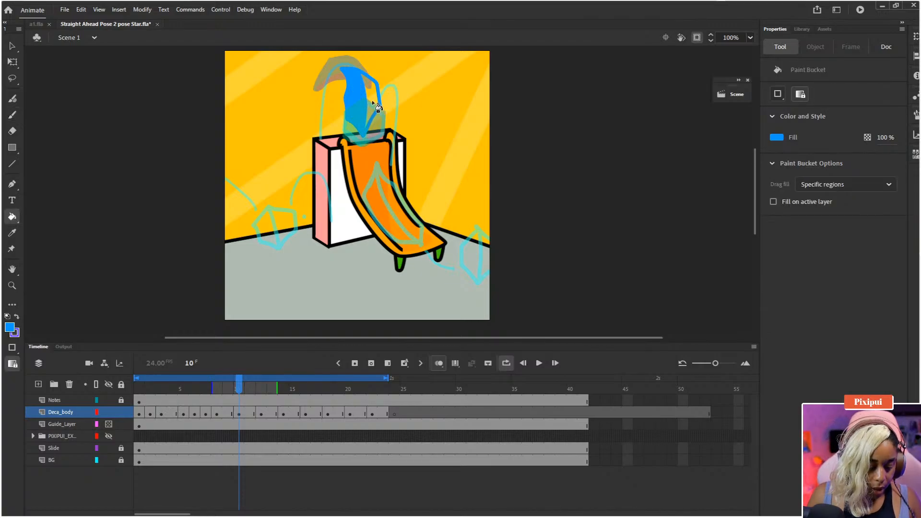
key("x")
left_click(376, 102)
Change the Classic Brush's painting mode and paint the remaining blue outline of the block's right face purple.
key("b")
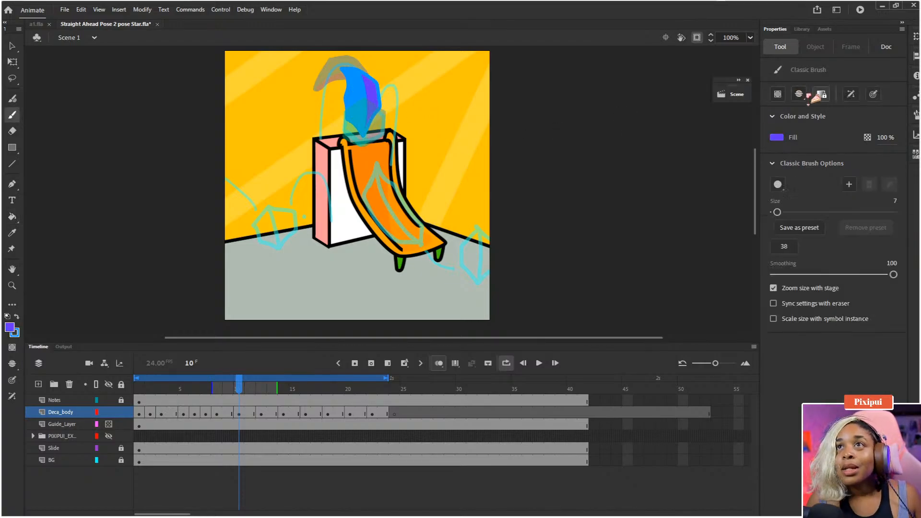
left_click(799, 94)
left_click(817, 120)
mouse_move(363, 75)
left_mouse_down()
mouse_move(380, 114)
mouse_move(368, 146)
mouse_move(377, 94)
left_mouse_up()
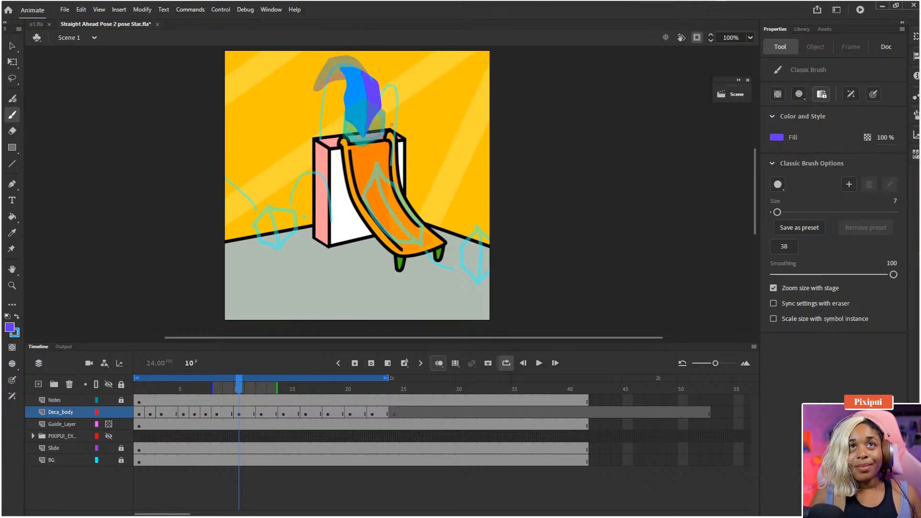
Flip back and forth through the block's poses up to frame 16 and play the animation to check how the jump flows.
key("comma")
key("comma")
key("comma")
key("comma")
key("comma")
key("comma")
key("comma")
key("comma")
key("comma")
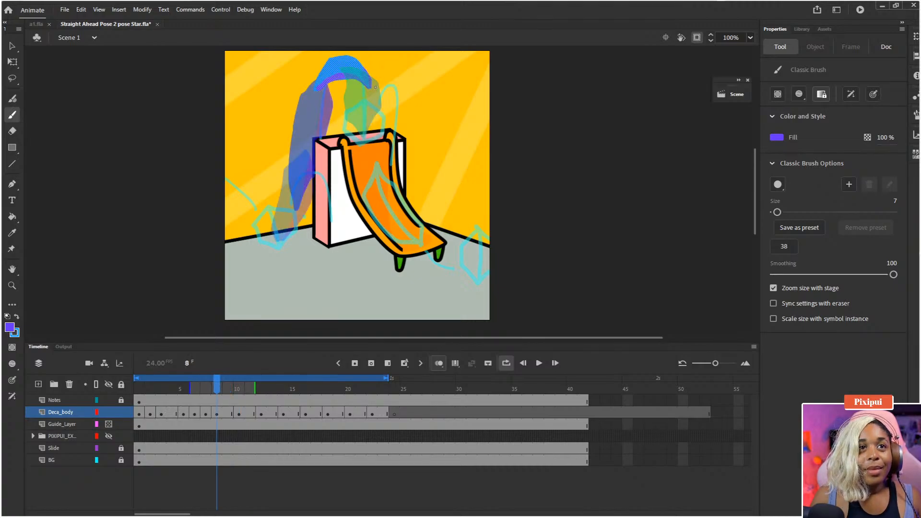
key("period")
key("period")
key("period")
key("period")
key("period")
key("period")
key("period")
key("period")
key("period")
key("period")
key("period")
key("period")
key("period")
key("period")
key("period")
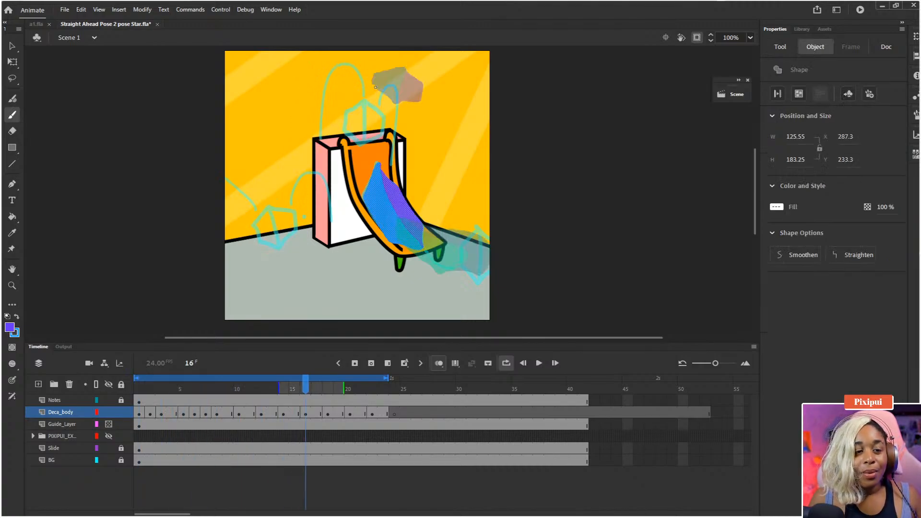
key("Return")
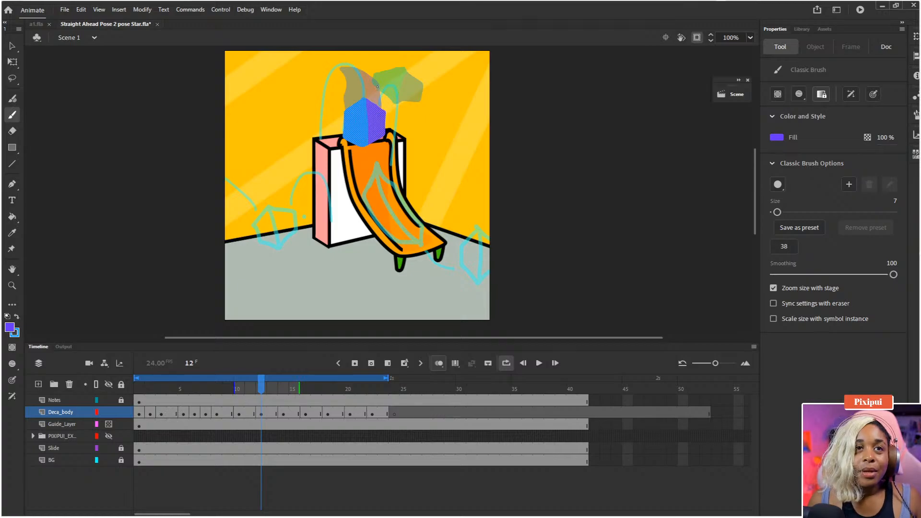
Extend the frame 12 hexagon pose by two frames on Deca_body and add a keyframe duplicating it at frame 14.
left_click(263, 415)
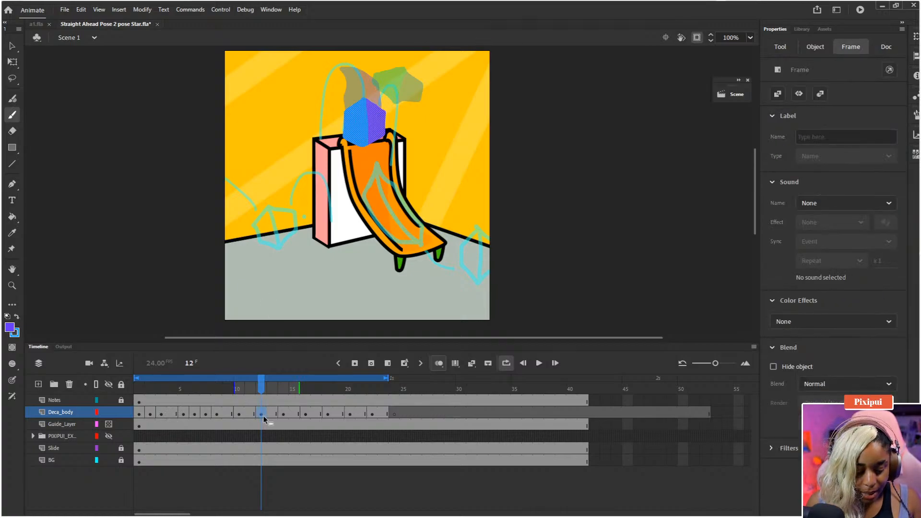
left_click_drag(263, 418, 283, 418)
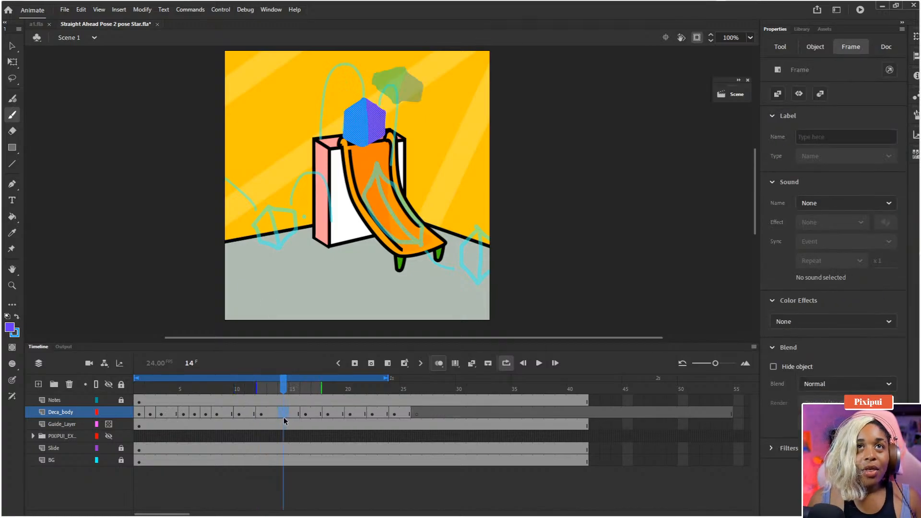
left_click(283, 414)
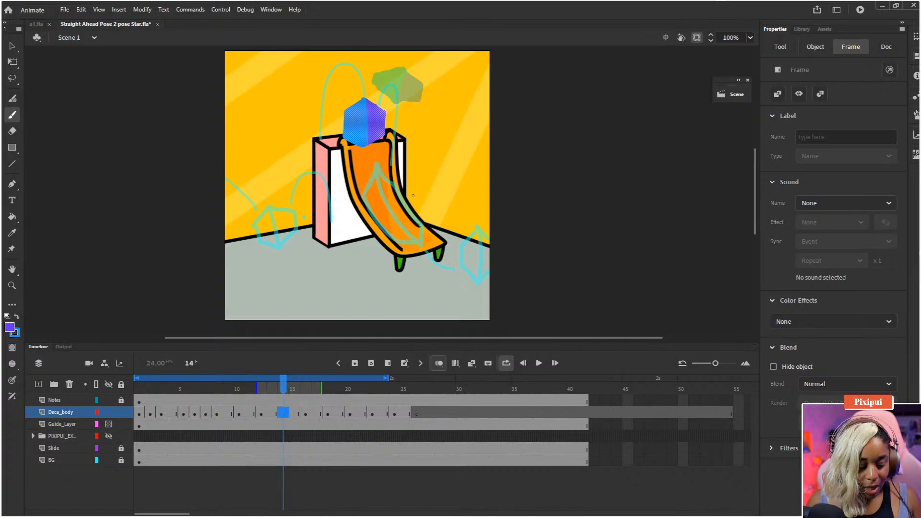
Squash and skew the block on frame 14 with Free Transform to about 96 by 62 px, keeping it at the slide's top.
key("q")
left_click_drag(364, 122, 364, 144)
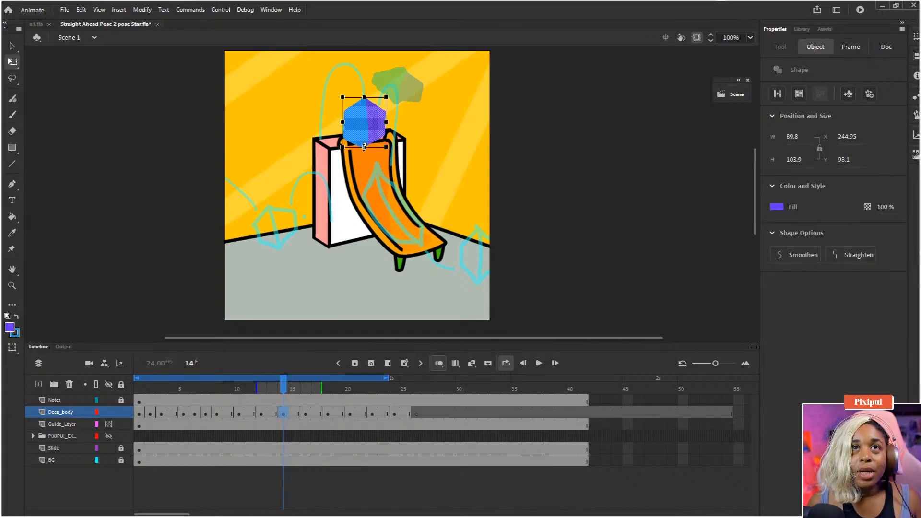
left_click_drag(365, 98, 401, 118)
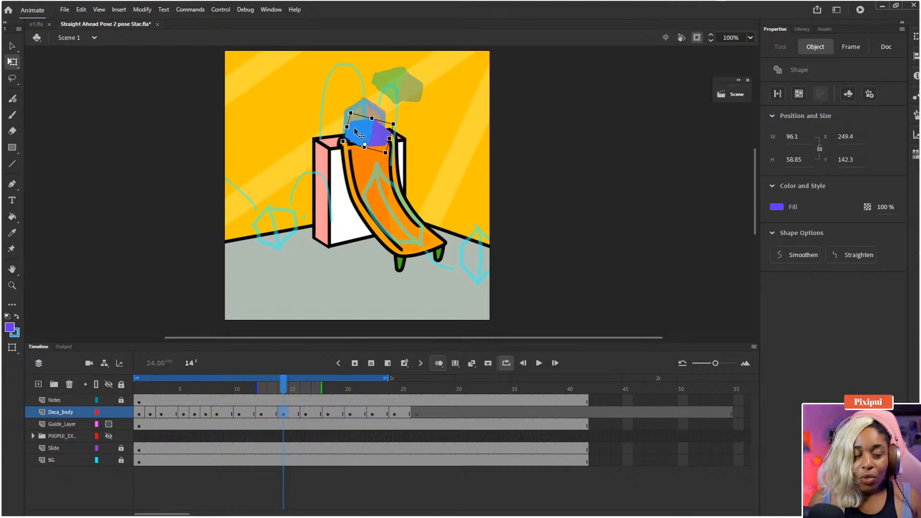
left_click_drag(342, 145, 343, 147)
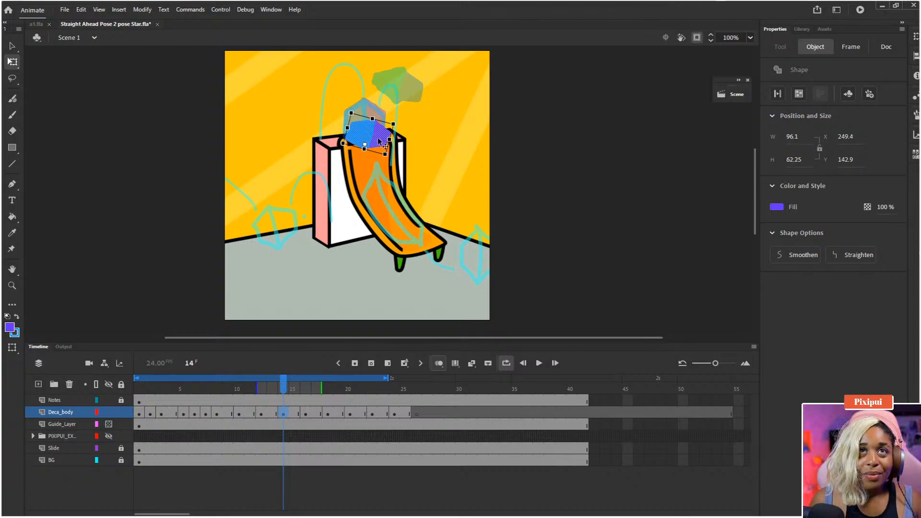
left_click(386, 154)
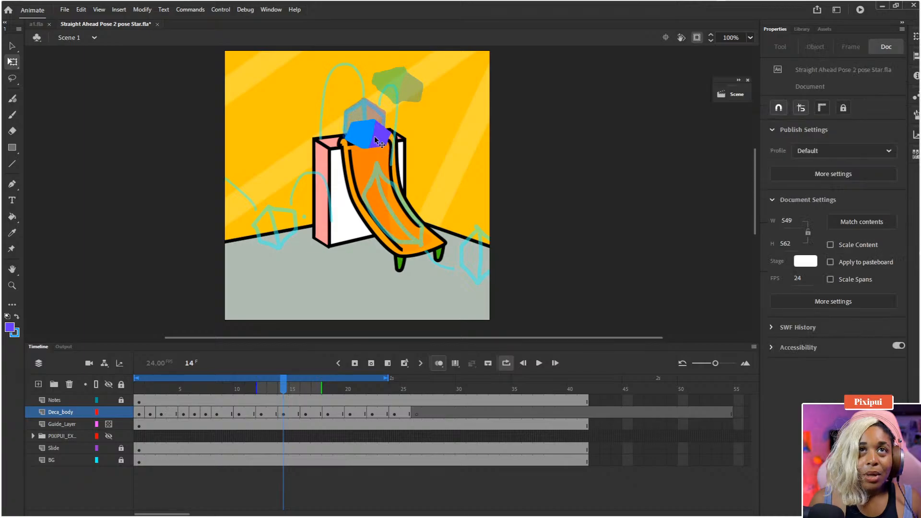
Select both faces of the squashed block and nudge it up 7 px and left 2 px.
left_click(378, 139)
left_click(353, 135, "shift")
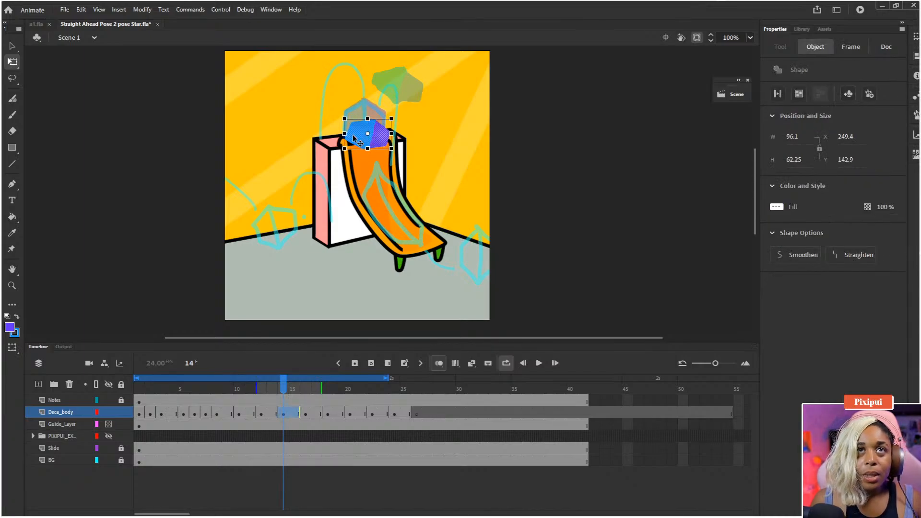
key("Up")
key("Up")
key("Up")
key("Up")
key("Up")
key("Up")
key("Up")
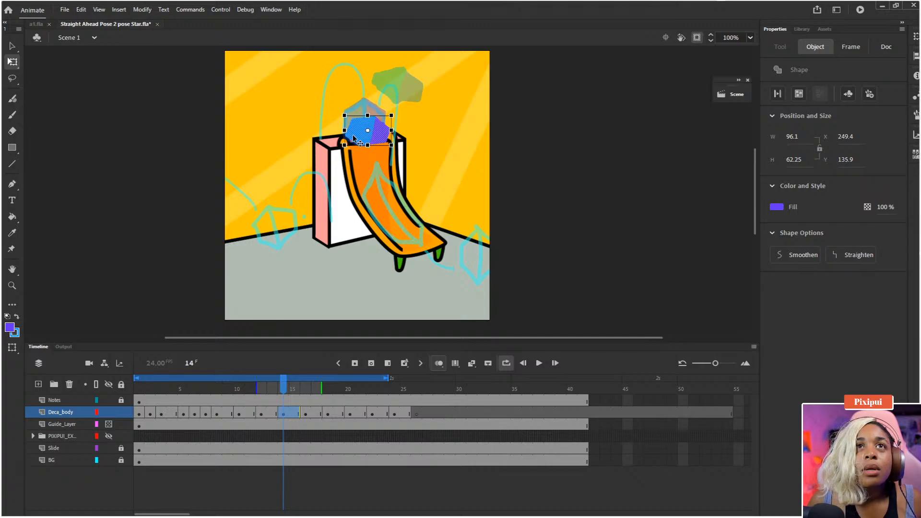
key("Left")
key("Left")
left_click(674, 174)
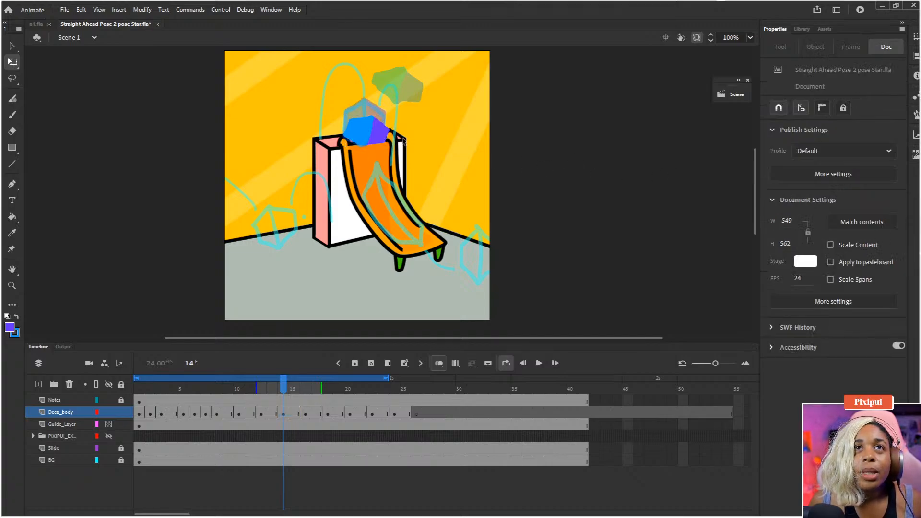
Play the animation and scrub back from frame 14 to frame 7 to check the squash on landing.
left_click(272, 413)
left_click(281, 390)
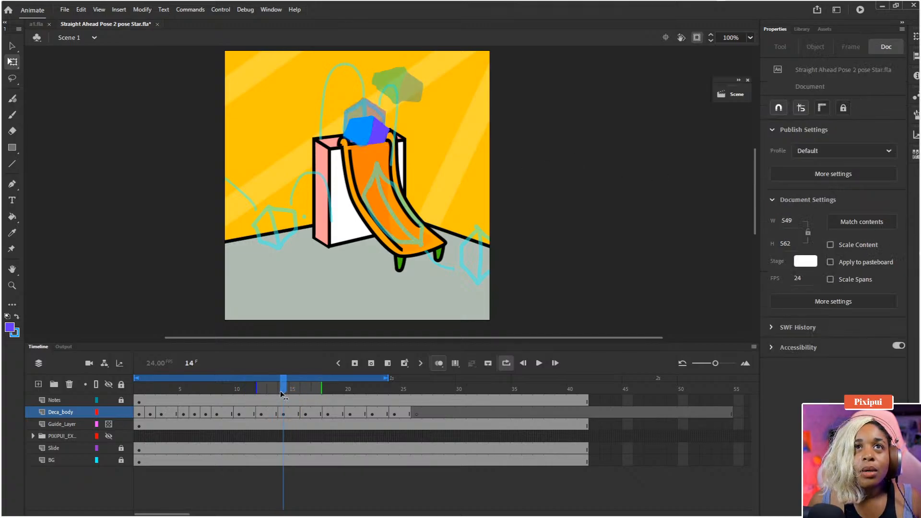
left_click(197, 412)
key("Return")
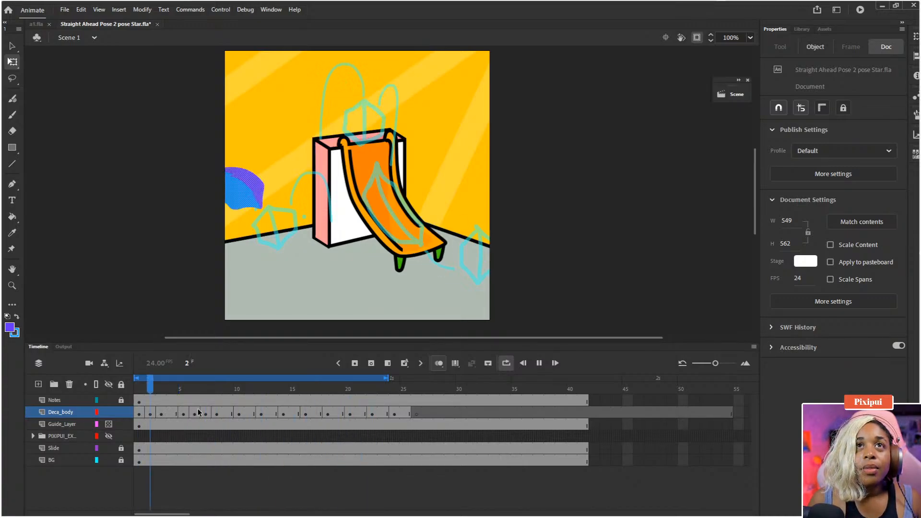
key("Return")
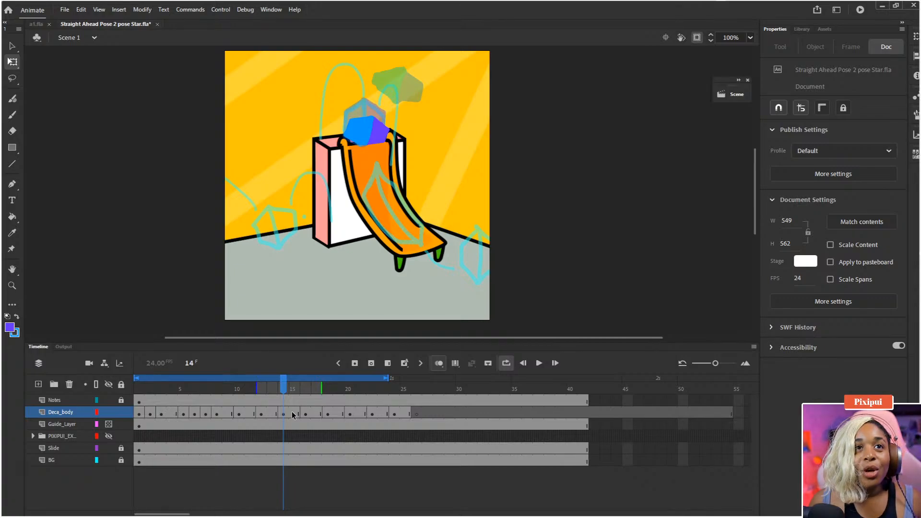
left_click_drag(287, 387, 201, 386)
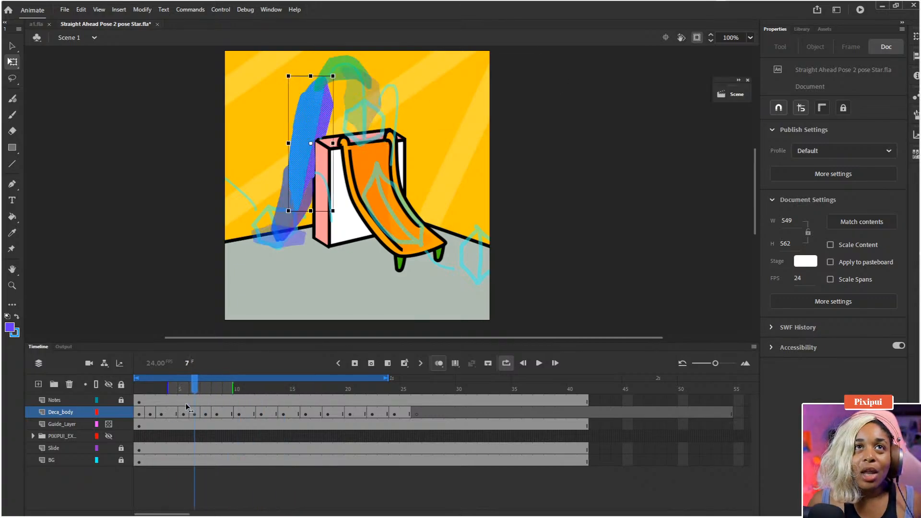
Go over the hexagon pose on frames 12 and 13 and save the document.
left_click(261, 413)
left_click(272, 414)
key("ctrl+s")
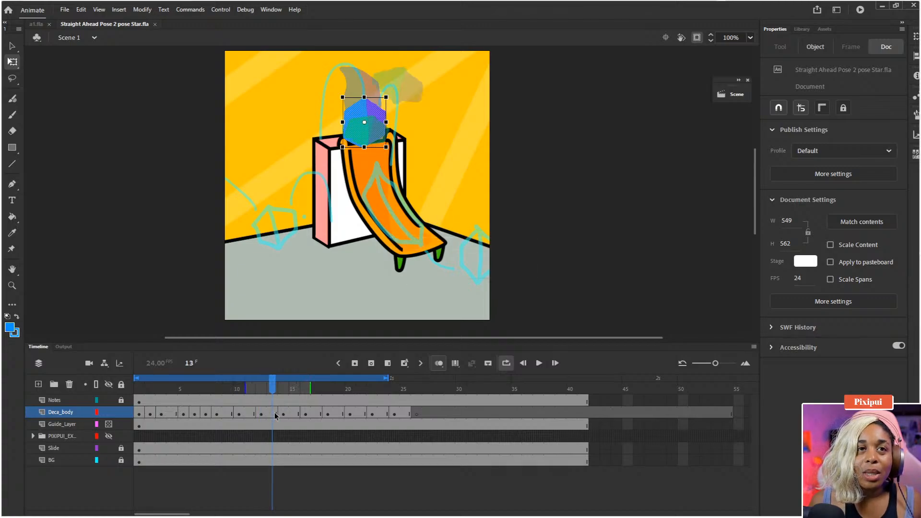
Insert a blank keyframe at frame 15 on the Deca_body layer, following the squashed pose.
left_click_drag(280, 398, 292, 416)
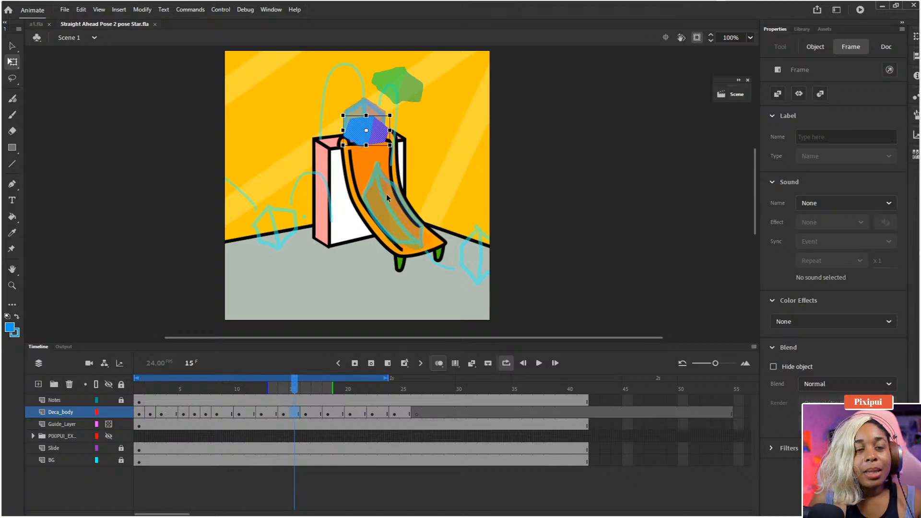
left_click(329, 153)
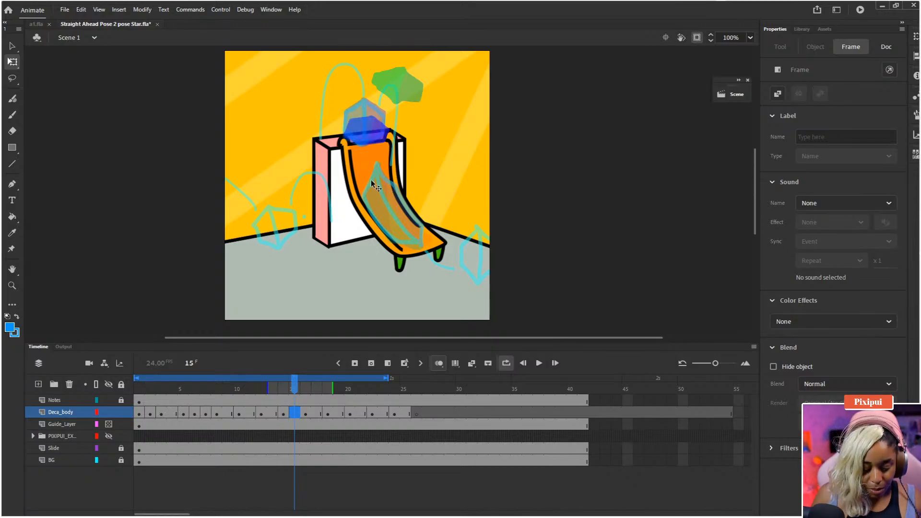
key("b")
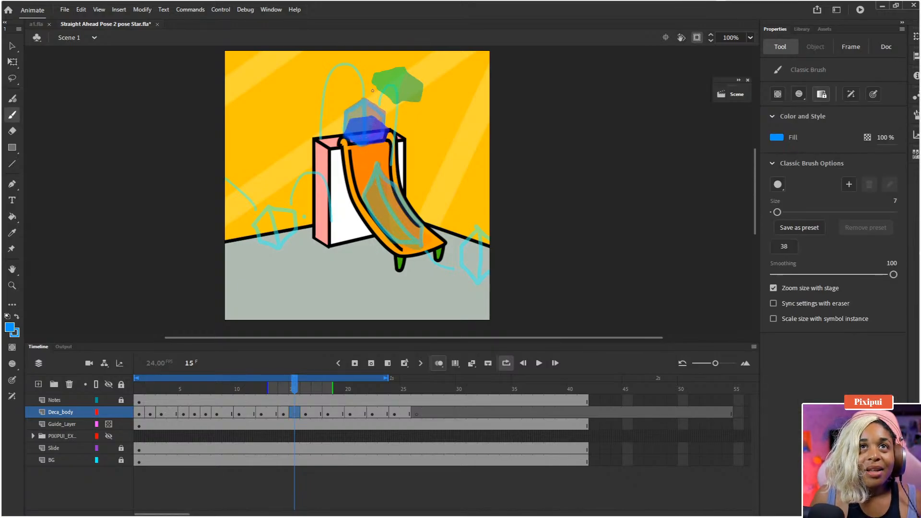
mouse_move(386, 74)
left_mouse_down()
mouse_move(363, 91)
mouse_move(357, 115)
mouse_move(365, 129)
mouse_move(399, 77)
left_mouse_up()
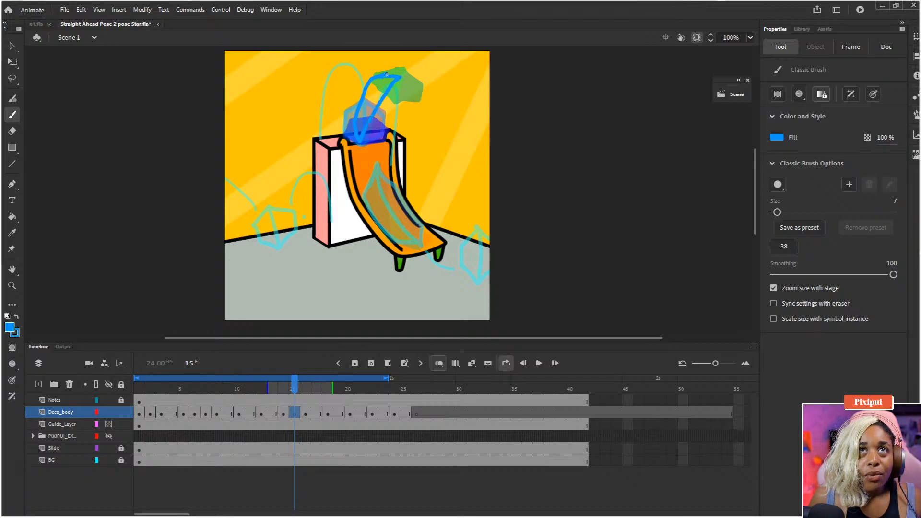
key("ctrl+z")
key("ctrl+z")
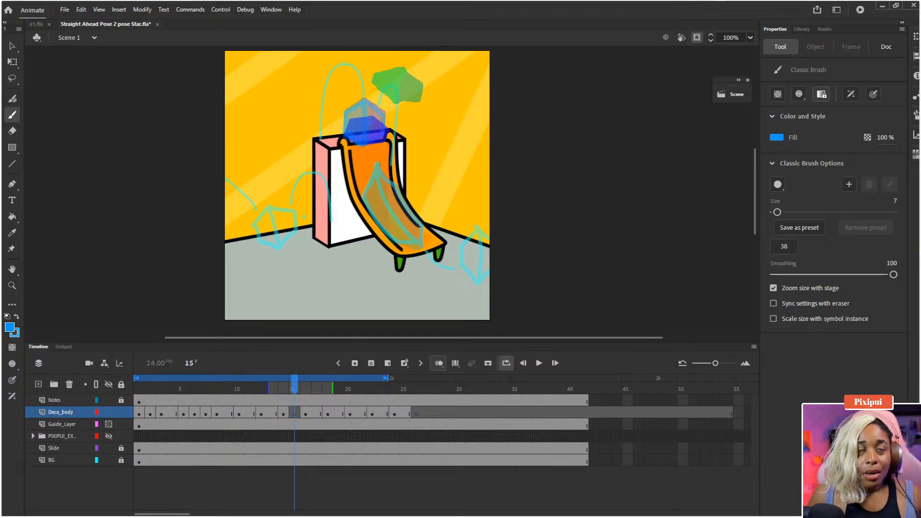
Set the Classic Brush to Paint Normal, outline the stretched block's curved first face on frame 15 above the squashed pose, and fill it blue.
left_click(799, 94)
left_click(822, 108)
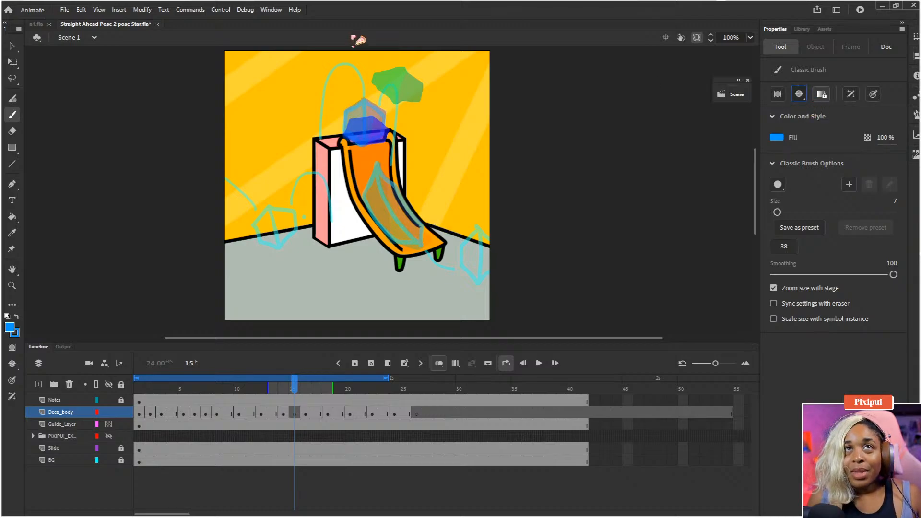
mouse_move(375, 84)
left_mouse_down()
mouse_move(395, 75)
mouse_move(359, 114)
mouse_move(356, 134)
mouse_move(395, 77)
left_mouse_up()
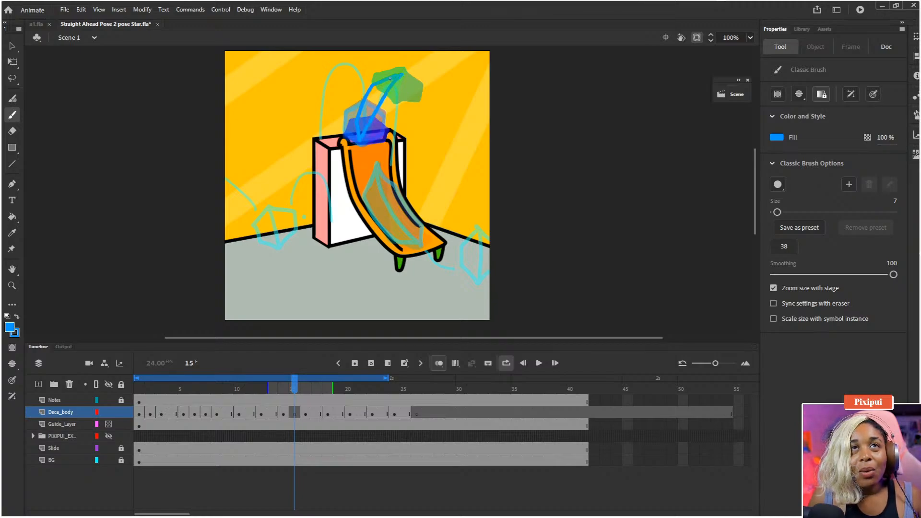
key("k")
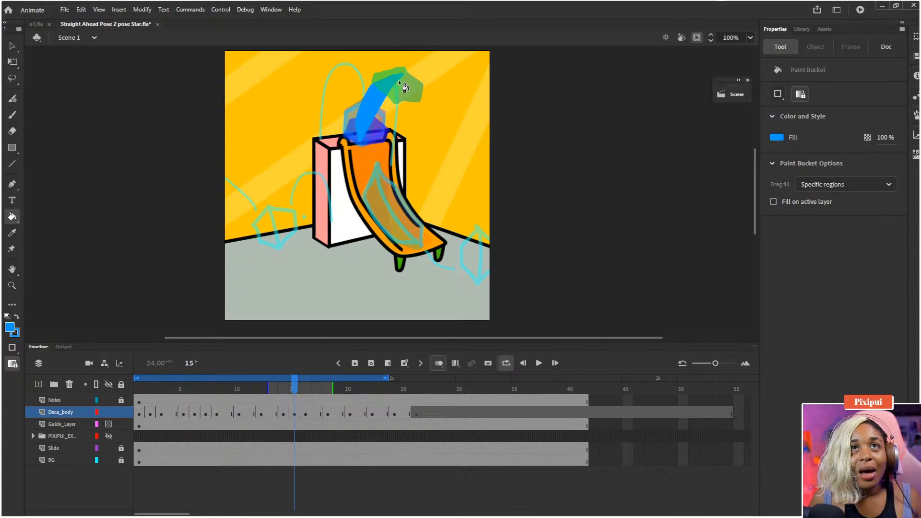
Outline the stretched block's adjoining side face on frame 15 and fill it with the same blue.
key("b")
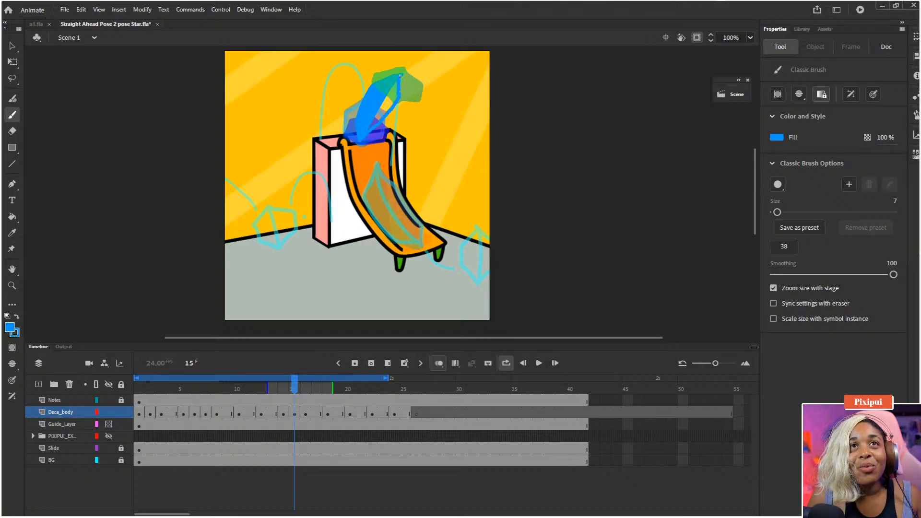
key("k")
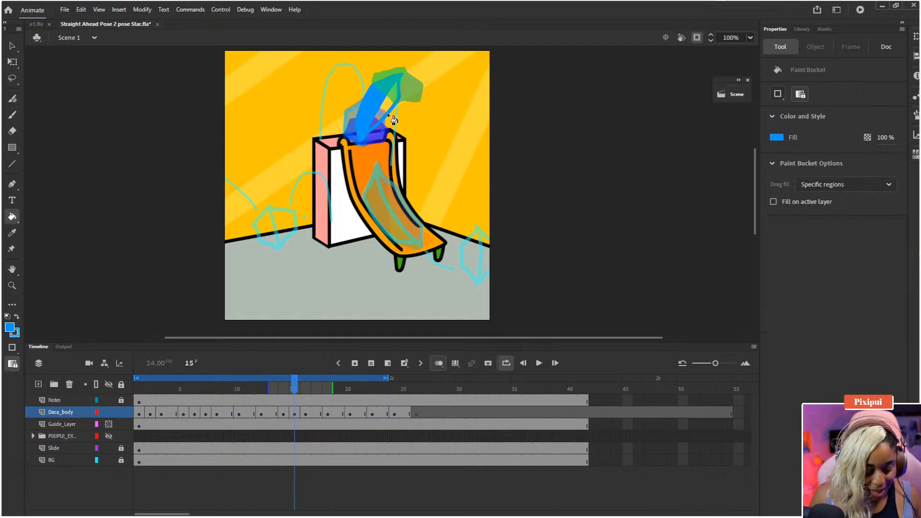
left_click(395, 111)
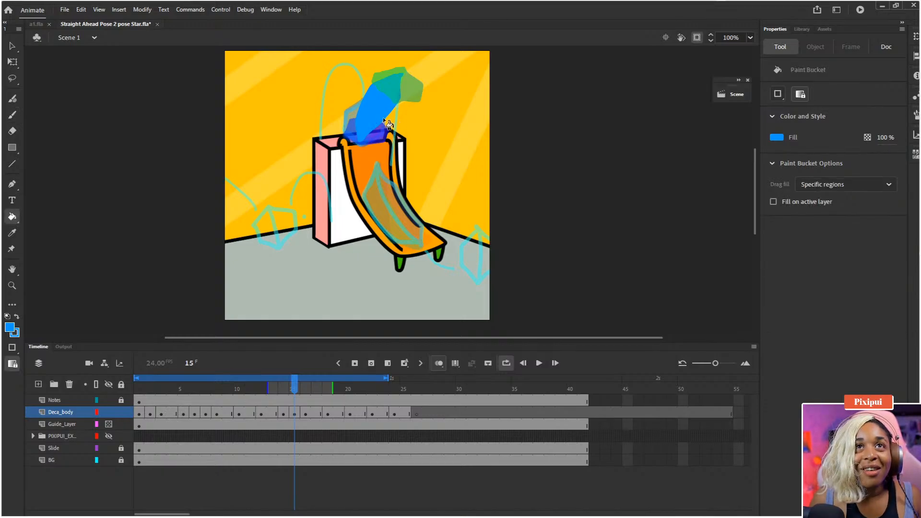
Sample the purple of the squashed block's side face on frame 14 as the fill colour and return to frame 15.
key("comma")
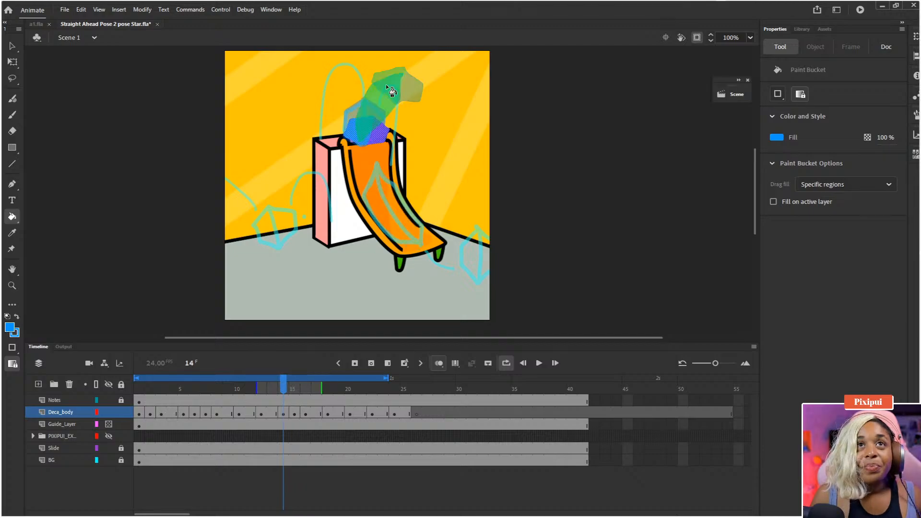
key("comma")
key("period")
key("i")
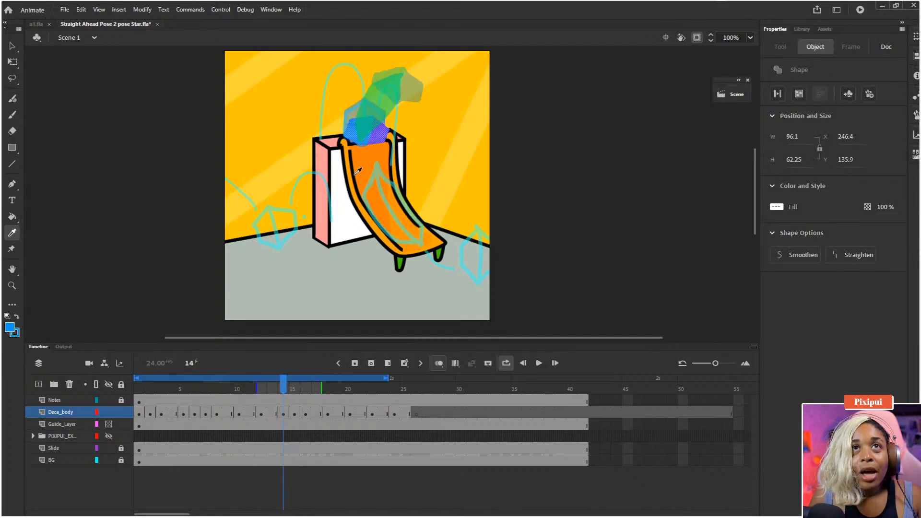
left_click(375, 139)
key("period")
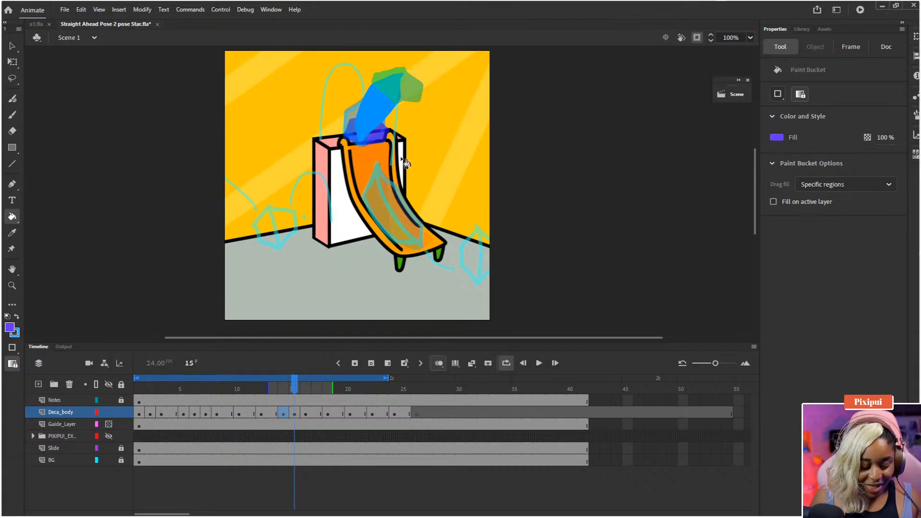
Set the brush to Paint Fills Only and paint the stretched block's side face purple on frame 15.
key("b")
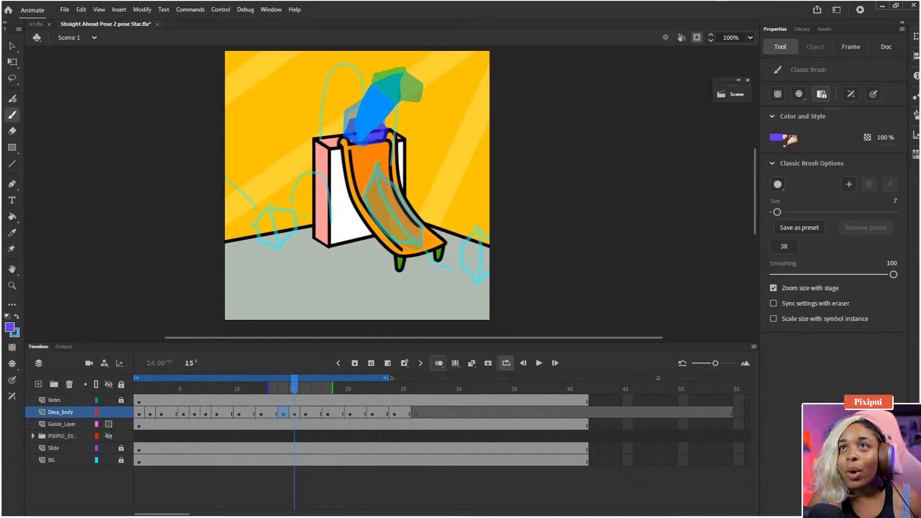
left_click(799, 94)
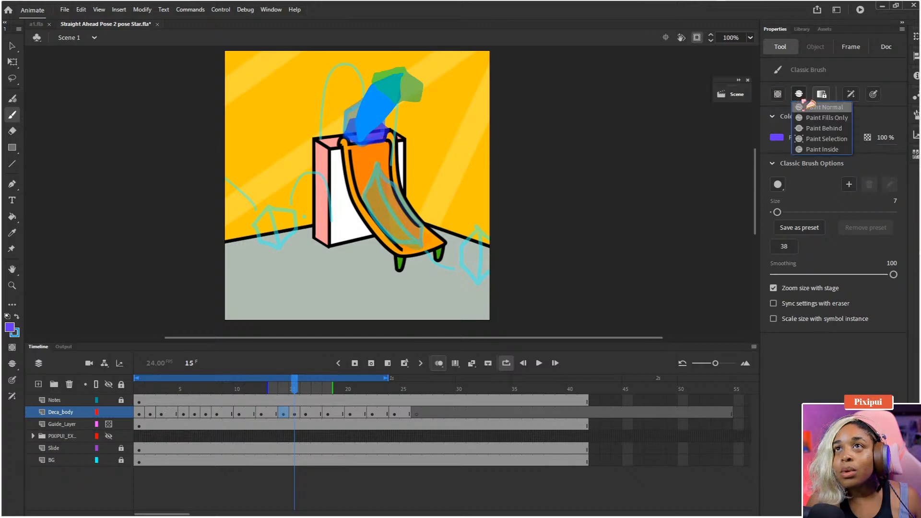
left_click(810, 117)
mouse_move(361, 140)
left_mouse_down()
mouse_move(405, 85)
mouse_move(363, 139)
left_mouse_up()
Rewind to frame 1, play the animation and step back to frame 15 to check the new stretched pose.
key("comma")
key("comma")
key("comma")
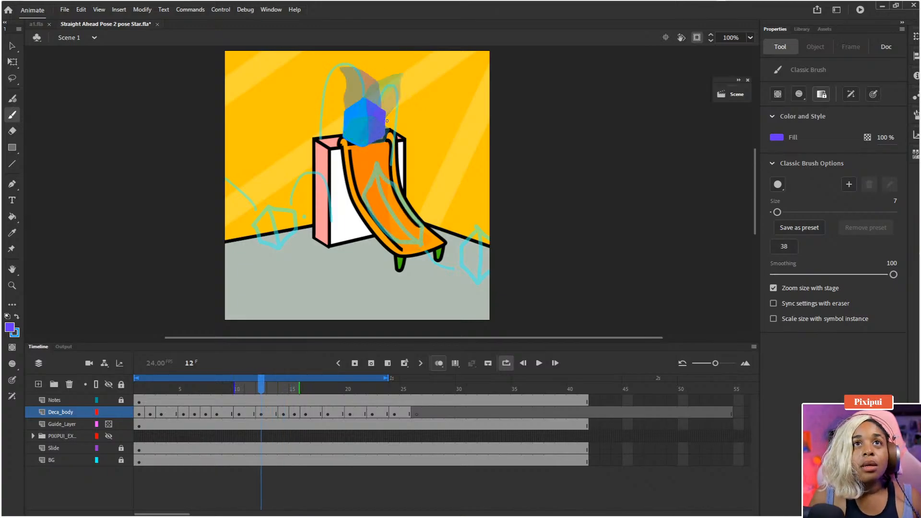
key("comma")
key("comma")
key("comma")
key("comma")
key("comma")
key("comma")
key("comma")
key("comma")
key("comma")
key("comma")
key("comma")
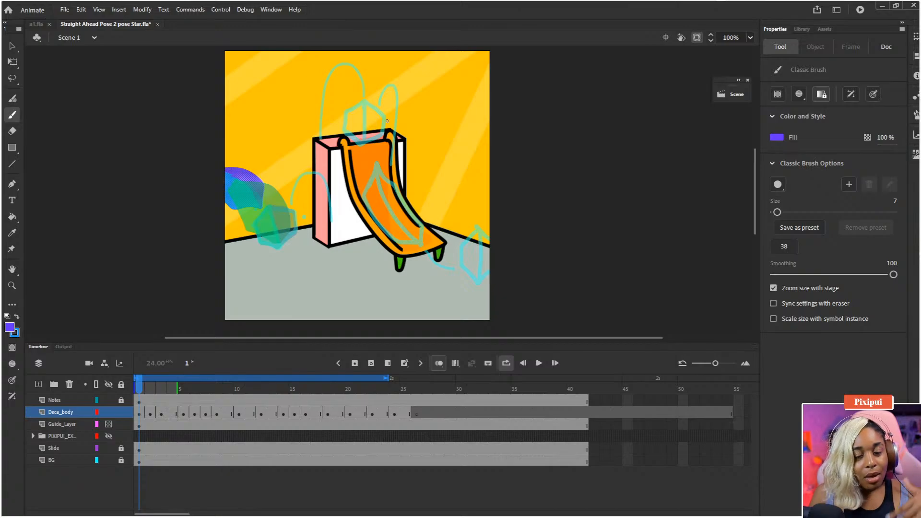
key("Return")
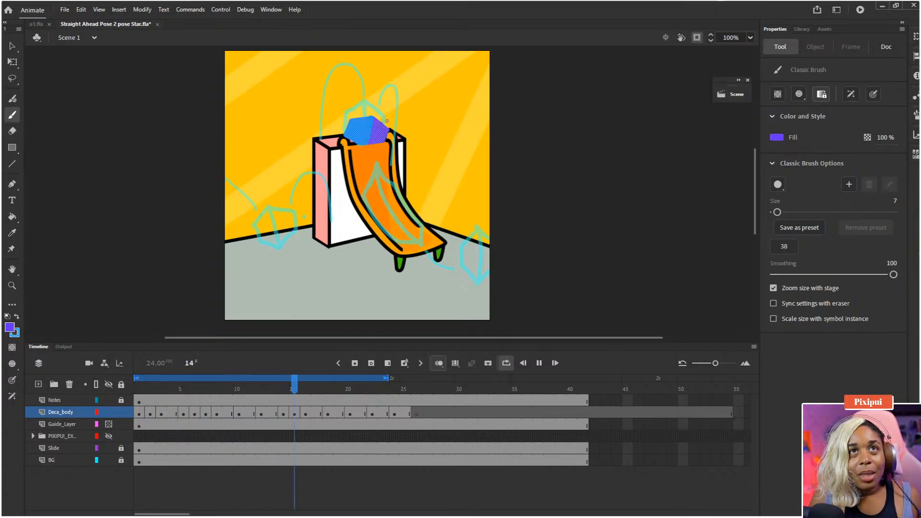
key("Return")
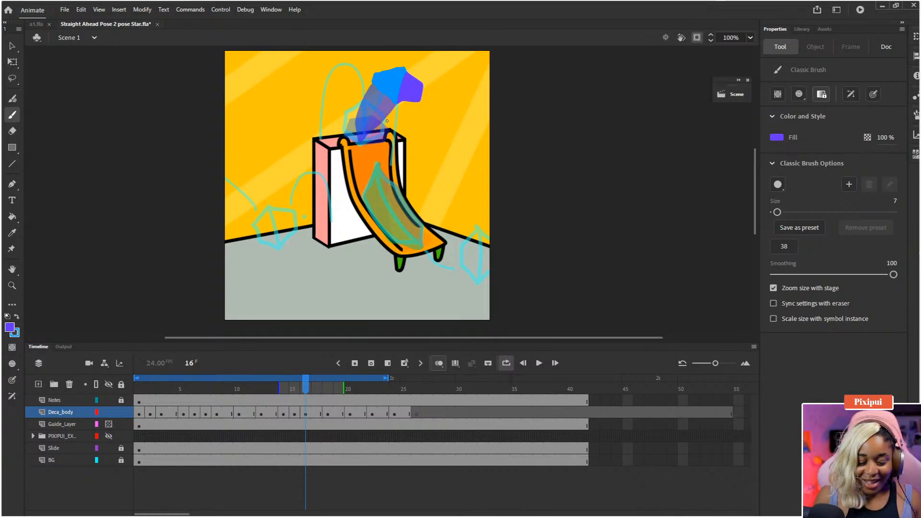
key("Return")
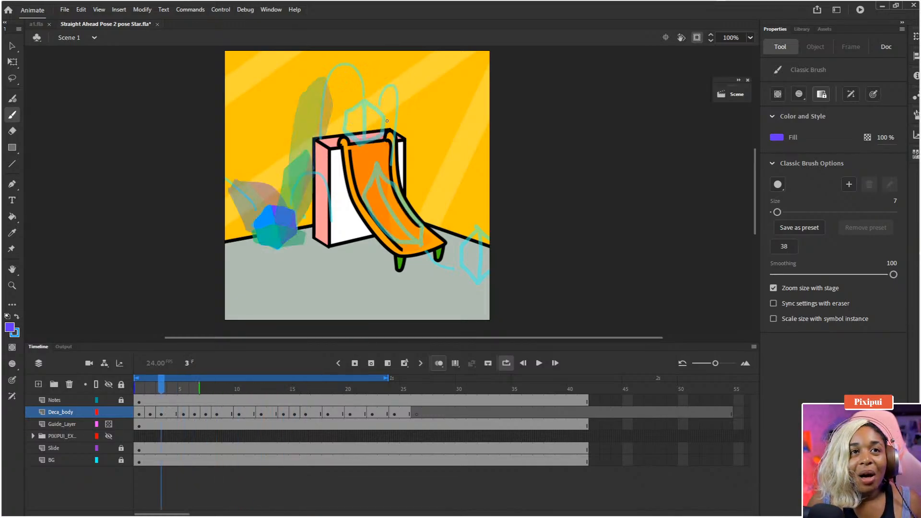
key("Return")
key("comma")
key("comma")
key("comma")
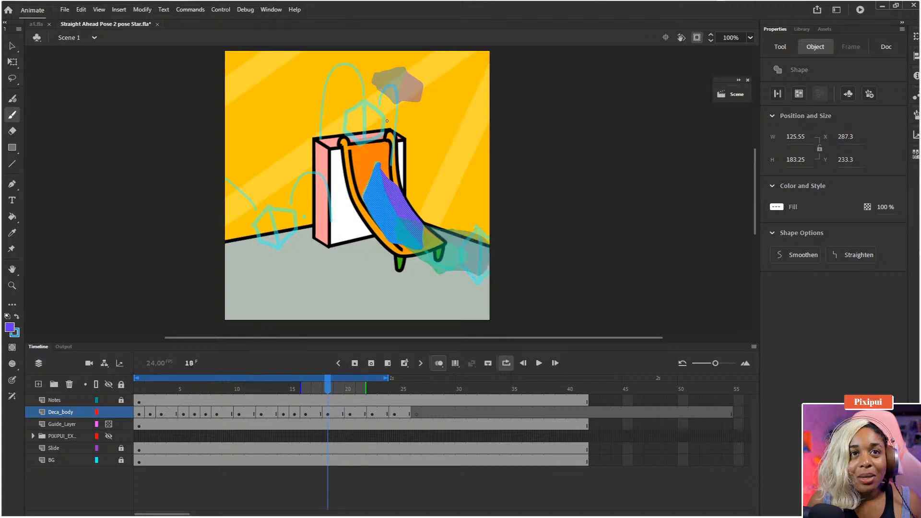
key("comma")
key("comma")
key("period")
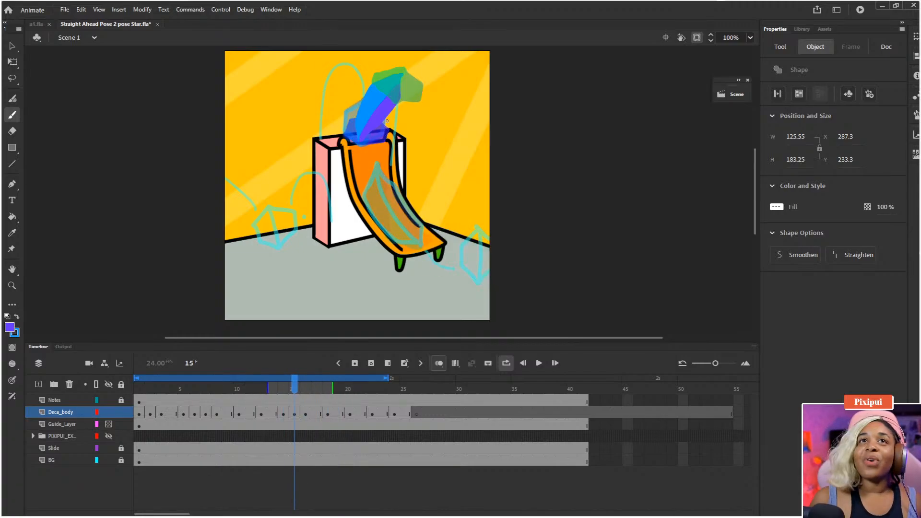
Select both faces of the airborne block on frame 17 and nudge them 20 px left.
key("period")
key("period")
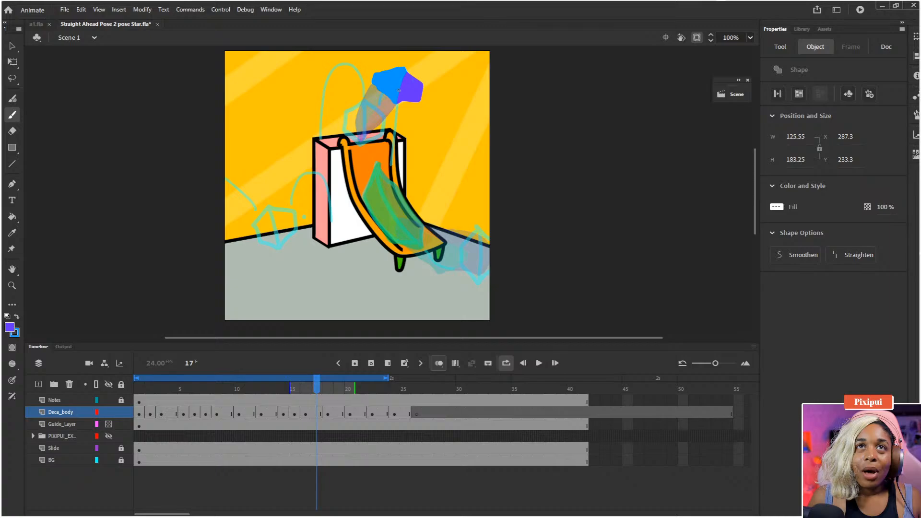
key("q")
left_click(411, 94)
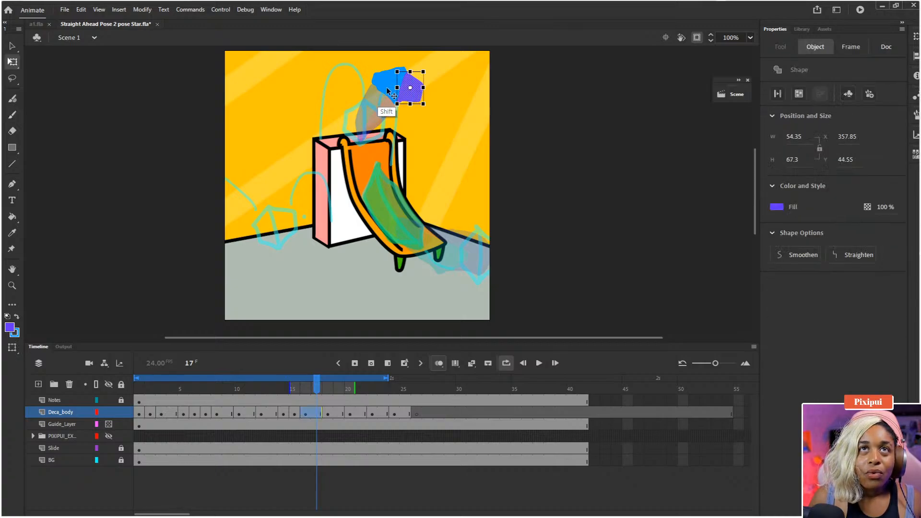
key("Left")
key("Left")
key("Left")
key("Left")
key("Left")
key("Left")
key("Left")
key("Left")
key("Left")
key("Left")
key("Left")
key("Left")
key("Left")
key("Left")
key("Left")
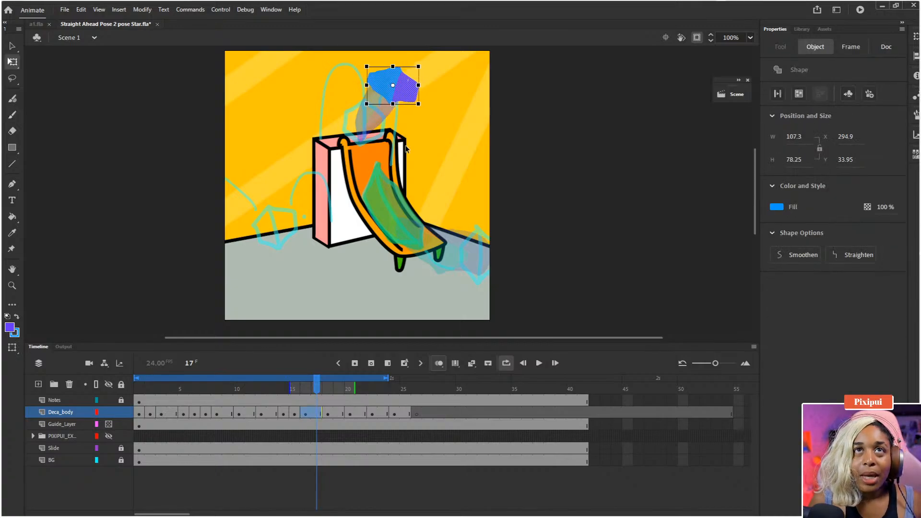
key("Left")
key("Left")
key("Left")
key("Left")
key("Left")
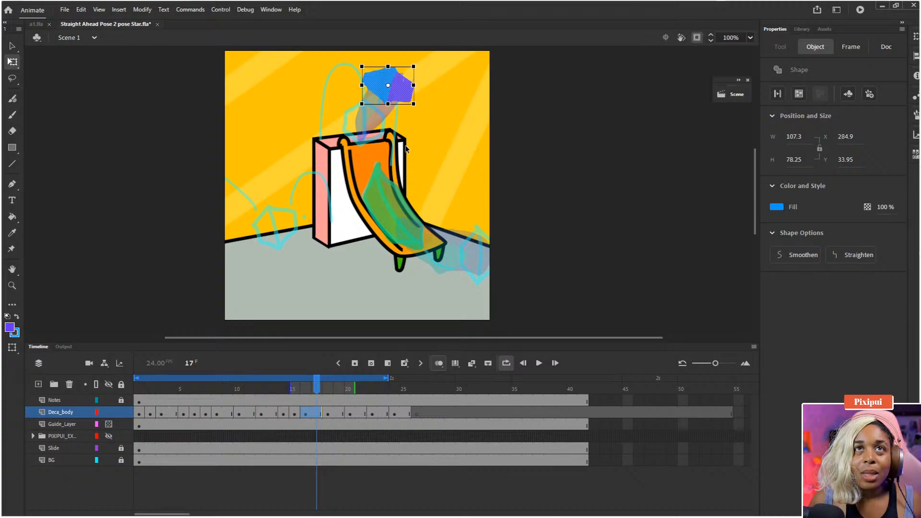
Rotate the stretched block on frame 15 slightly counterclockwise about its base and scrub the neighbouring frames to check the motion.
left_click(294, 414)
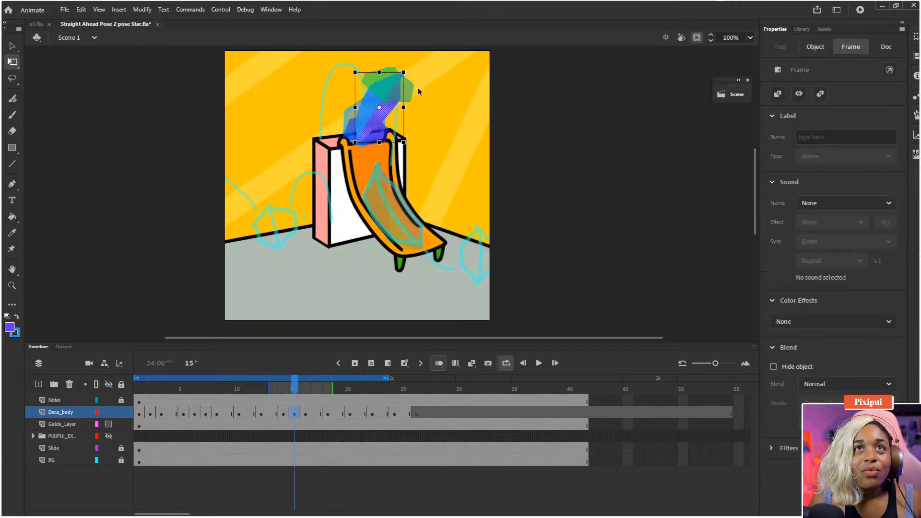
left_click(379, 112)
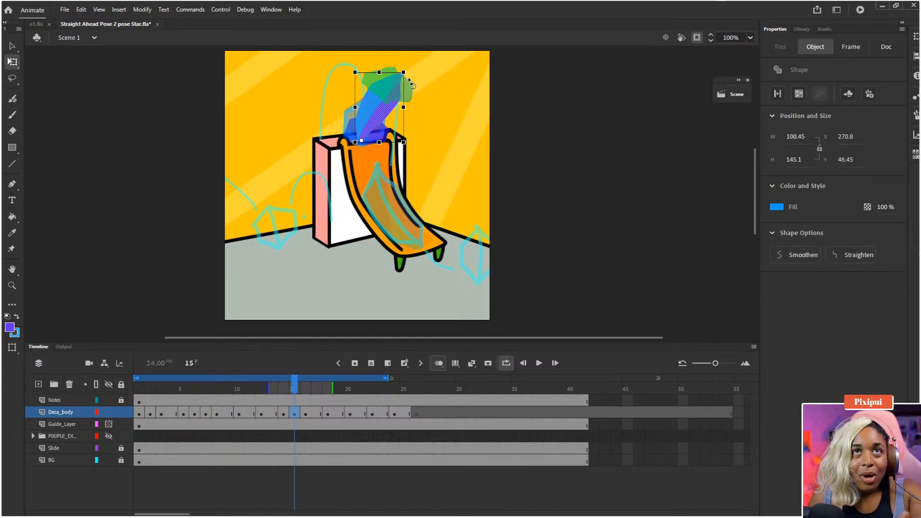
left_click_drag(413, 76, 406, 67)
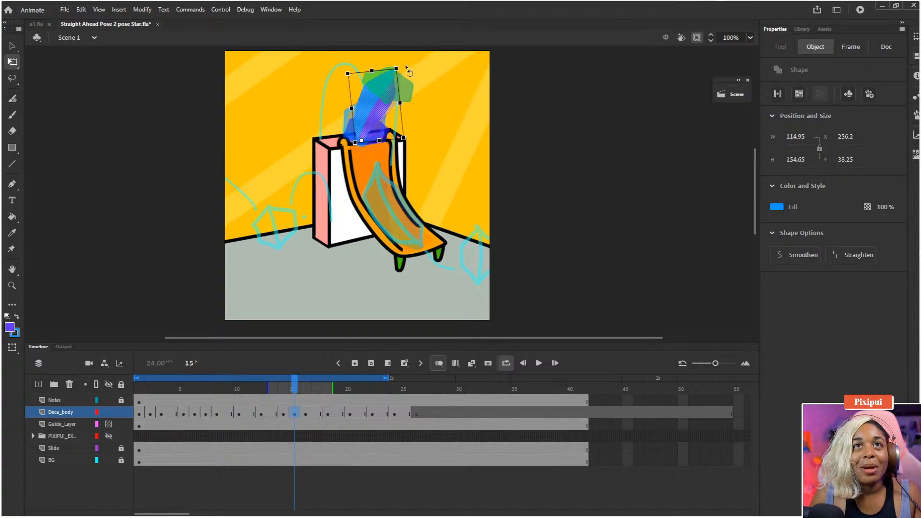
left_click(293, 387)
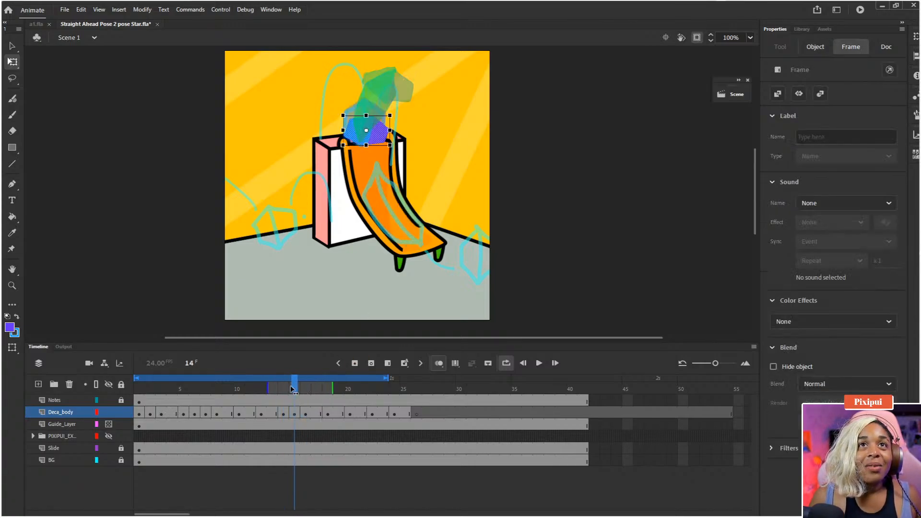
left_click_drag(292, 388, 325, 388)
Save the document and insert a blank keyframe at frame 17 on the Deca_body layer.
left_click(316, 413)
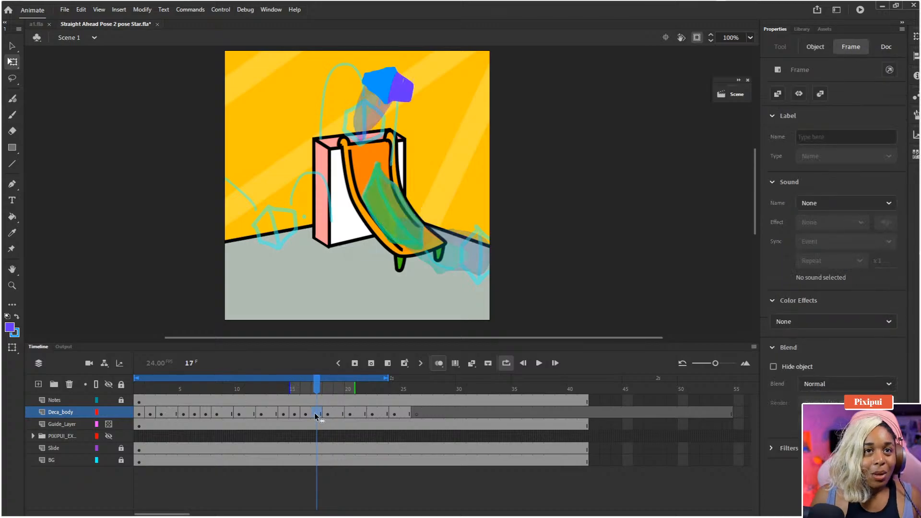
key("ctrl+s")
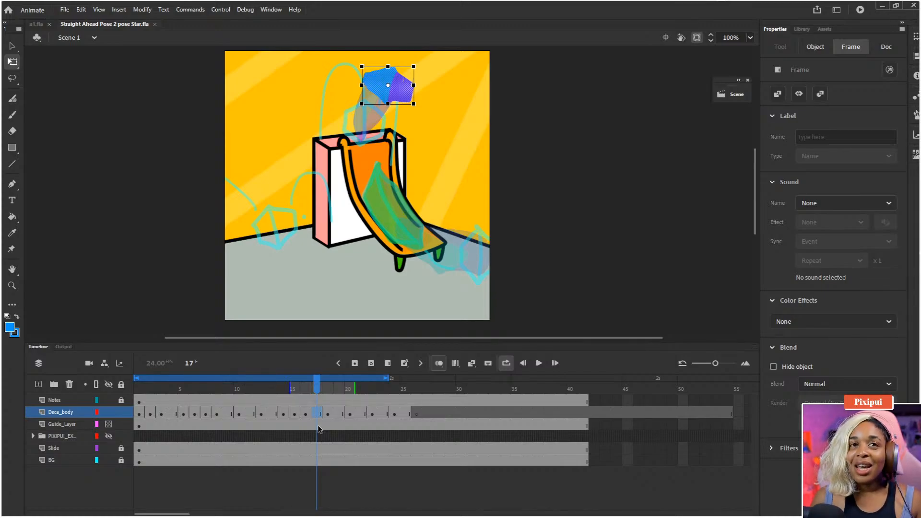
left_click(282, 143)
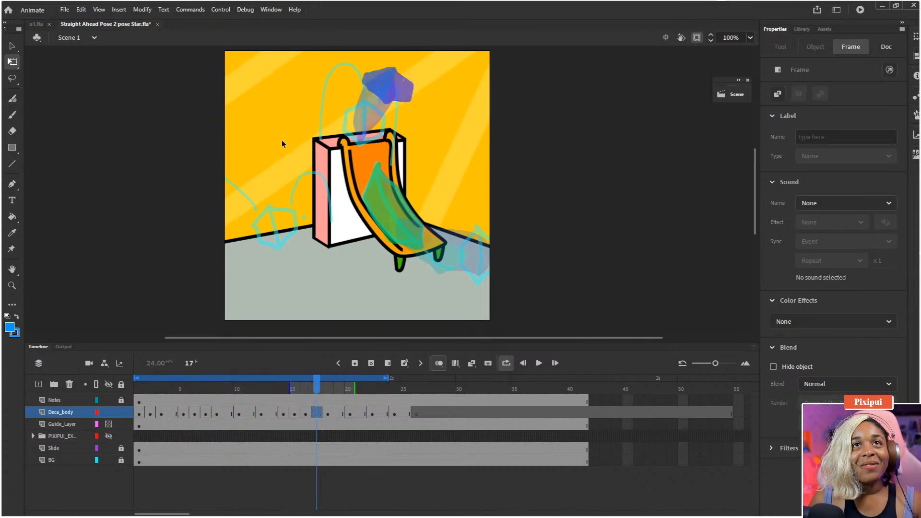
key("b")
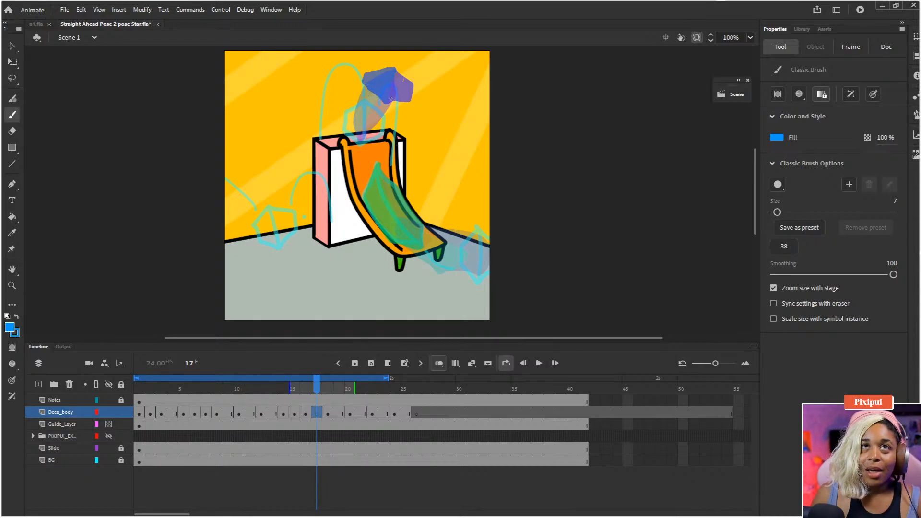
mouse_move(385, 81)
left_mouse_down()
mouse_move(373, 121)
mouse_move(390, 116)
mouse_move(384, 78)
mouse_move(361, 123)
mouse_move(366, 178)
mouse_move(383, 207)
mouse_move(383, 79)
left_mouse_up()
key("ctrl+z")
Outline the stretched falling block on frame 17 with the blue Classic Brush, from the airborne pose toward the slide, and fill its left face blue.
left_click(799, 94)
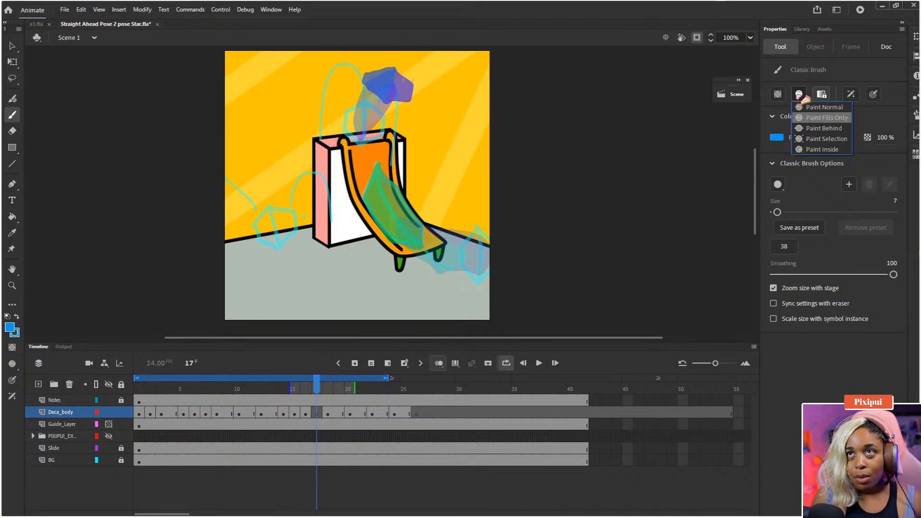
left_click(791, 118)
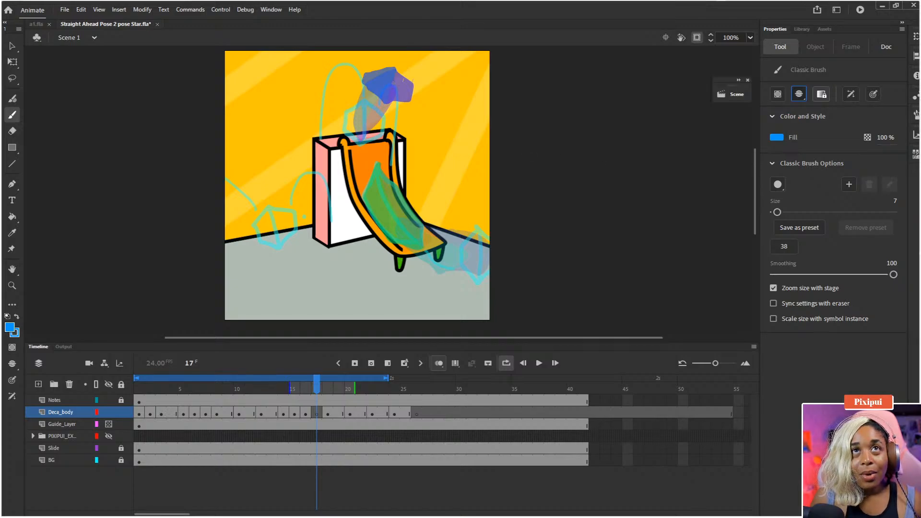
mouse_move(387, 79)
left_mouse_down()
mouse_move(371, 100)
mouse_move(362, 151)
mouse_move(375, 201)
mouse_move(389, 213)
mouse_move(377, 197)
mouse_move(389, 78)
left_mouse_up()
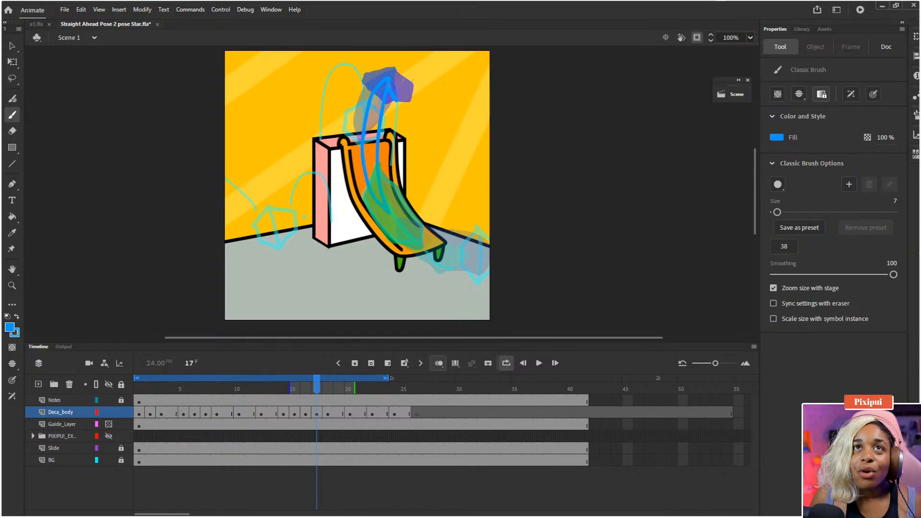
left_click_drag(396, 100, 388, 192)
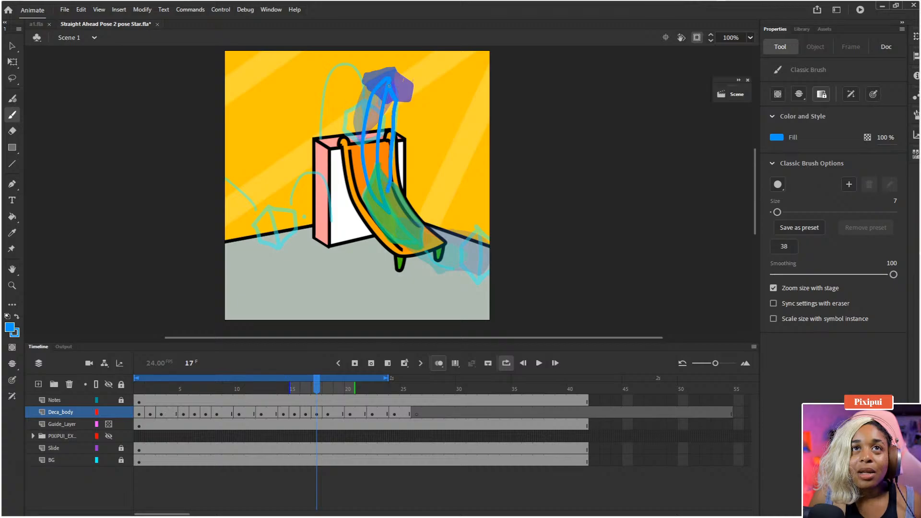
key("k")
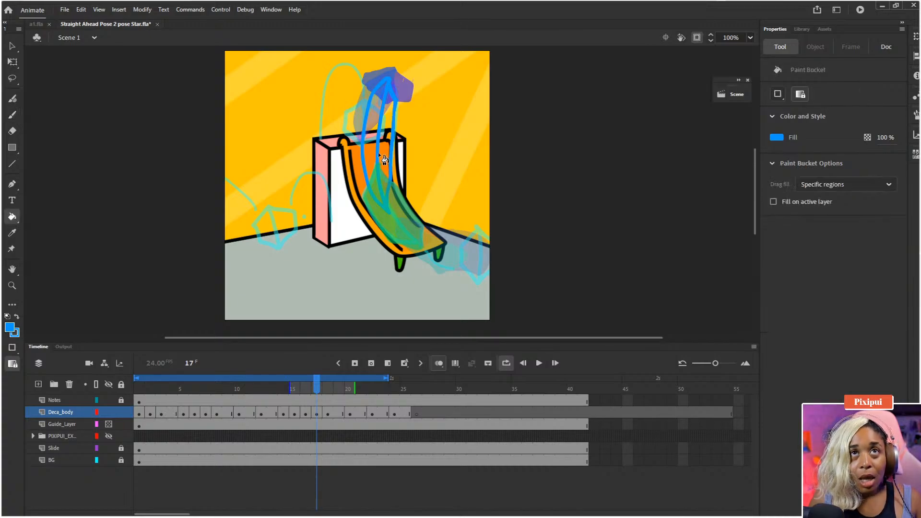
left_click(370, 168)
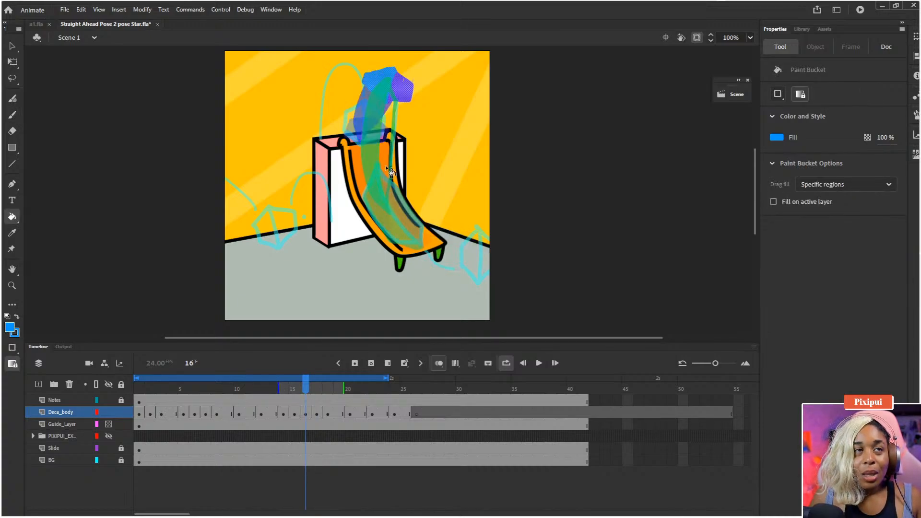
Sample the purple from the block's right face on frame 16 and fill the stretched block's right face with it on frame 17.
key("i")
left_click(406, 84)
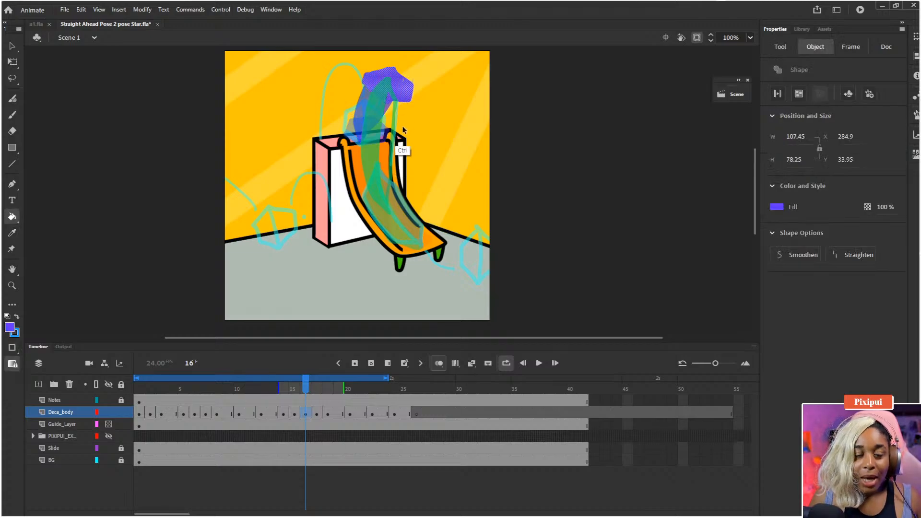
key(".")
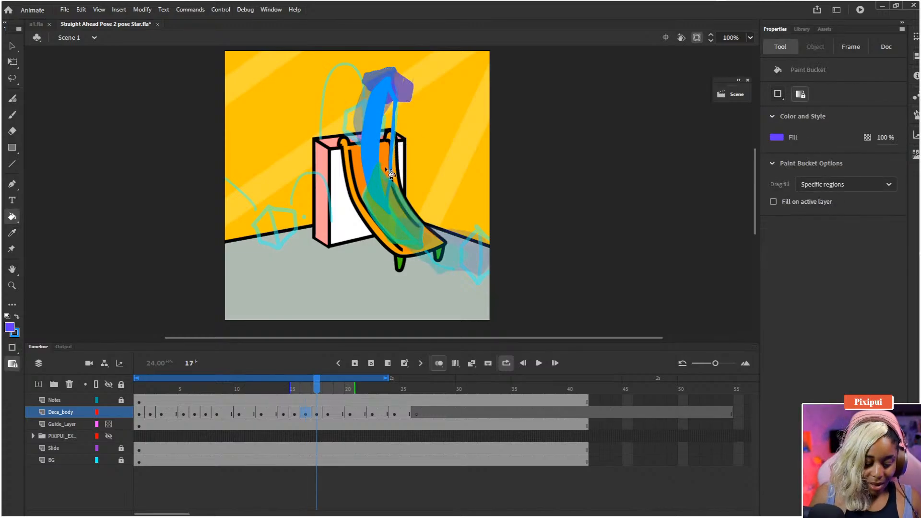
left_click(383, 161)
Widen and extend the stretched block's purple face on frame 17 with Classic Brush strokes in Paint Behind mode.
key("b")
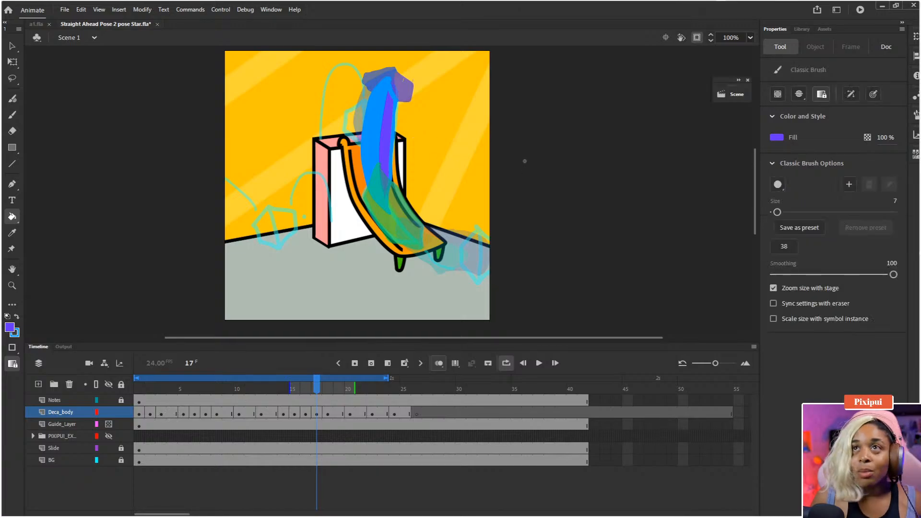
left_click(799, 94)
left_click(835, 127)
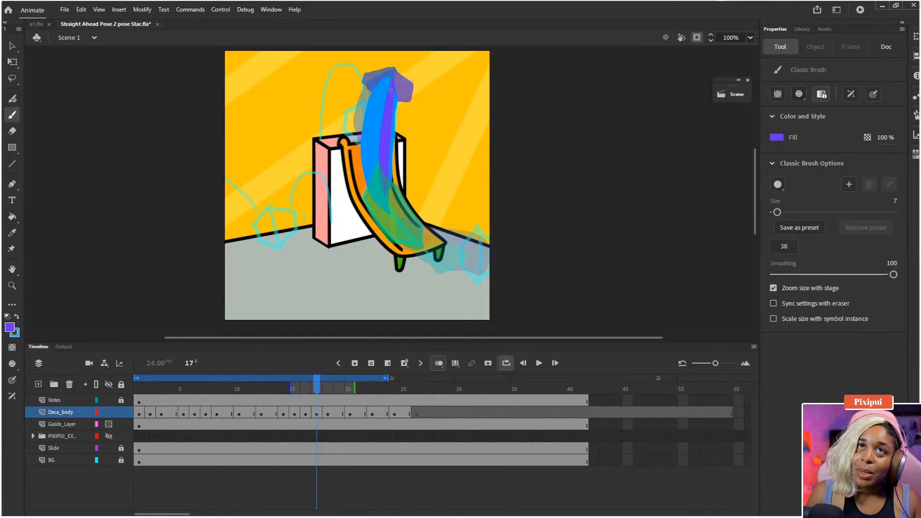
mouse_move(391, 89)
left_mouse_down()
mouse_move(396, 135)
mouse_move(400, 112)
mouse_move(401, 123)
mouse_move(390, 223)
left_mouse_up()
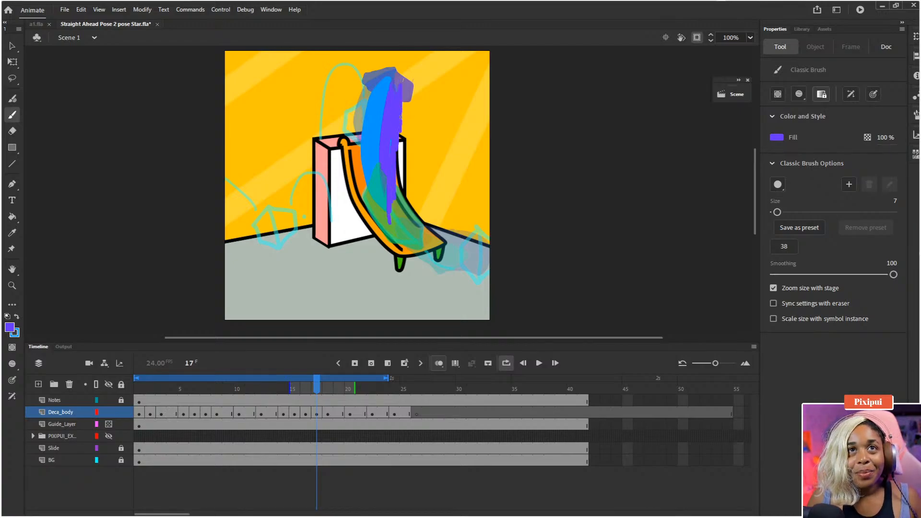
mouse_move(400, 117)
left_mouse_down()
mouse_move(399, 227)
mouse_move(397, 118)
mouse_move(394, 176)
left_mouse_up()
Play the animation and step back to frame 19 to check the new in-between and the slide pose's timing.
key("Return")
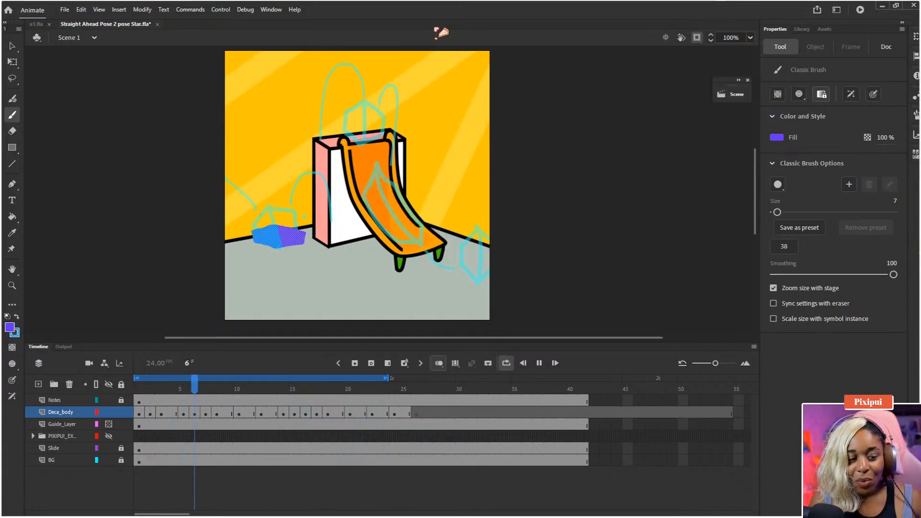
key("Return")
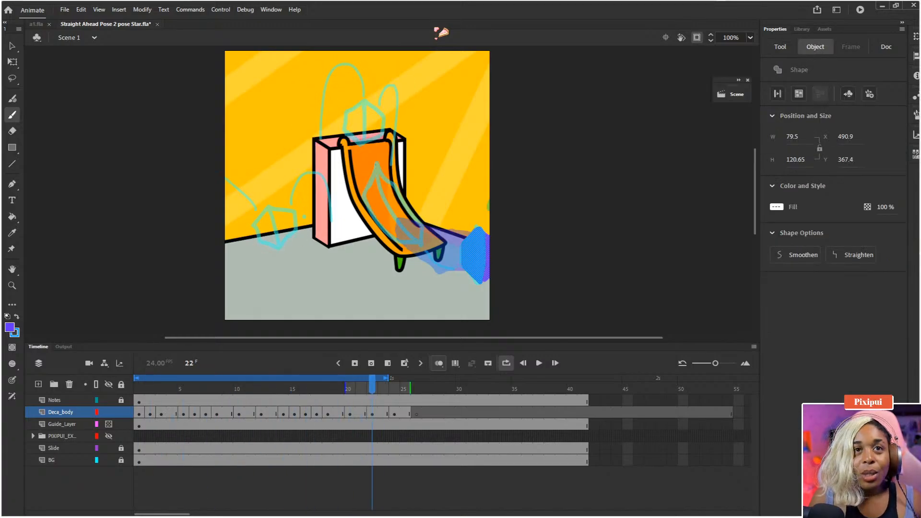
key("comma")
key("comma")
key("comma")
key("comma")
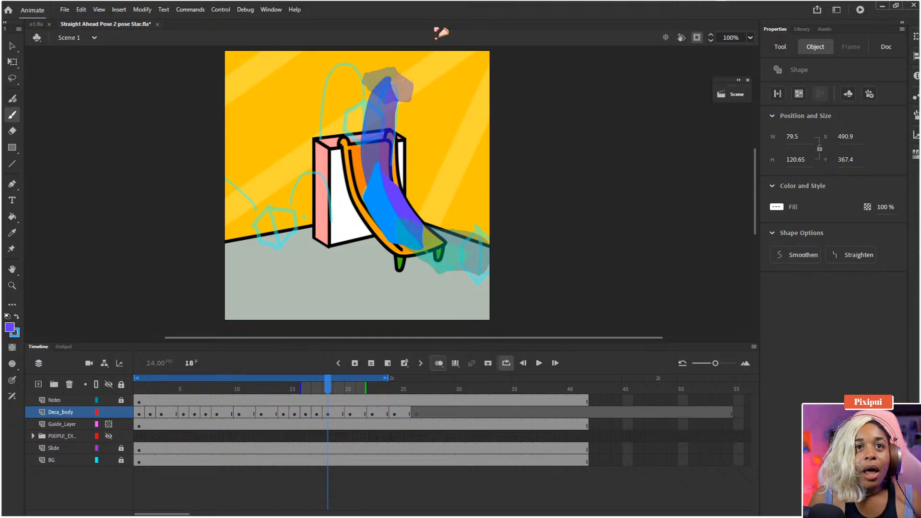
key("period")
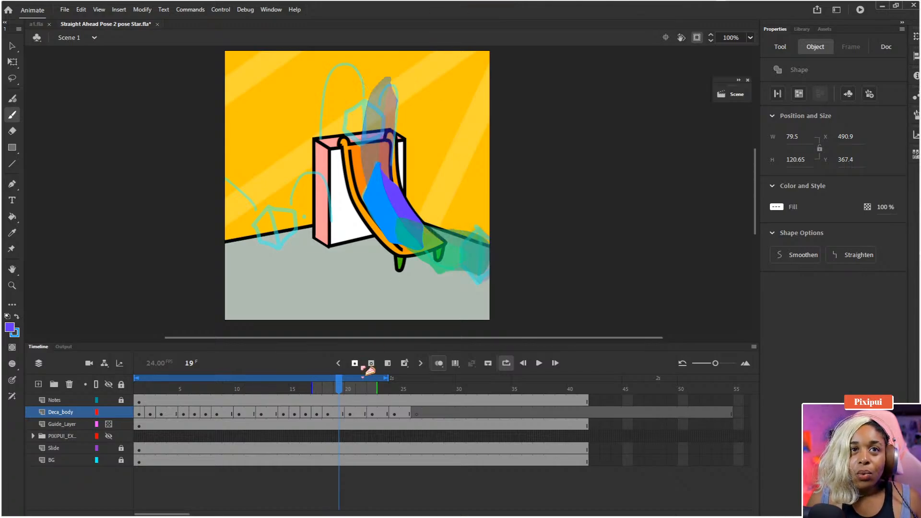
Save the document and remove the held frame 19 from the Deca_body layer to shorten the slide pose.
left_click(338, 424)
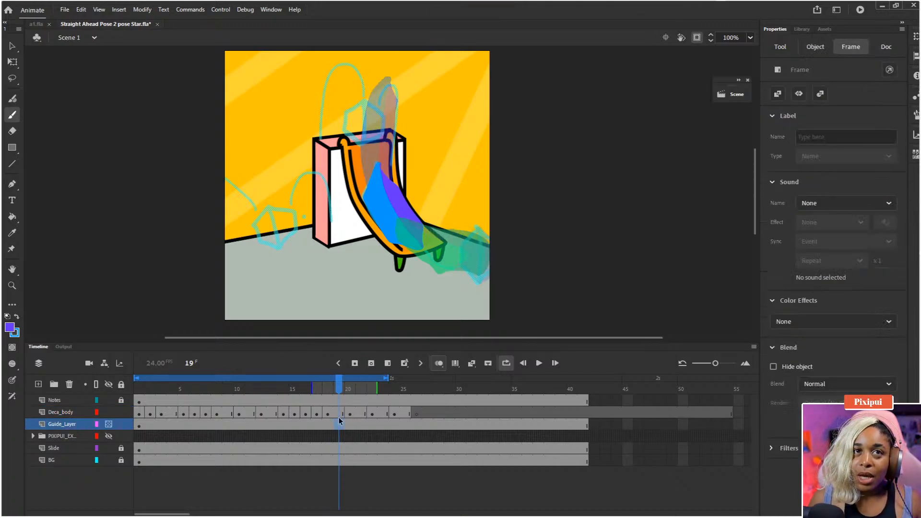
left_click(339, 411)
key("ctrl+s")
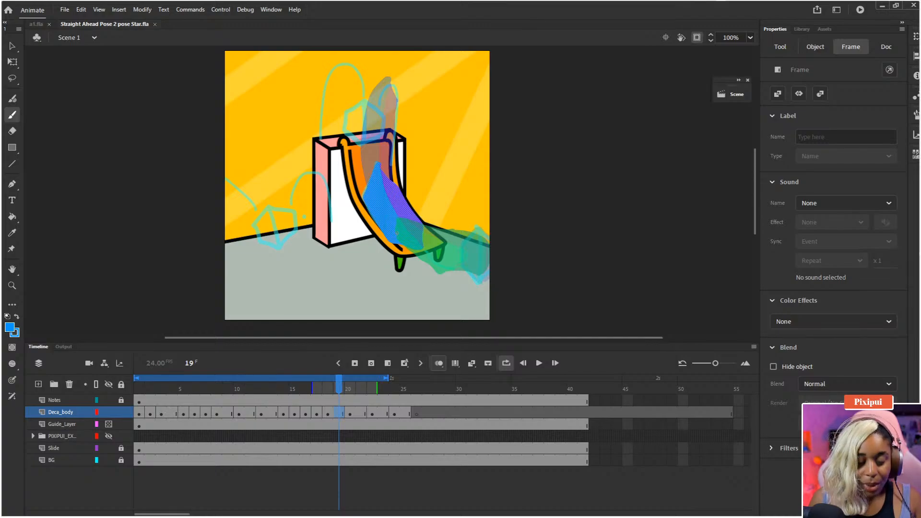
Replay the animation from frame 11 to check the shortened slide pose and save the document.
left_click_drag(339, 387, 249, 390)
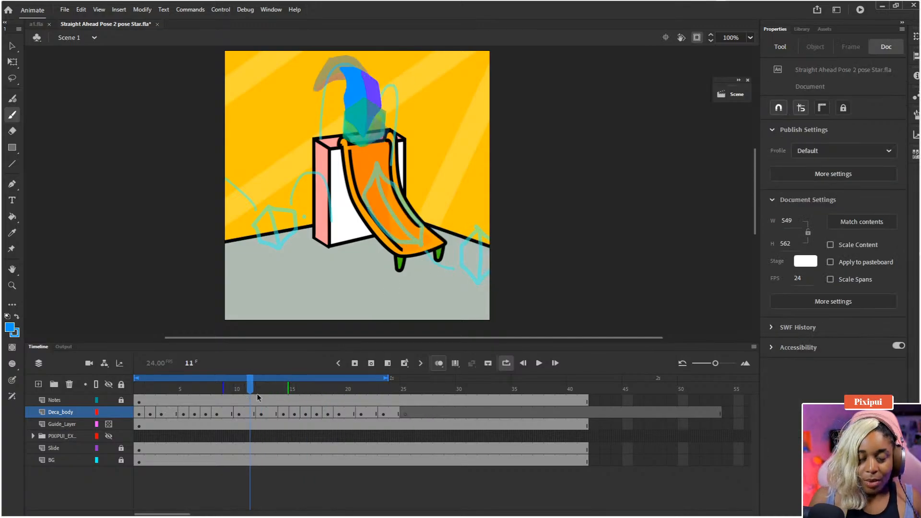
key("Return")
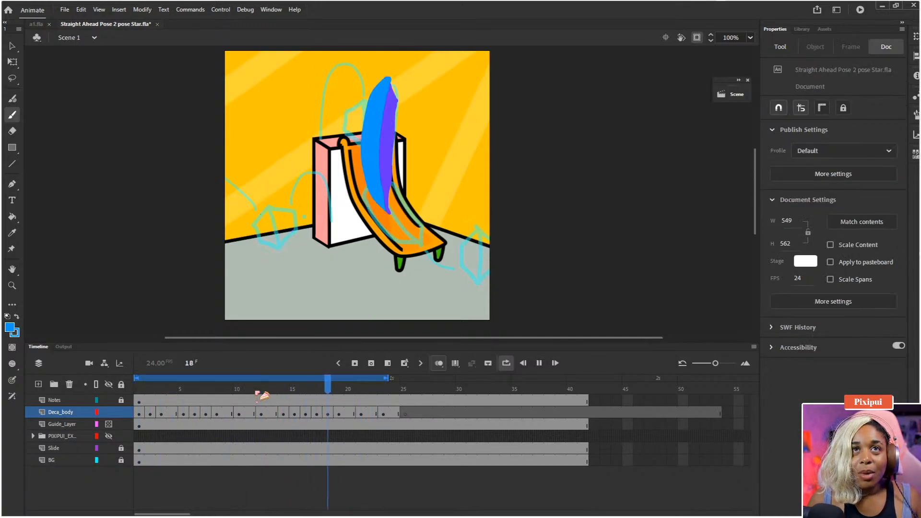
key("Return")
key("ctrl+s")
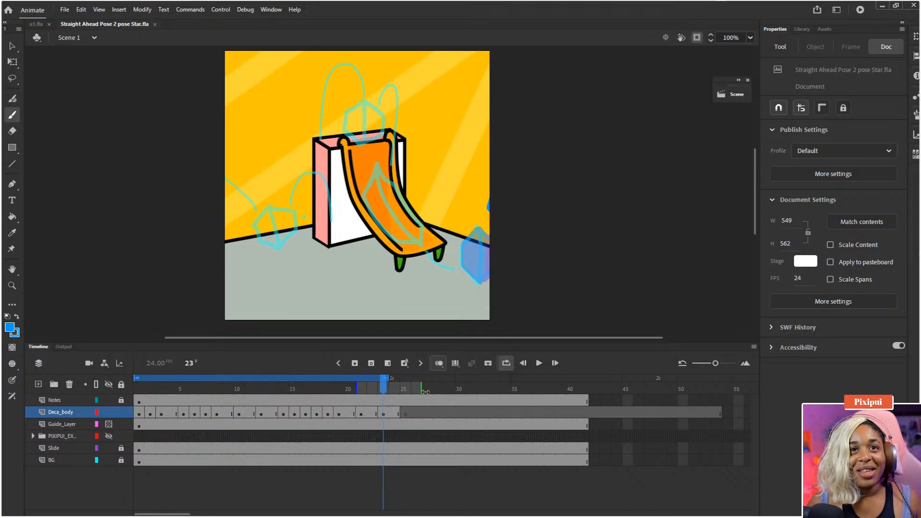
Remove the held frame 20 from the Deca_body layer to shorten the pose leaving the slide.
left_click_drag(386, 388, 353, 392)
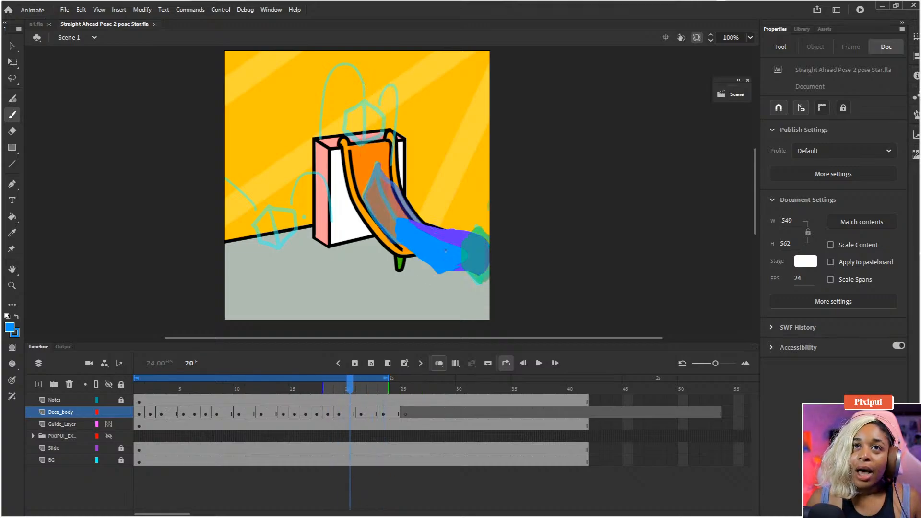
left_click(350, 414)
key("shift+F5")
Extend the landing pose on the Deca_body layer by one frame and make frame 22 a keyframe of it.
left_click_drag(342, 391, 362, 392)
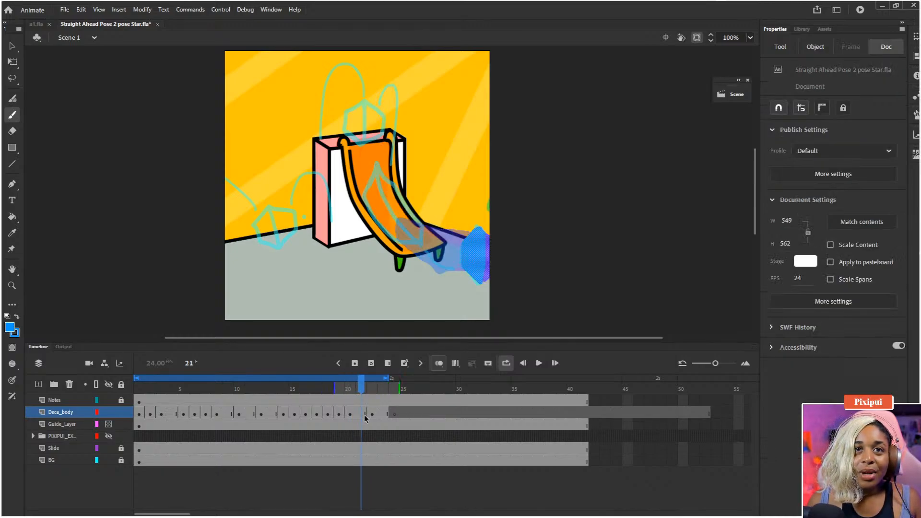
left_click(364, 414)
key("F5")
left_click(367, 416)
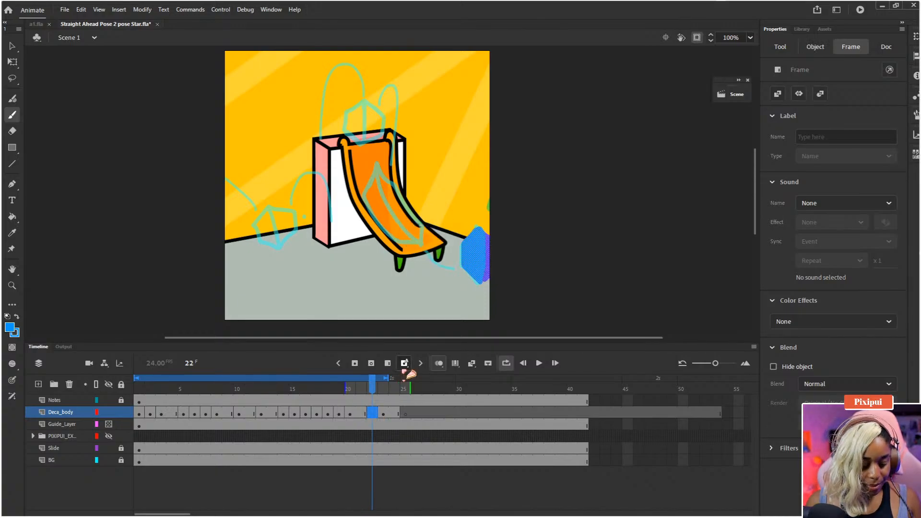
Squash the landing block on frame 22 toward its base to about 78 px high and tilt it slightly clockwise about its bottom point.
key("q")
left_click(479, 259)
left_click_drag(481, 255, 479, 284)
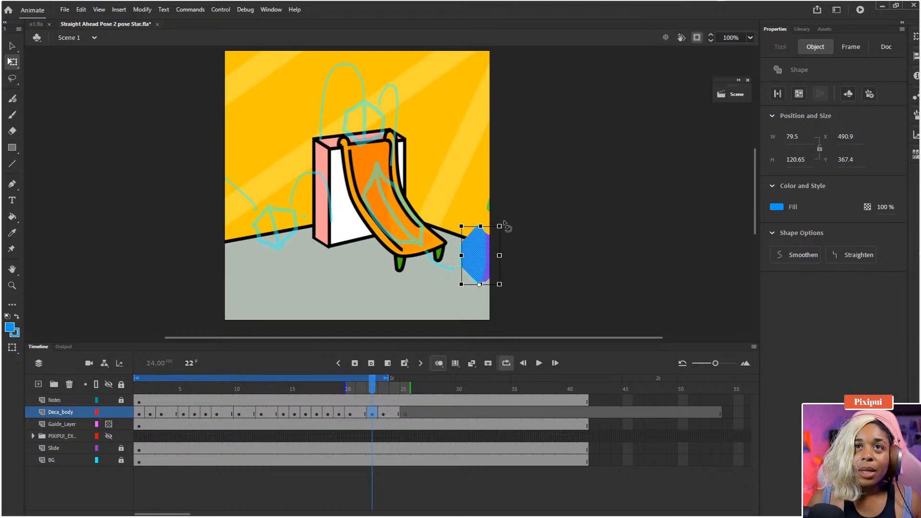
left_click_drag(504, 229, 479, 270)
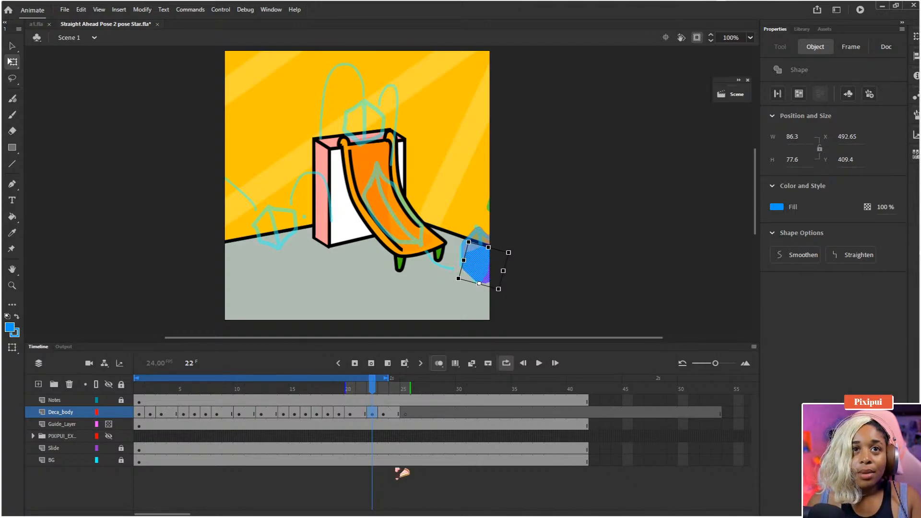
Extend the squashed landing pose at frame 22 on the Deca_body layer by two frames.
left_click(375, 391)
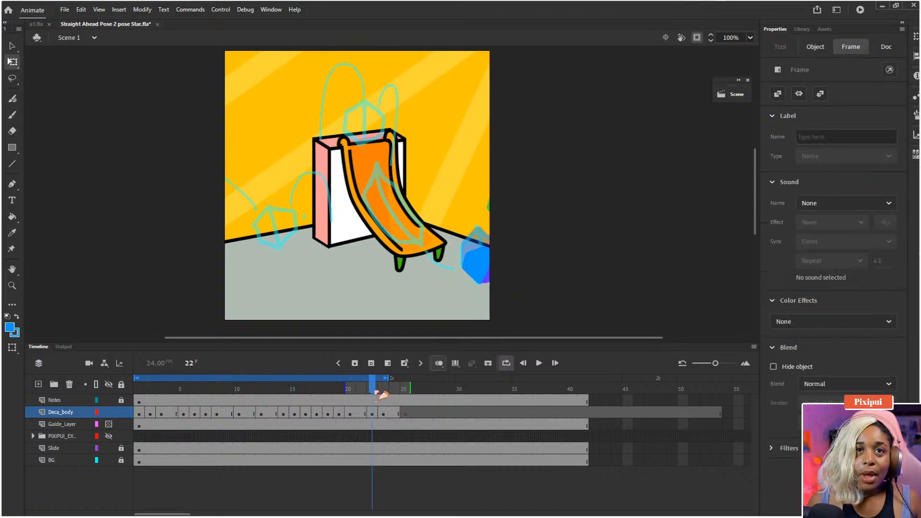
left_click(374, 414)
key("F5")
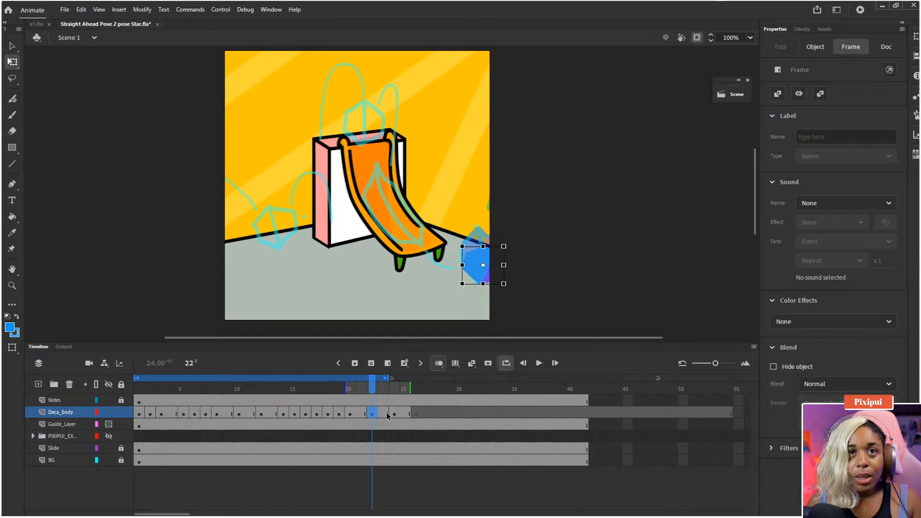
left_click(387, 414)
key("F5")
left_click(391, 415)
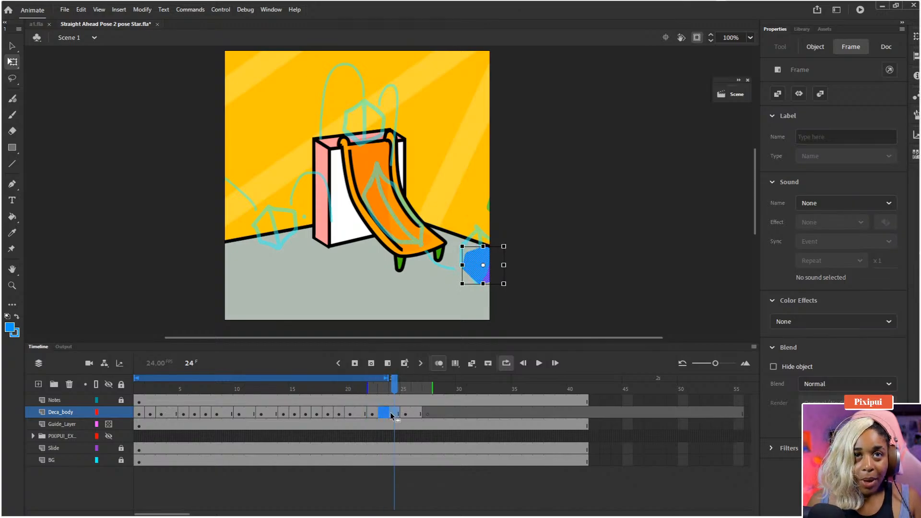
Insert a blank keyframe at frame 24 on the Deca_body layer and extend the playback loop range to about frame 28.
key("comma")
key("comma")
left_click(394, 414)
key("F7")
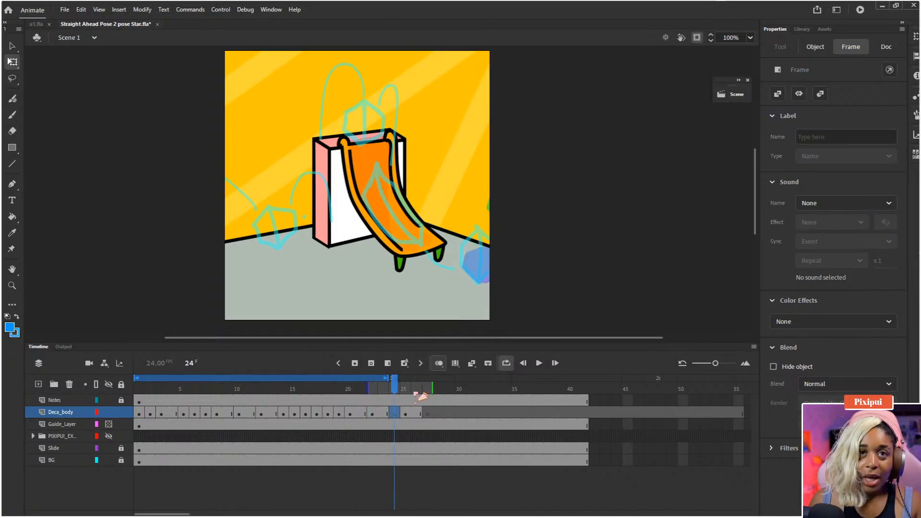
left_click_drag(387, 378, 438, 378)
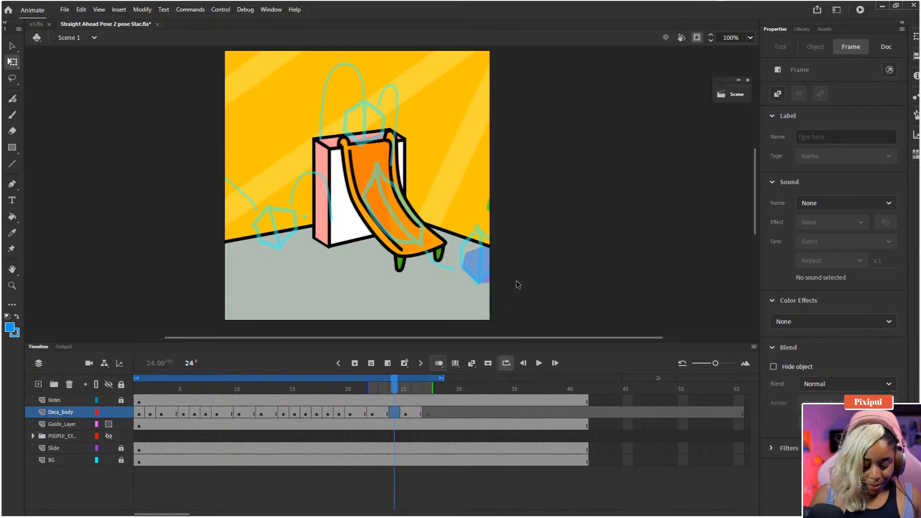
Draw and fill the block's stretched rebound pose in blue on frame 24 of Deca_body, rising from the squashed landing pose at the stage edge.
key("b")
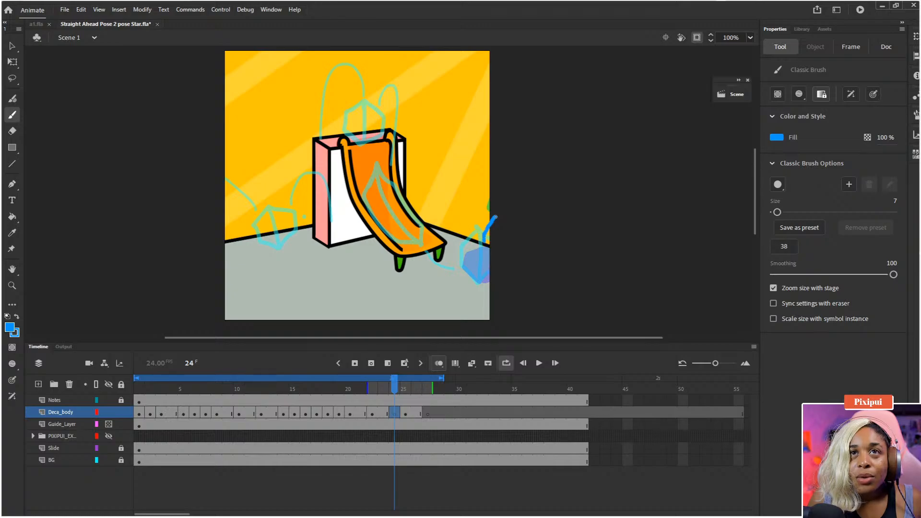
key("ctrl+z")
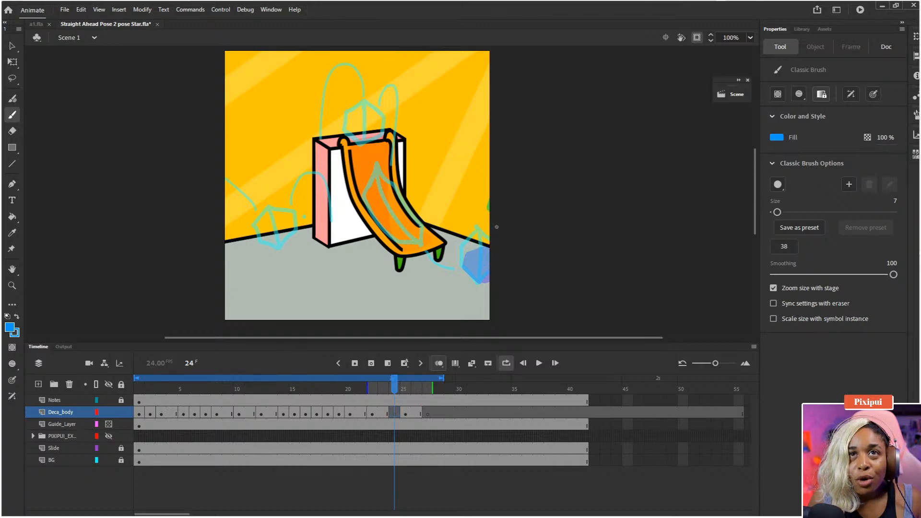
left_click(799, 94)
left_click(815, 111)
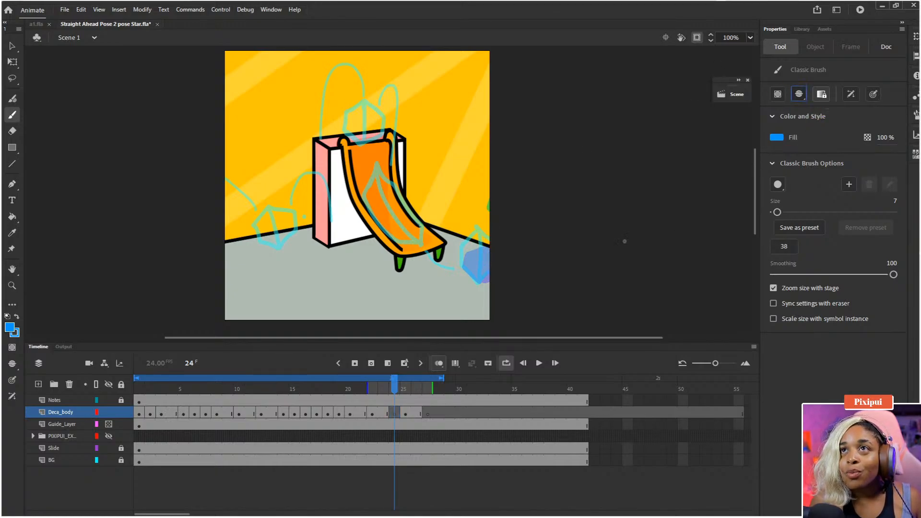
left_click_drag(483, 242, 500, 210)
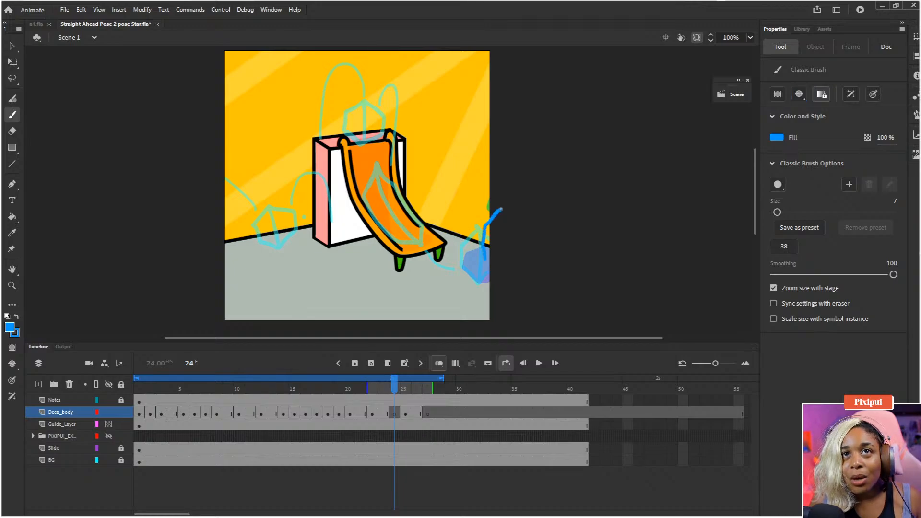
mouse_move(486, 260)
left_mouse_down()
mouse_move(508, 237)
mouse_move(508, 208)
left_mouse_up()
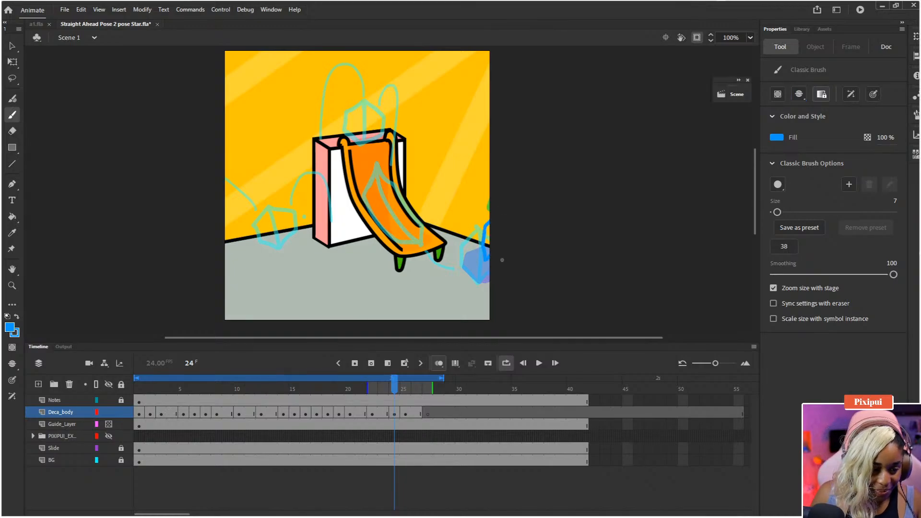
key("k")
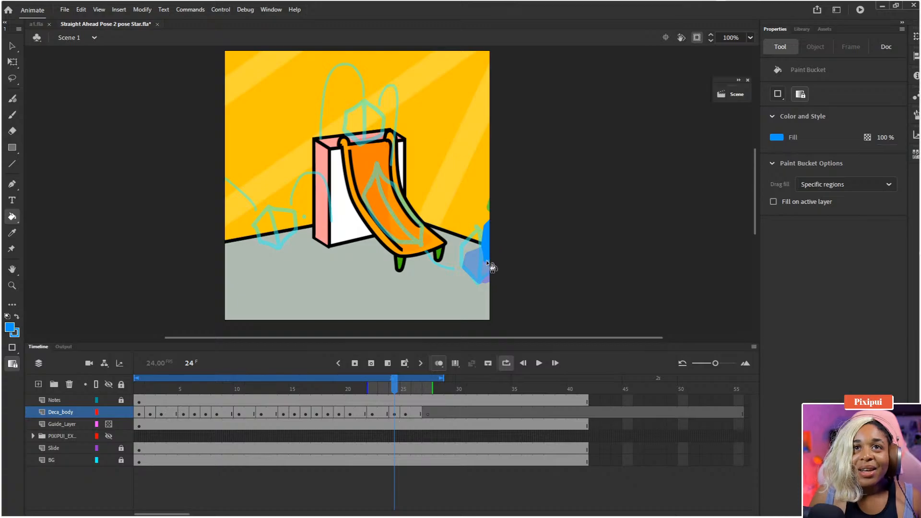
key("b")
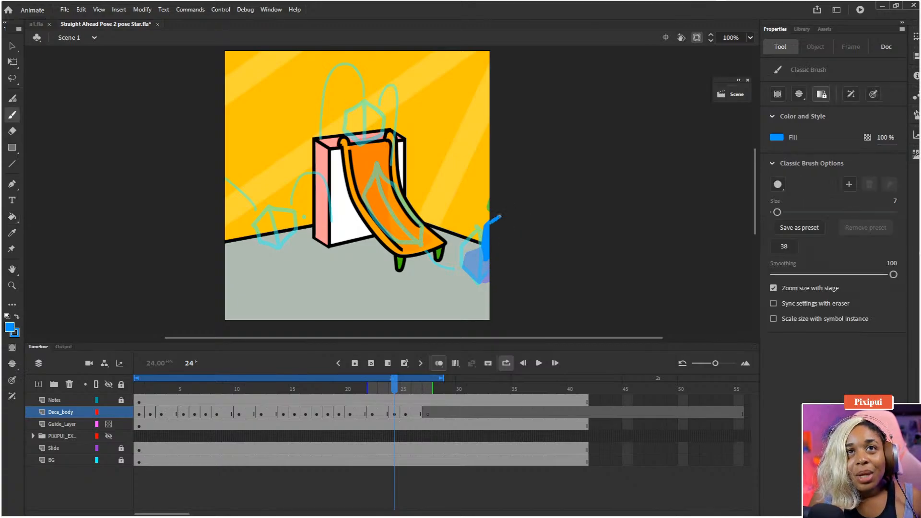
left_click_drag(499, 217, 499, 217)
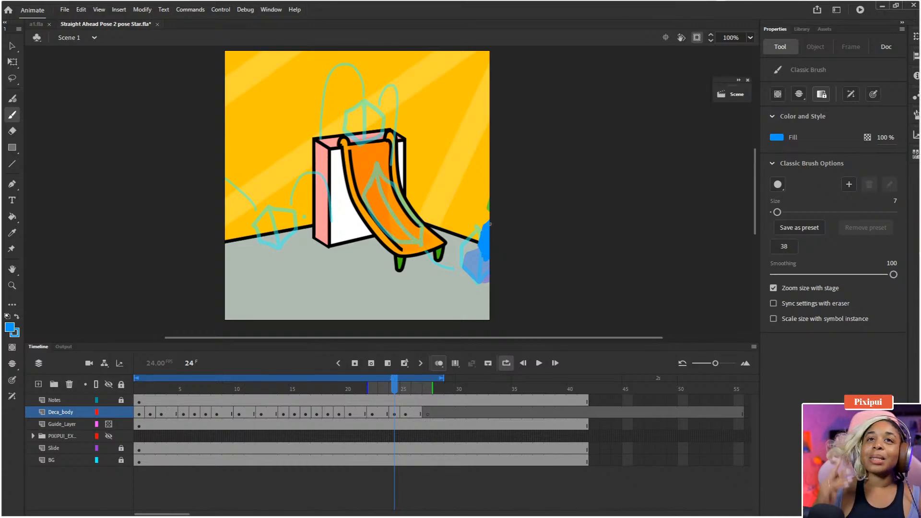
Extend the rebound pose at frame 24 on the Deca_body layer by one frame and lengthen the playback loop range to about frame 29.
left_click(397, 414)
key("F5")
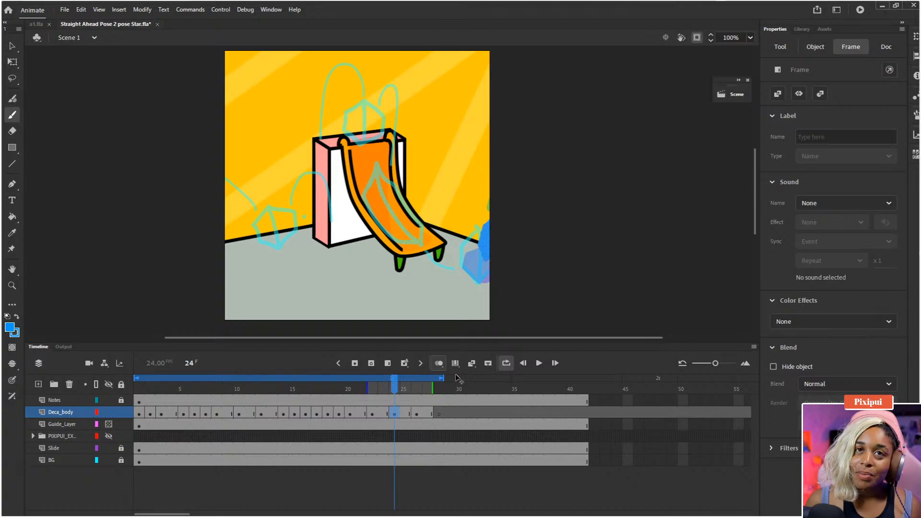
left_click_drag(442, 378, 452, 378)
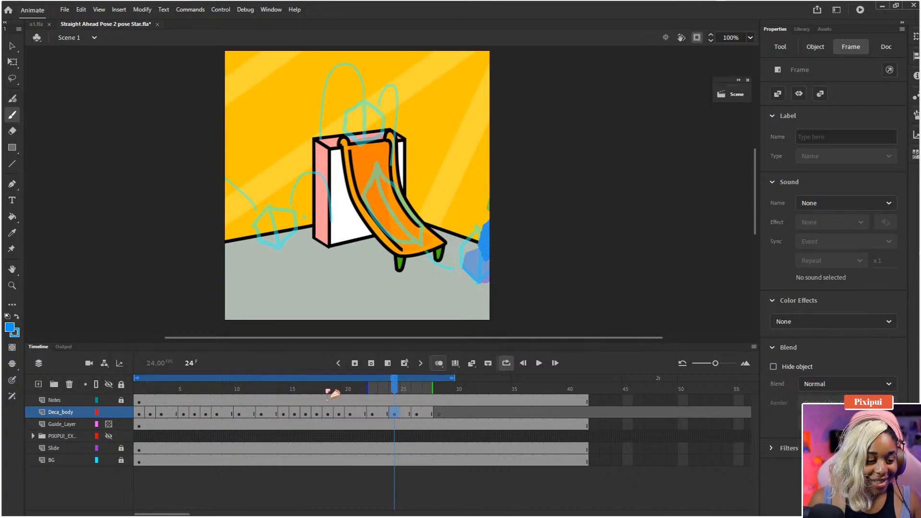
Hide the Guide_Layer and play the block animation from frame 1.
left_click_drag(226, 389, 139, 389)
left_click(110, 425)
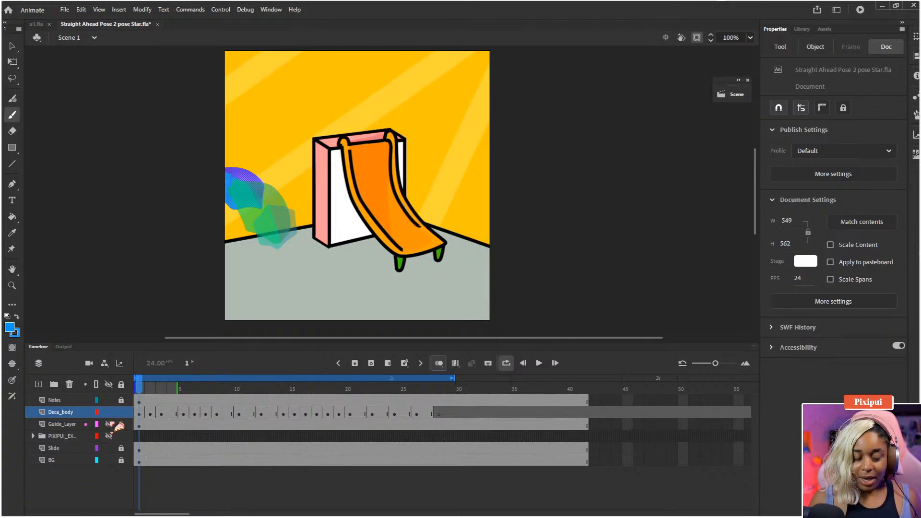
key("Return")
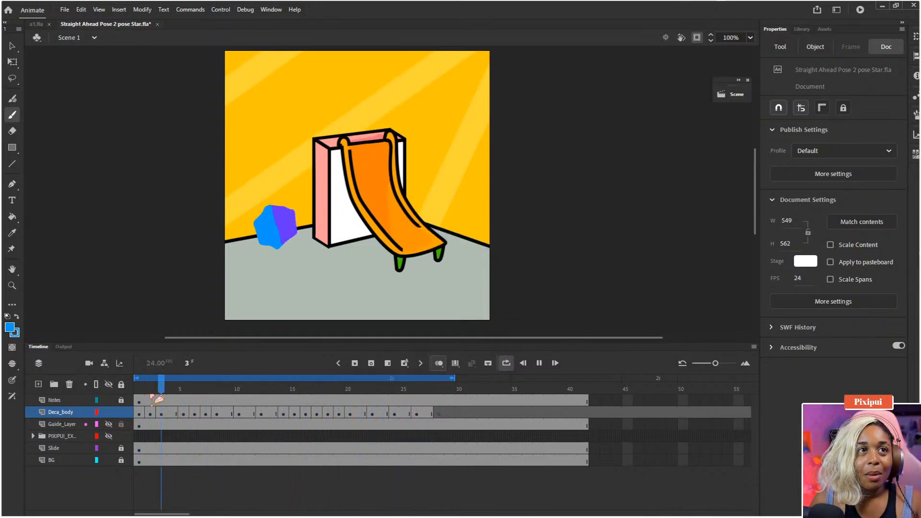
Add a new layer directly above the Deca_body layer.
right_click(72, 411)
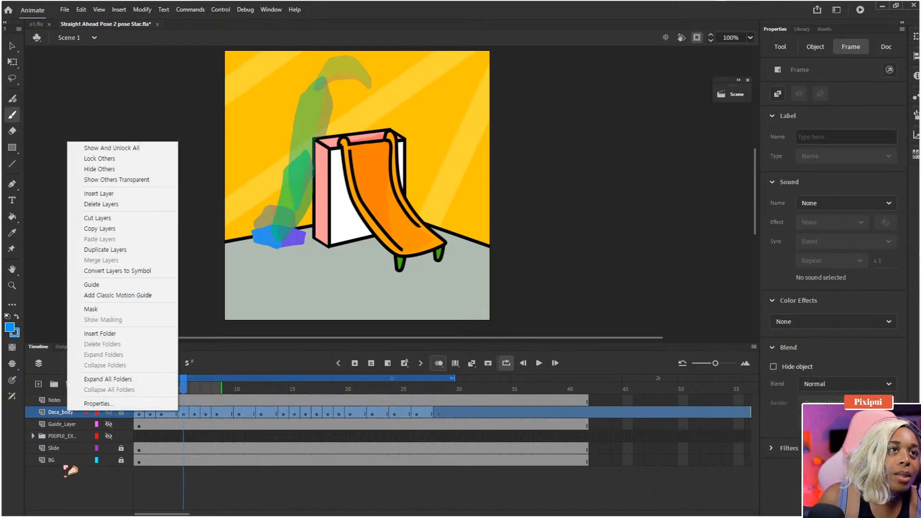
left_click(71, 471)
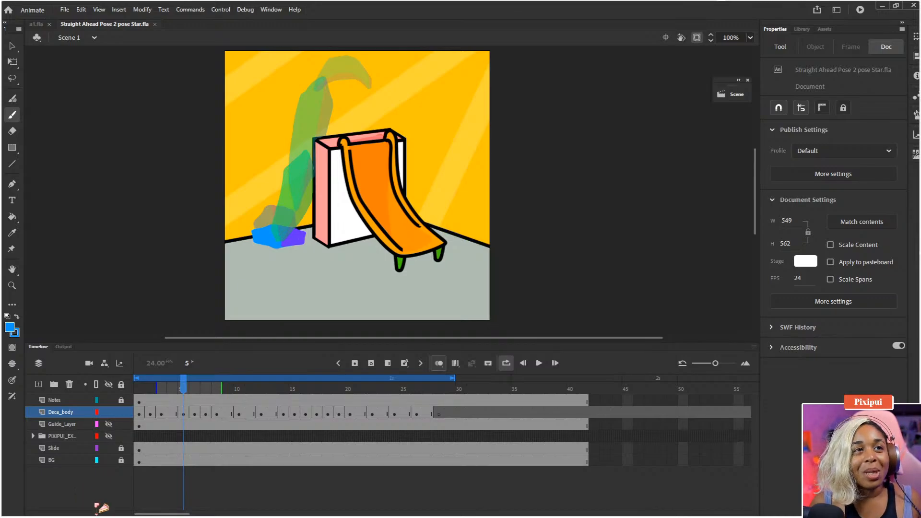
left_click(38, 385)
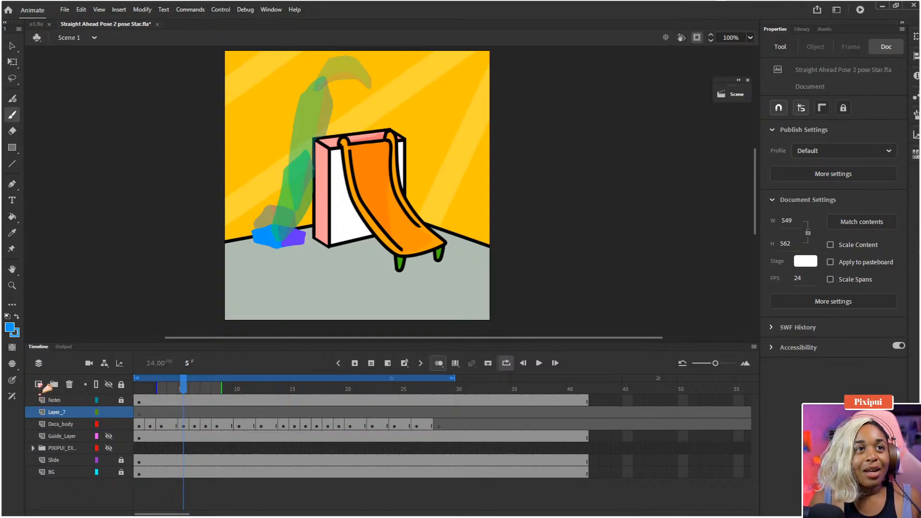
Return to frame 1, turn off clipping to the stage, keep the Guide_Layer hidden, and save the file.
left_click_drag(191, 392, 306, 403)
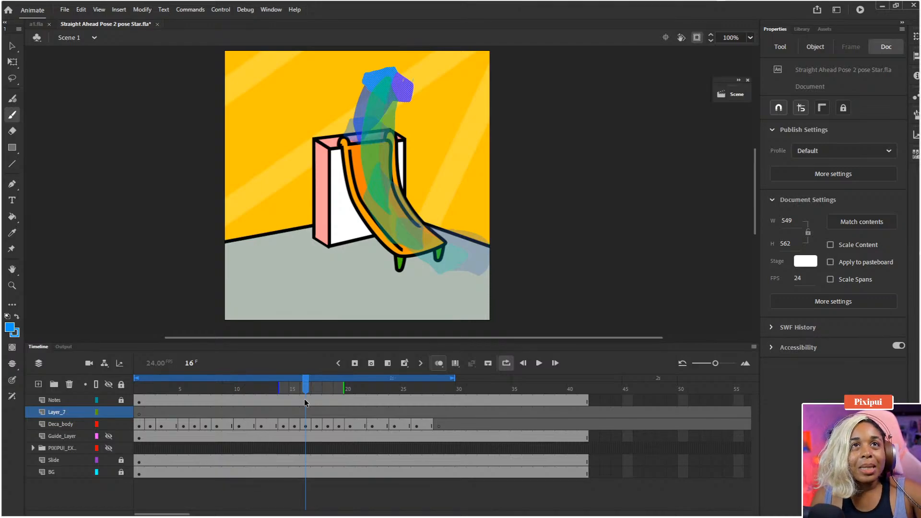
left_click_drag(273, 389, 137, 391)
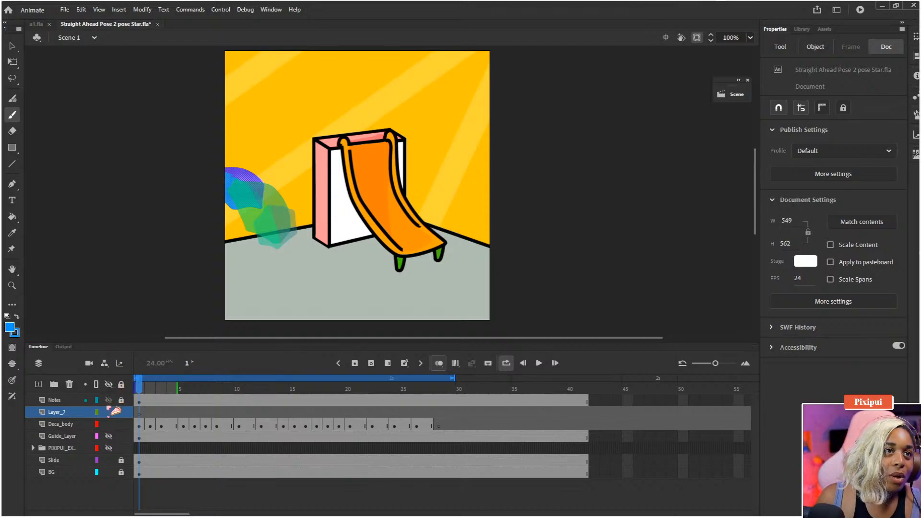
left_click(108, 436)
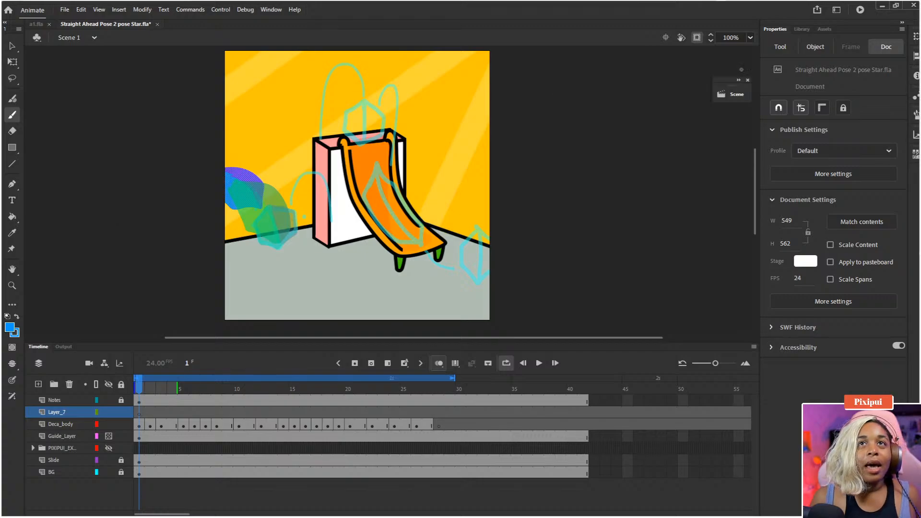
left_click(696, 38)
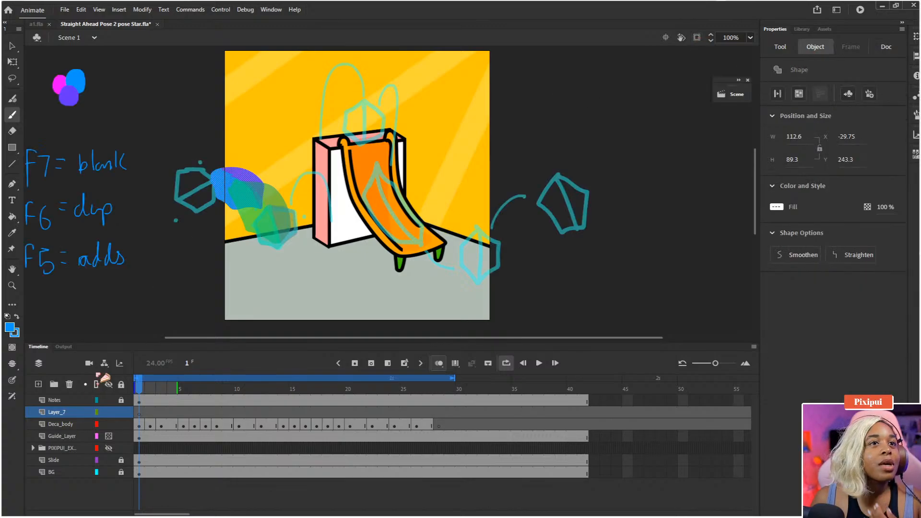
left_click(108, 435)
left_click_drag(229, 283, 249, 284)
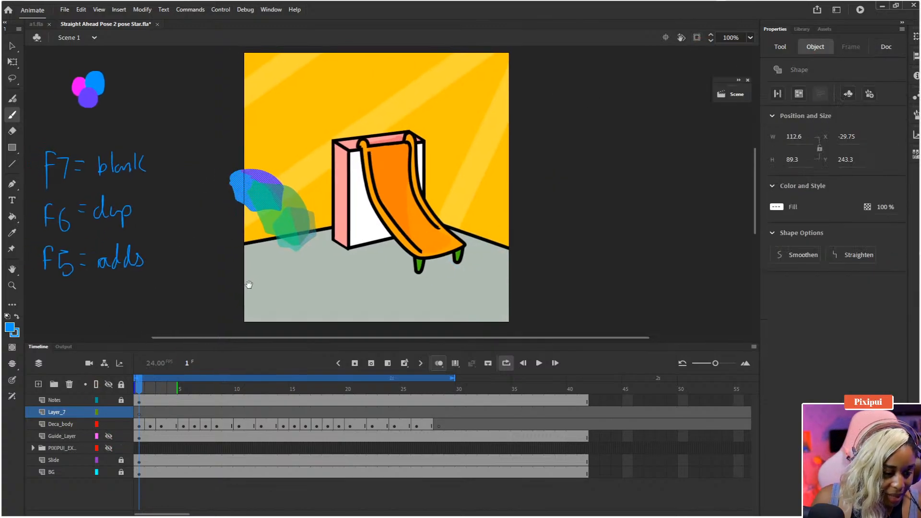
key("ctrl+s")
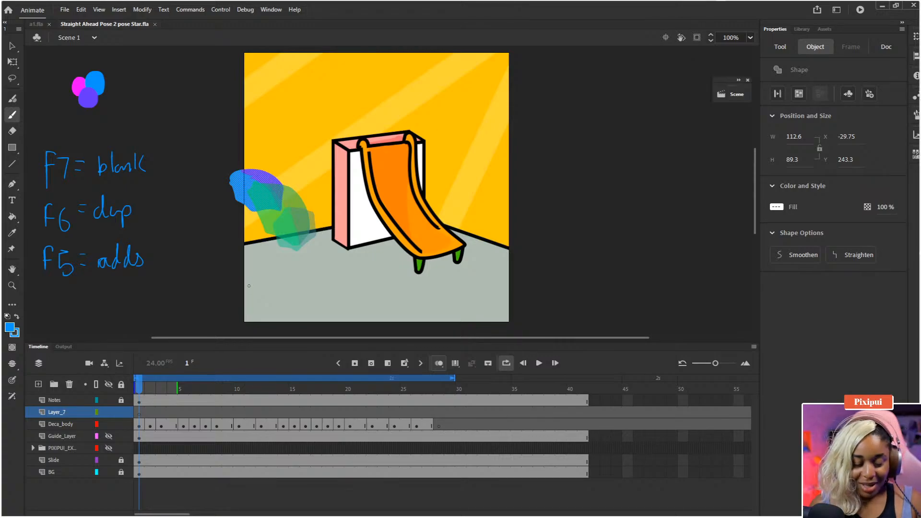
Sample magenta from the palette swatches as the fill colour, leave the frame 1 block in its original colours, and save the file.
key("i")
left_click(82, 88)
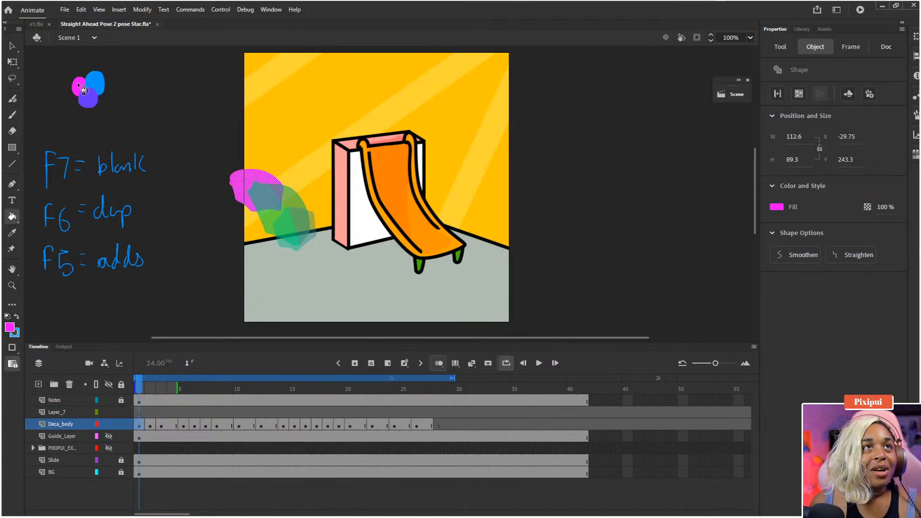
key("ctrl+z")
left_click(188, 487)
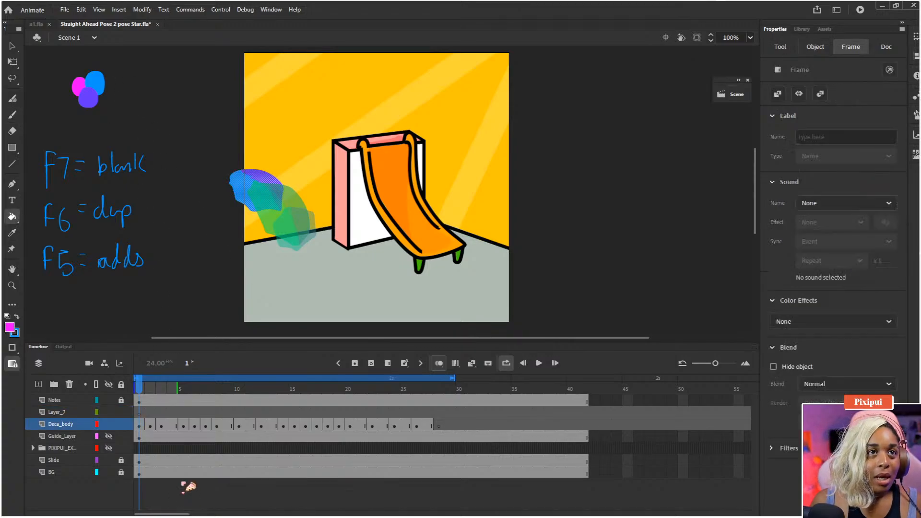
key("ctrl+s")
Rename the new layer above Deca_body as SH.
right_click(58, 413)
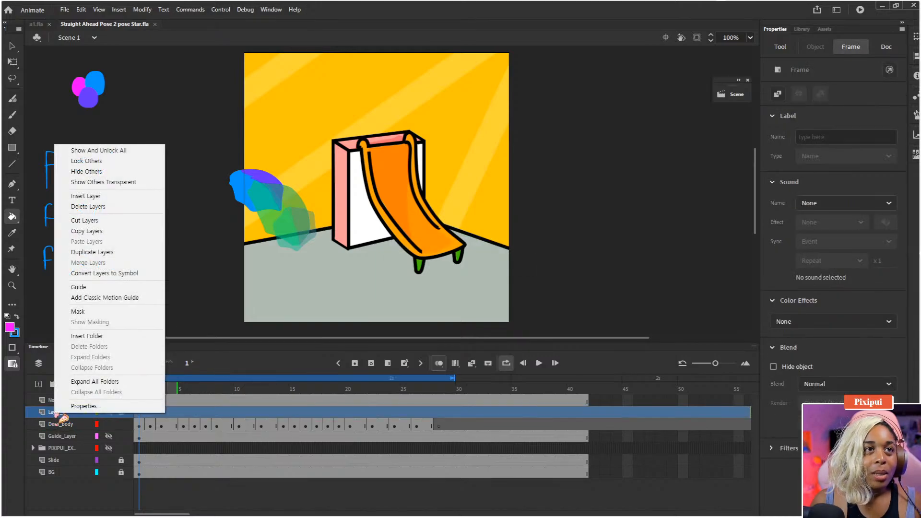
left_click(56, 507)
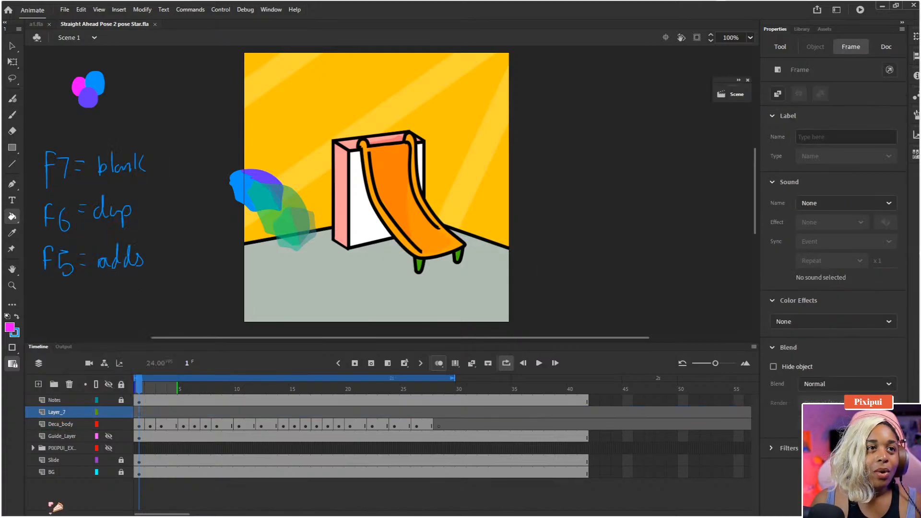
left_click(62, 413)
double_click(58, 413)
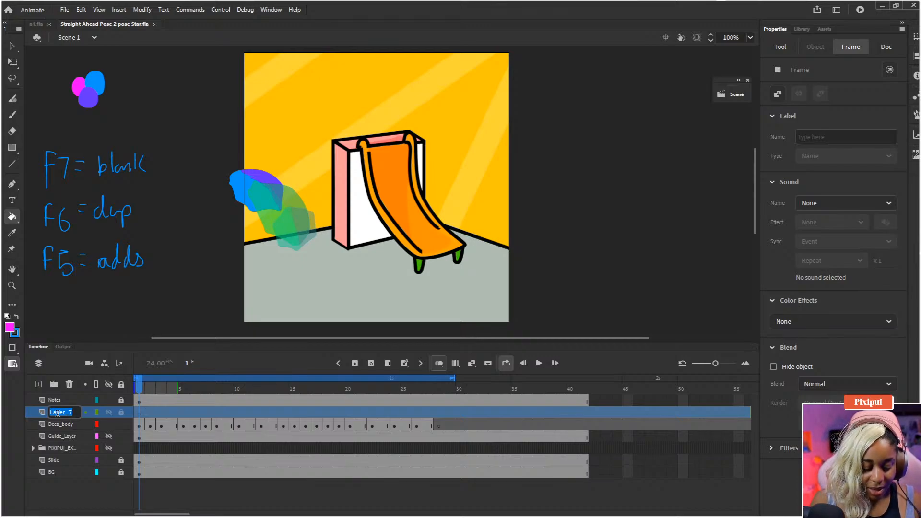
type("SH")
key("Return")
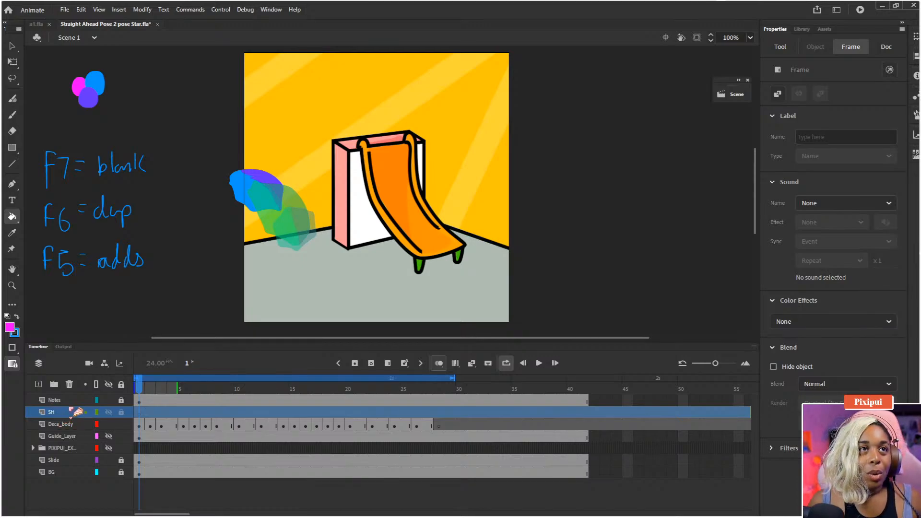
key("b")
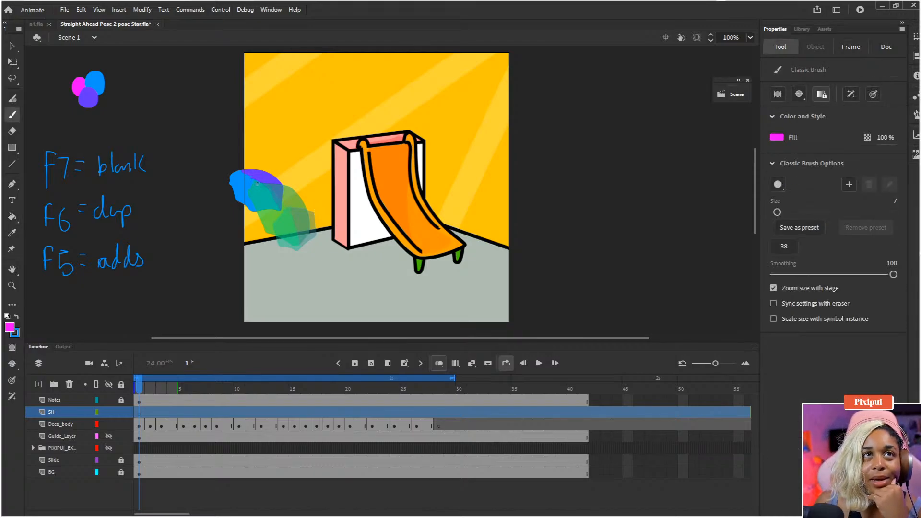
left_click_drag(255, 187, 257, 190)
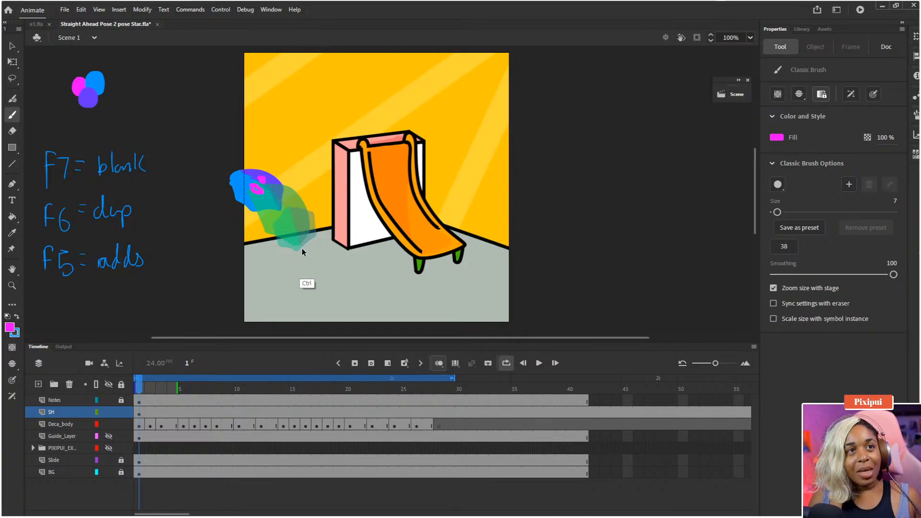
key("ctrl+z")
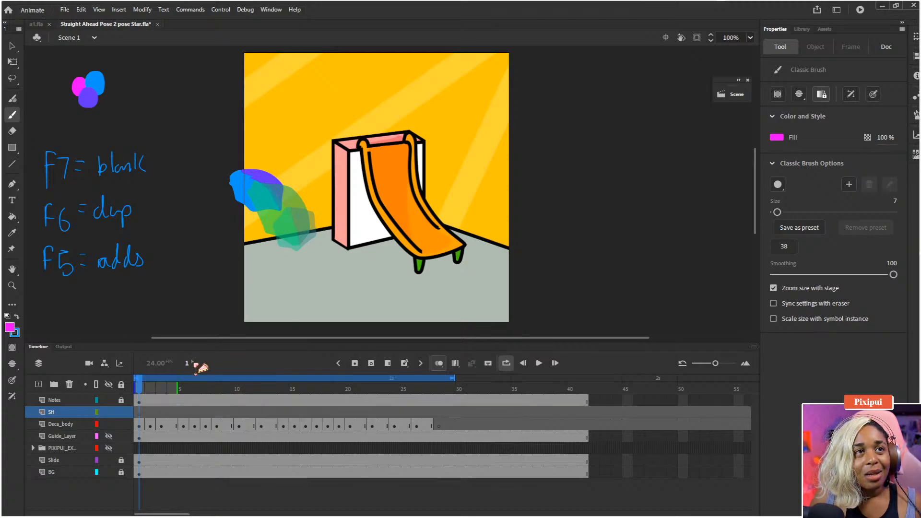
Move the SH layer directly below the Deca_body layer, go to frame 2, and save the file.
left_click_drag(64, 415, 68, 434)
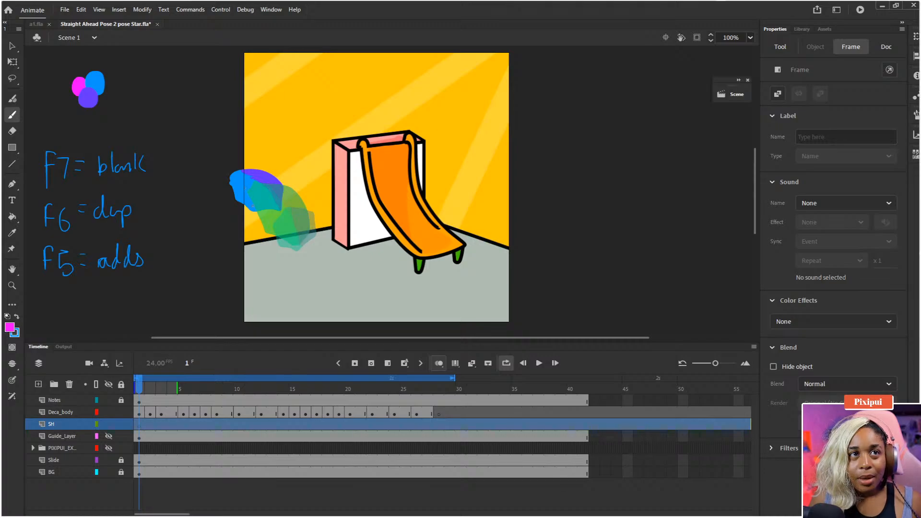
left_click(150, 388)
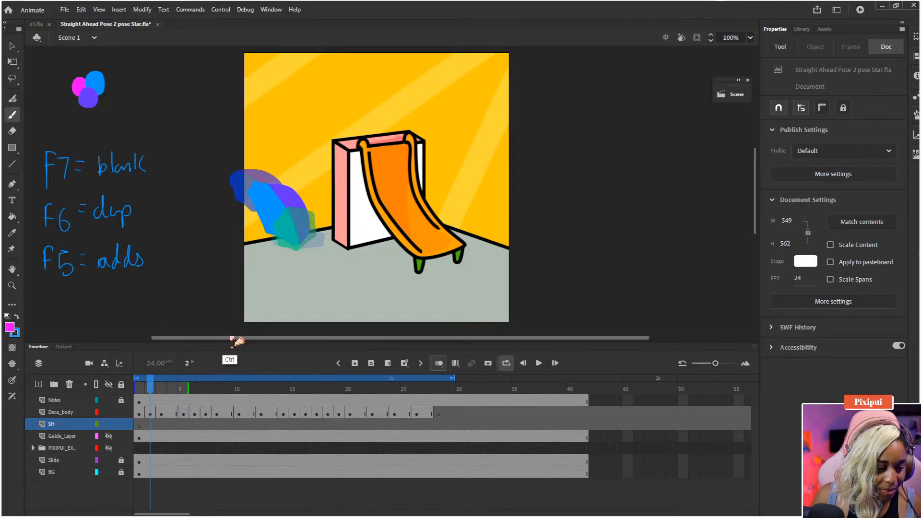
key("ctrl+s")
left_click(150, 424)
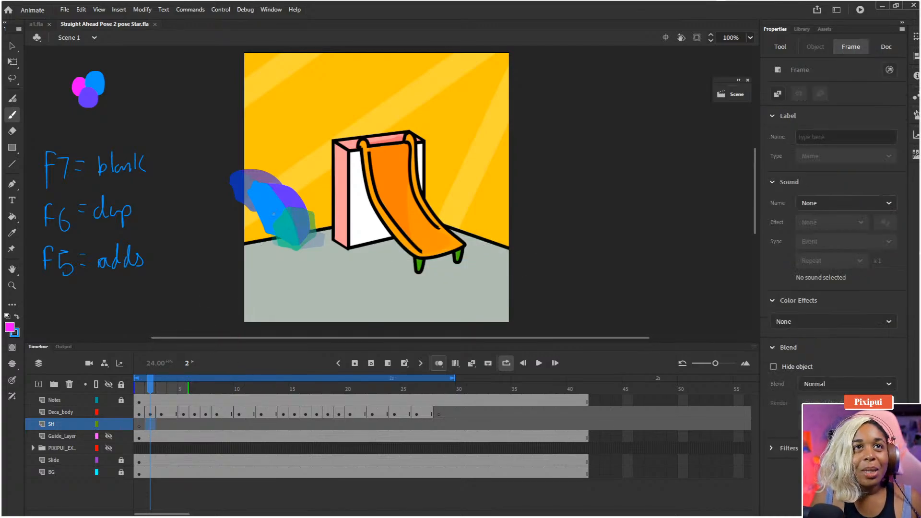
left_click(272, 202)
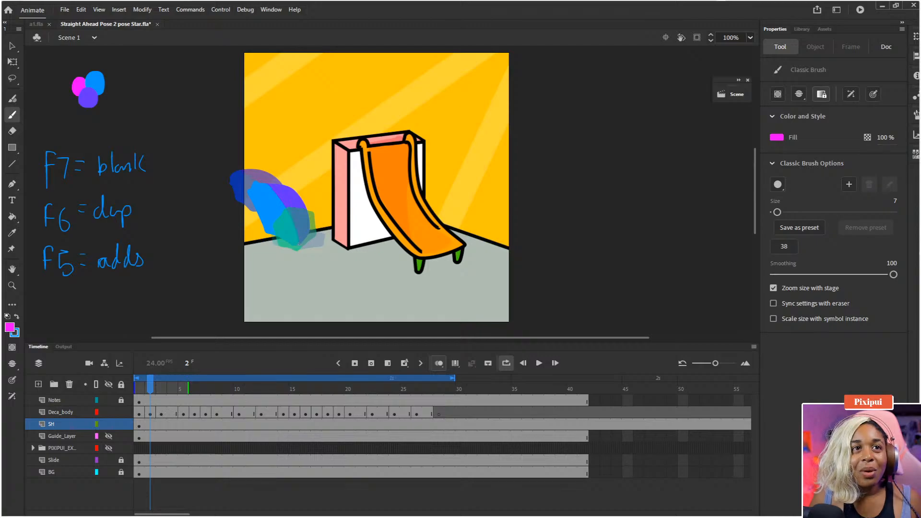
left_click(149, 424)
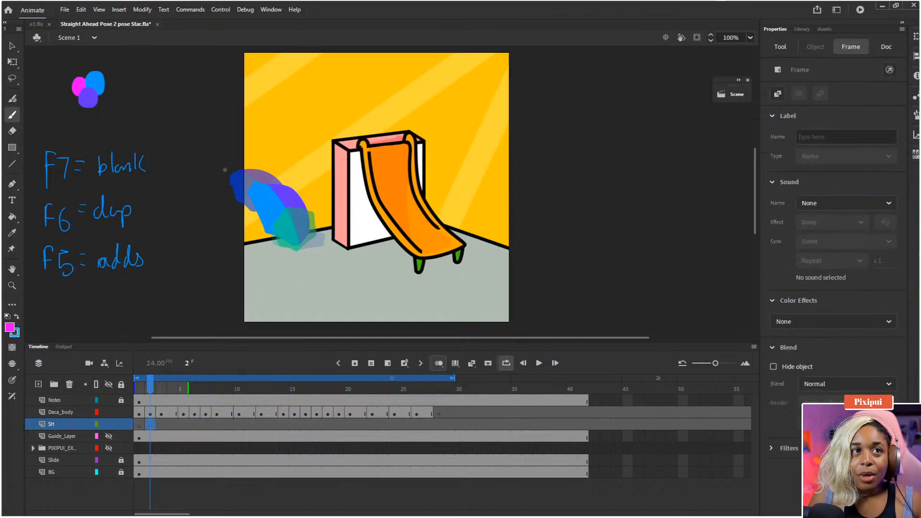
Paint a short magenta tail from the stretched block's upper end on SH frame 2, and lock the Deca_body layer.
left_click(256, 183)
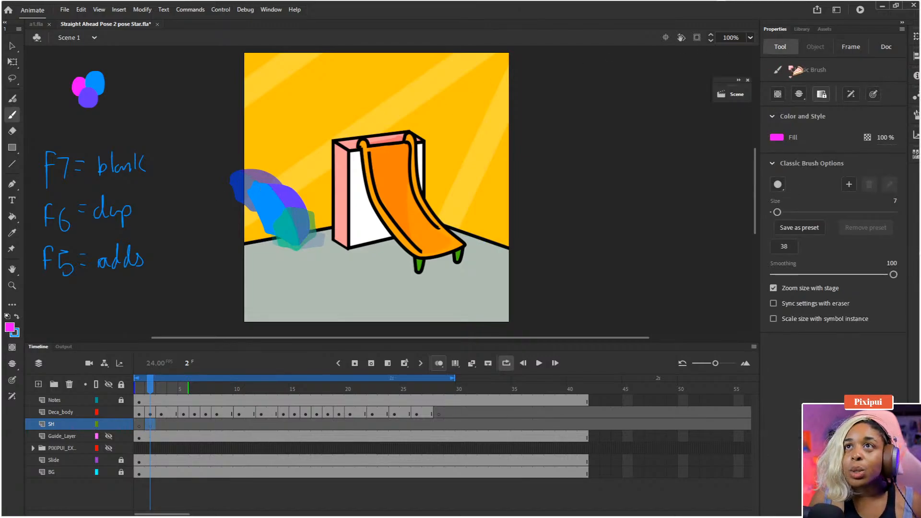
left_click(800, 96)
left_click(818, 109)
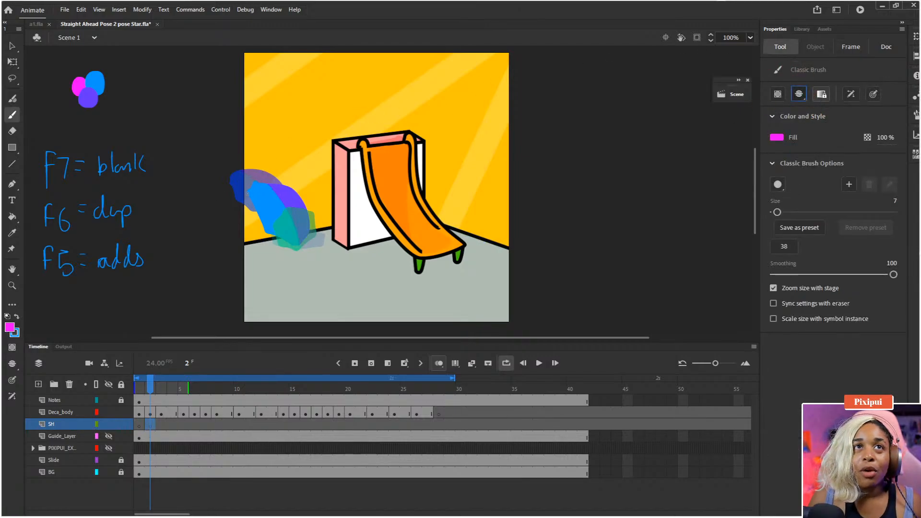
mouse_move(266, 204)
left_mouse_down()
mouse_move(238, 174)
mouse_move(266, 204)
mouse_move(246, 179)
left_mouse_up()
left_click_drag(245, 179, 265, 203)
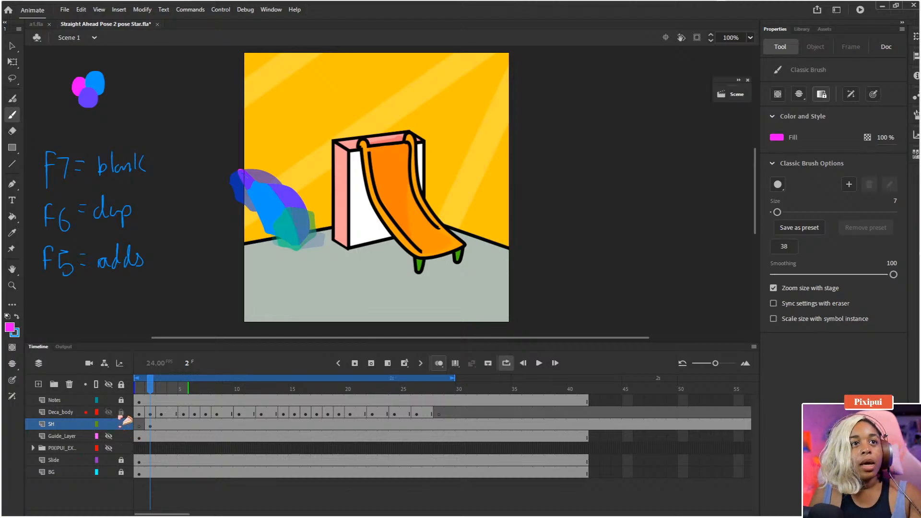
left_click(121, 412)
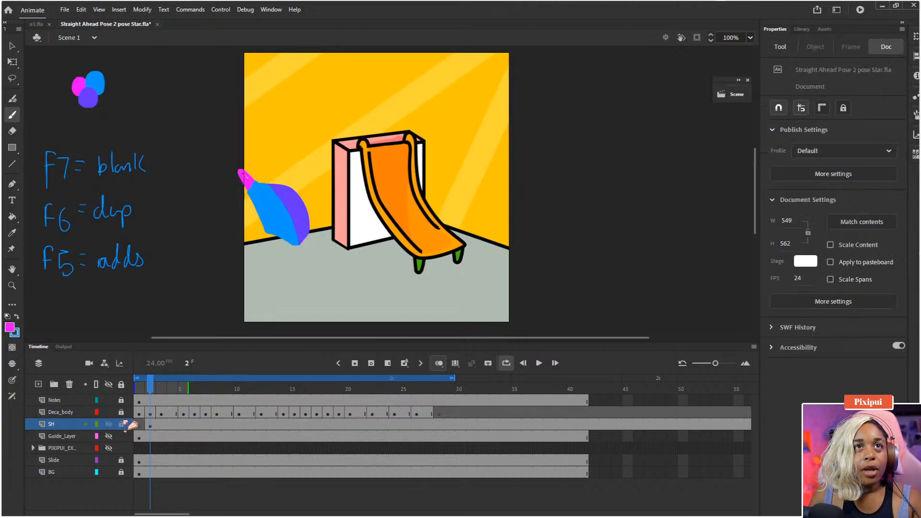
Refine the magenta tail on SH frame 2, extending it beyond the stage edge into a curled hook.
key("e")
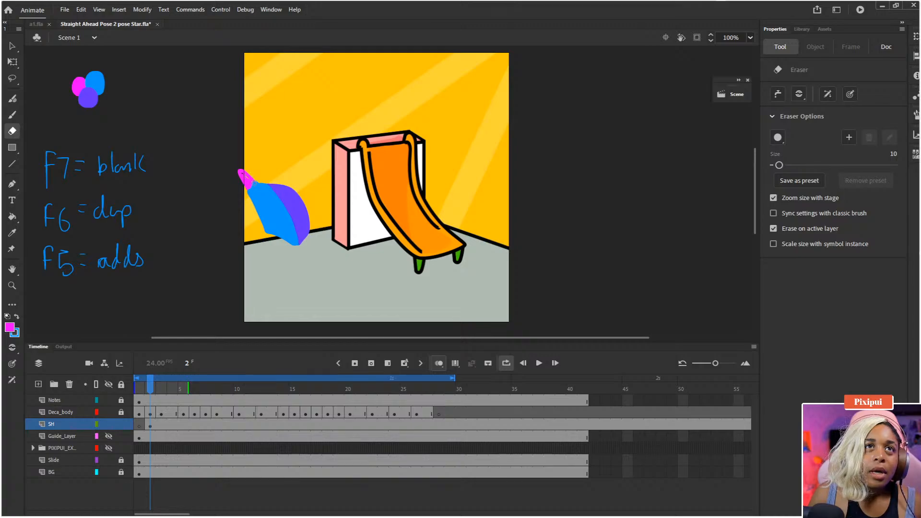
mouse_move(238, 171)
left_mouse_down()
mouse_move(256, 198)
mouse_move(246, 167)
mouse_move(227, 154)
mouse_move(245, 182)
left_mouse_up()
key("b")
key("ctrl+z")
Flip back and forth through frames 1 to 3 to compare the magenta tail with the block's poses.
key("comma")
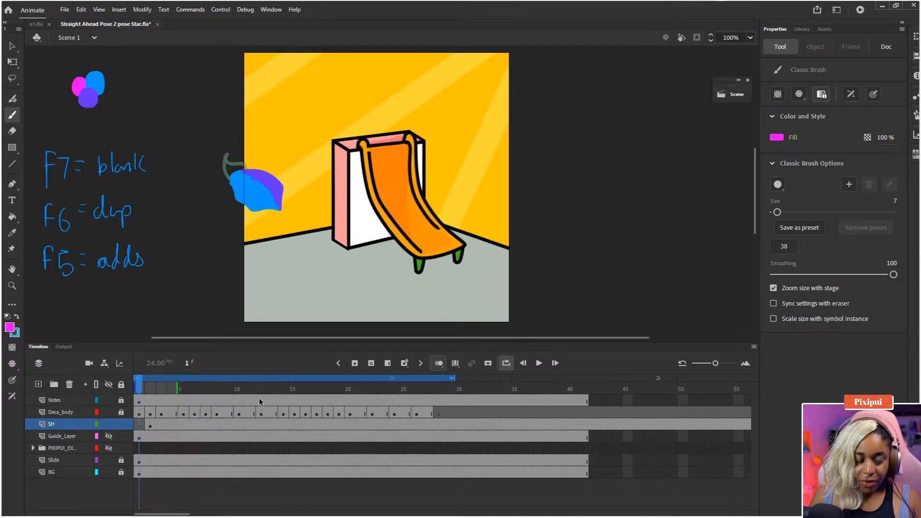
key("period")
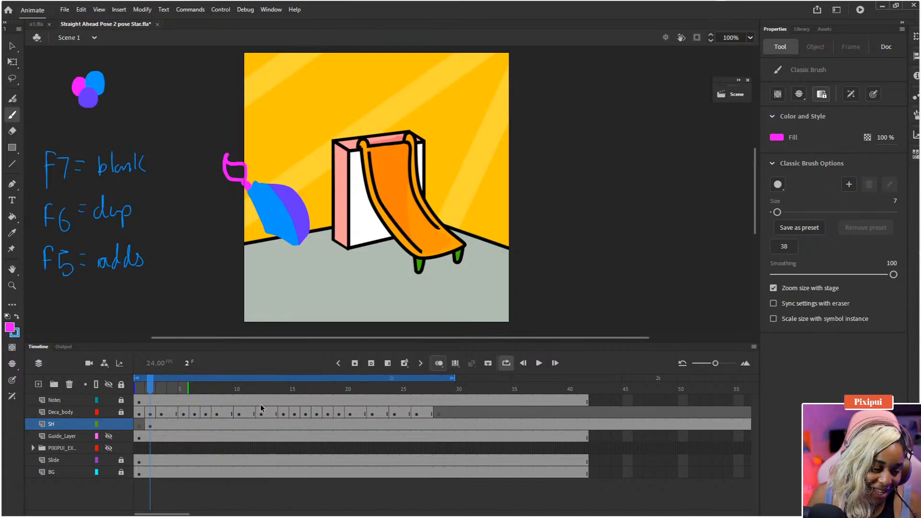
key("period")
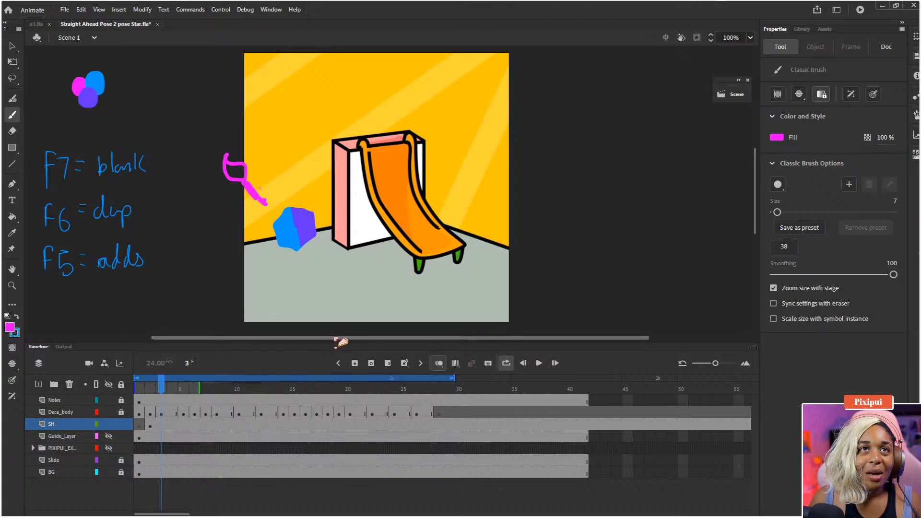
key("comma")
key("comma")
key("period")
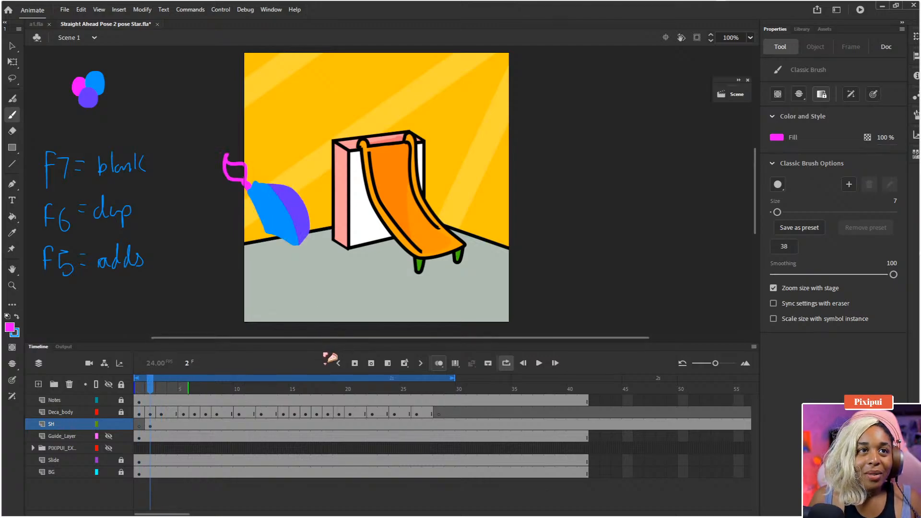
key("period")
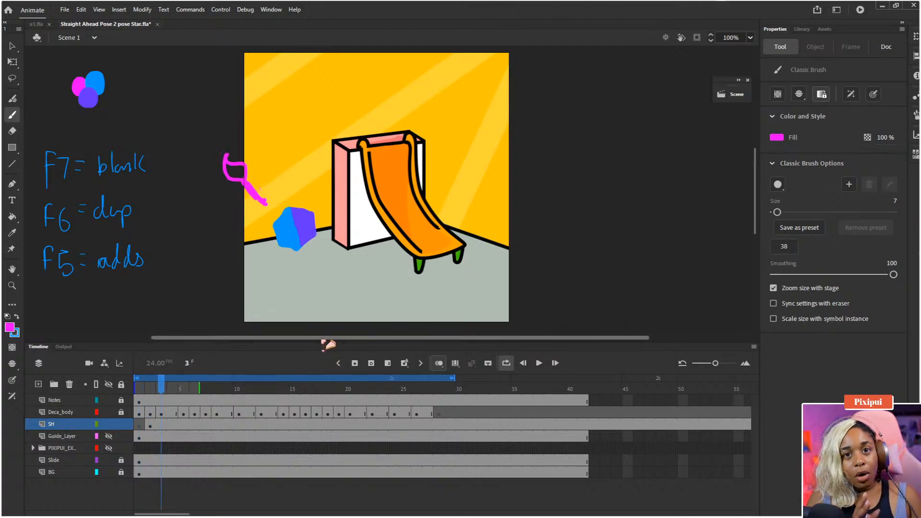
key("comma")
key("period")
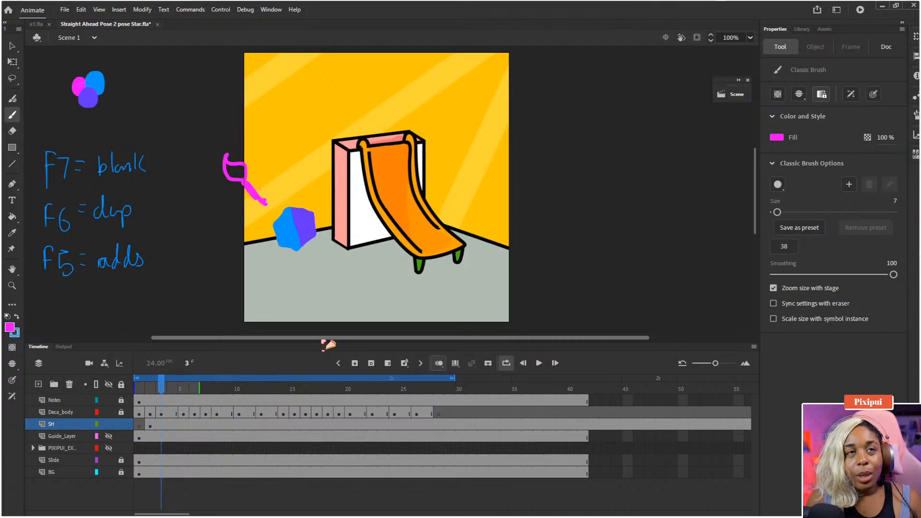
key("comma")
key("period")
key("comma")
key("period")
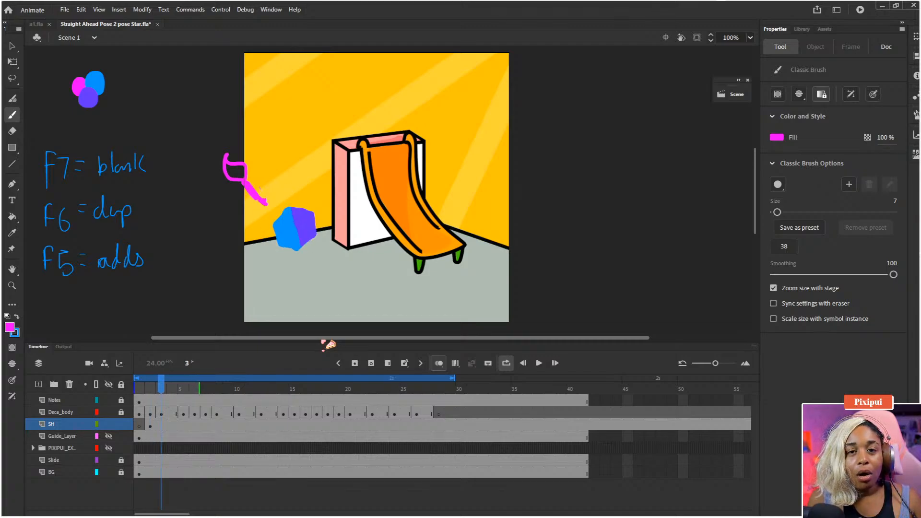
key("comma")
key("period")
key("comma")
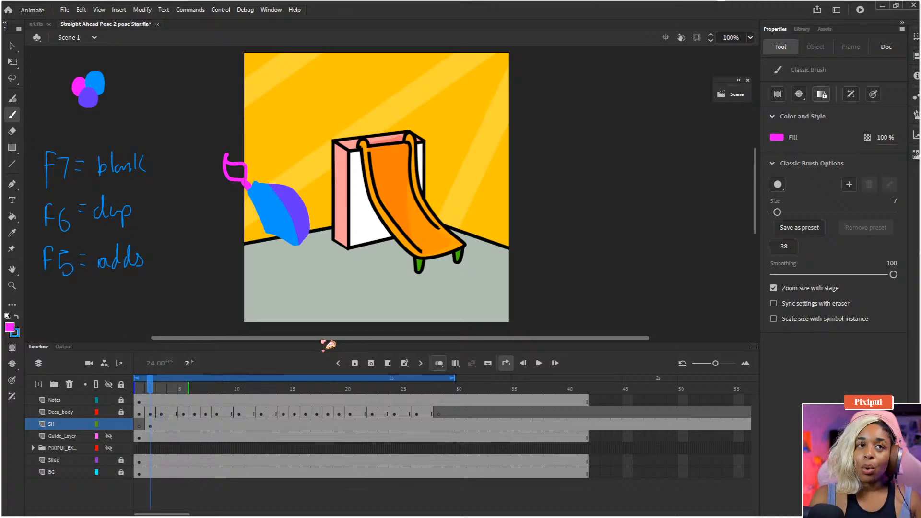
Insert a blank keyframe at SH frame 3 and draw a curved magenta tail rising from the block, reshaping its upper end.
key("period")
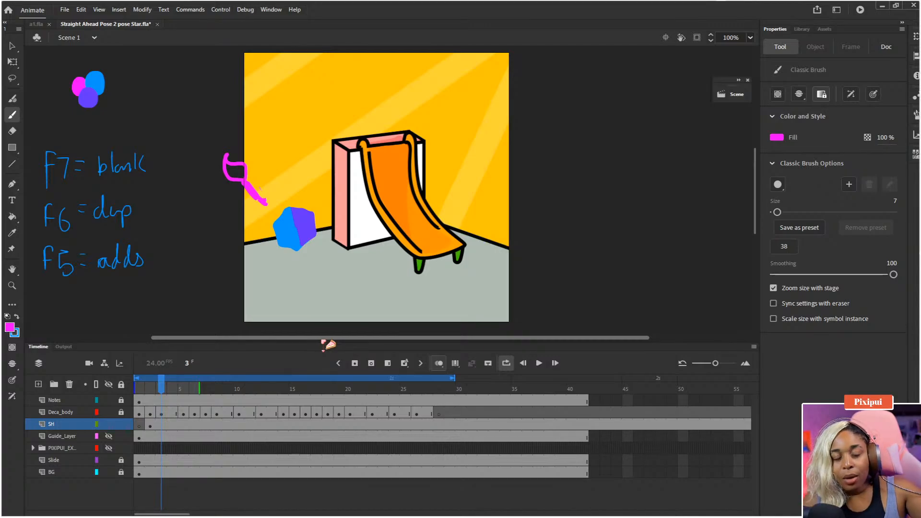
key("F7")
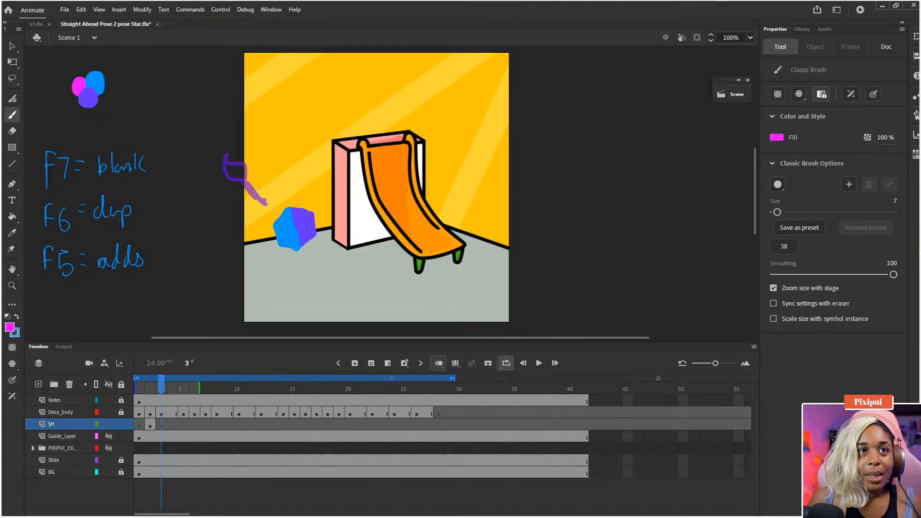
left_click_drag(252, 192, 280, 215)
key("ctrl+z")
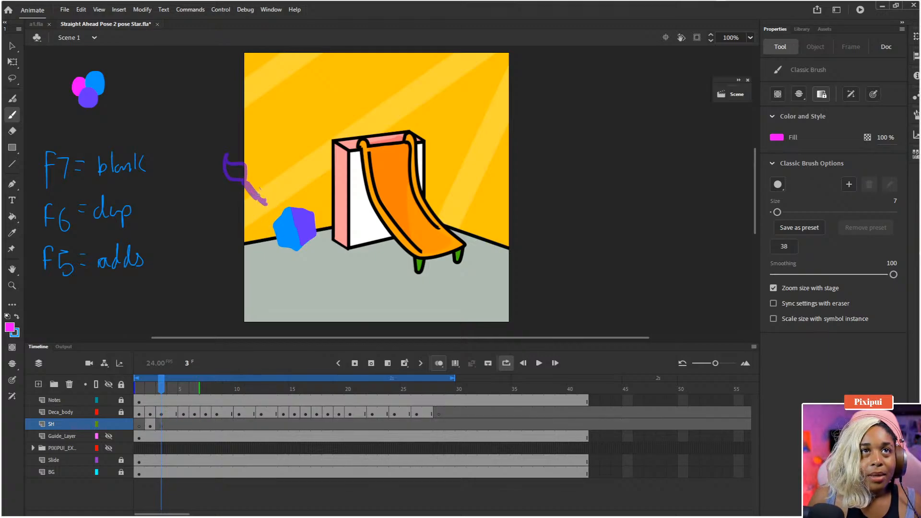
left_click_drag(255, 192, 276, 223)
key("ctrl+z")
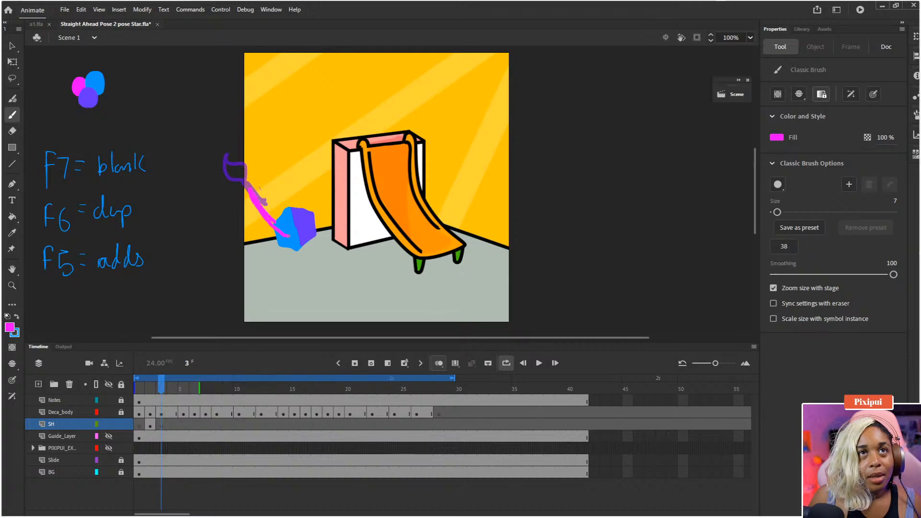
key("e")
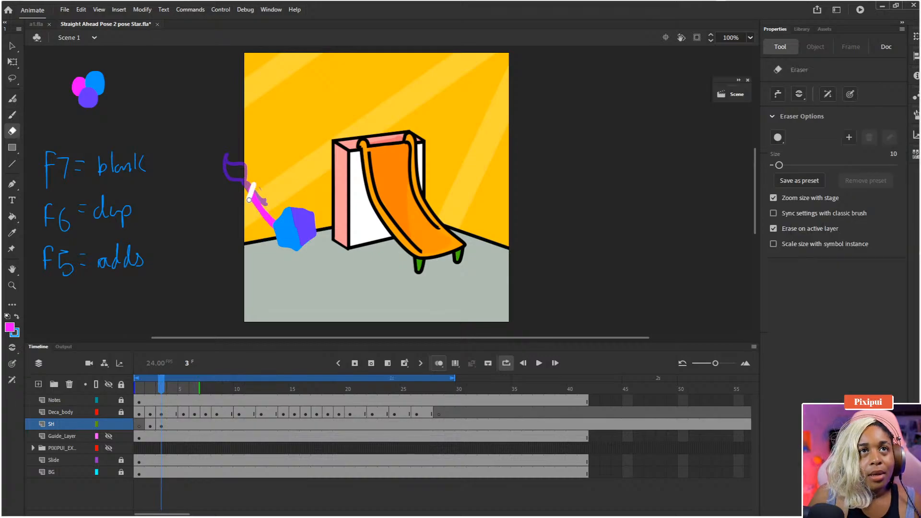
left_click_drag(254, 181, 249, 200)
key("b")
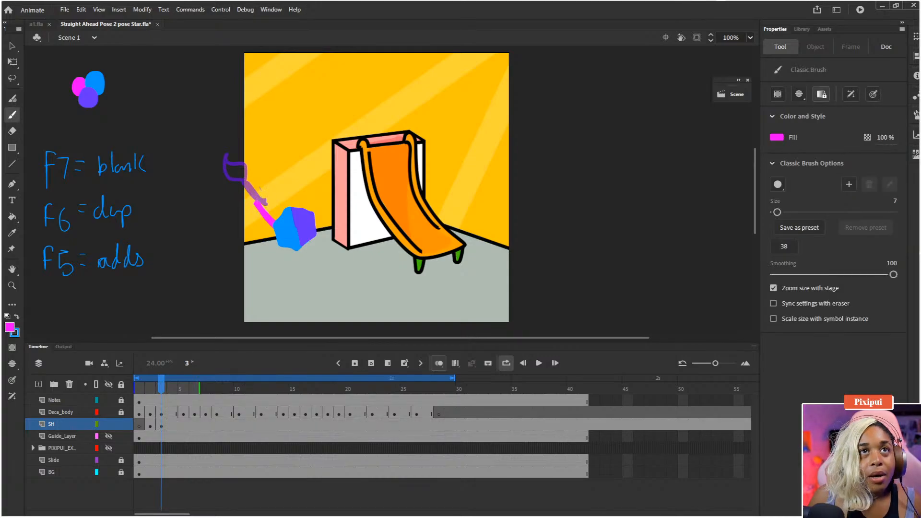
mouse_move(256, 202)
left_mouse_down()
mouse_move(246, 168)
mouse_move(255, 203)
left_mouse_up()
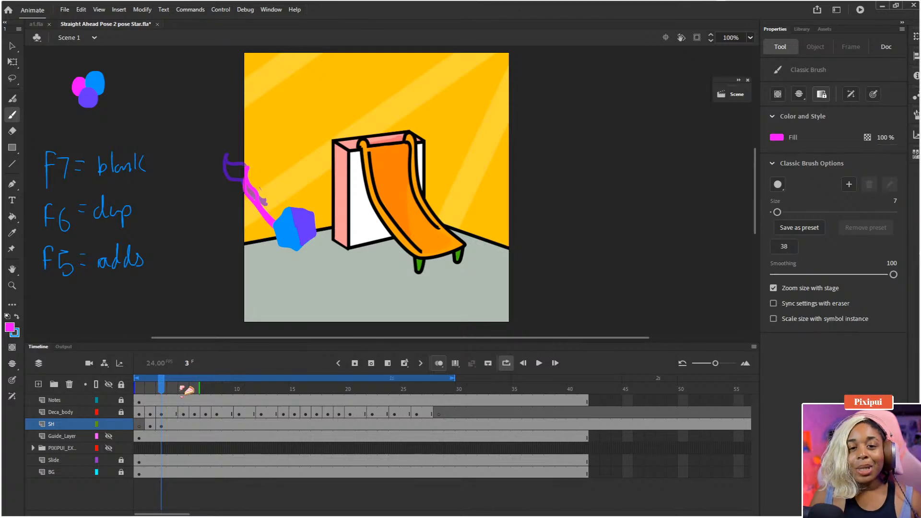
Flip through frames 1 to 4 to examine how the tail follows the block's movement.
key("comma")
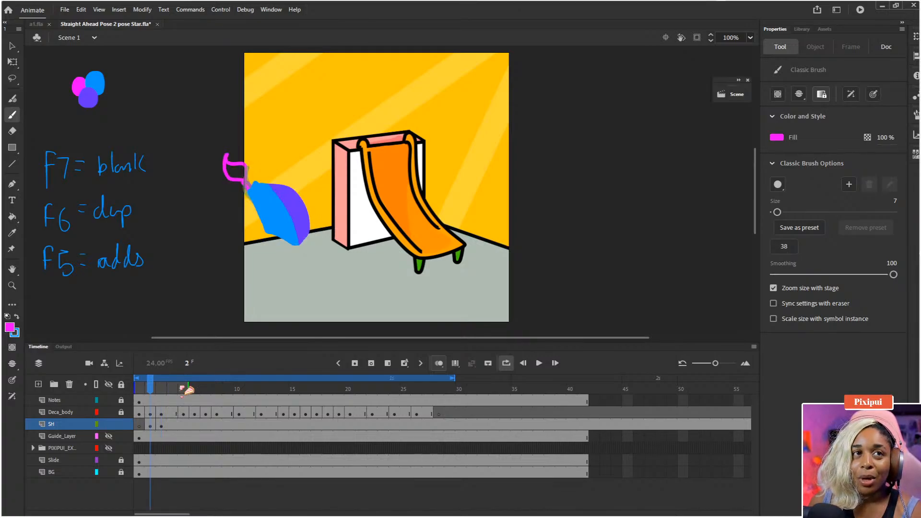
key("comma")
key("period")
key("period")
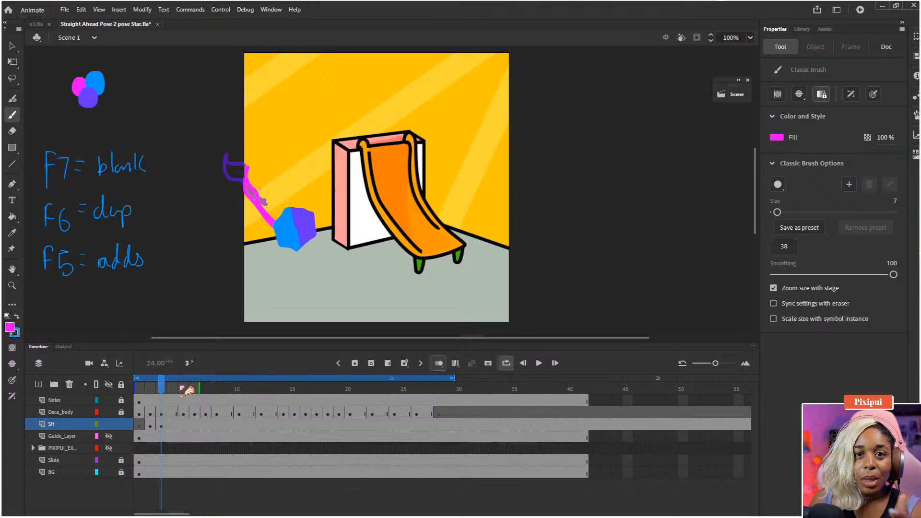
key("period")
key("comma")
key("period")
key("comma")
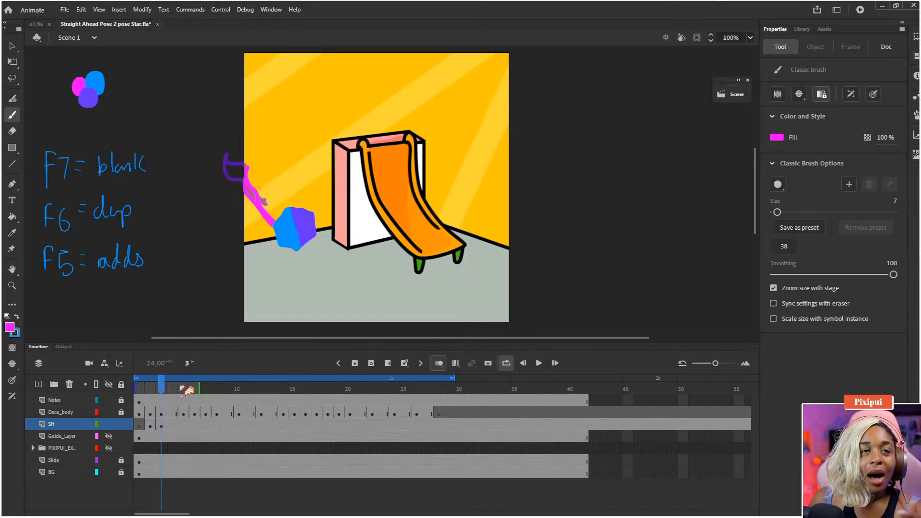
key("period")
key("comma")
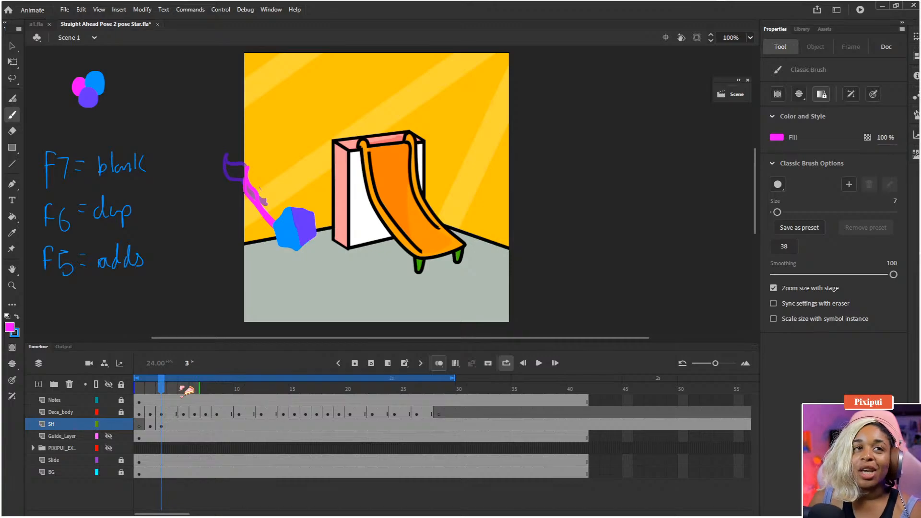
key("comma")
key("period")
key("period")
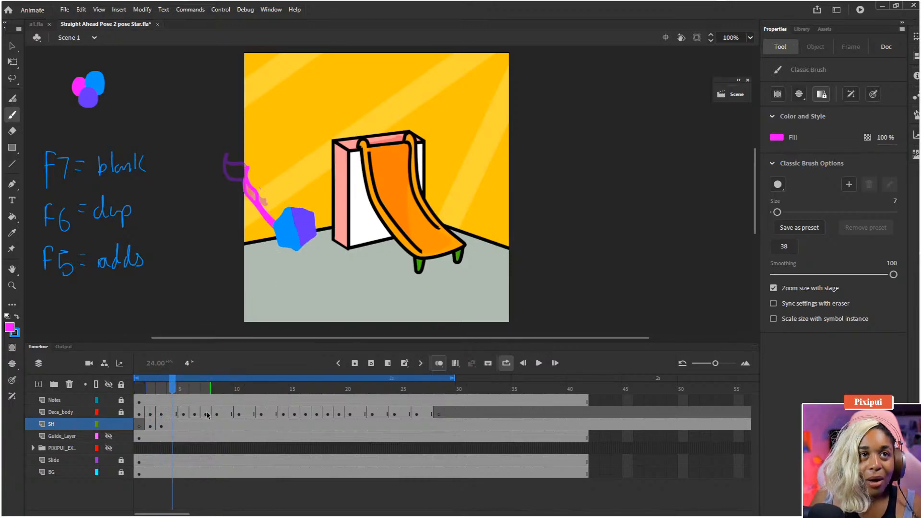
Insert a blank keyframe at SH frame 4 and compare the block's poses on frames 4 and 5.
left_click(171, 425)
key("Escape")
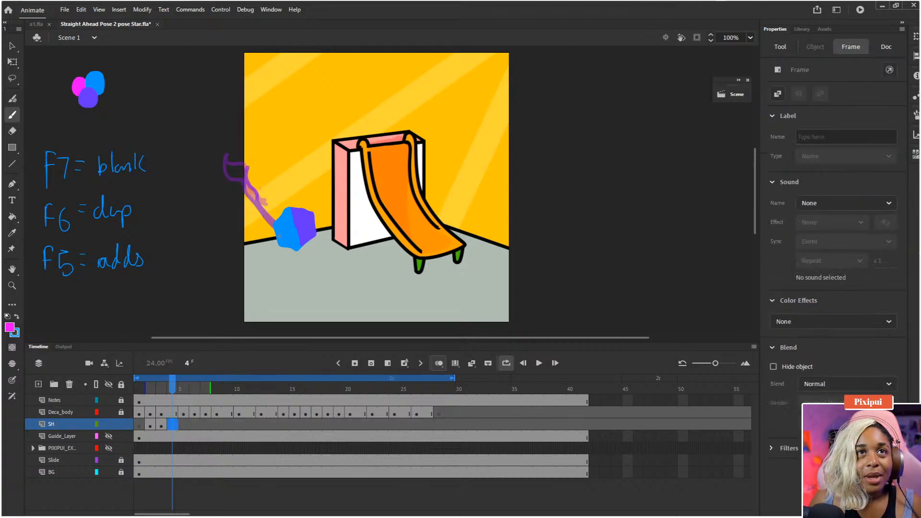
key("Escape")
key("period")
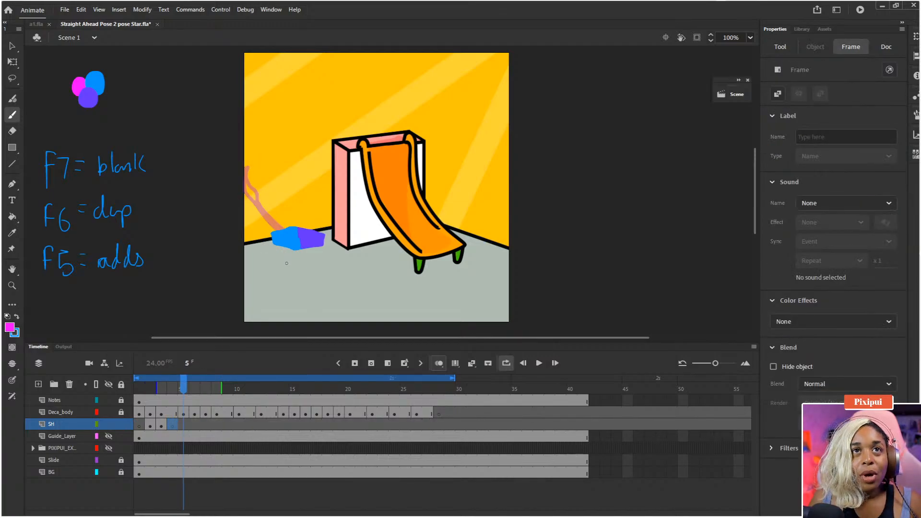
key("comma")
key("period")
key("comma")
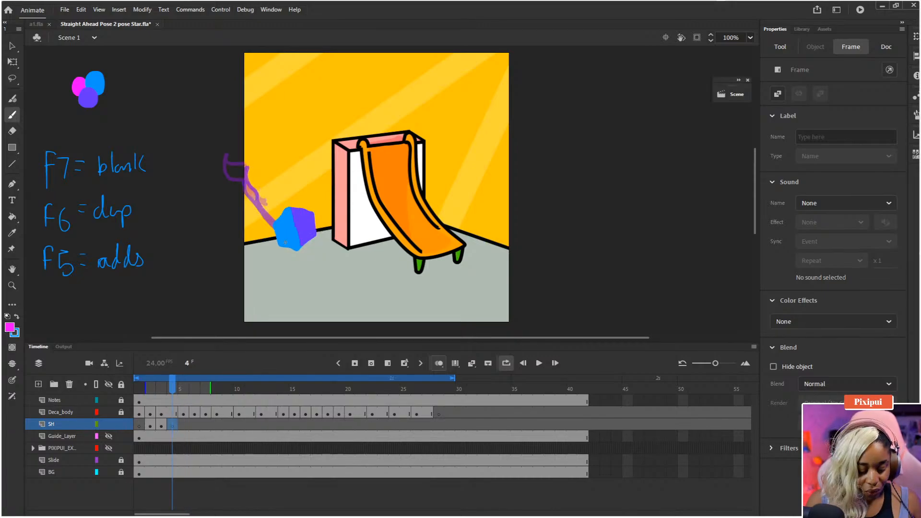
Draw the magenta tail low behind the squashed block with a small end loop, and move its SH keyframe from frame 4 to frame 5.
key("period")
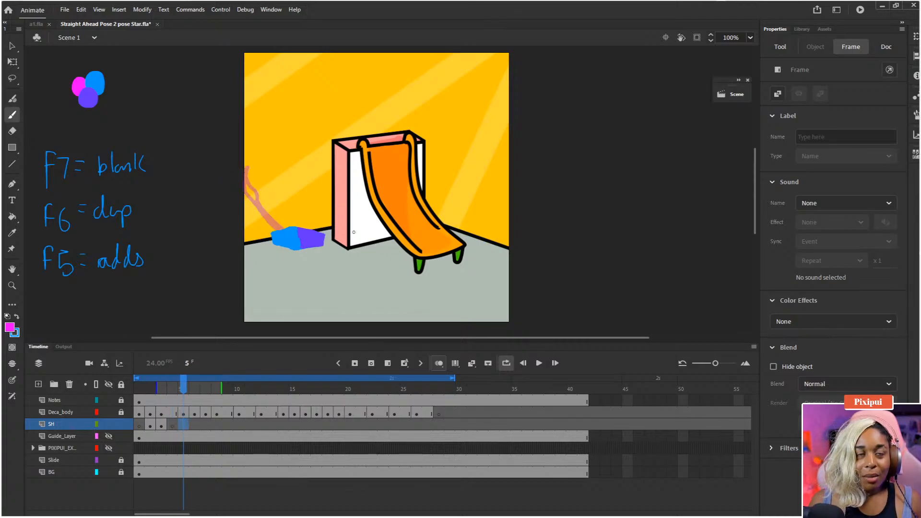
key("b")
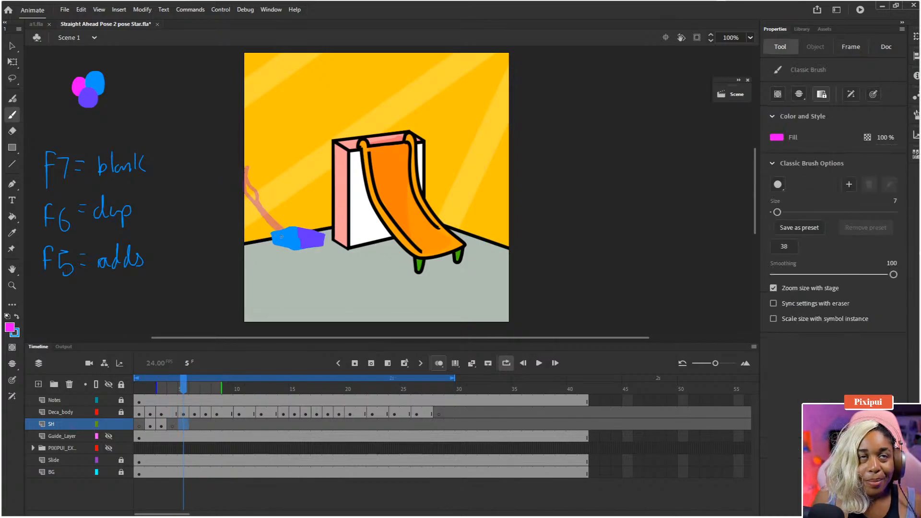
mouse_move(282, 236)
left_mouse_down()
mouse_move(255, 242)
mouse_move(239, 231)
mouse_move(247, 242)
left_mouse_up()
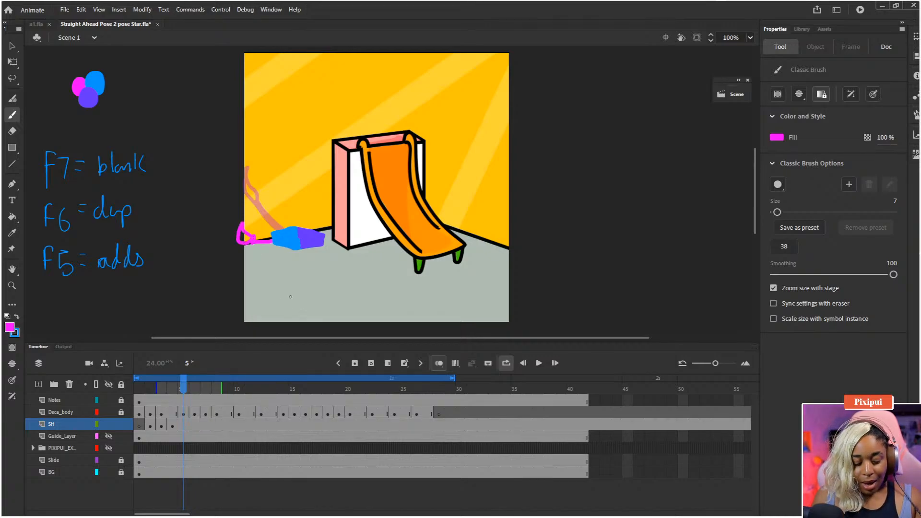
left_click(176, 426)
left_click_drag(179, 425, 181, 424)
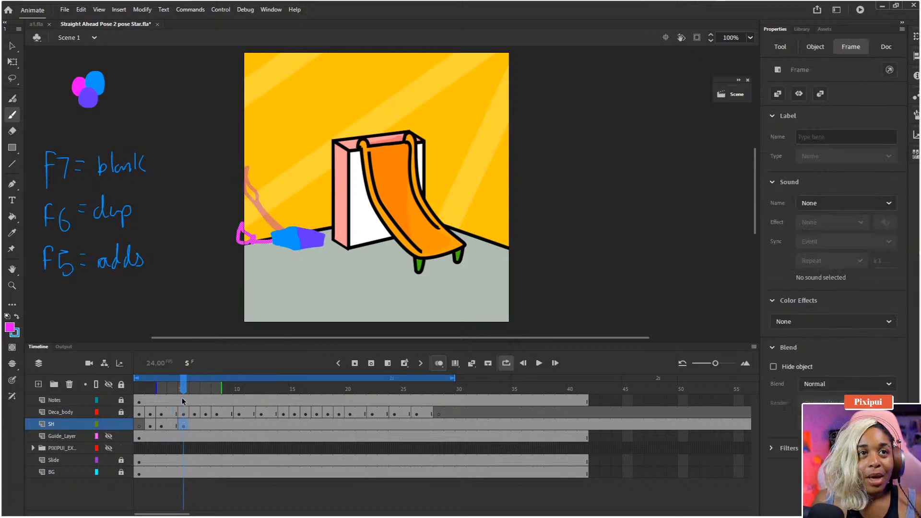
Insert a blank keyframe at SH frame 4 and scrub from frame 3 to 5 to check the tail.
left_click(174, 426)
key("F7")
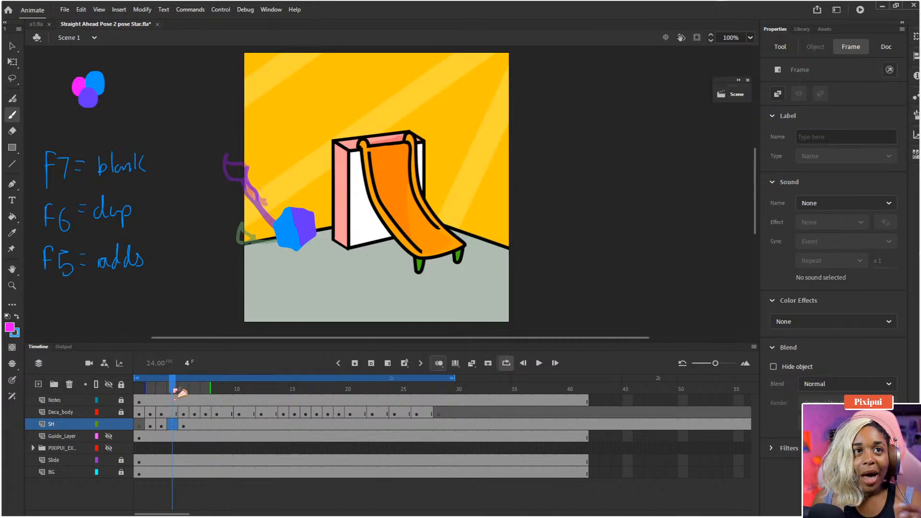
left_click(166, 390)
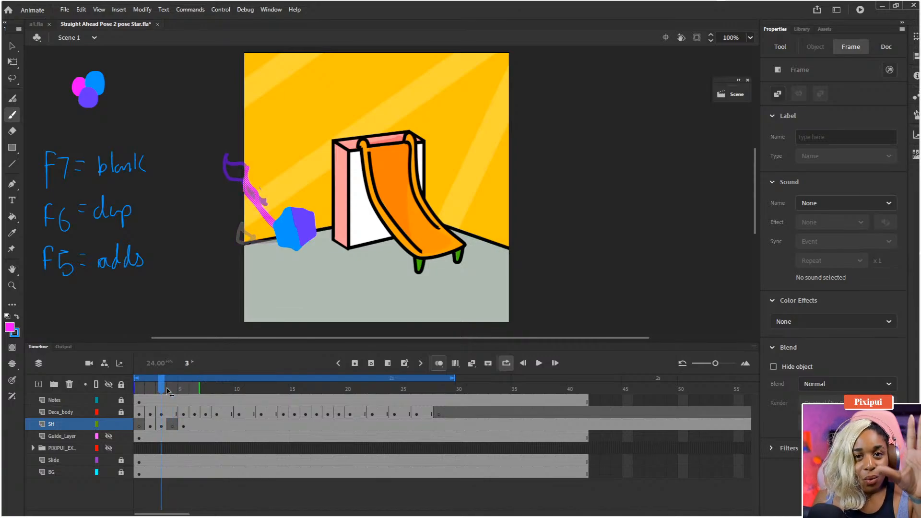
left_click_drag(168, 391, 184, 391)
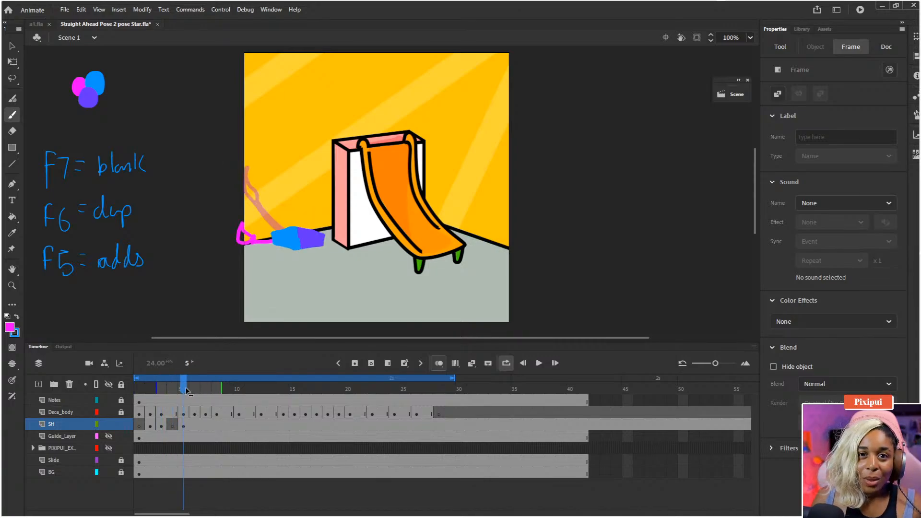
Try a thin magenta tail curving up from the block on SH frame 4, correcting its tip with the eraser and brush.
left_click(175, 389)
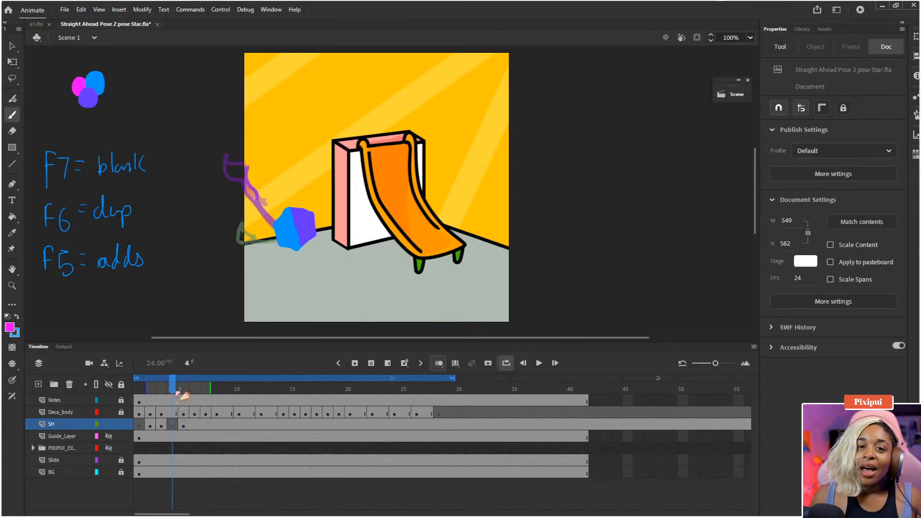
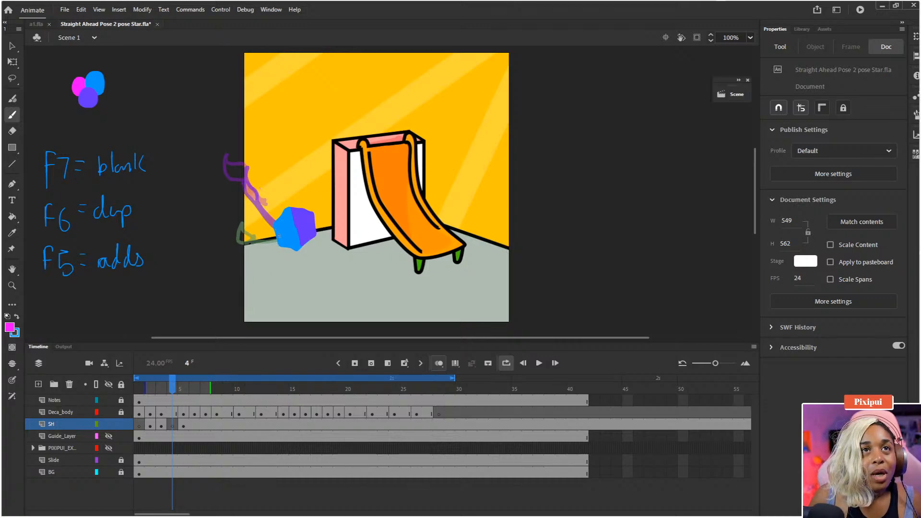
mouse_move(285, 234)
left_mouse_down()
mouse_move(257, 227)
mouse_move(250, 205)
mouse_move(261, 230)
mouse_move(275, 233)
left_mouse_up()
key("e")
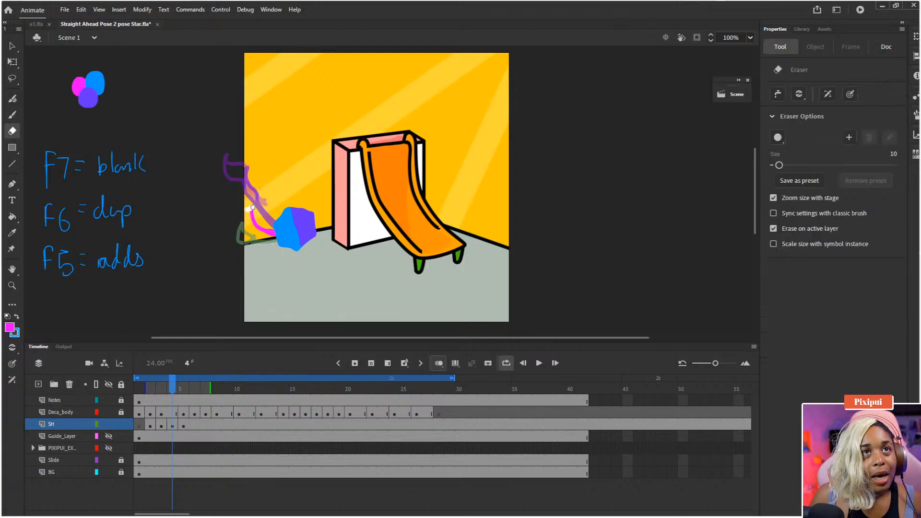
key("b")
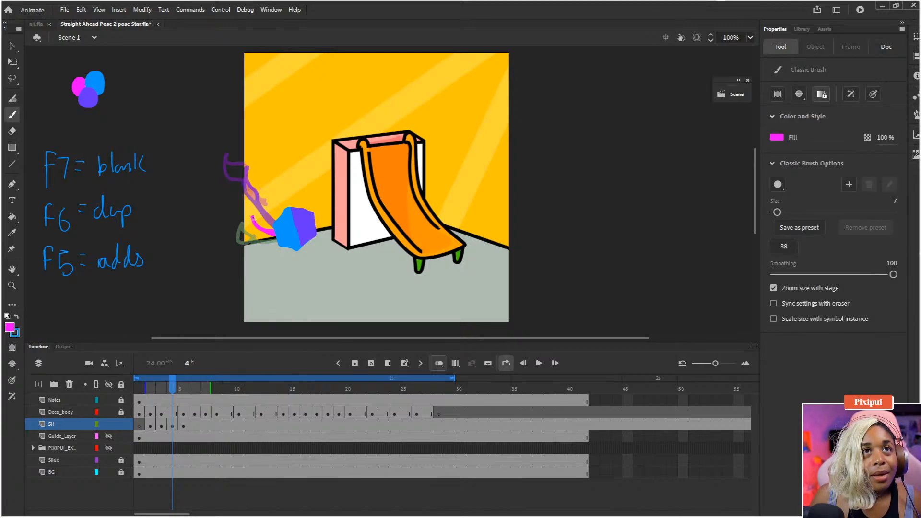
mouse_move(253, 221)
left_mouse_down()
mouse_move(250, 193)
mouse_move(253, 218)
left_mouse_up()
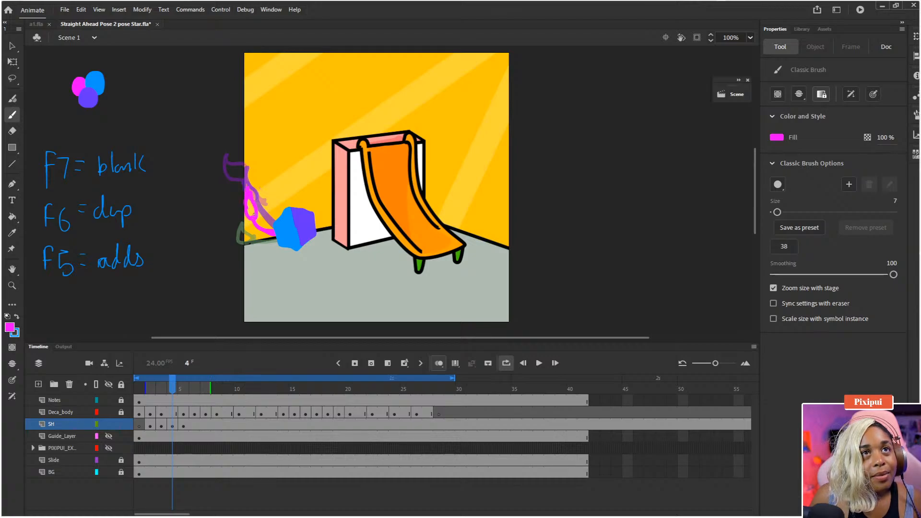
Play the animation and flip back through the frames to check the frame 4 tail in motion.
key("comma")
key("comma")
key("comma")
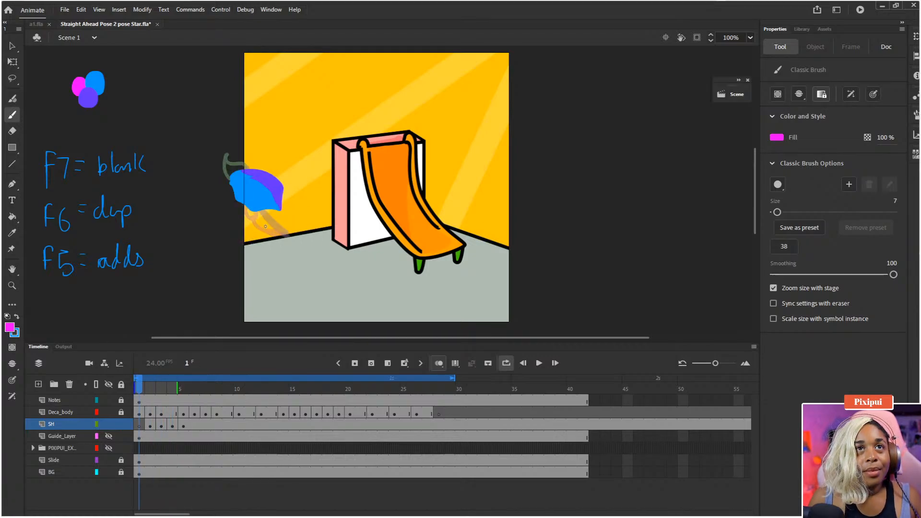
key("Return")
key("Return")
key("comma")
key("comma")
key("comma")
key("comma")
key("comma")
key("comma")
key("comma")
key("comma")
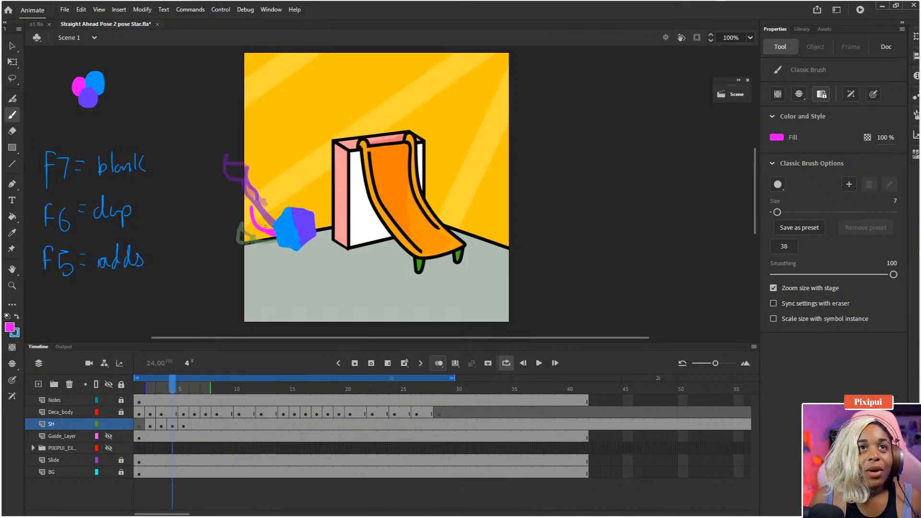
Undo the frame 4 tail, try another upward-curving version behind the block, and erase it.
key("ctrl+z")
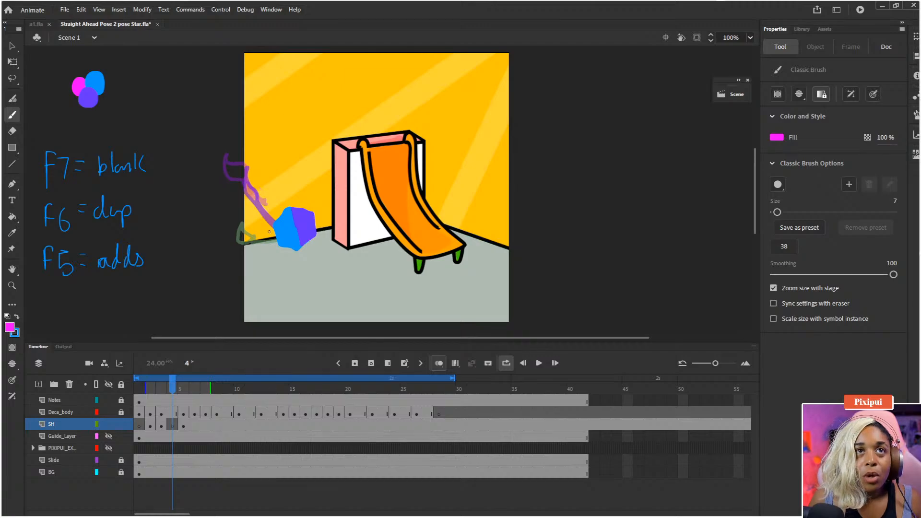
left_click_drag(285, 238, 252, 220)
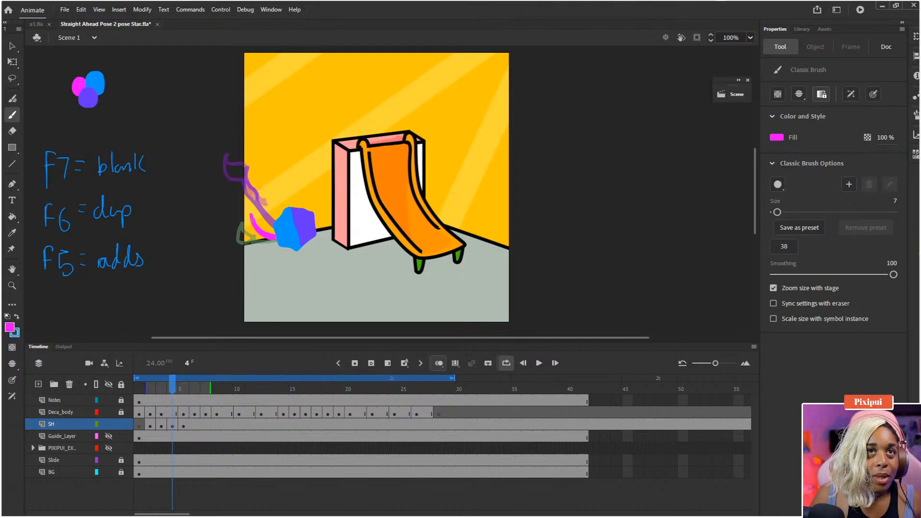
key("e")
mouse_move(251, 211)
left_mouse_down()
mouse_move(259, 218)
mouse_move(245, 215)
left_mouse_up()
key("b")
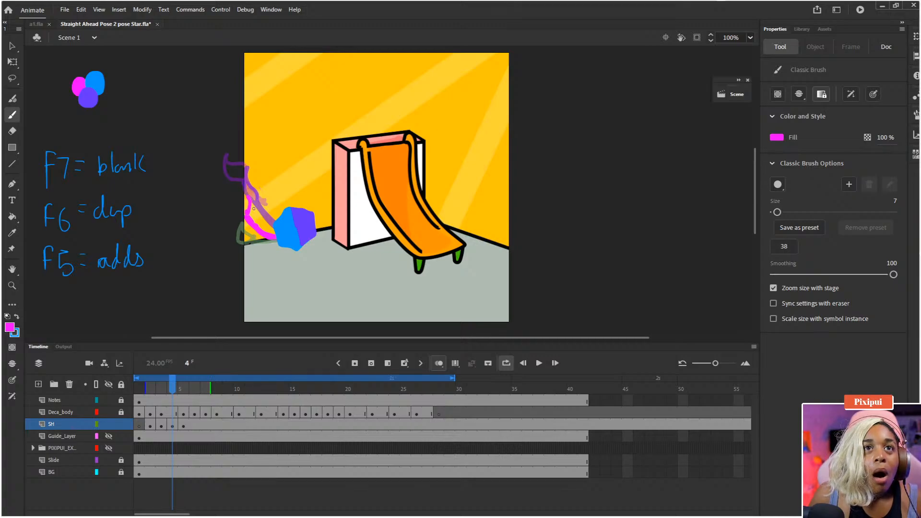
key("e")
mouse_move(244, 190)
left_mouse_down()
mouse_move(268, 234)
mouse_move(240, 187)
mouse_move(279, 232)
left_mouse_up()
key("b")
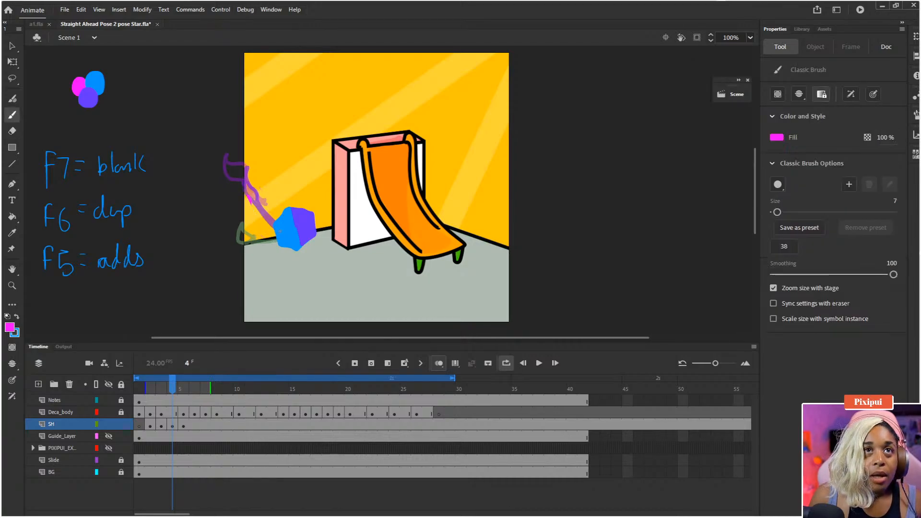
key("e")
key("b")
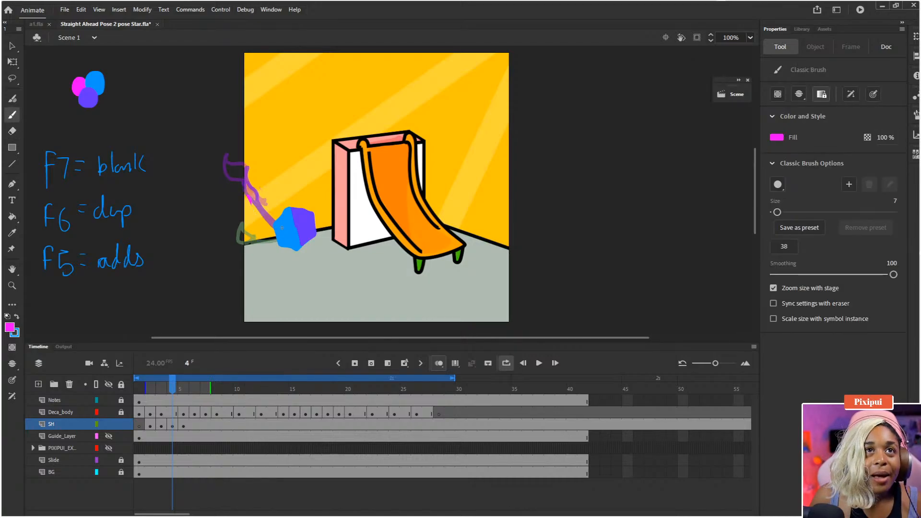
Outline a wide-based tail sweeping up behind the block on SH frame 4 and fill its base with magenta.
mouse_move(282, 233)
left_mouse_down()
mouse_move(251, 199)
mouse_move(240, 203)
mouse_move(241, 228)
mouse_move(255, 209)
mouse_move(267, 242)
mouse_move(287, 243)
left_mouse_up()
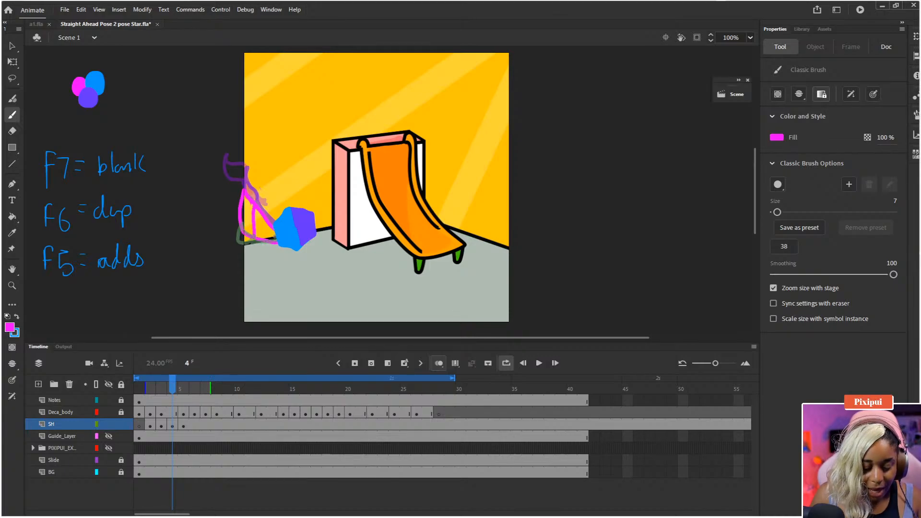
key("k")
left_click(261, 232)
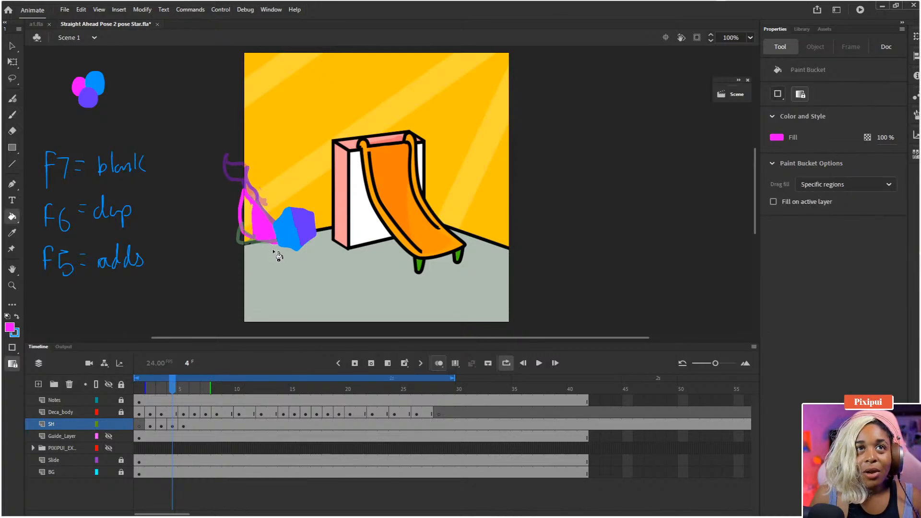
Flip back and forth between frames 2 and 7 to check how the filled tail follows the block.
left_click(172, 386)
key("comma")
key("comma")
key("period")
key("period")
key("period")
key("period")
key("comma")
key("comma")
key("comma")
key("comma")
key("comma")
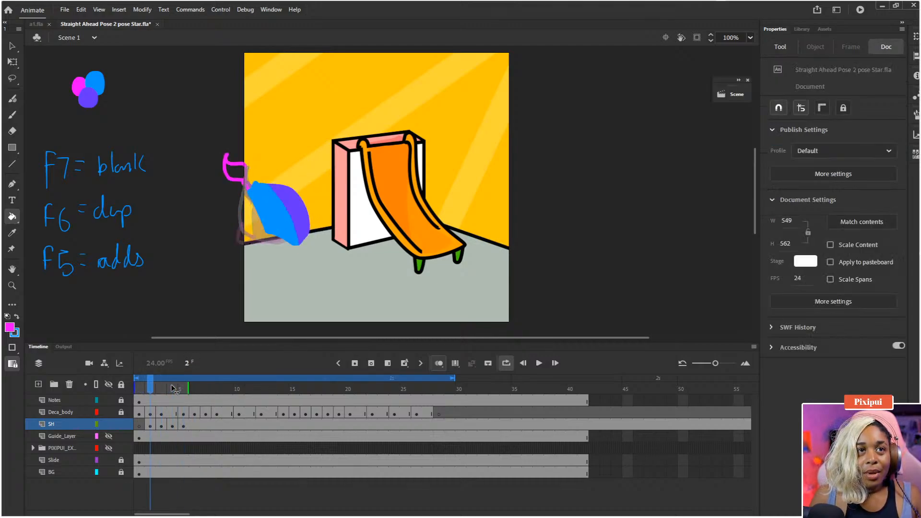
key("period")
key("period")
key("period")
key("period")
key("period")
key("period")
key("period")
key("comma")
key("comma")
key("comma")
key("comma")
key("comma")
key("comma")
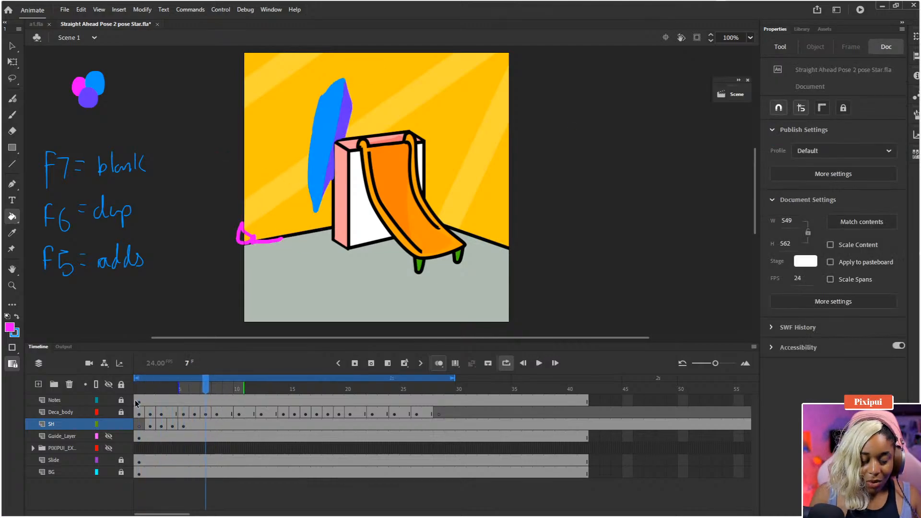
key("period")
key("period")
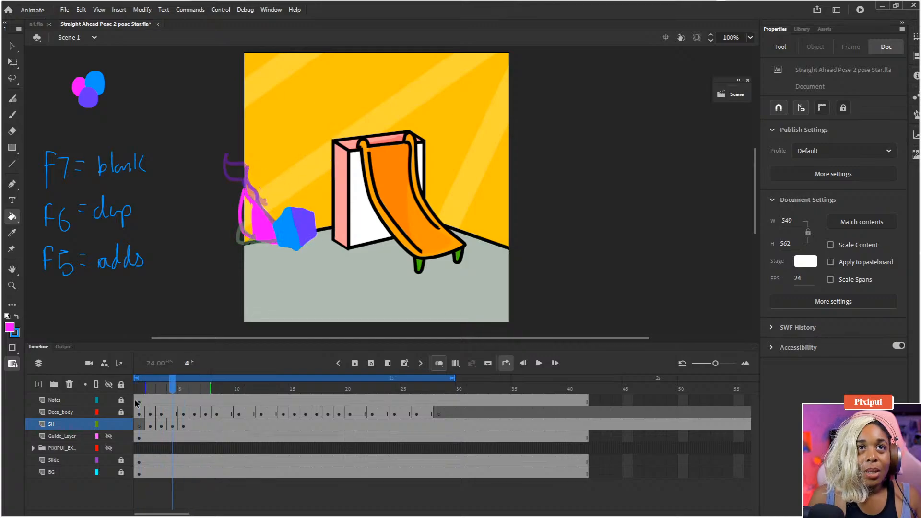
Trim the upper edge of the filled tail on SH frame 4 with the Eraser to refine its shape.
left_click(172, 426)
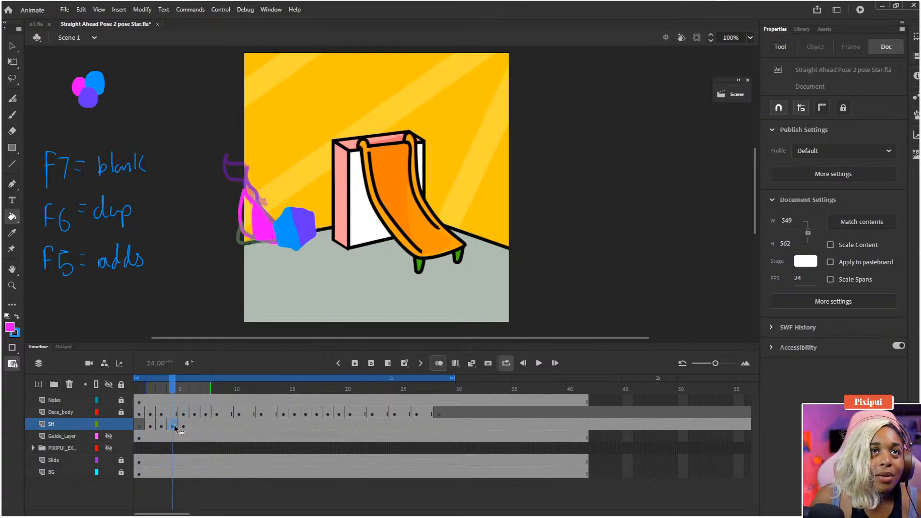
key("e")
left_click(258, 192)
key("ctrl+z")
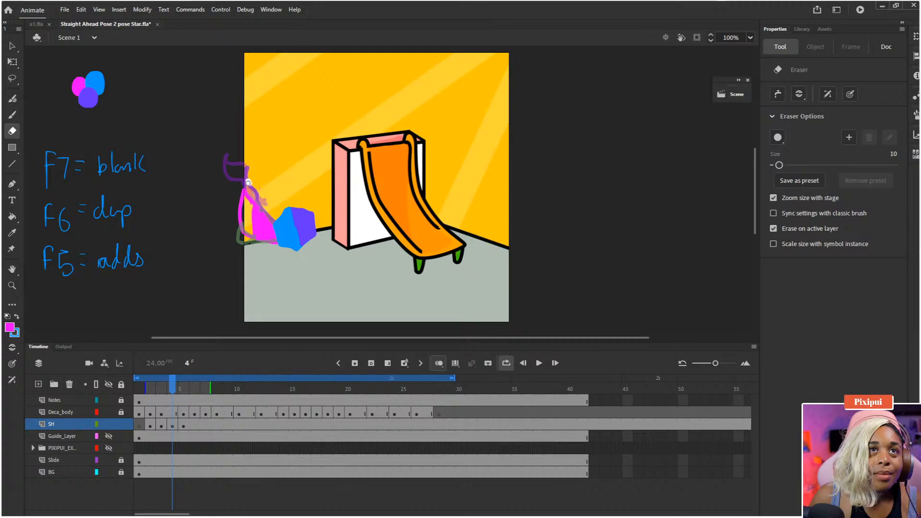
mouse_move(248, 182)
left_mouse_down()
mouse_move(279, 230)
mouse_move(249, 167)
left_mouse_up()
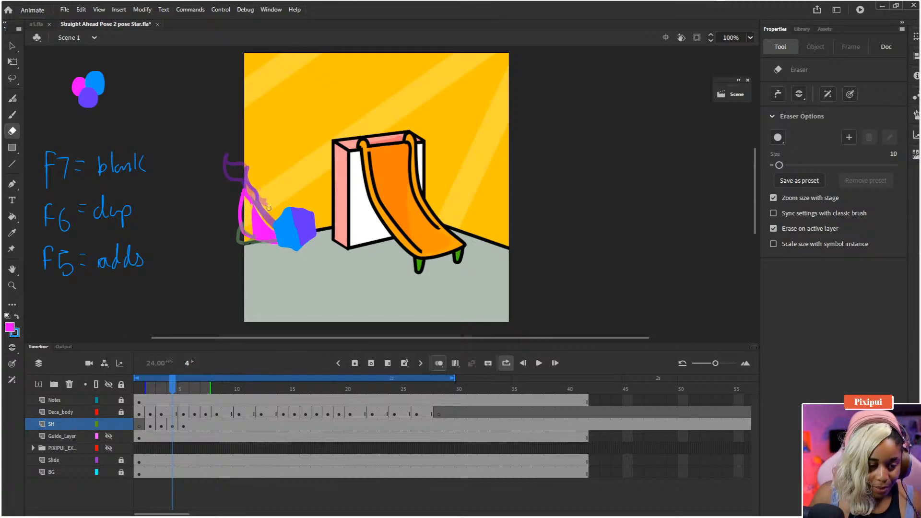
key("b")
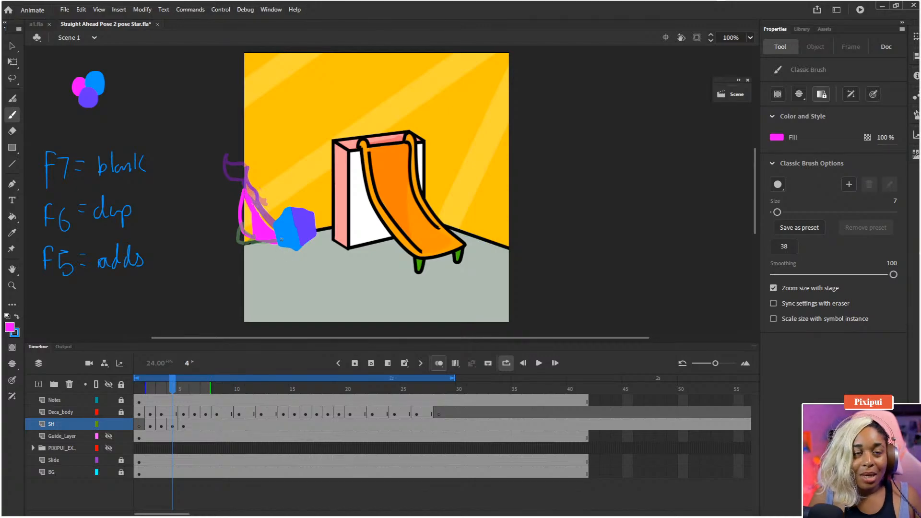
Insert a blank keyframe at SH frame 6 and shorten the onion skin range to start at frame 5.
key("period")
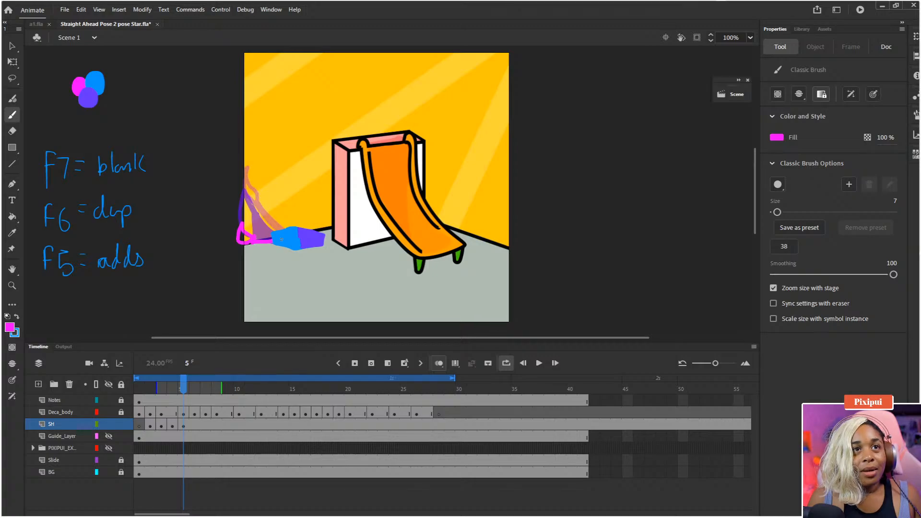
key("period")
key("comma")
key("period")
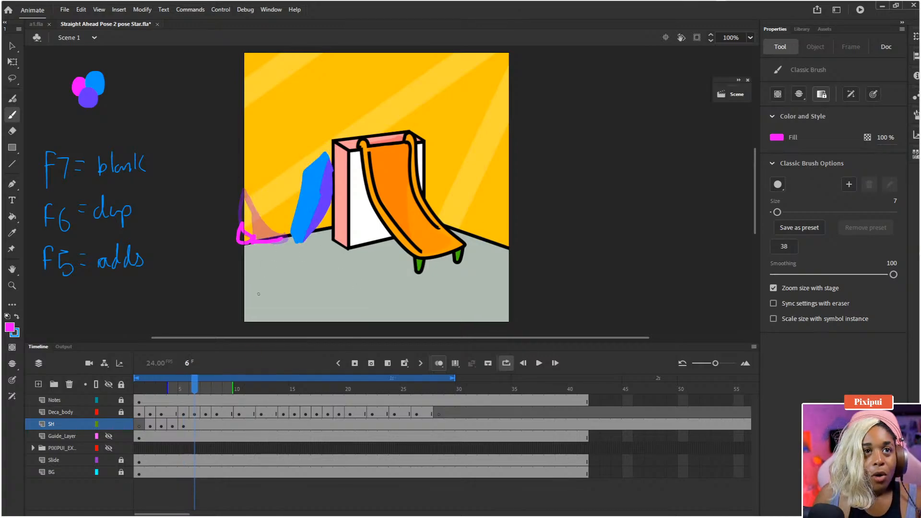
key("F7")
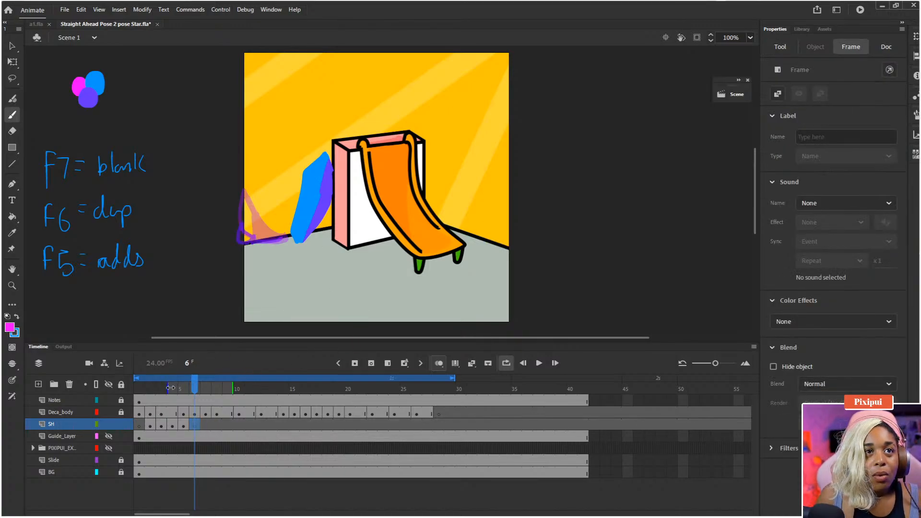
left_click_drag(171, 387, 179, 387)
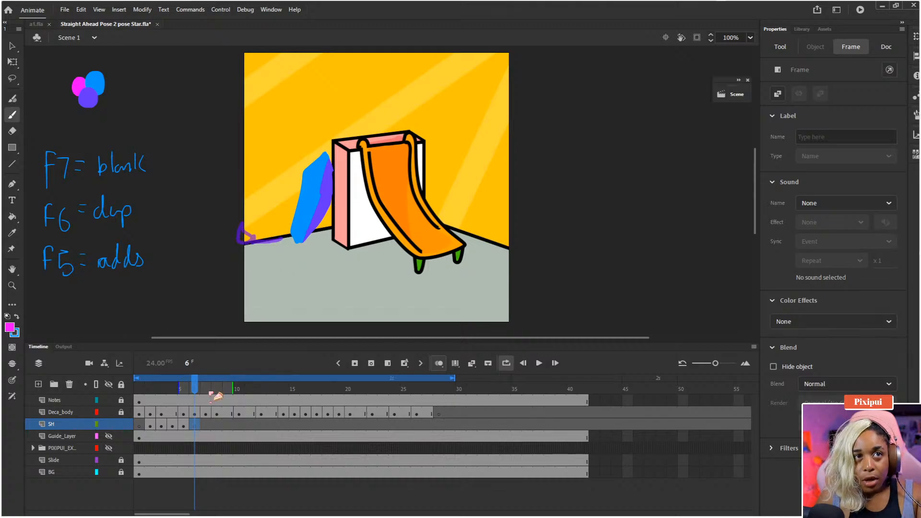
mouse_move(180, 388)
left_mouse_down()
mouse_move(162, 389)
mouse_move(179, 388)
left_mouse_up()
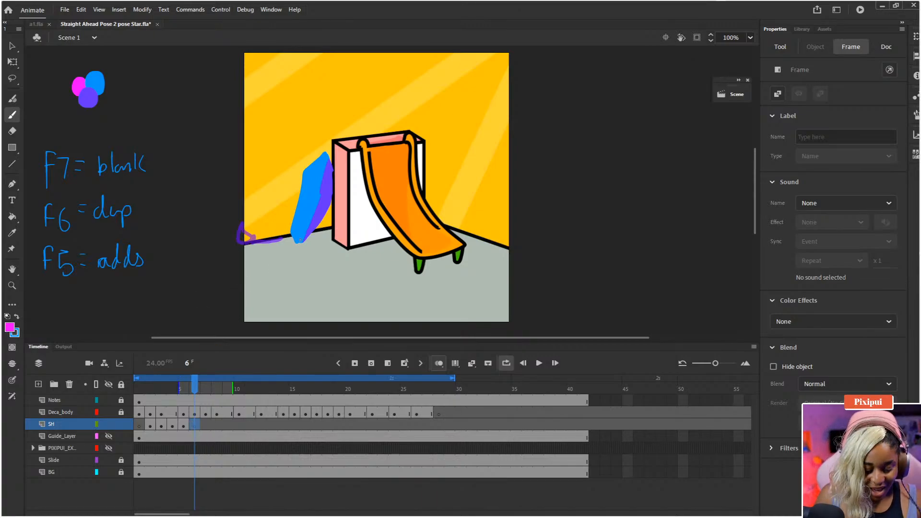
Draw the magenta tail on SH frame 6 curving down from the stretched block to a small loop at floor level.
key("b")
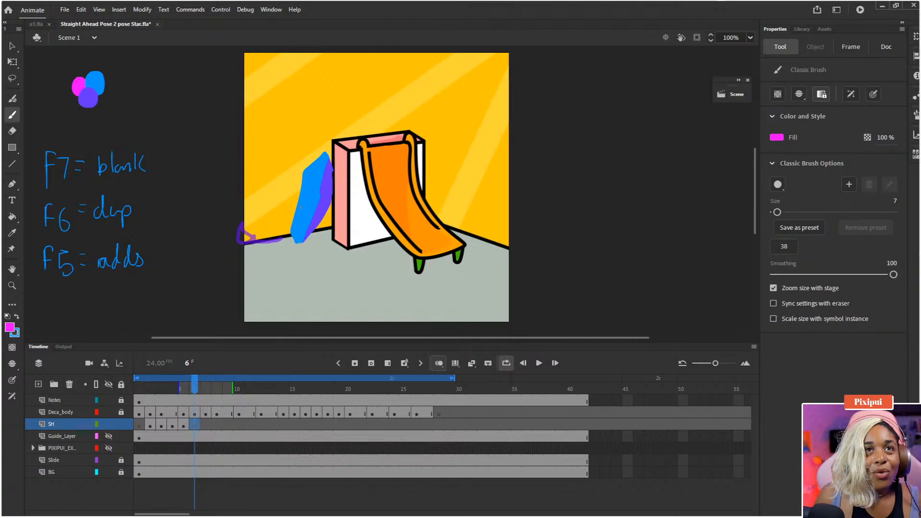
left_click_drag(301, 208, 280, 231)
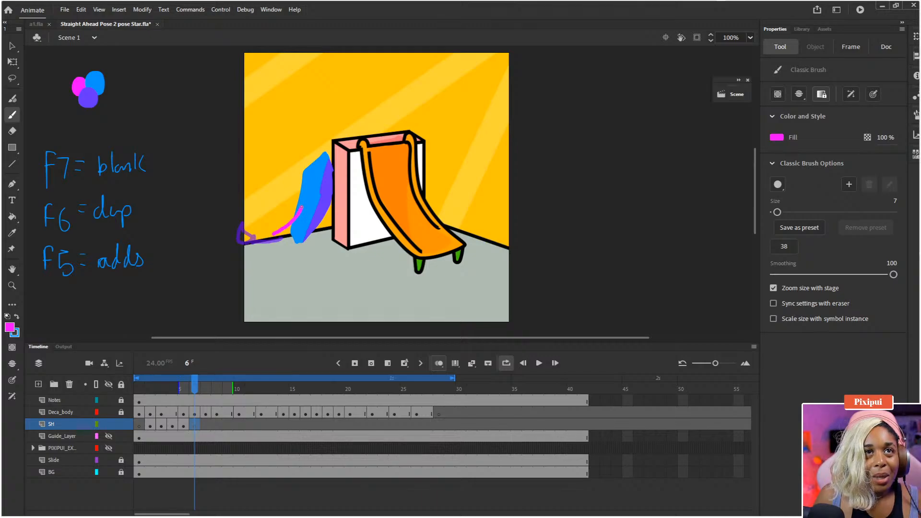
key("ctrl+z")
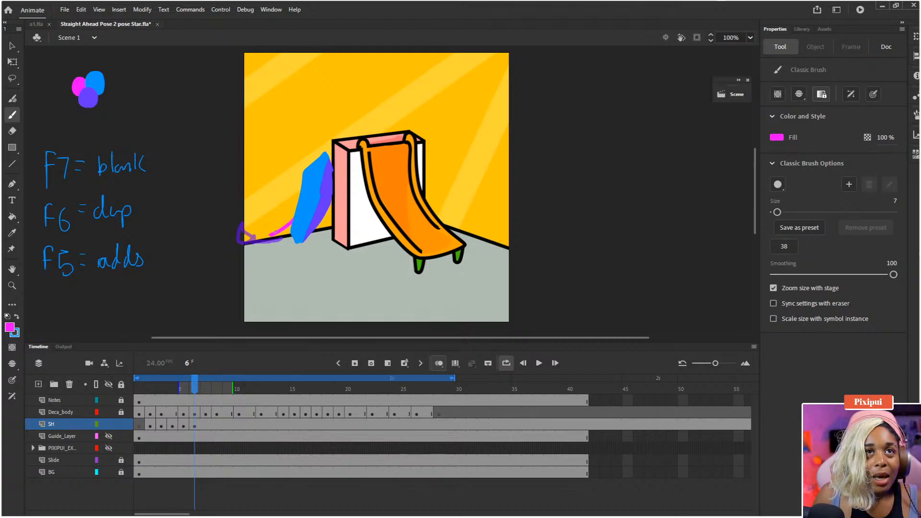
mouse_move(270, 233)
left_mouse_down()
mouse_move(247, 237)
mouse_move(265, 247)
mouse_move(277, 232)
left_mouse_up()
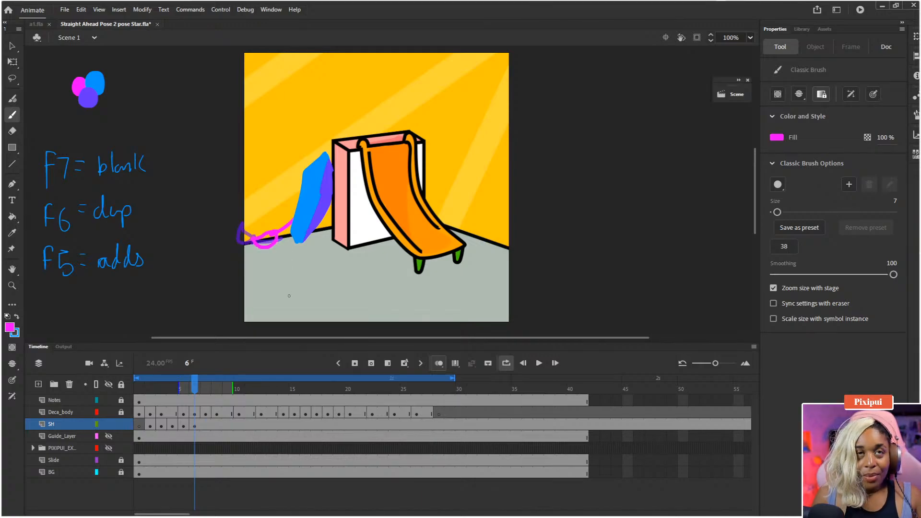
Insert a blank keyframe at SH frame 7 and draw the tail hanging from the rising block with a small end loop.
key(".")
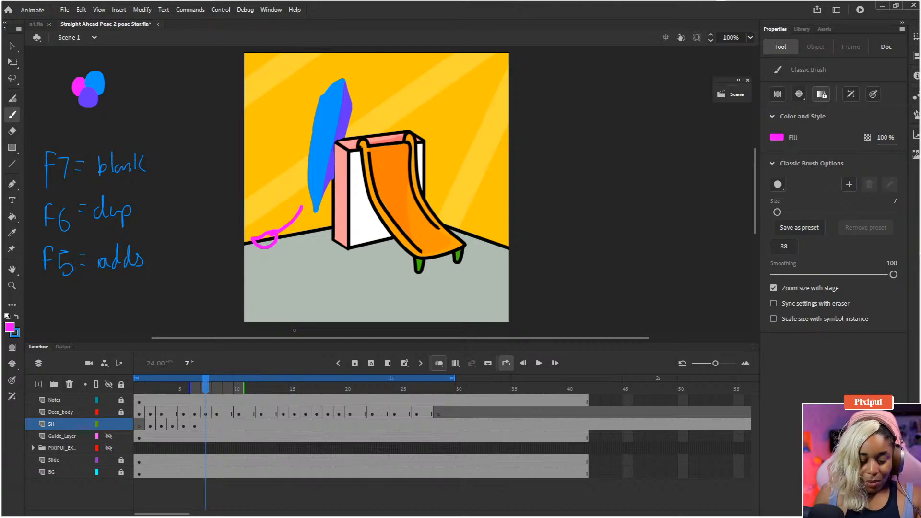
key("F7")
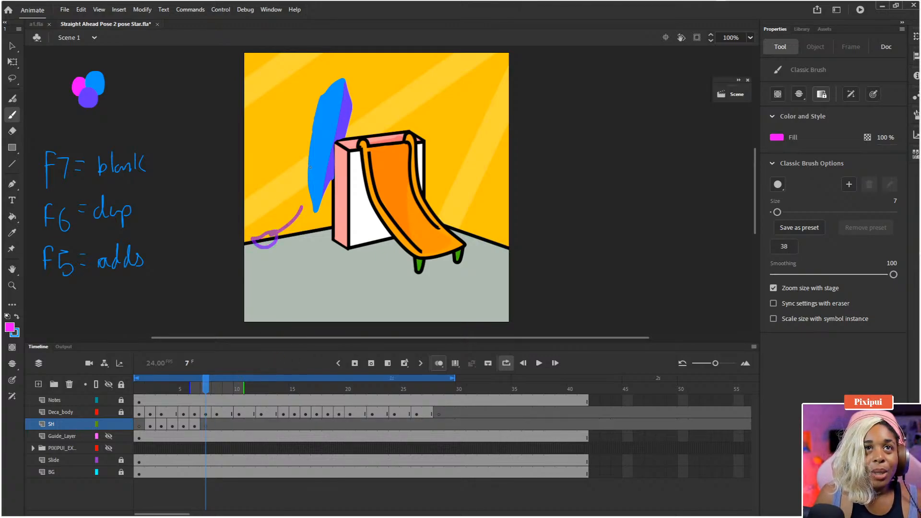
mouse_move(310, 167)
left_mouse_down()
mouse_move(284, 233)
mouse_move(294, 225)
mouse_move(295, 209)
mouse_move(277, 226)
mouse_move(300, 213)
left_mouse_up()
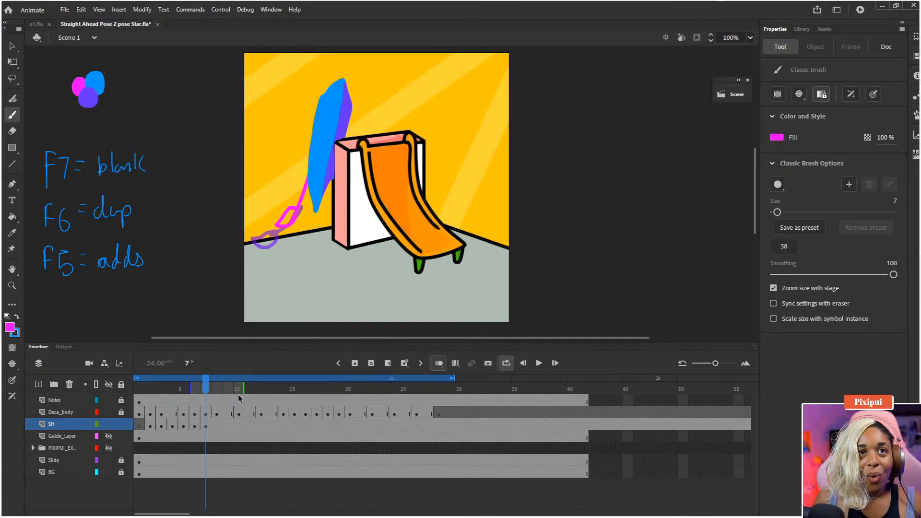
Insert a blank keyframe at SH frame 8 and draw the magenta tail strand curving down from the arched block.
key(".")
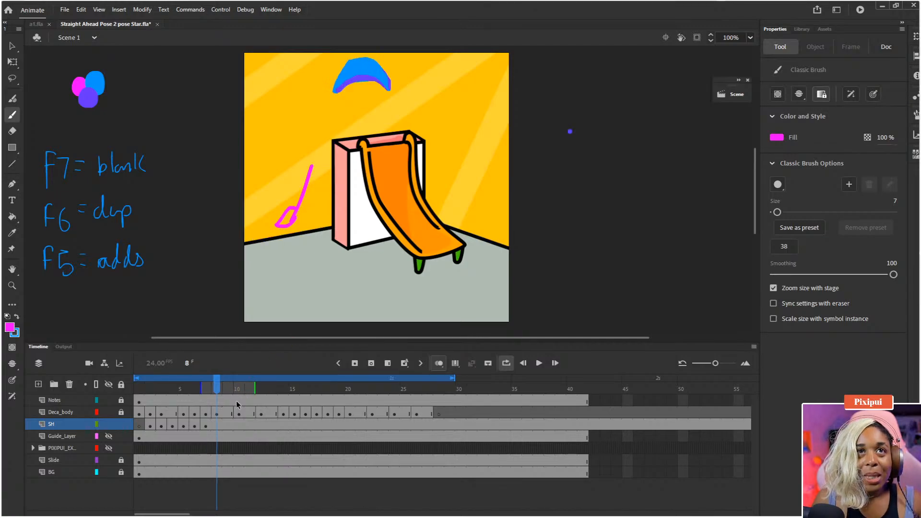
left_click(217, 426)
key("F7")
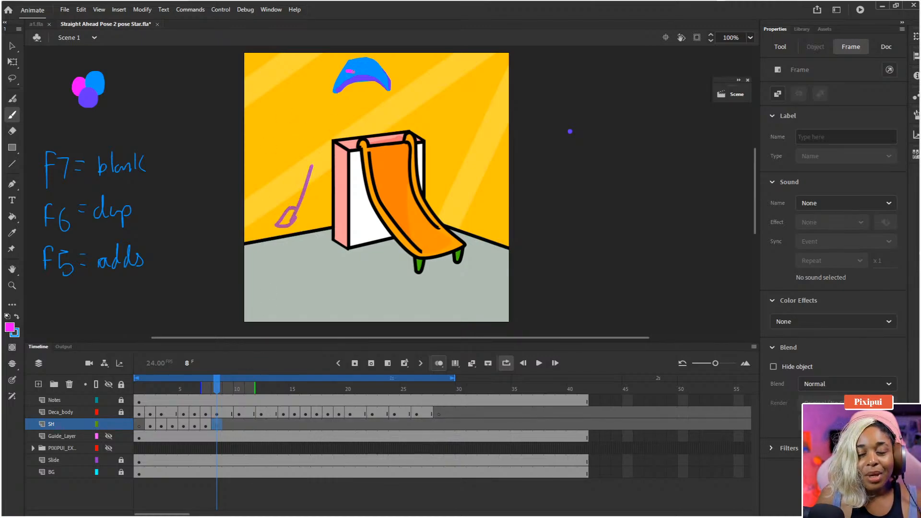
left_click_drag(334, 80, 320, 134)
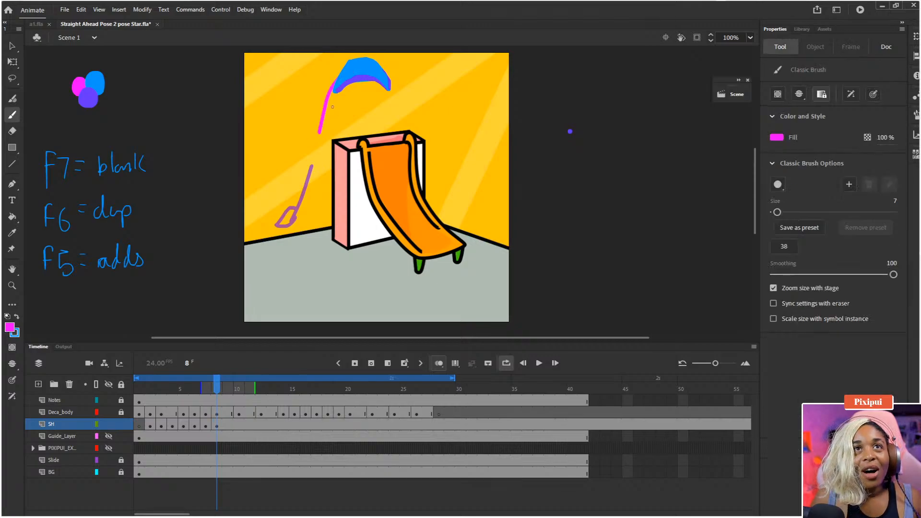
key("ctrl+z")
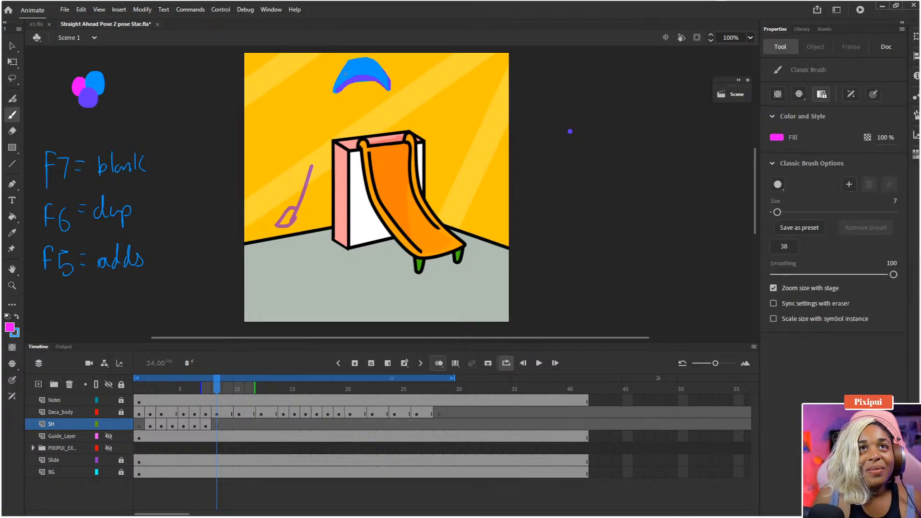
left_click_drag(336, 80, 317, 130)
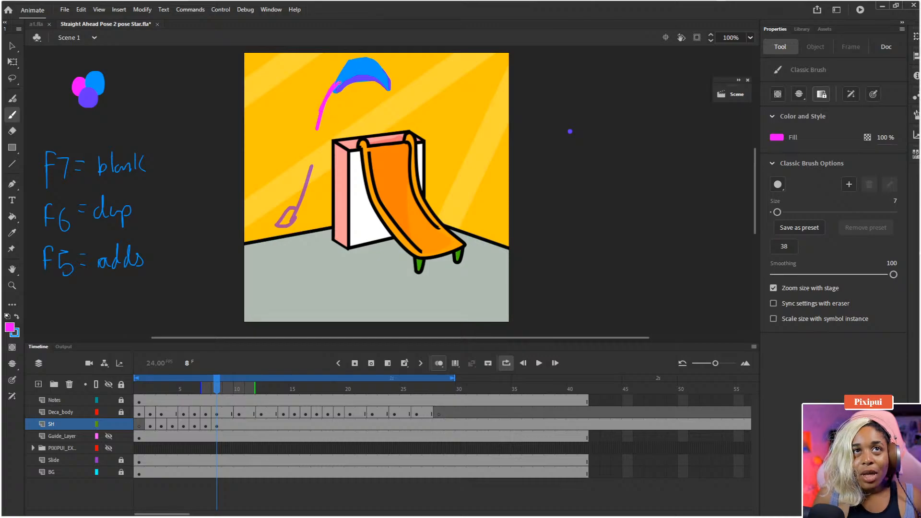
left_click_drag(318, 111, 310, 166)
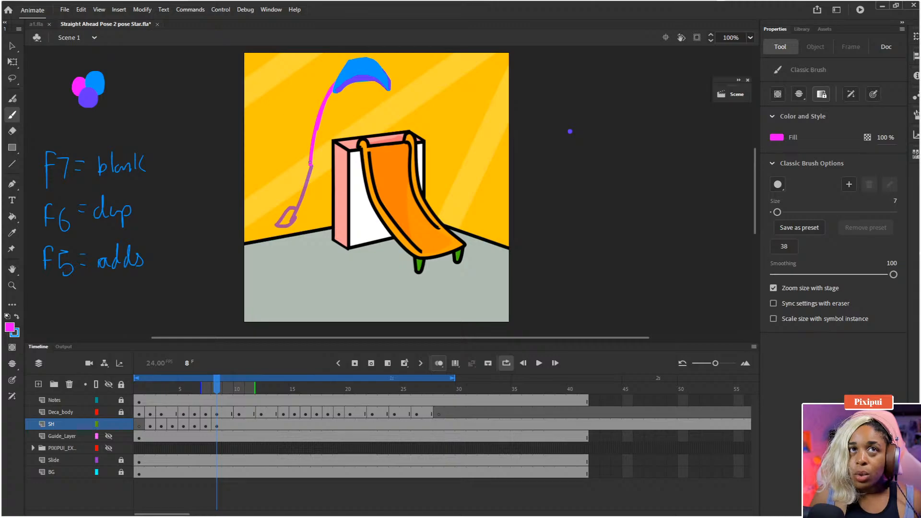
Finish the tail on SH frame 8 with a long, slim pointed loop, replacing the first attempt at the end shape.
mouse_move(310, 163)
left_mouse_down()
mouse_move(297, 188)
mouse_move(315, 158)
left_mouse_up()
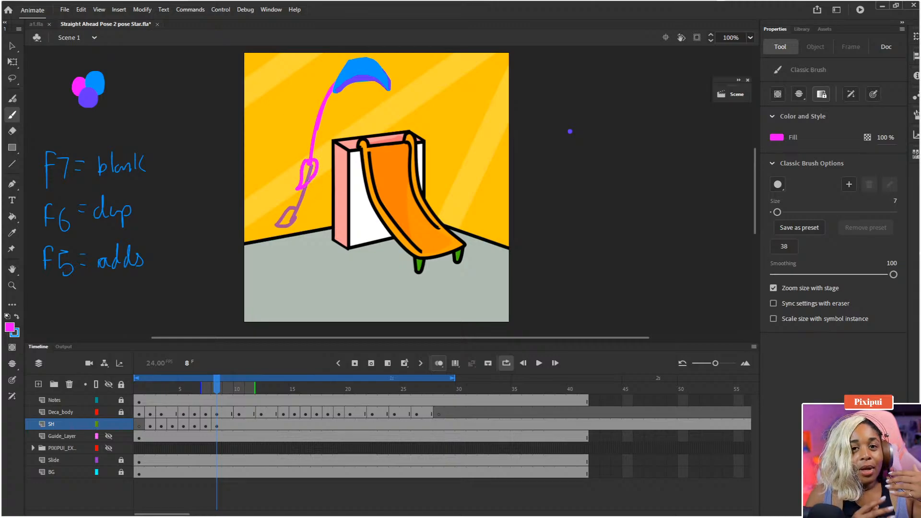
key("ctrl+z")
key("ctrl+z")
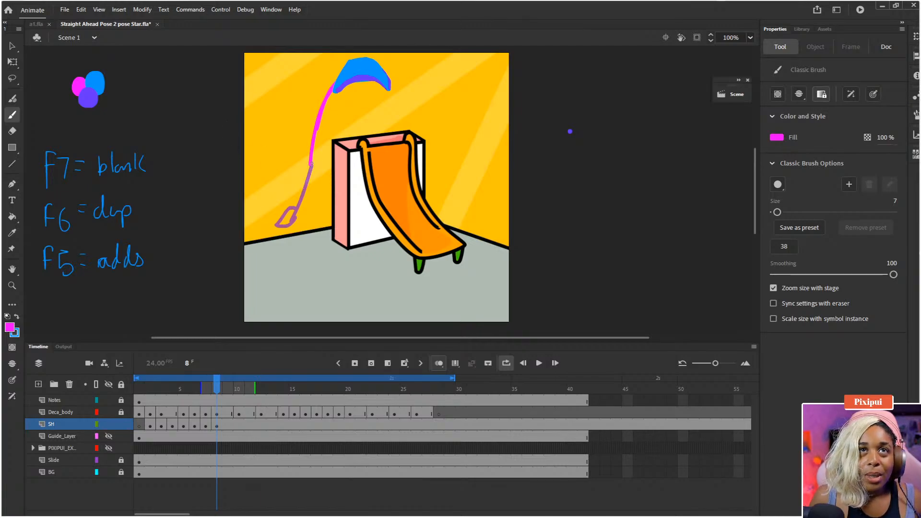
mouse_move(311, 156)
left_mouse_down()
mouse_move(293, 201)
mouse_move(314, 155)
left_mouse_up()
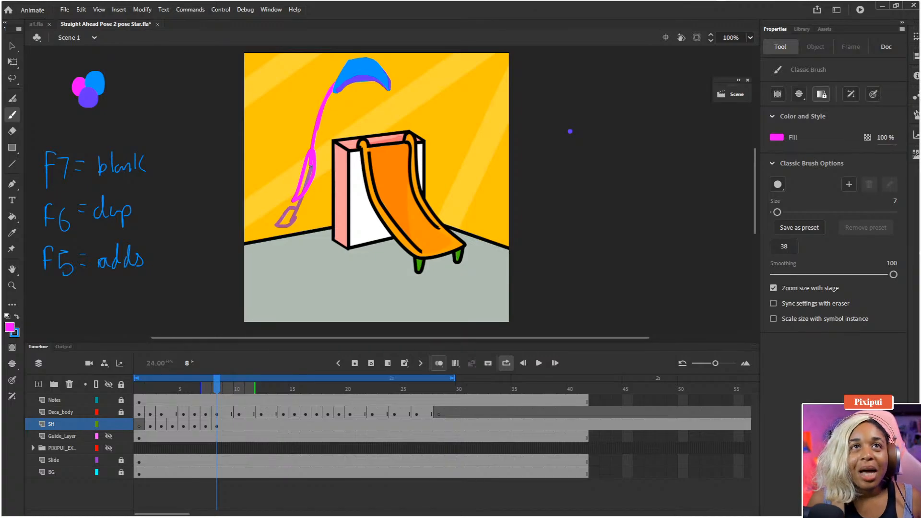
Step back and forth through the opening frames to examine how the tail follows the jumping block.
key("comma")
key("comma")
key("comma")
key("comma")
key("comma")
key("comma")
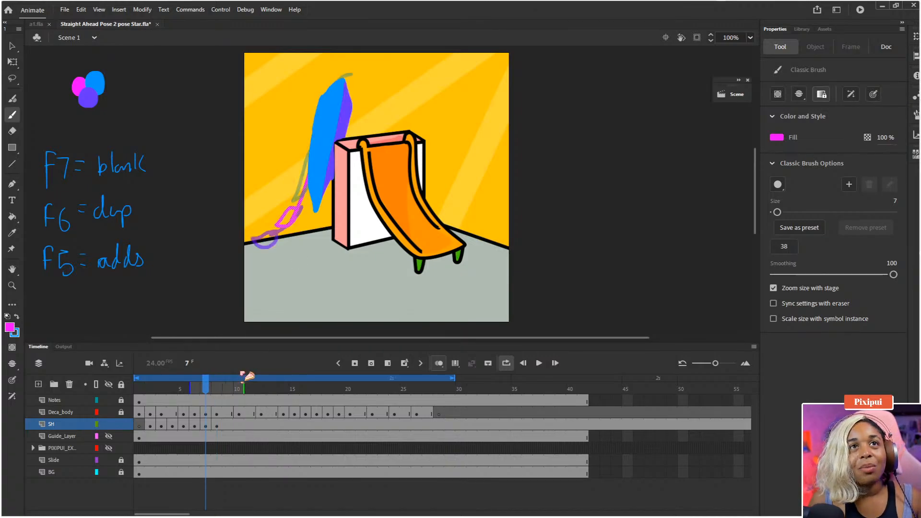
key("period")
key("period")
key("period")
key("period")
key("period")
key("period")
key("period")
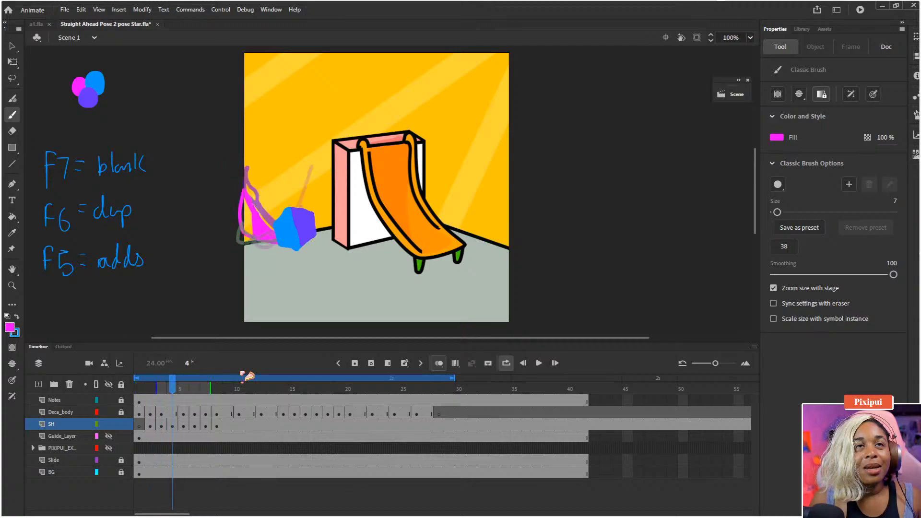
key("comma")
key("comma")
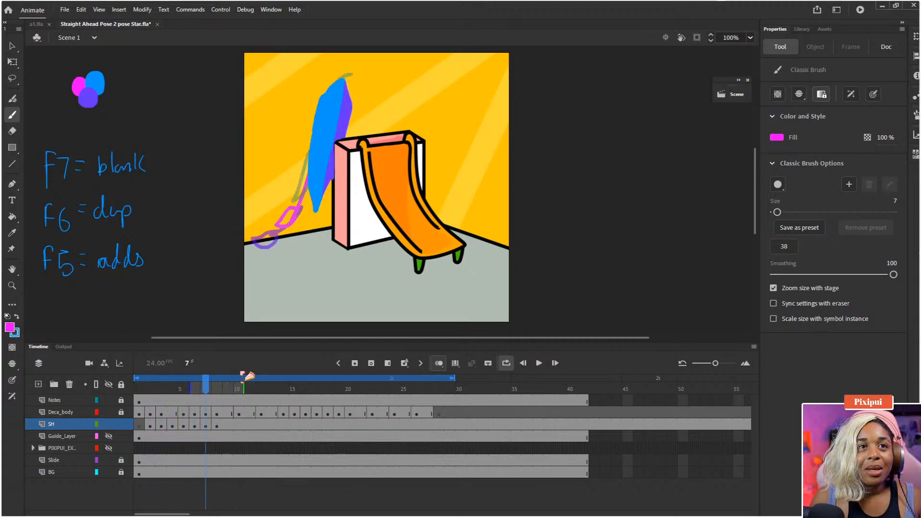
Insert a blank keyframe at SH frame 9 and draw a shorter tail curving down from the arched block to a narrow loop.
key("period")
key("period")
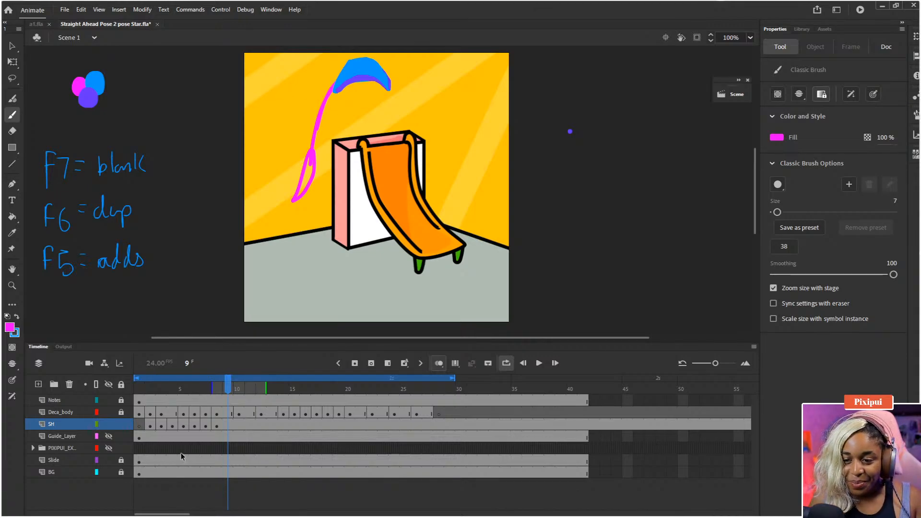
left_click(228, 425)
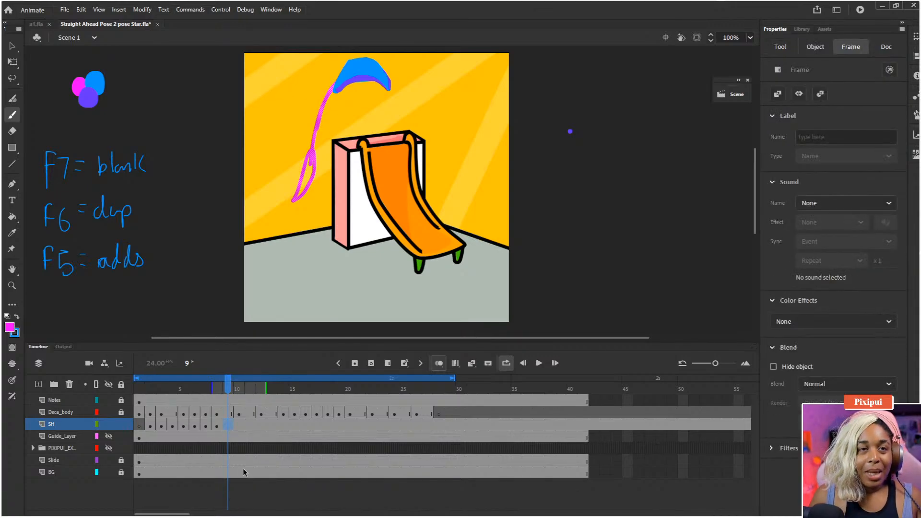
key("F7")
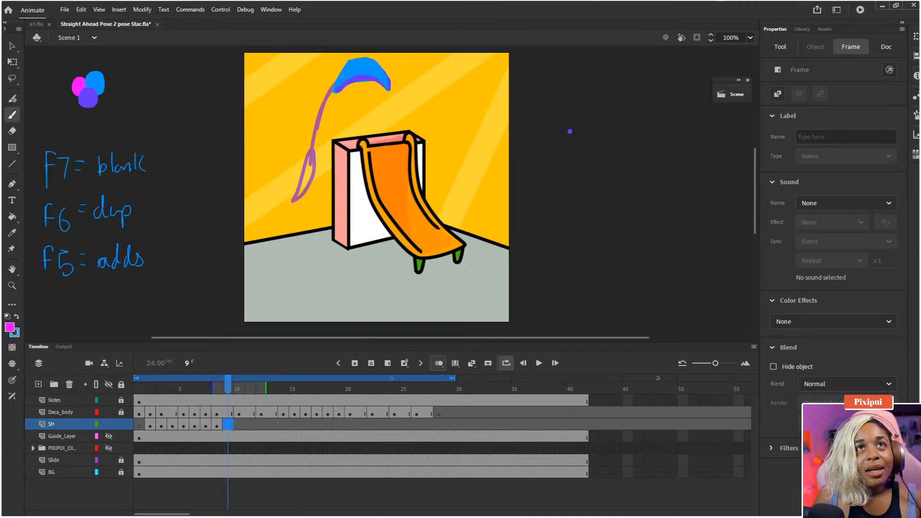
mouse_move(342, 76)
left_mouse_down()
mouse_move(326, 71)
mouse_move(318, 84)
mouse_move(312, 100)
mouse_move(340, 83)
mouse_move(318, 113)
left_mouse_up()
key("ctrl+z")
key("ctrl+z")
mouse_move(342, 80)
left_mouse_down()
mouse_move(313, 137)
mouse_move(320, 112)
left_mouse_up()
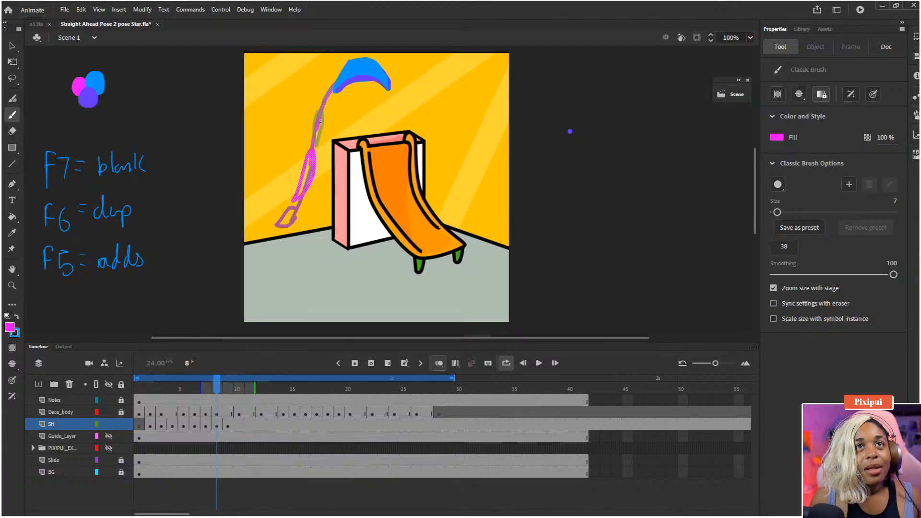
Insert a blank keyframe at SH frame 10 and draw the tail arching back from the stretched block's top to a pointed loop.
key("shift+comma")
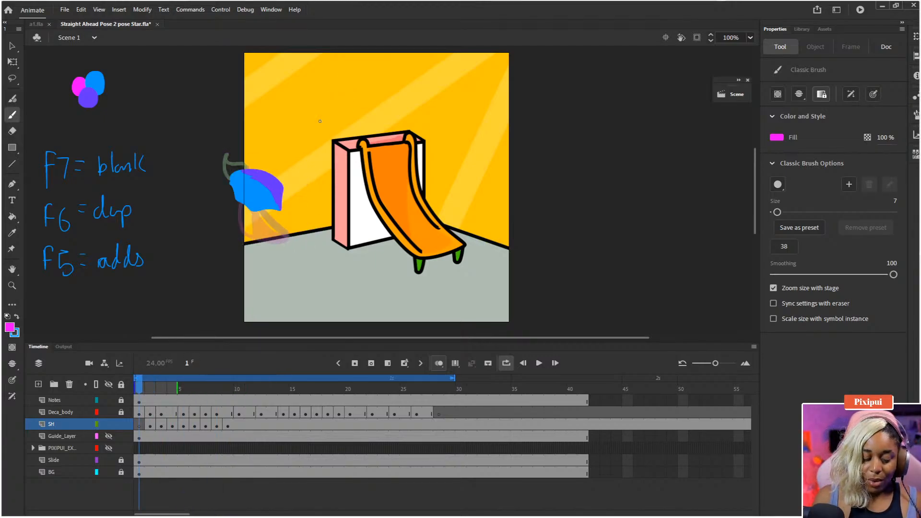
key("Return")
key("Return")
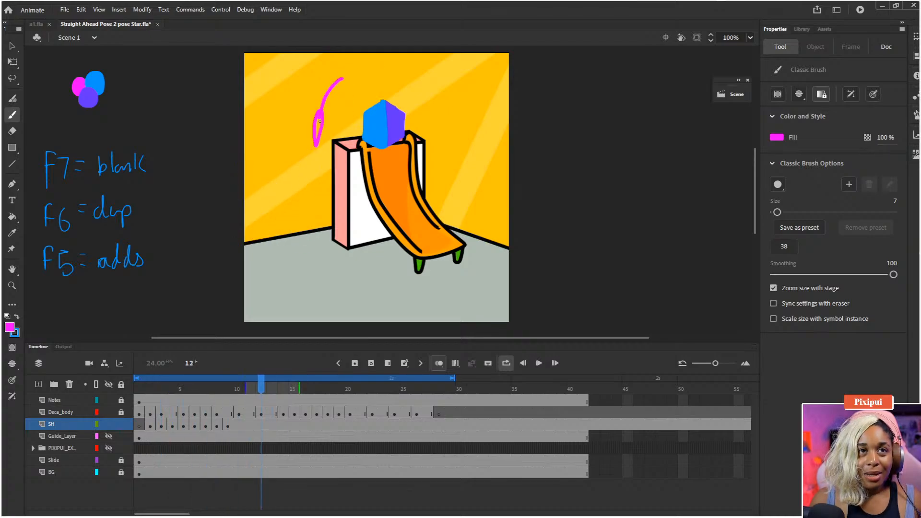
key("Return")
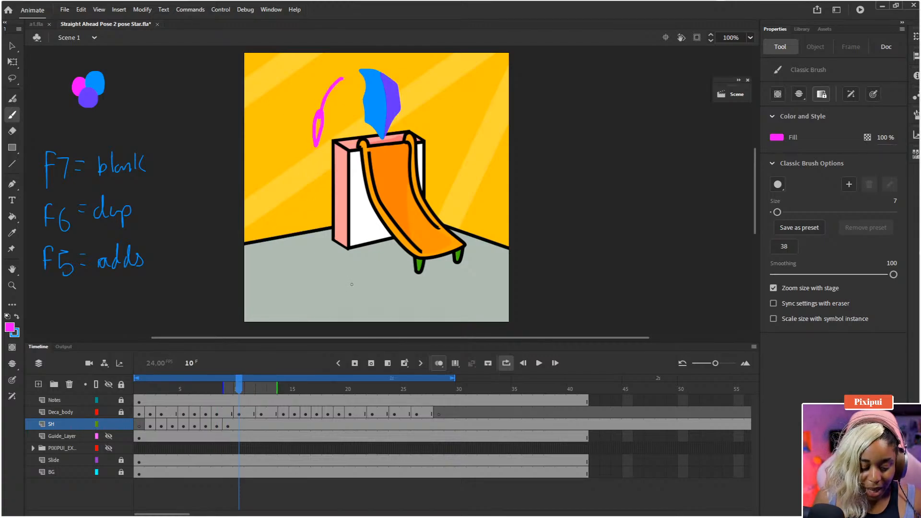
key("F7")
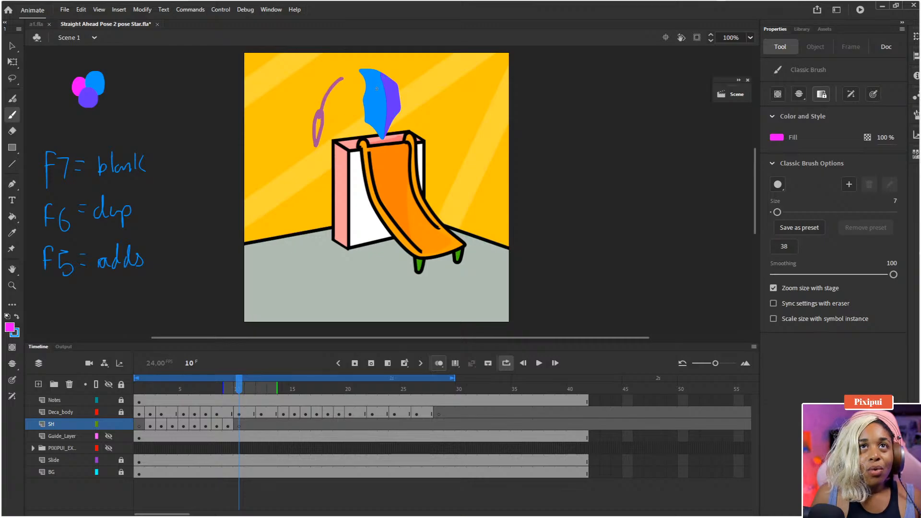
mouse_move(375, 84)
left_mouse_down()
mouse_move(349, 72)
mouse_move(326, 87)
mouse_move(319, 114)
mouse_move(331, 84)
left_mouse_up()
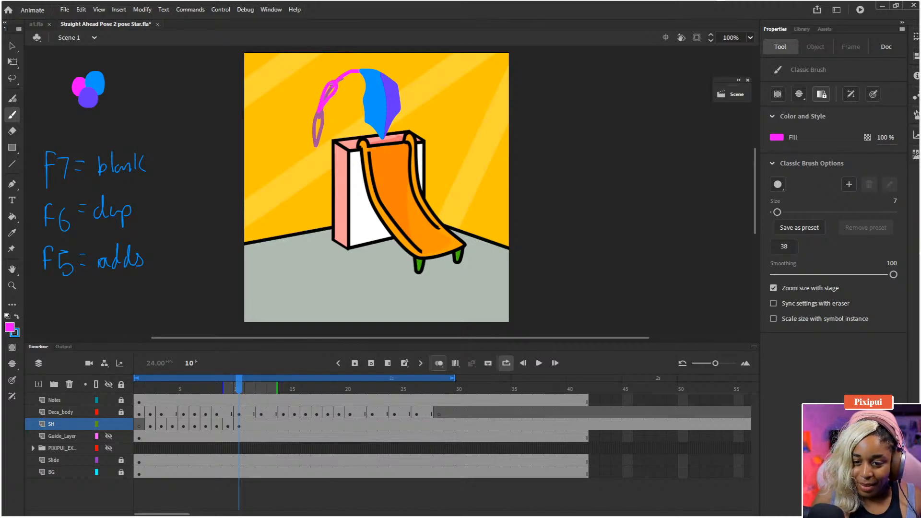
Step through the frames around 9 to 14 to compare the tail with the block's landing poses on the slide.
key("comma")
key("period")
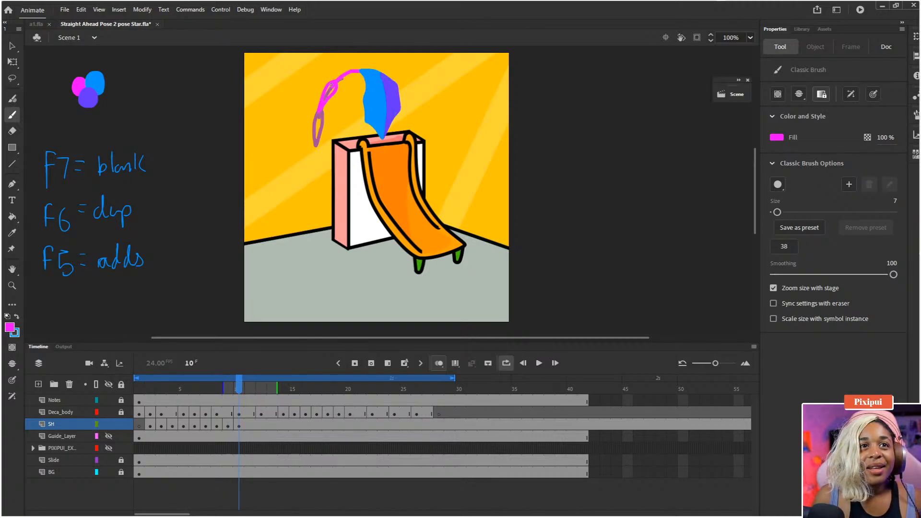
key("period")
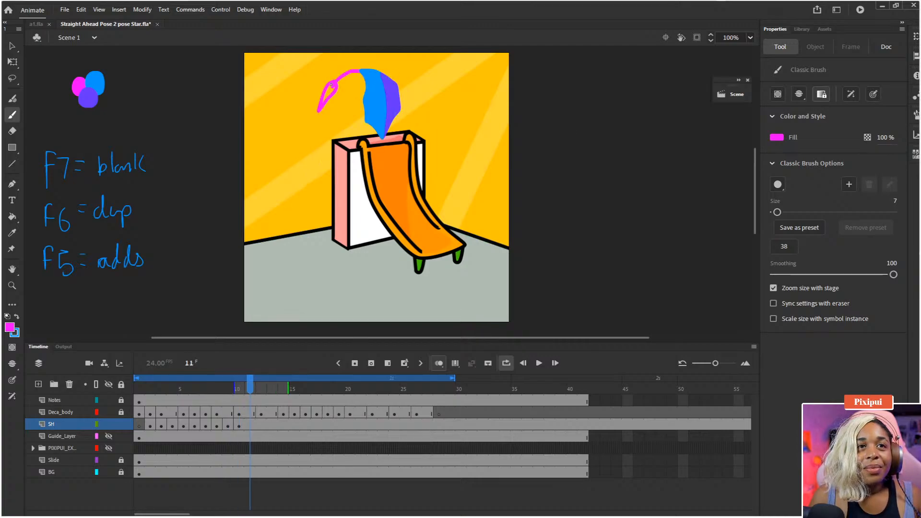
key("comma")
key("period")
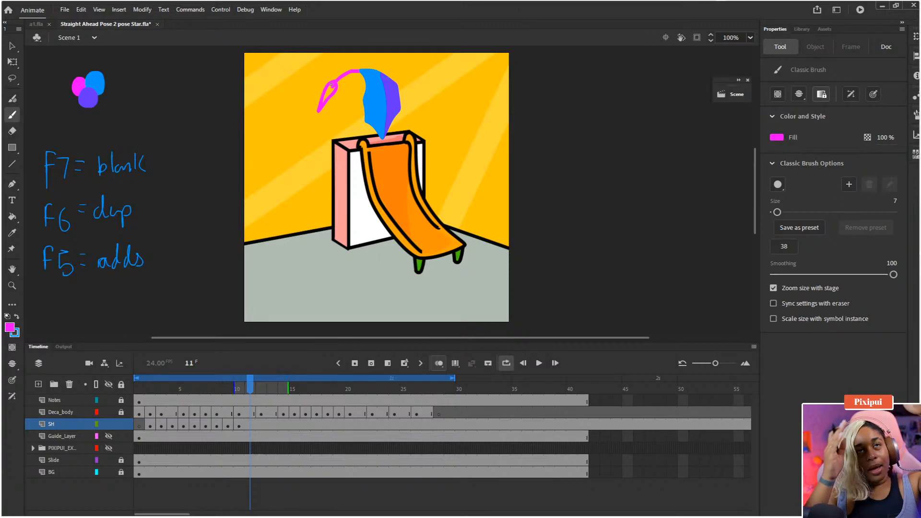
key("period")
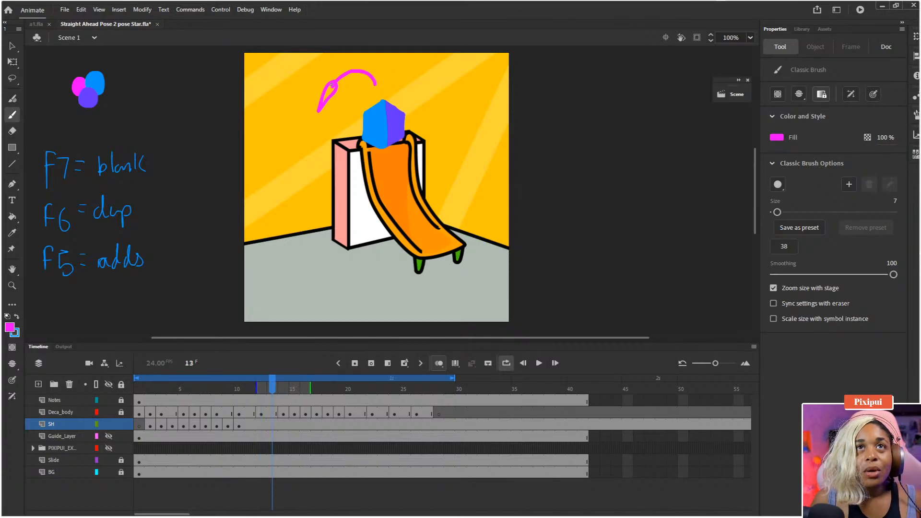
key("period")
key("period")
key("comma")
key("comma")
key("period")
key("comma")
key("comma")
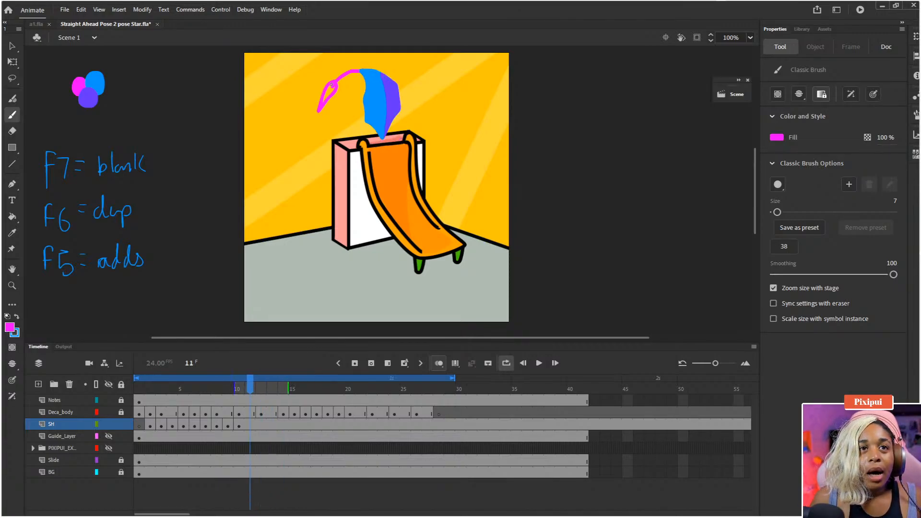
key("period")
key("comma")
key("period")
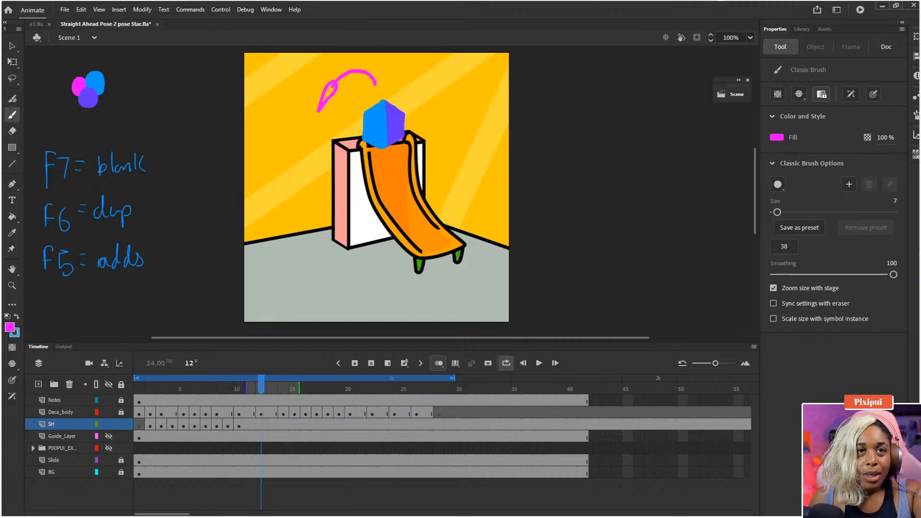
Insert a blank keyframe at SH frame 14 and draw a small magenta tail stub behind the squashed block atop the slide.
key("period")
key("period")
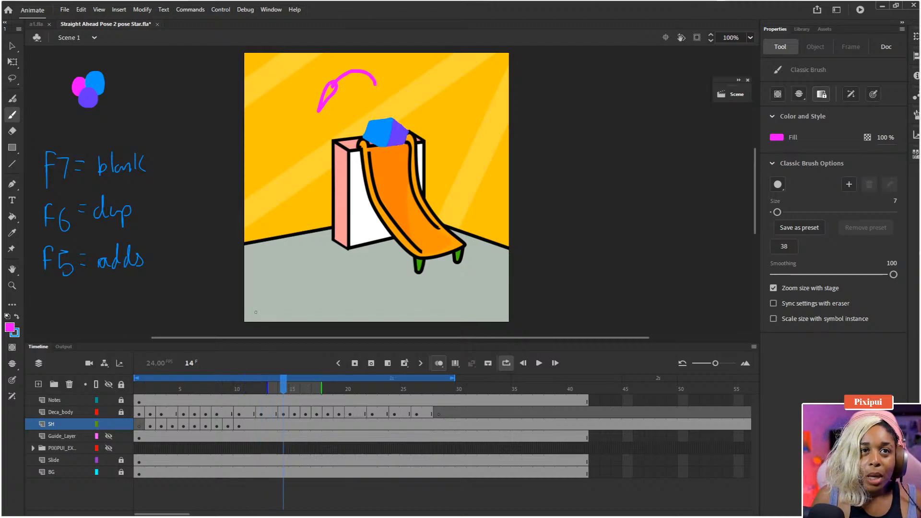
left_click(279, 425)
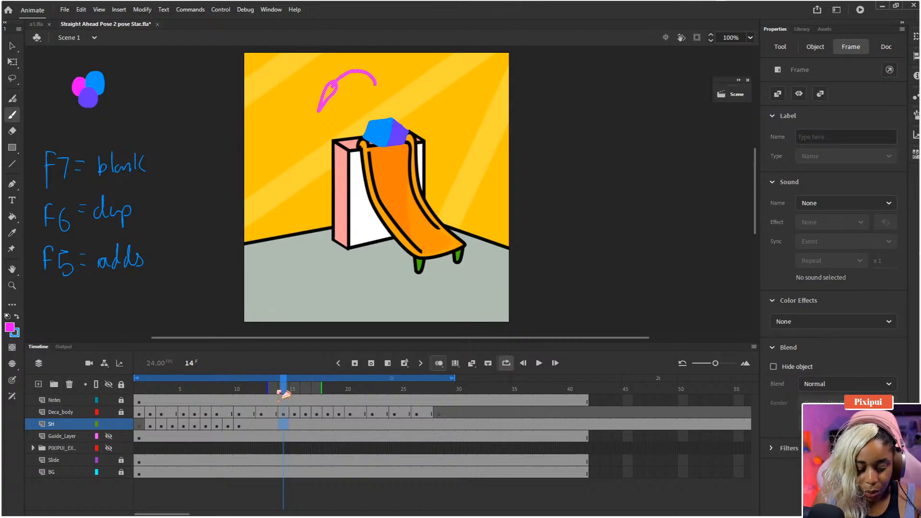
key("F7")
left_click_drag(365, 137, 358, 133)
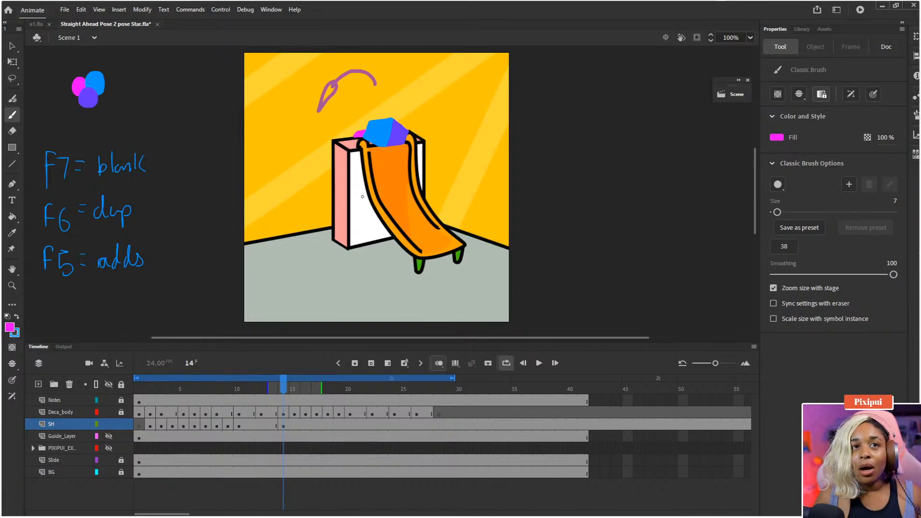
Insert a blank keyframe at SH frame 12 and draw the tail rising from the block's left side to a narrow upright loop.
key("comma")
key("comma")
key("comma")
key("comma")
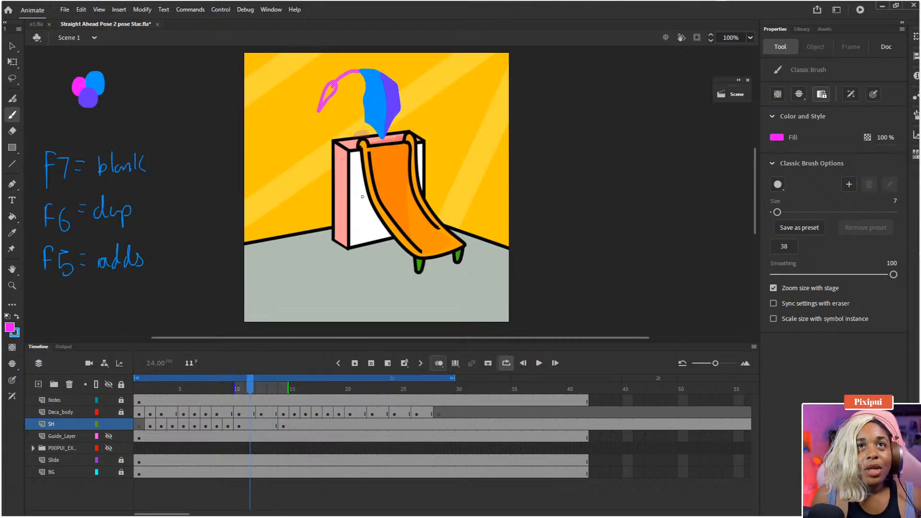
key("period")
key("period")
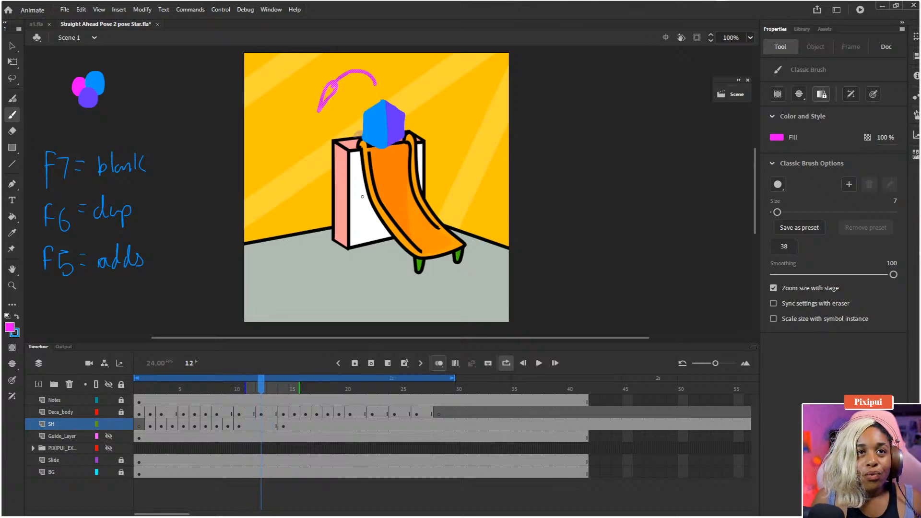
left_click(262, 425)
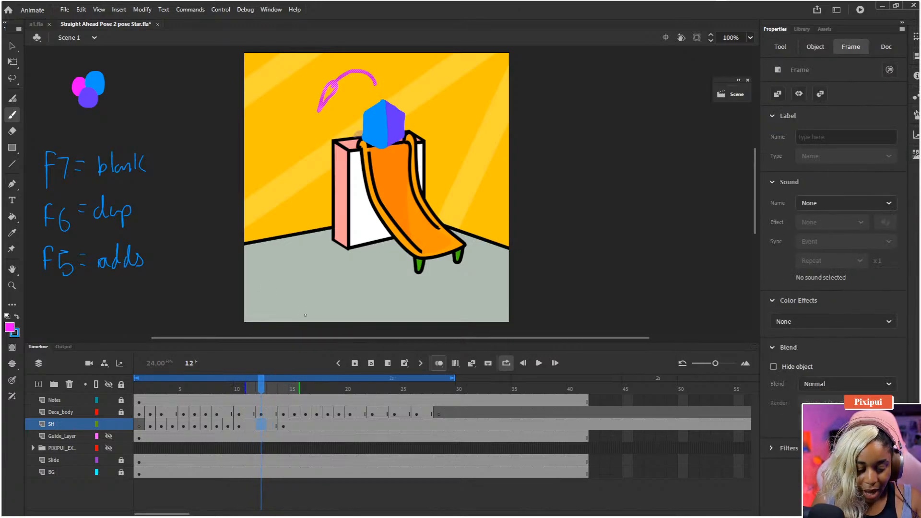
key("F7")
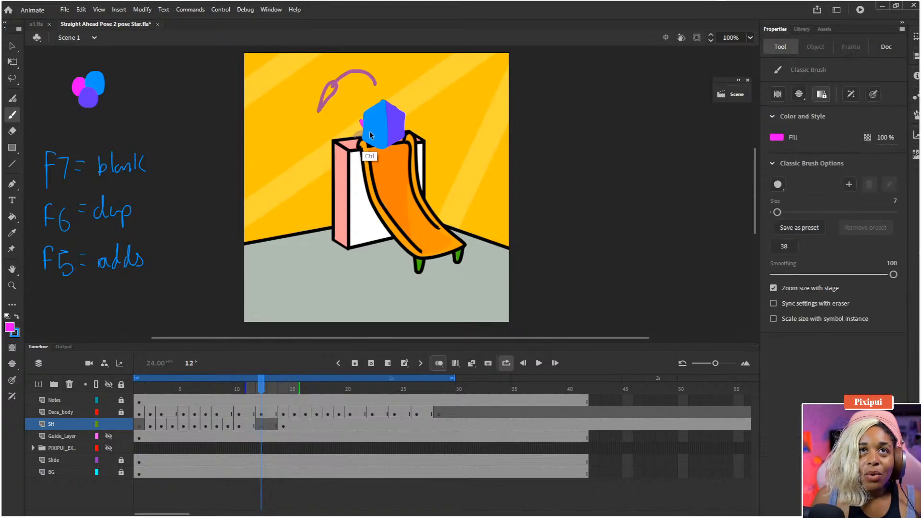
left_click_drag(370, 127, 356, 101)
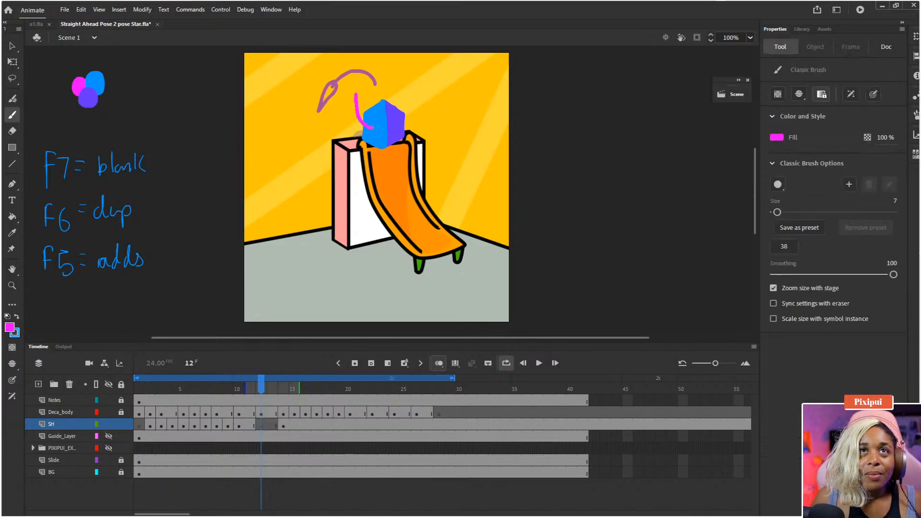
key("ctrl+z")
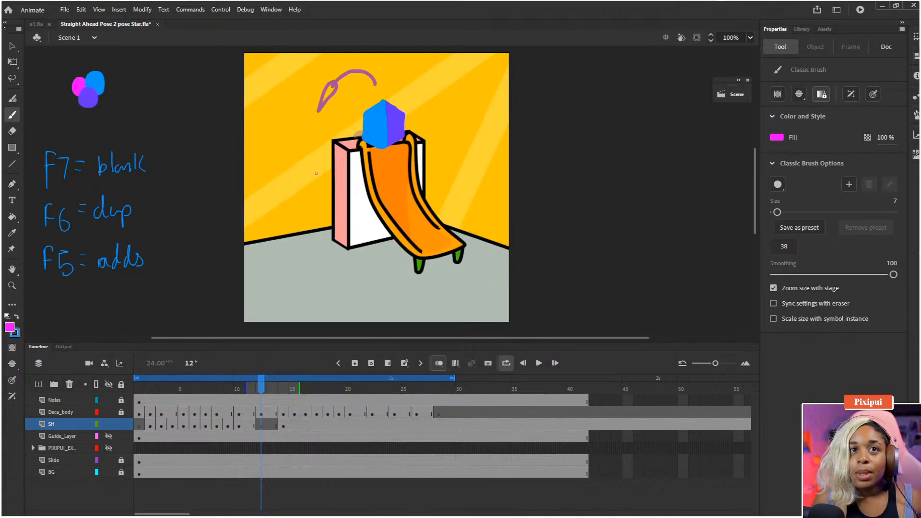
key("v")
key("b")
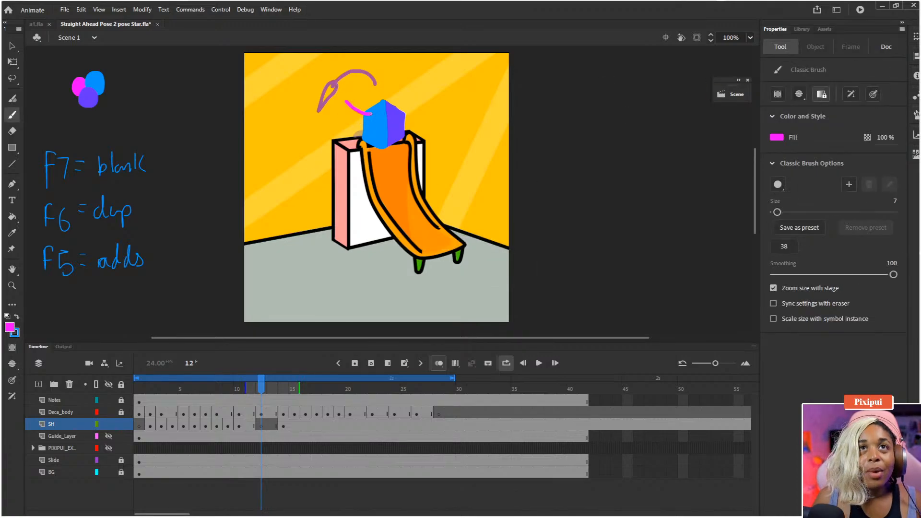
mouse_move(364, 123)
left_mouse_down()
mouse_move(347, 95)
mouse_move(357, 80)
mouse_move(355, 109)
left_mouse_up()
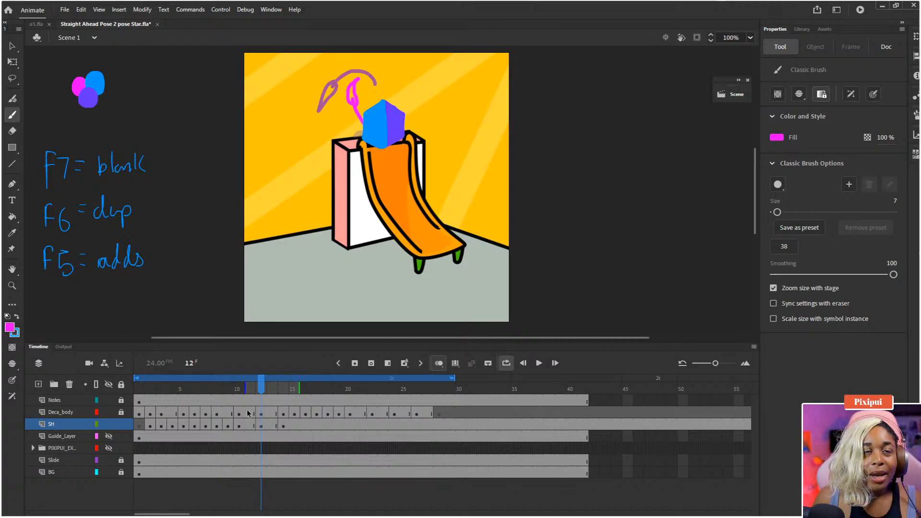
Insert a blank keyframe at SH frame 11 and draw the tail curving up behind the stretched block to a small bent tip.
mouse_move(262, 389)
left_mouse_down()
mouse_move(243, 389)
mouse_move(260, 388)
left_mouse_up()
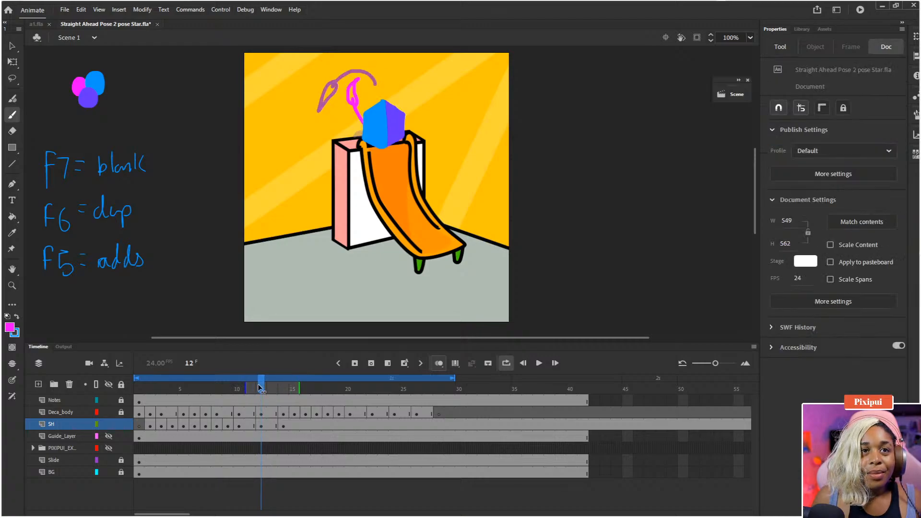
key("comma")
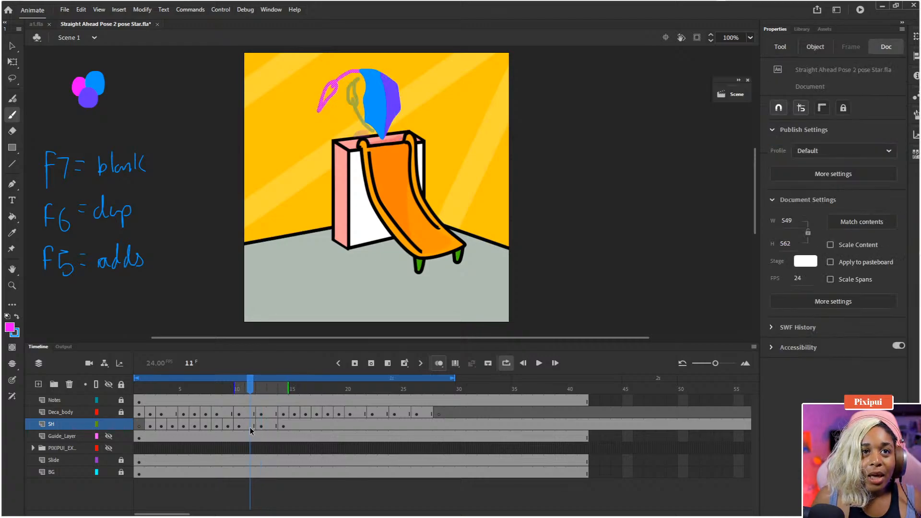
left_click(250, 426)
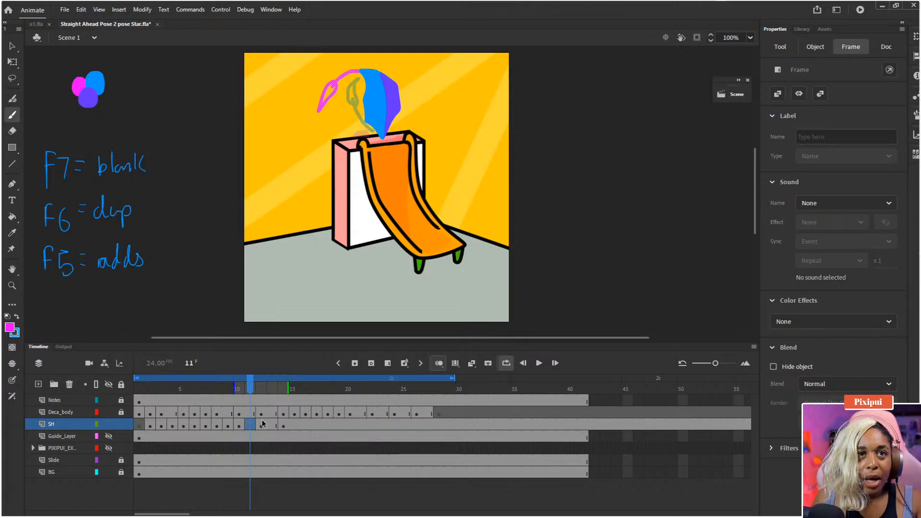
key("F7")
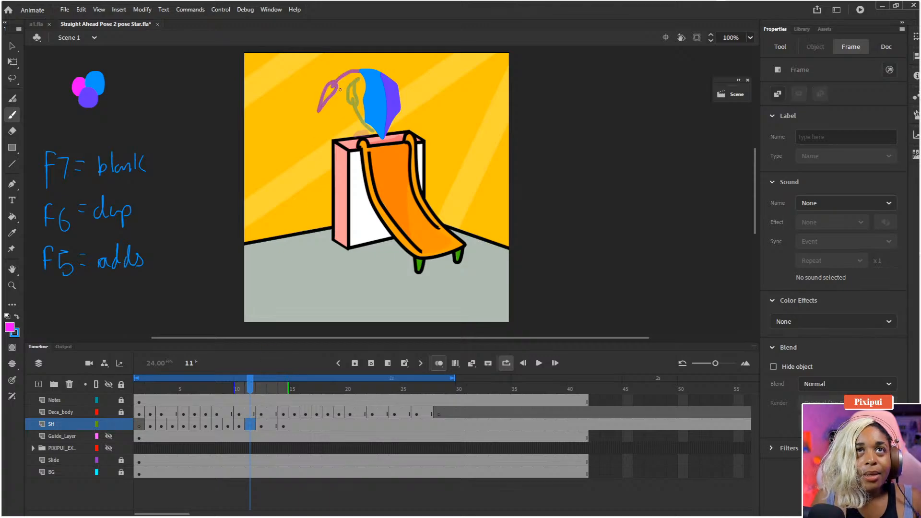
left_click(370, 104)
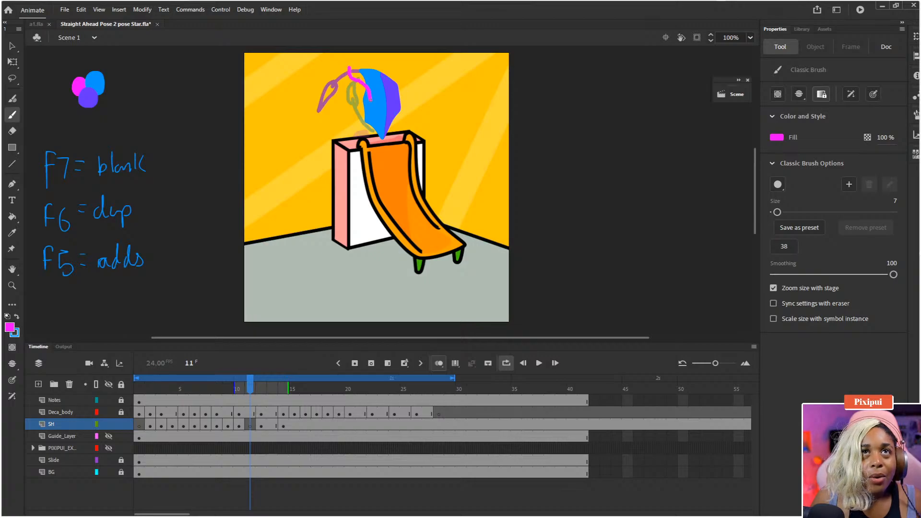
key("ctrl+z")
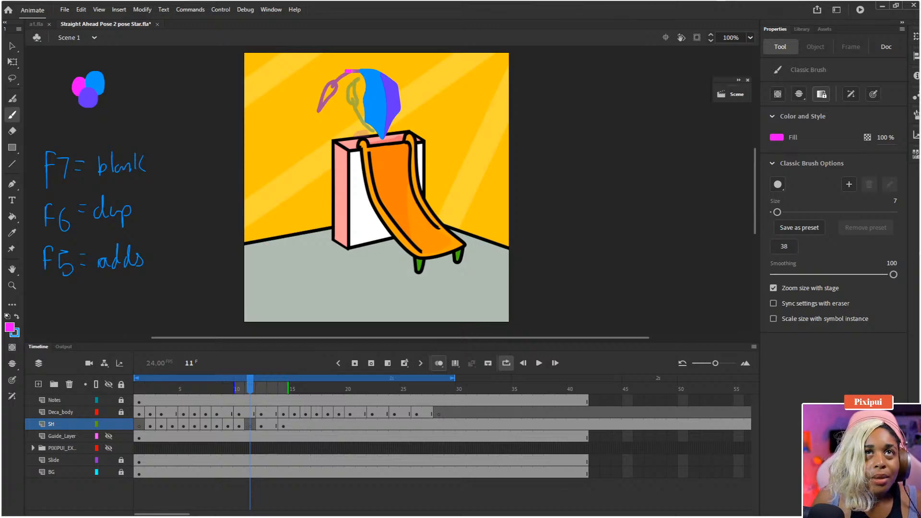
left_click_drag(356, 71, 368, 98)
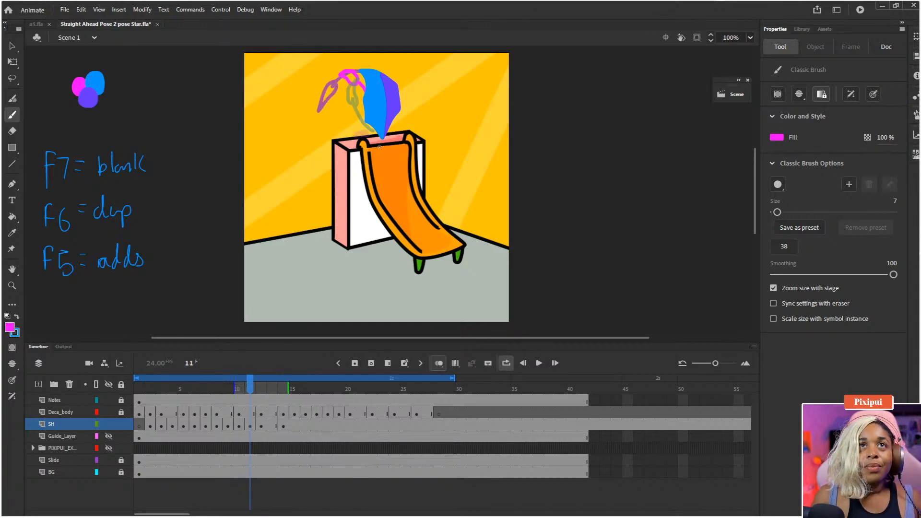
Insert a blank keyframe at SH frame 13 and draw a shorter tail beside the block with a small pointed loop.
key("period")
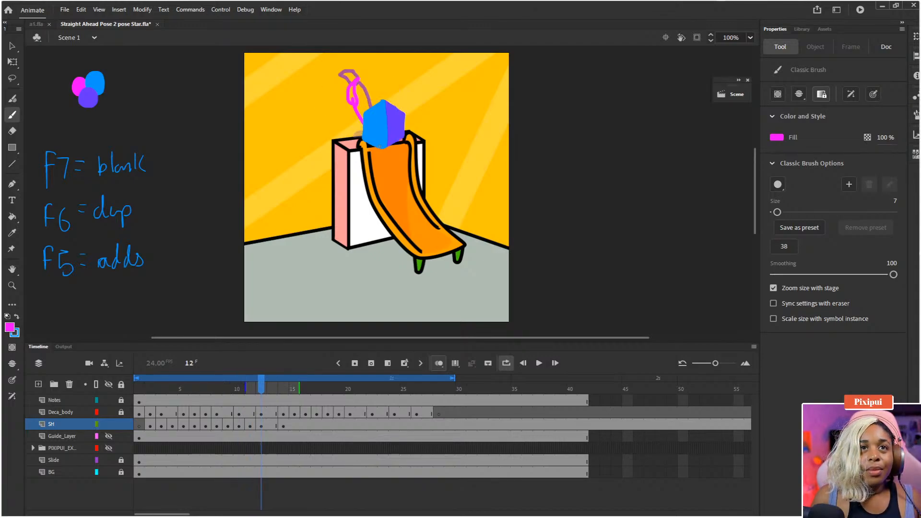
key("period")
key("period")
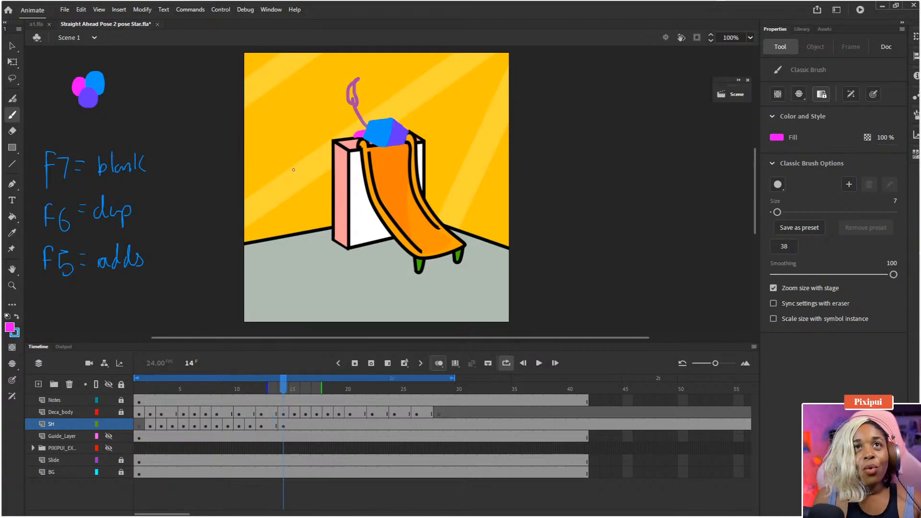
key("comma")
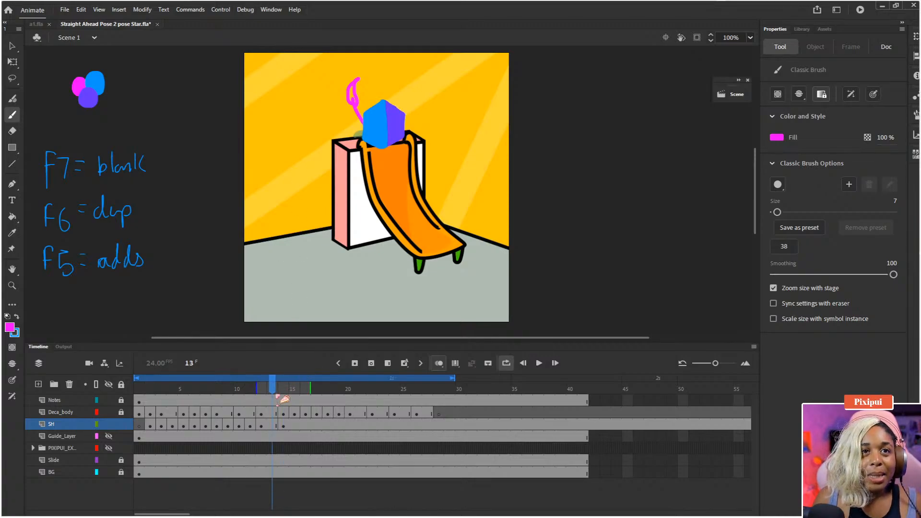
left_click(270, 424)
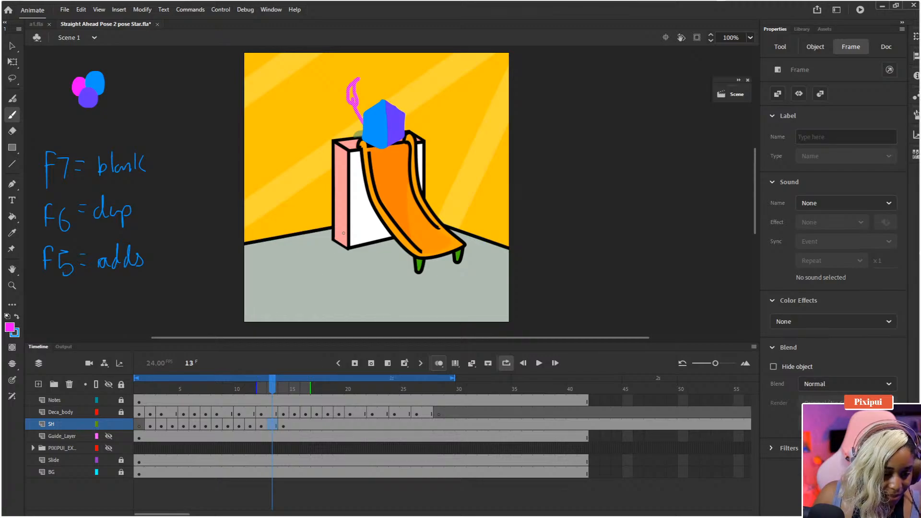
key("F7")
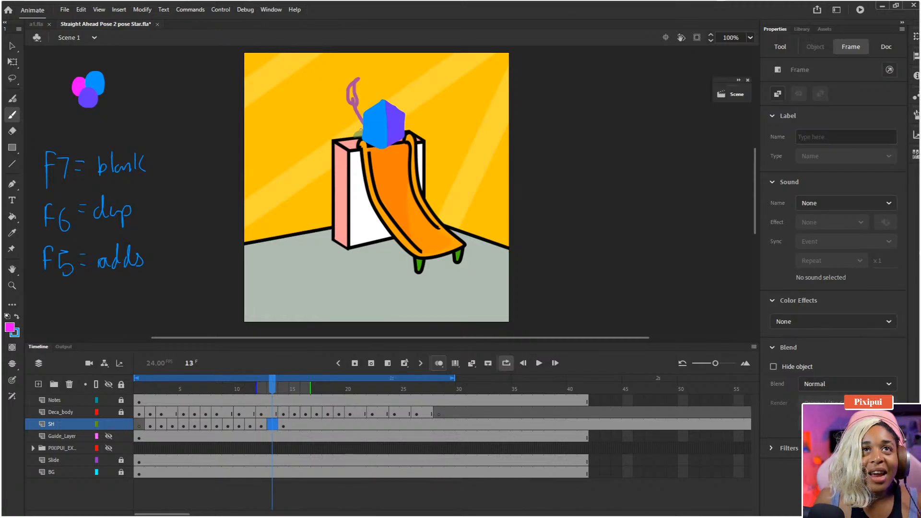
mouse_move(356, 125)
left_mouse_down()
mouse_move(348, 107)
mouse_move(369, 137)
mouse_move(352, 107)
mouse_move(354, 125)
left_mouse_up()
key("ctrl+z")
key("ctrl+z")
Play back the animation to review the tail's motion through the block's landing on the slide.
key("Return")
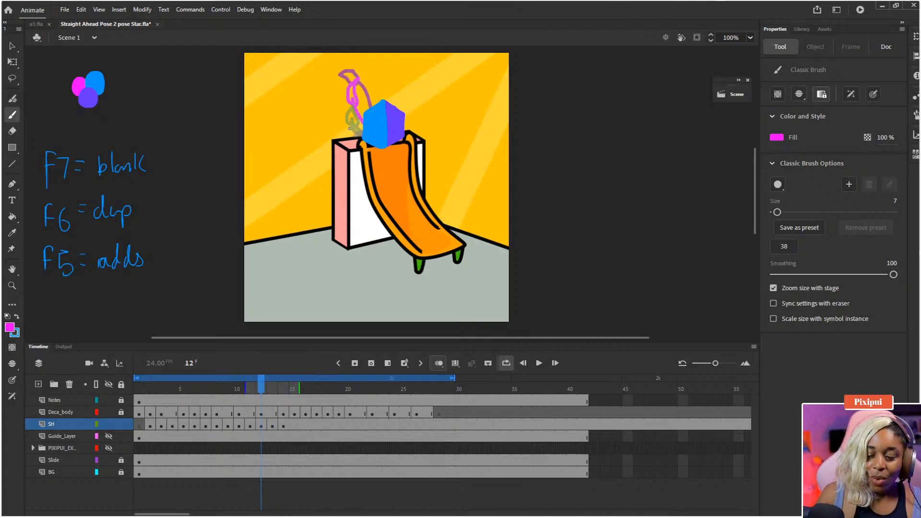
key("Return")
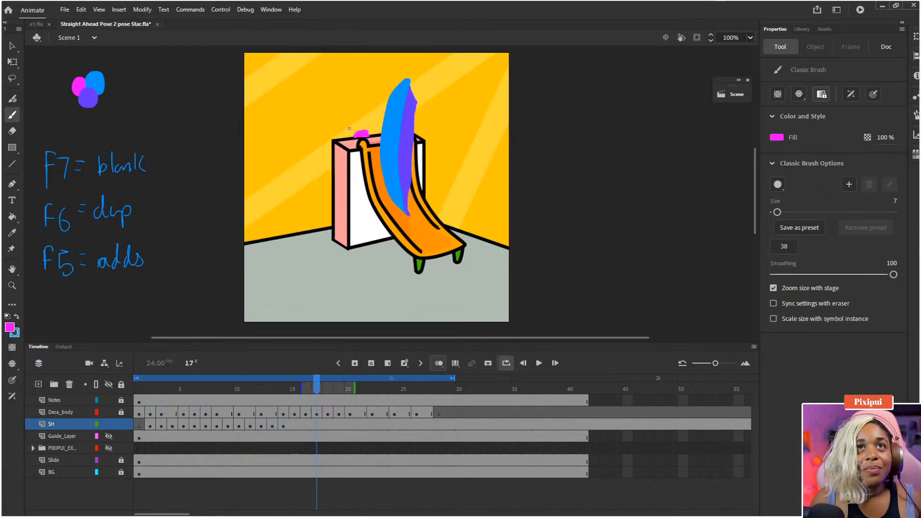
key("Return")
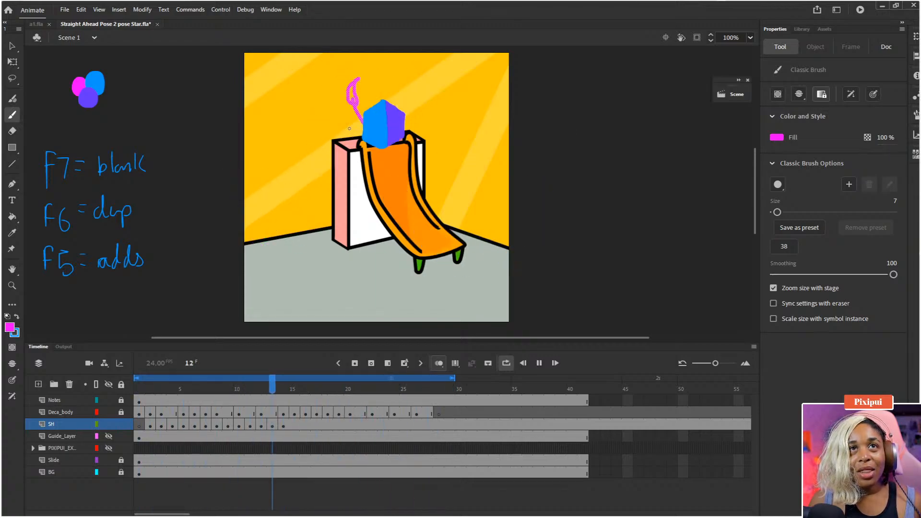
key("Return")
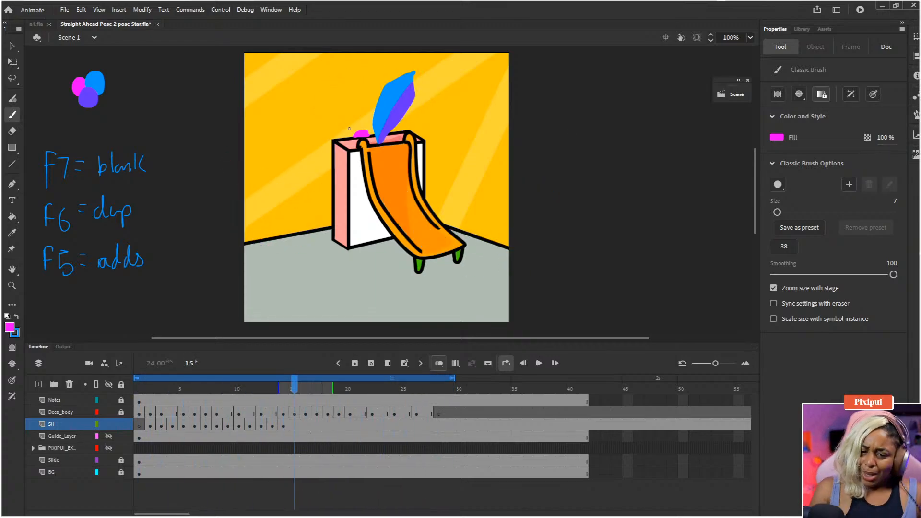
Step back and forth between frames 13 and 17 to study the block's squash and take-off poses against the tail.
key("comma")
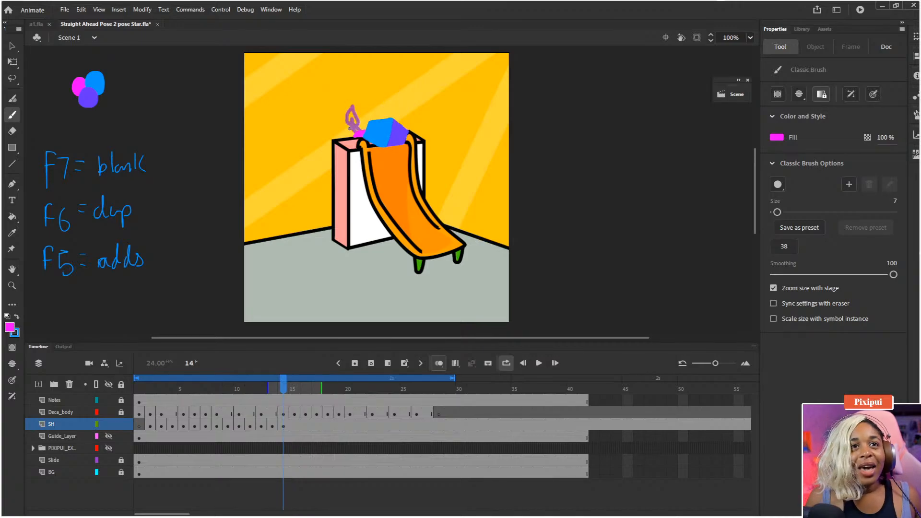
key("comma")
key("period")
key("period")
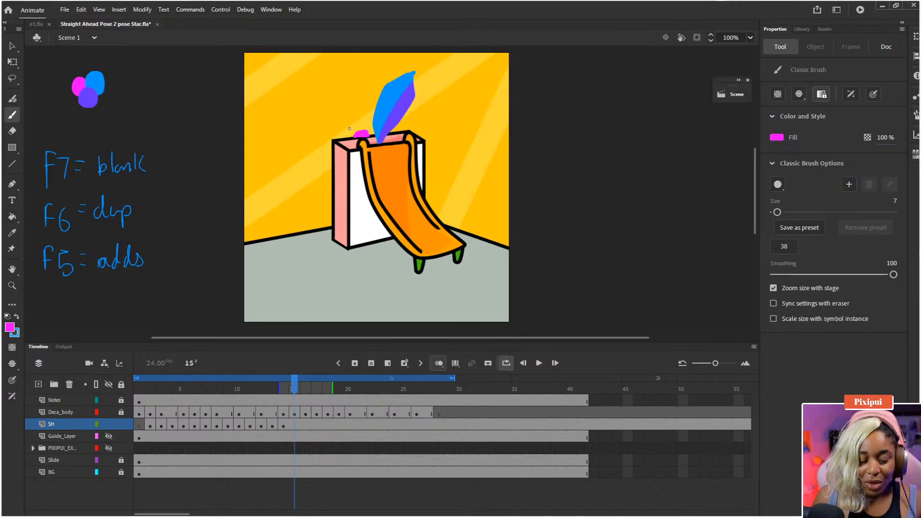
key("comma")
key("period")
key("period")
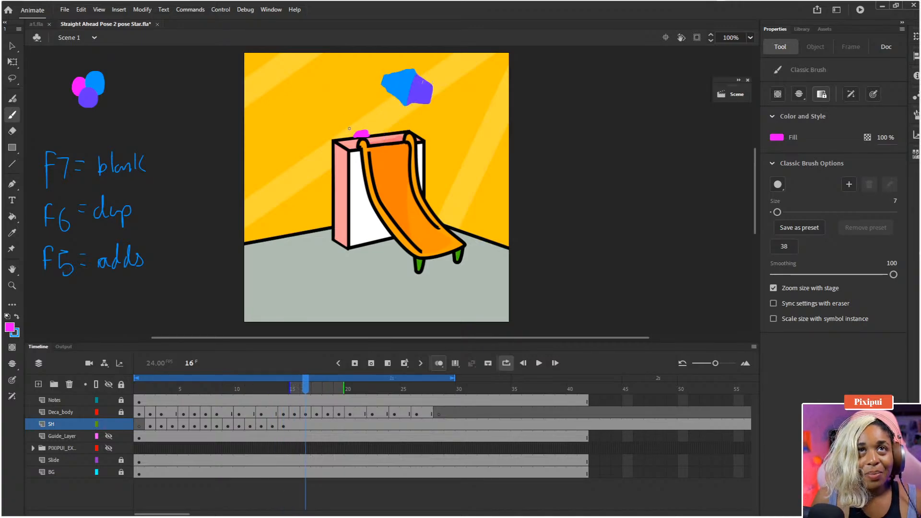
key("period")
key("comma")
key("comma")
key("comma")
Insert a blank keyframe at SH frame 15 and draw a short tapered tail from the stretched block down to the slide's top.
key("period")
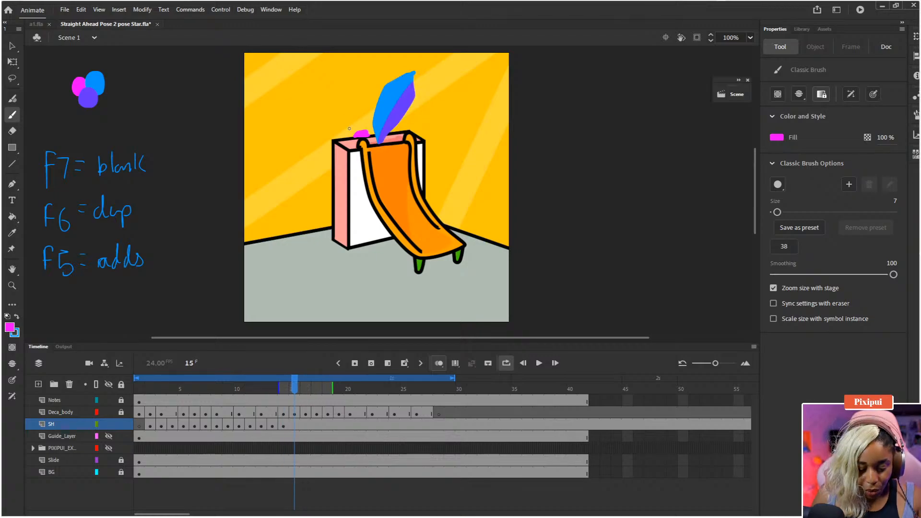
left_click(293, 425)
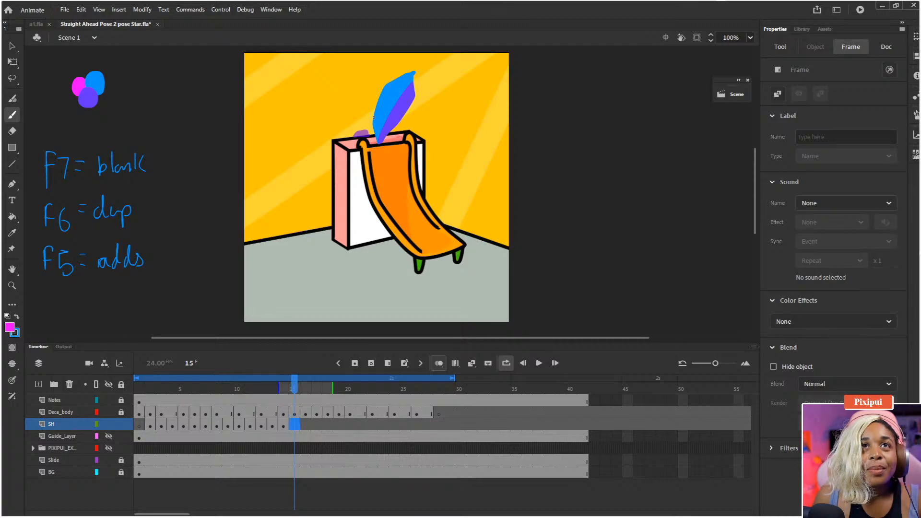
left_click_drag(369, 123, 375, 117)
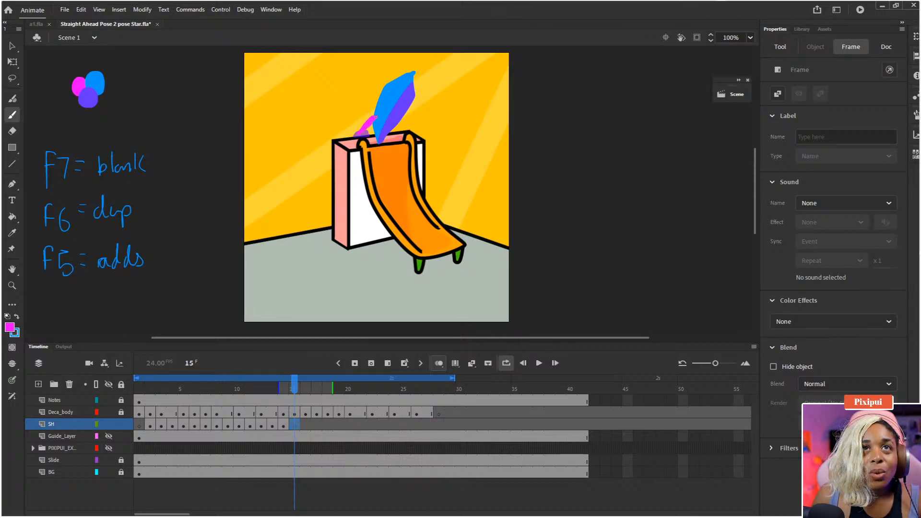
Insert a blank keyframe at SH frame 16 and draw the tail curving down from the airborne block to a narrow pointed loop.
key(".")
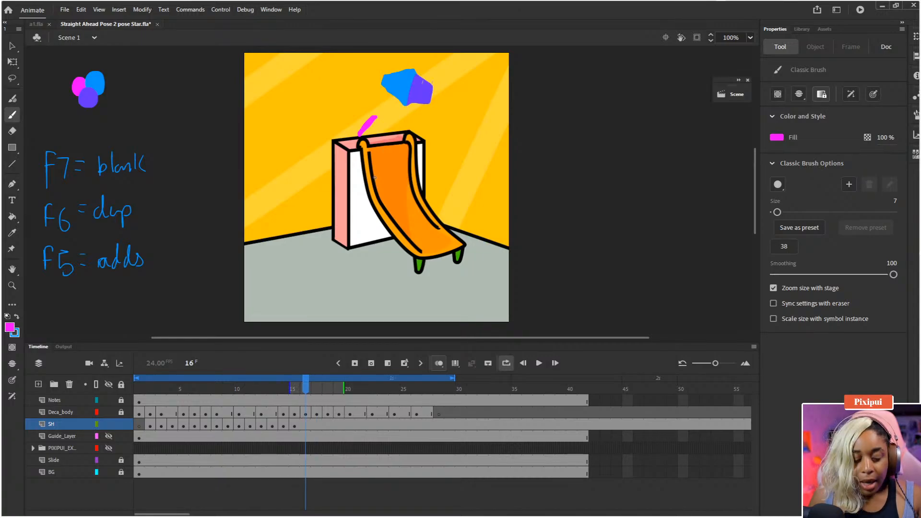
key("F7")
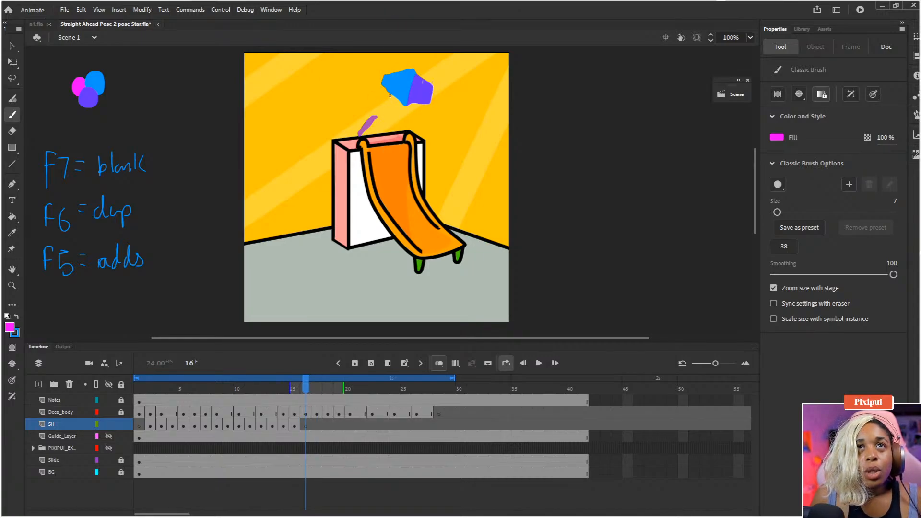
mouse_move(385, 99)
left_mouse_down()
mouse_move(372, 116)
mouse_move(393, 91)
left_mouse_up()
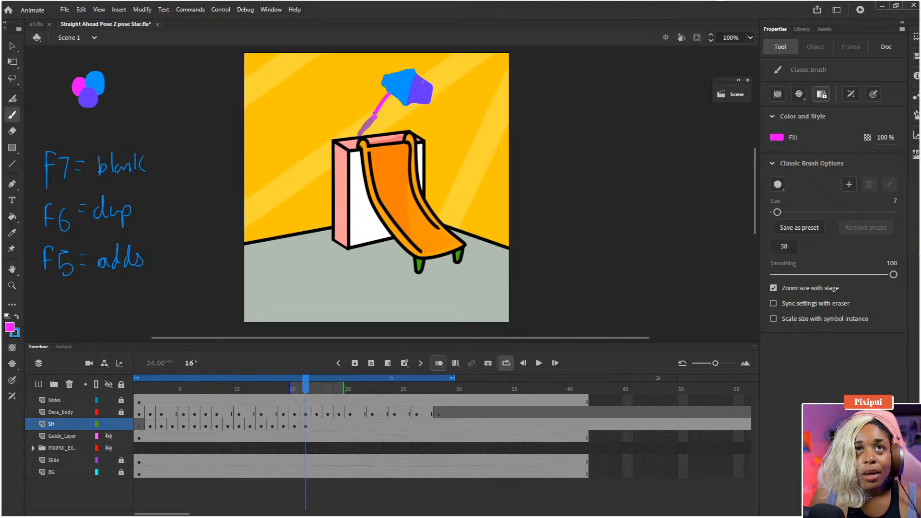
key("ctrl+z")
mouse_move(388, 84)
left_mouse_down()
mouse_move(369, 104)
mouse_move(392, 87)
mouse_move(372, 88)
mouse_move(360, 132)
mouse_move(370, 114)
left_mouse_up()
key("ctrl+z")
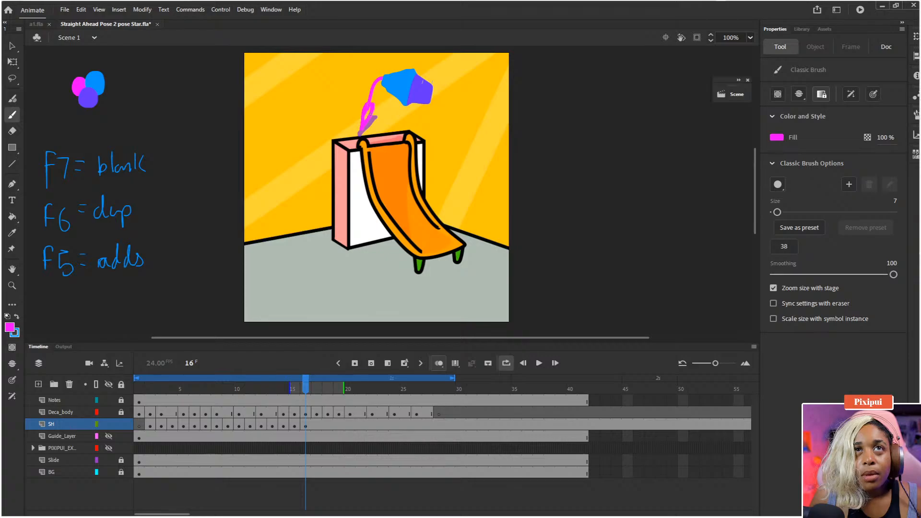
Insert a blank keyframe at SH frame 17 and draw the tail rising along the stretched block to a pointed loop above it.
key("comma")
key("period")
key("period")
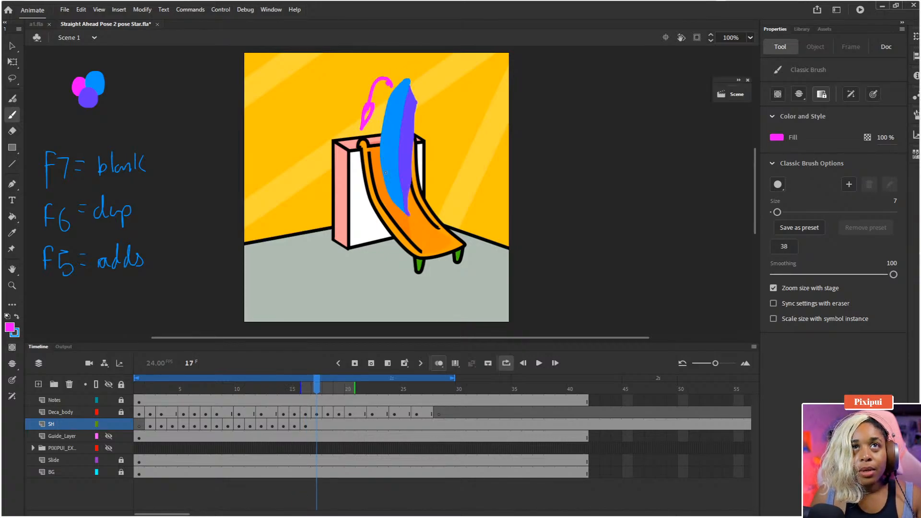
left_click(316, 425)
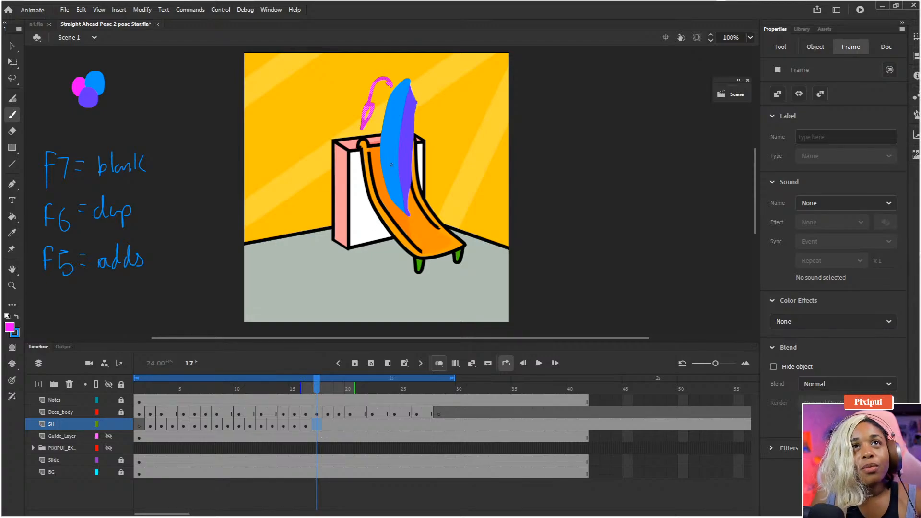
key("F7")
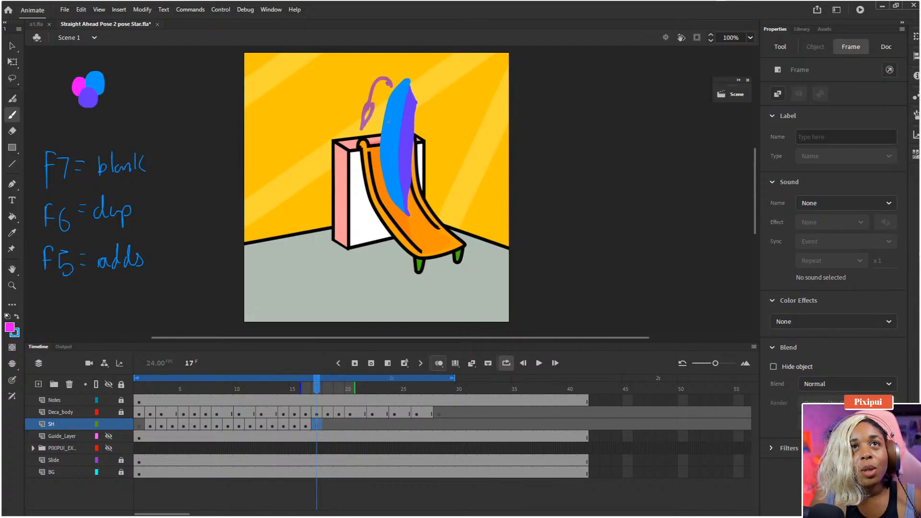
mouse_move(389, 108)
left_mouse_down()
mouse_move(398, 63)
mouse_move(402, 72)
left_mouse_up()
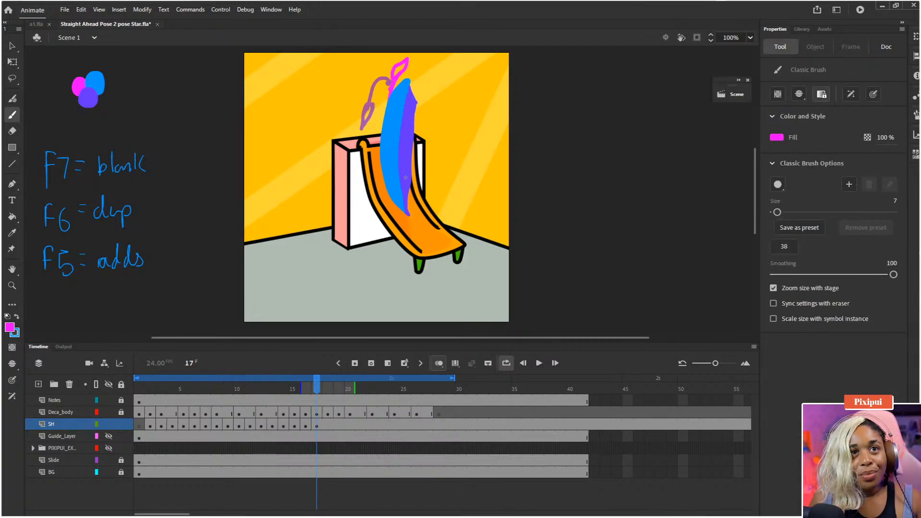
Insert a blank keyframe at SH frame 18 and draw a long wavy tail rising from the sliding block to a point above the slide.
key(".")
key("F7")
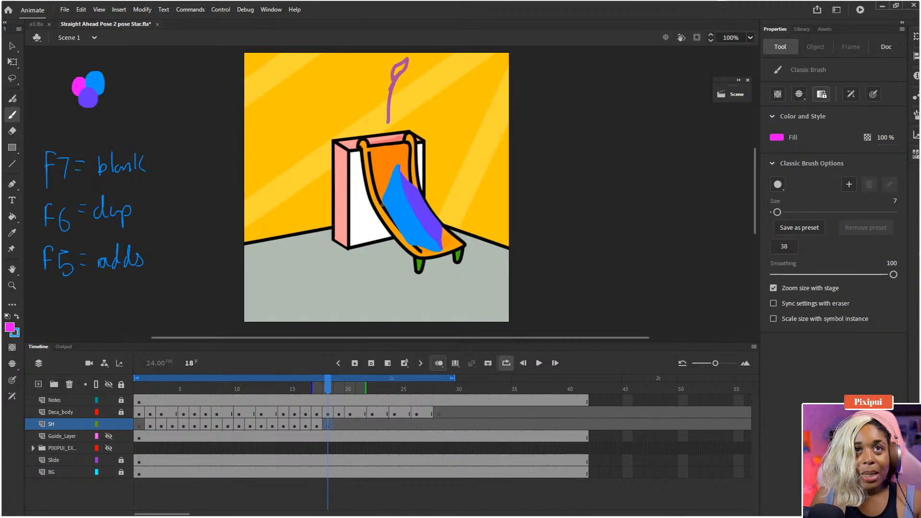
mouse_move(394, 124)
left_mouse_down()
mouse_move(393, 192)
mouse_move(383, 150)
mouse_move(401, 93)
mouse_move(393, 129)
left_mouse_up()
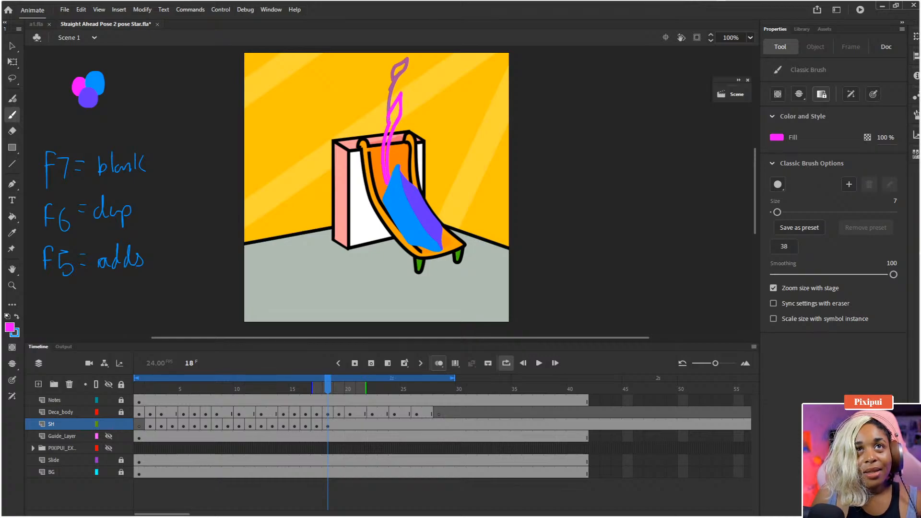
Insert a blank keyframe at SH frame 19 and draw the tail trailing up the slide's surface from the block to a pointed loop.
key("period")
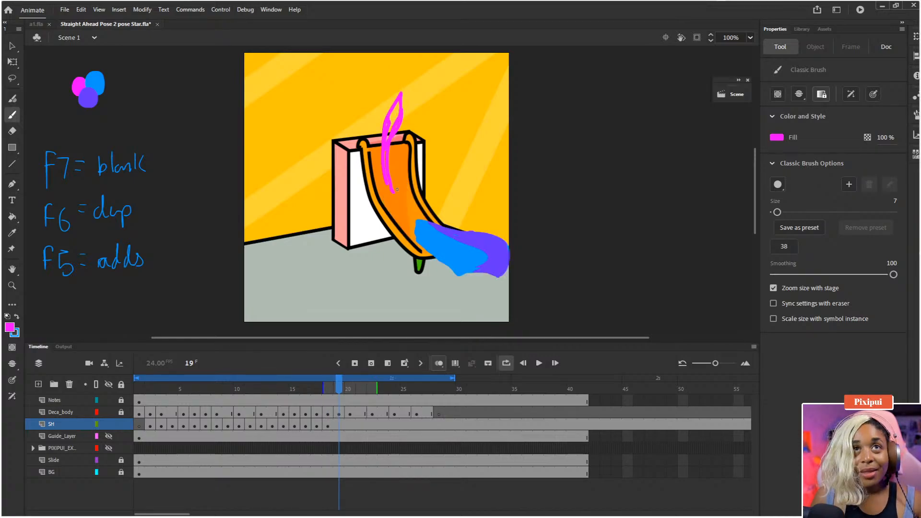
key("period")
key("comma")
key("comma")
key("period")
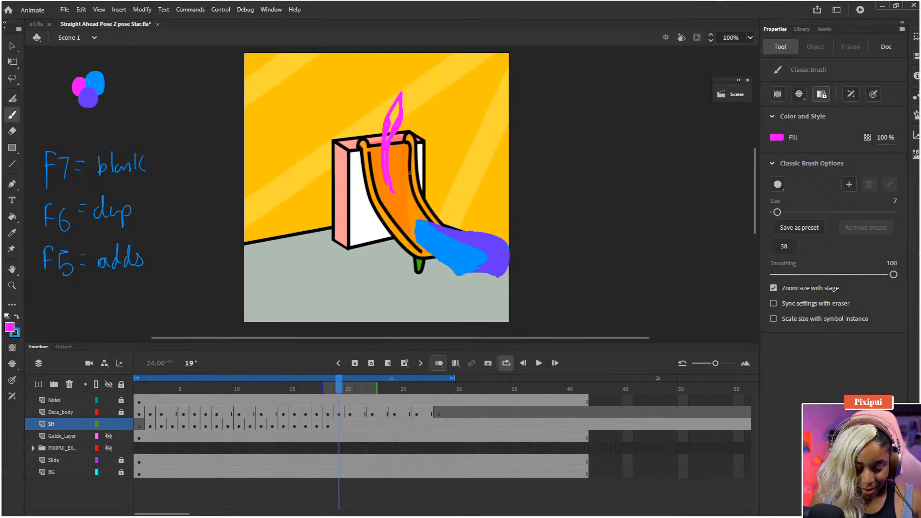
key("F7")
left_click_drag(416, 222, 399, 184)
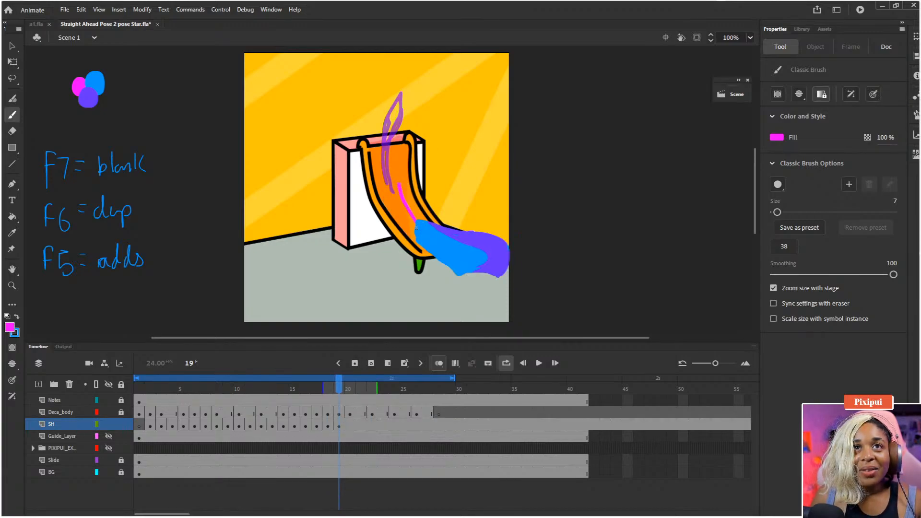
key("ctrl+z")
left_click_drag(421, 234, 396, 193)
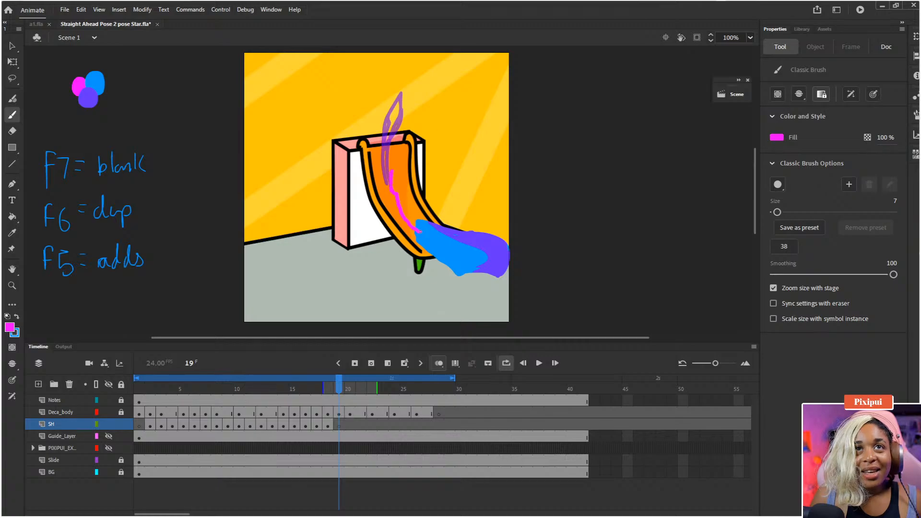
left_click_drag(391, 160, 422, 230)
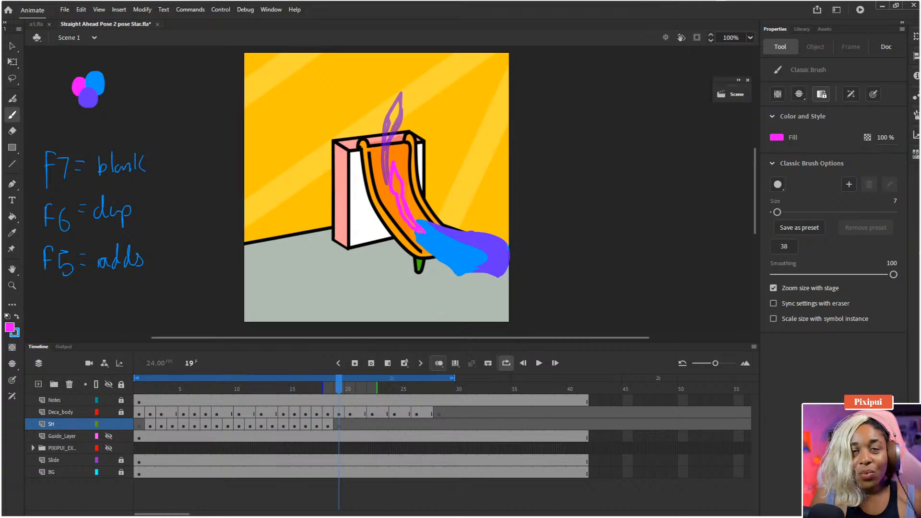
Insert a blank keyframe at SH frame 20 and draw the tail from the block back over the slide's lower end to a pointed loop.
key("period")
key("period")
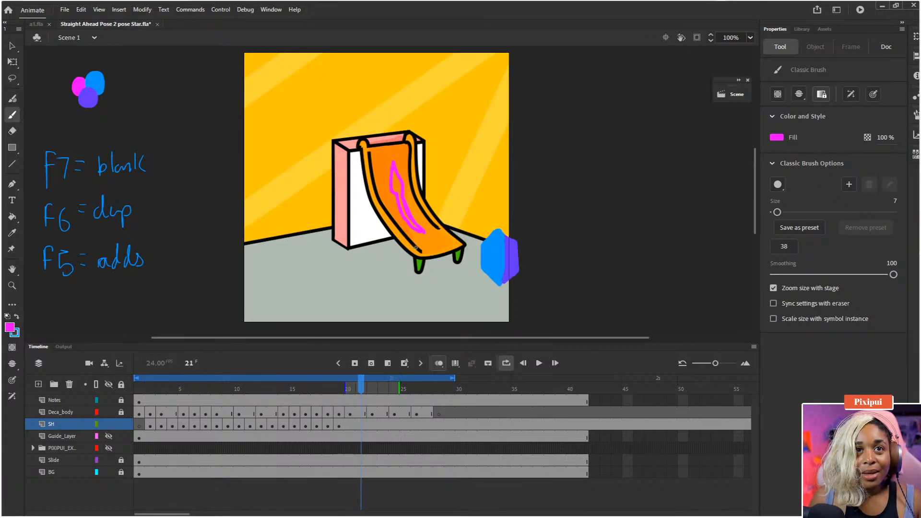
key("v")
key("comma")
key("comma")
key("period")
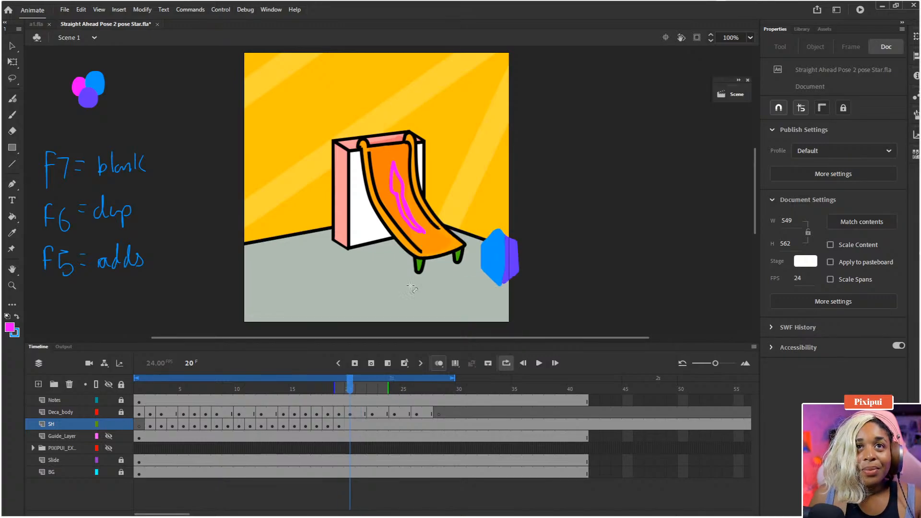
left_click(351, 424)
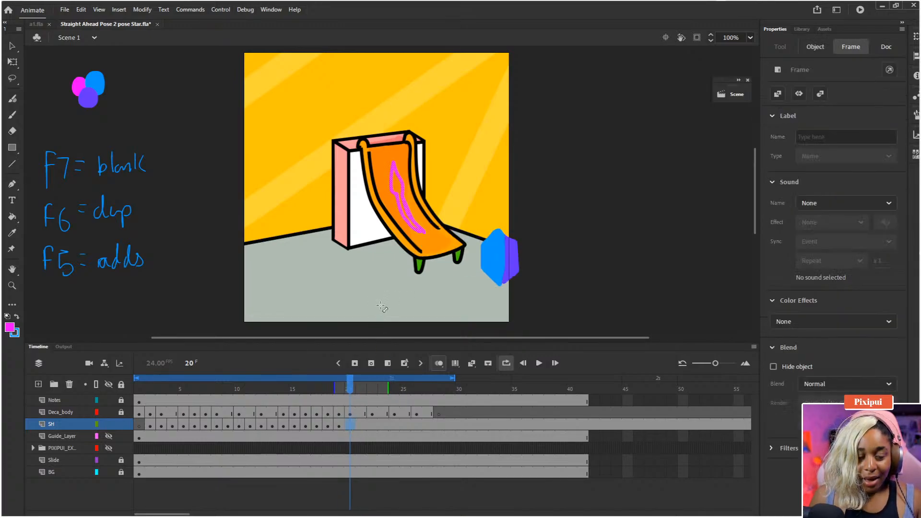
left_click(375, 212)
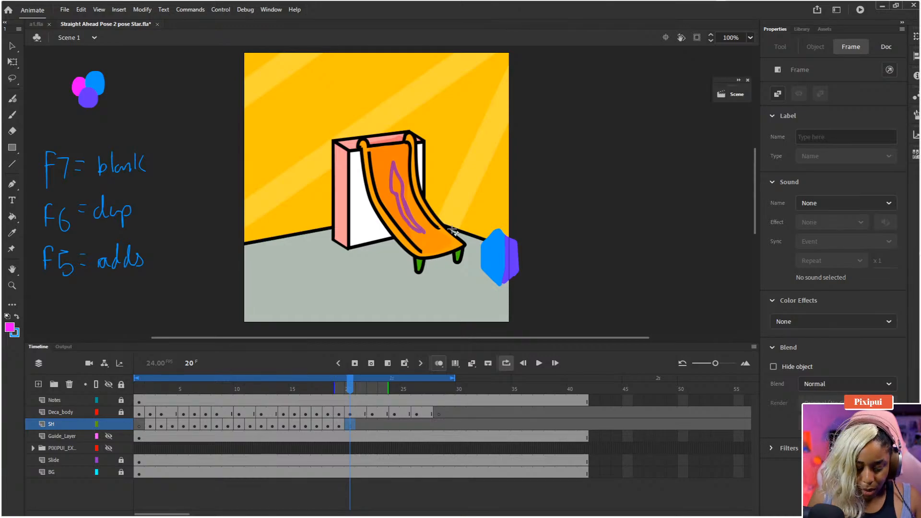
key("b")
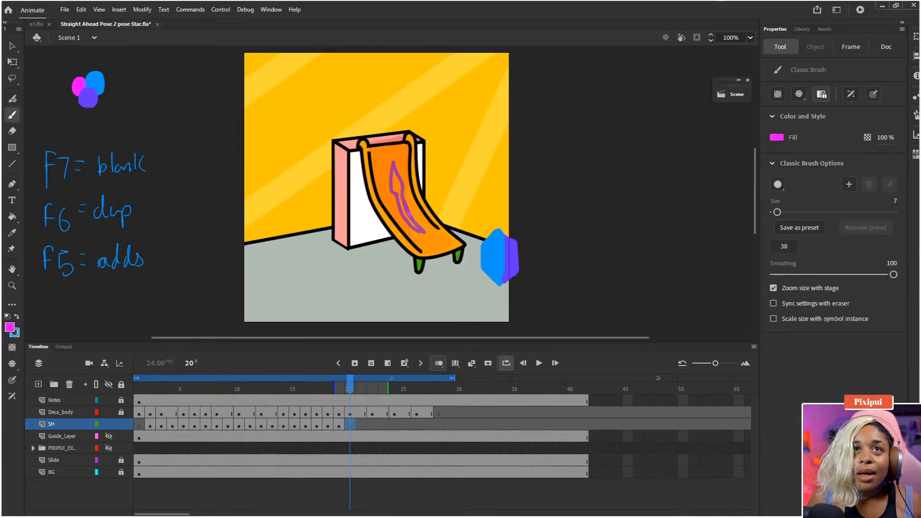
left_click_drag(422, 234, 480, 264)
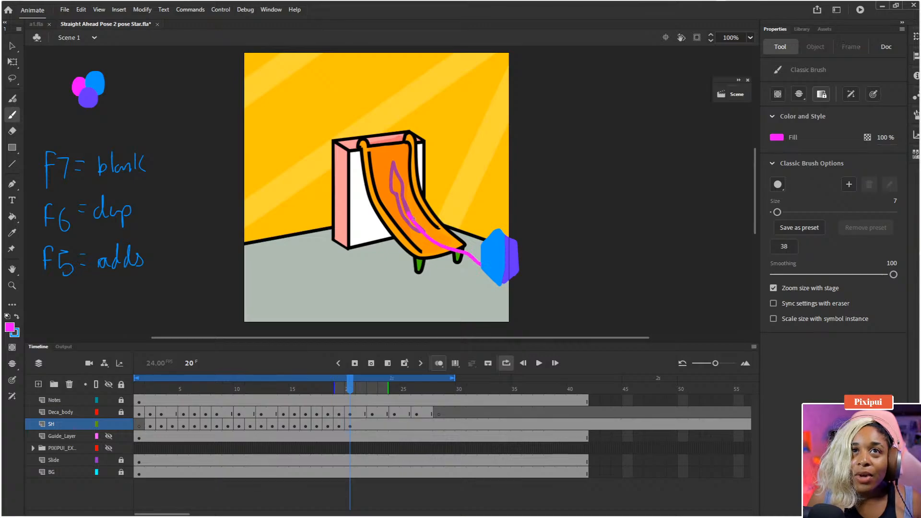
mouse_move(413, 219)
left_mouse_down()
mouse_move(436, 239)
mouse_move(470, 245)
mouse_move(446, 240)
mouse_move(456, 247)
left_mouse_up()
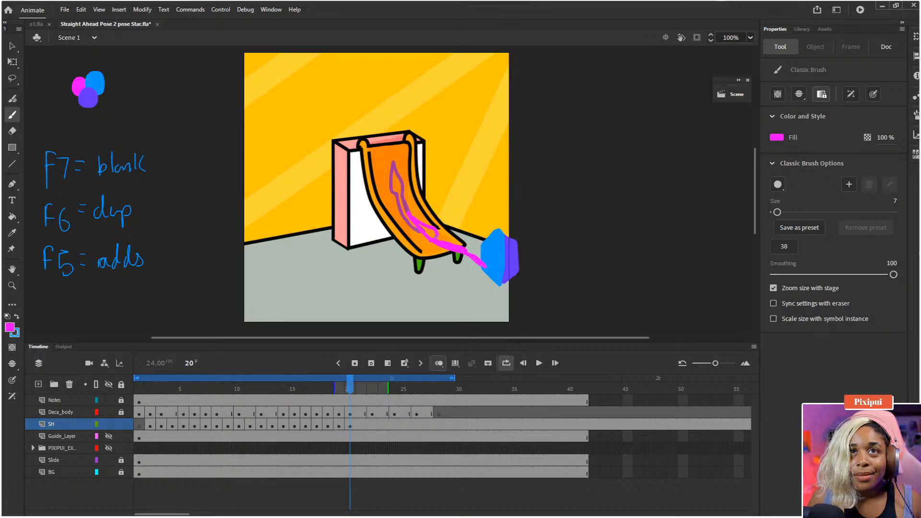
Insert blank keyframes at SH frames 21 and 22, drawing a short looped tail to the slide's lip, its tip curling upward in frame 22.
key("period")
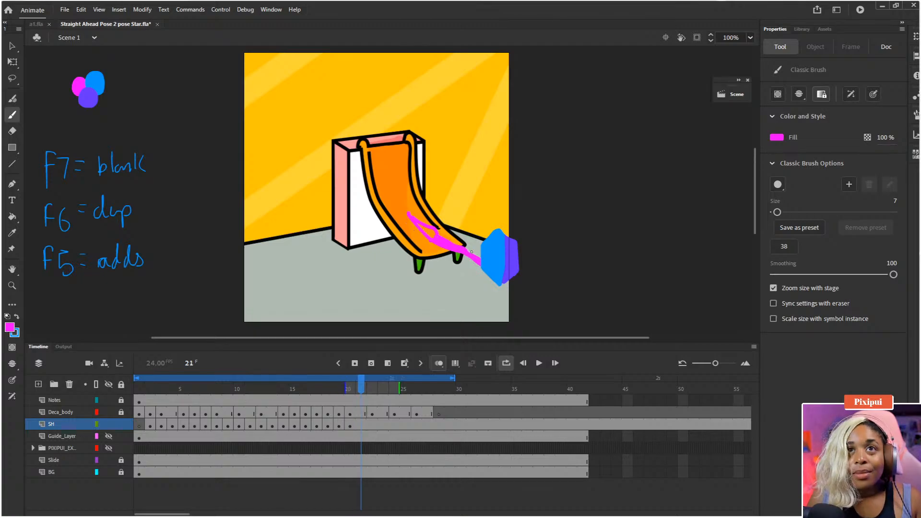
key("F7")
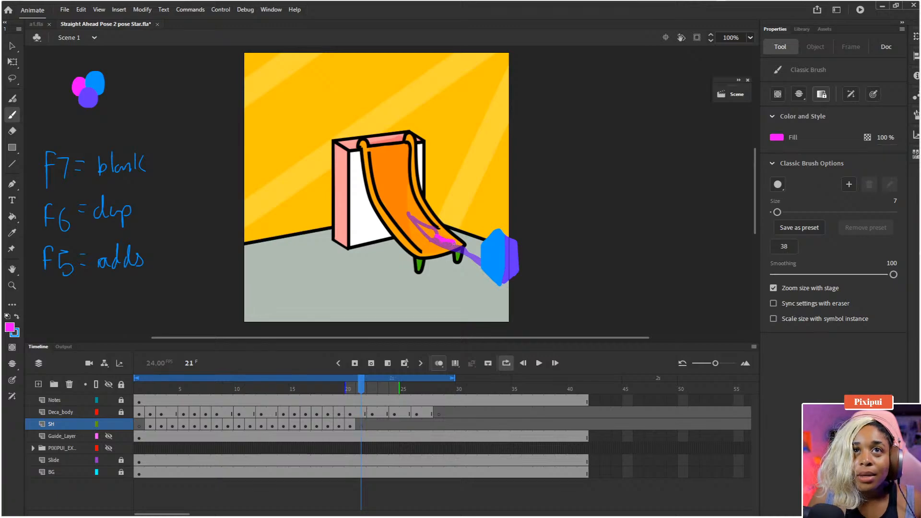
mouse_move(454, 244)
left_mouse_down()
mouse_move(447, 236)
mouse_move(459, 244)
left_mouse_up()
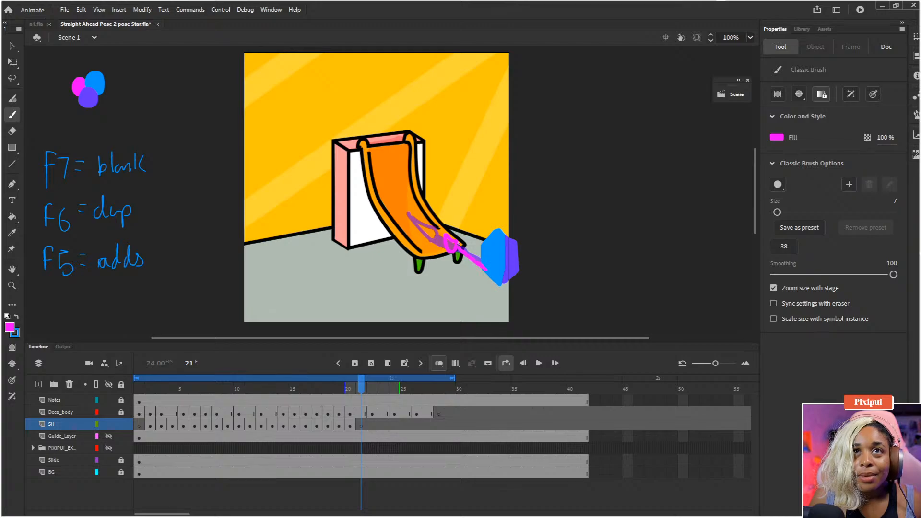
key("F6")
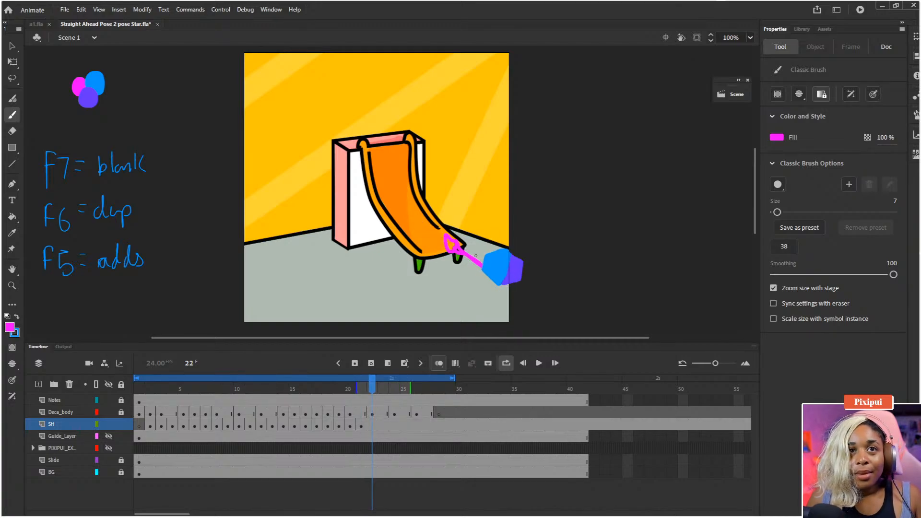
key("F7")
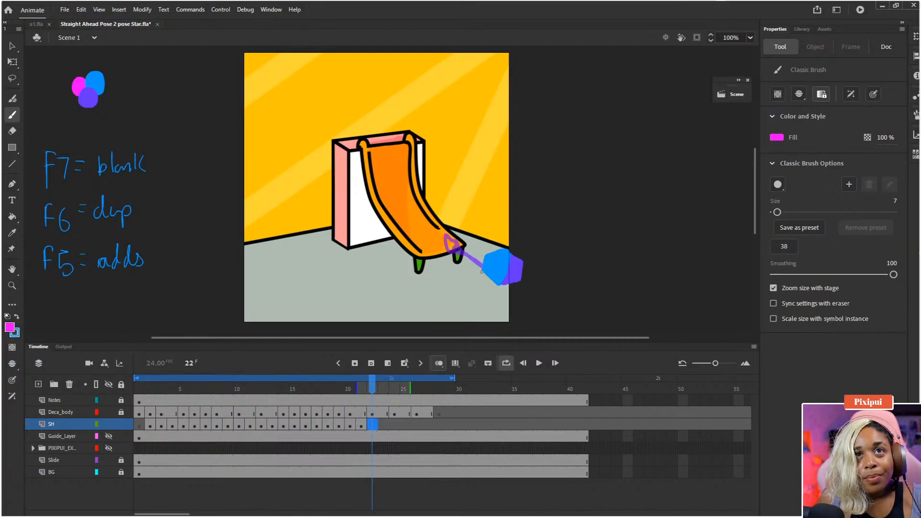
left_click_drag(482, 271, 463, 241)
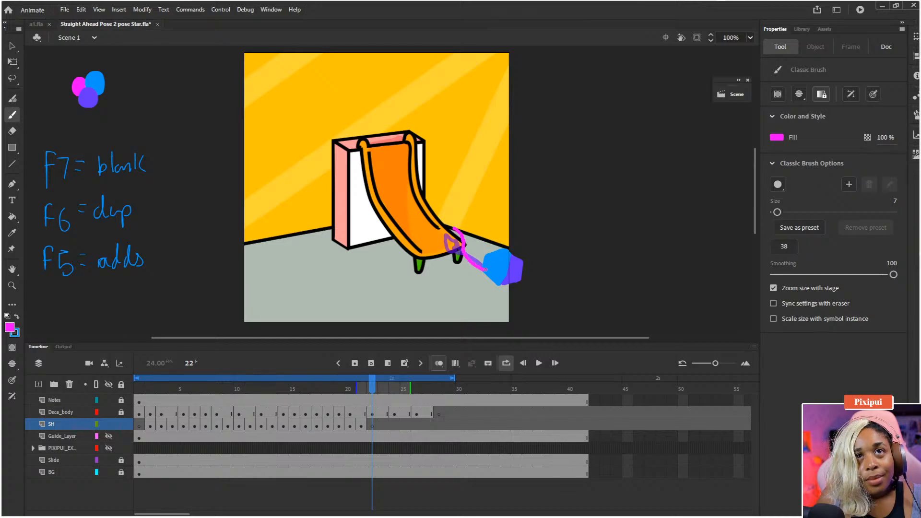
Insert a blank keyframe at SH frame 23 and draw the tail dropping nearly flat from the block to a small loop at the slide's front leg.
key("period")
key("period")
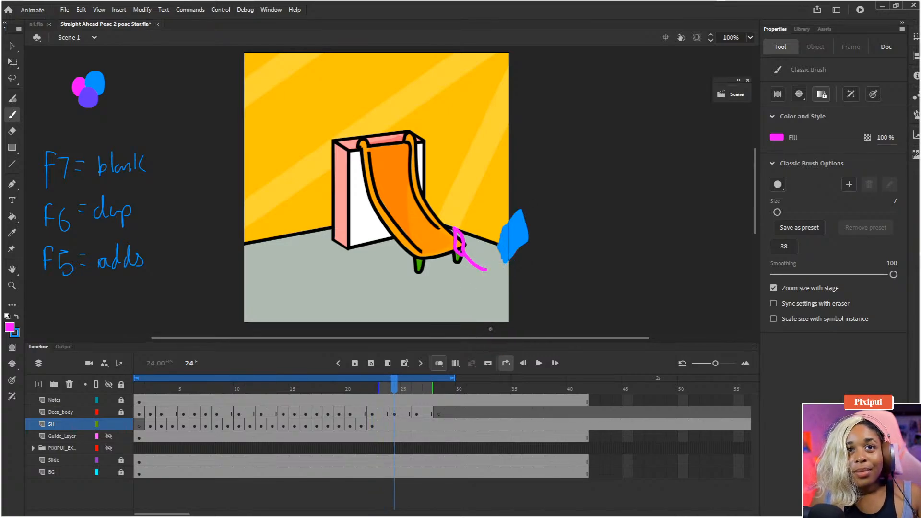
key("comma")
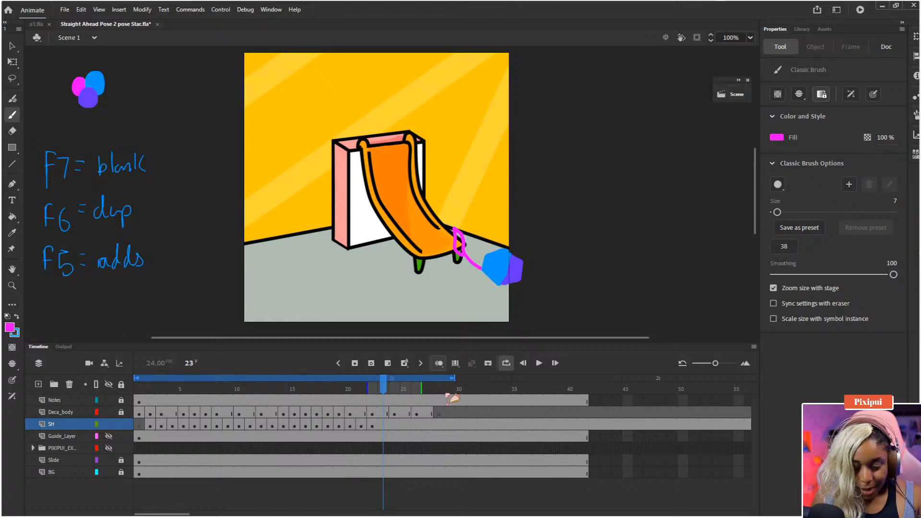
key("F7")
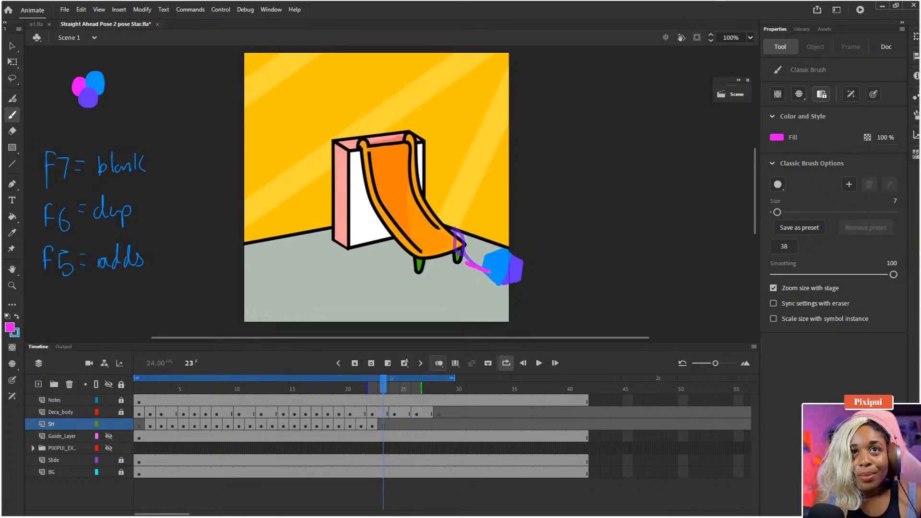
left_click_drag(489, 271, 482, 269)
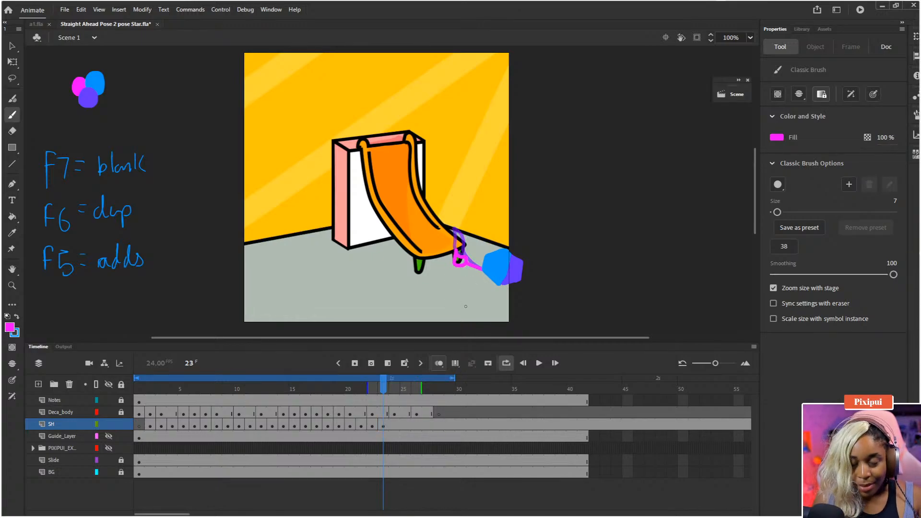
Insert blank keyframes at SH frames 24 and 25, drawing the tail bent along the floor in 24 and hanging in a narrow vertical loop in 25.
key("period")
key("F7")
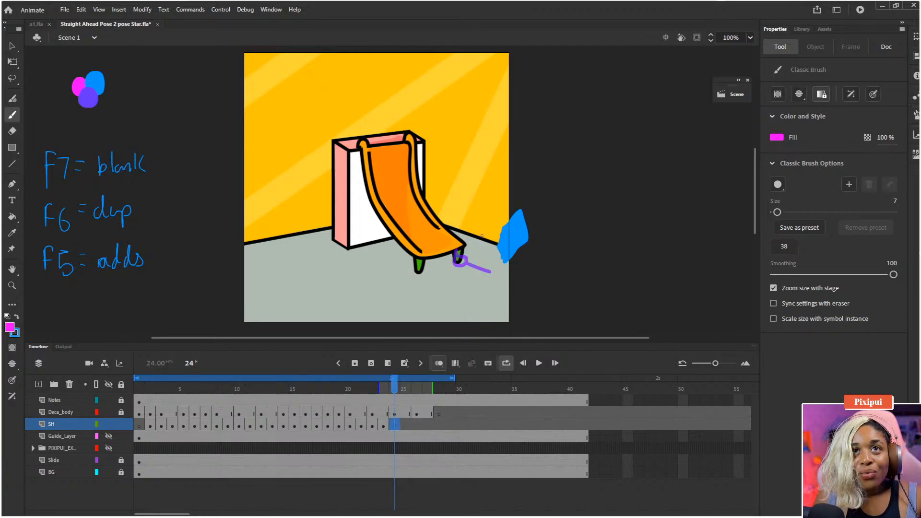
left_click_drag(500, 246, 482, 265)
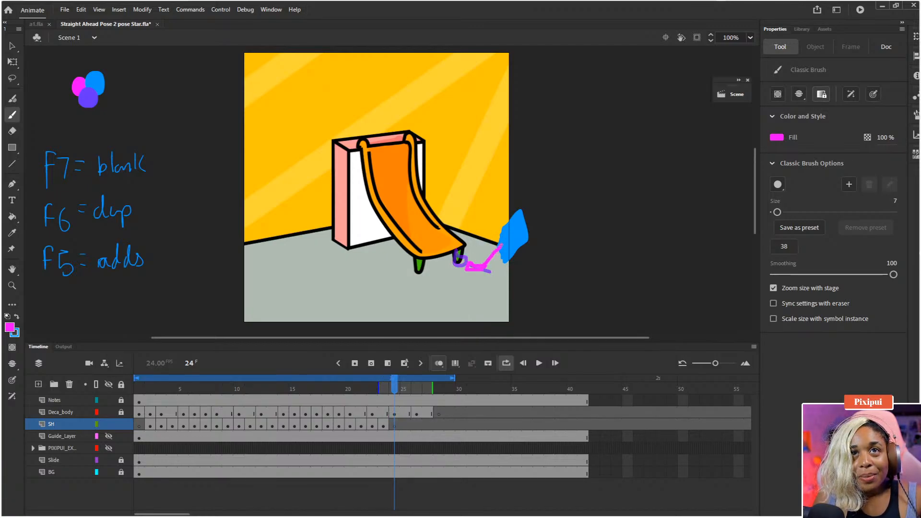
key("period")
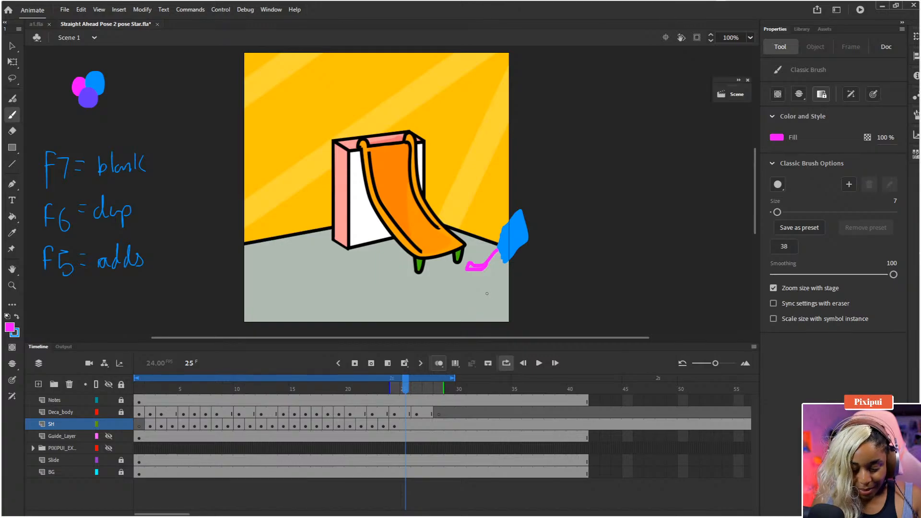
key("F7")
left_click_drag(497, 246, 488, 267)
Insert a blank keyframe at SH frame 26 and draw the tail slanting down from the rising block to an elongated loop at the stage edge.
key("period")
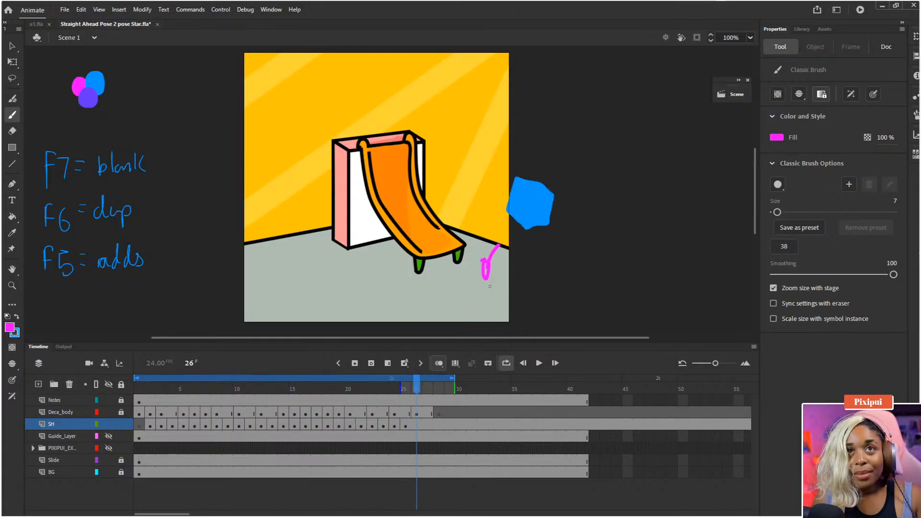
key("F7")
left_click_drag(512, 217, 499, 245)
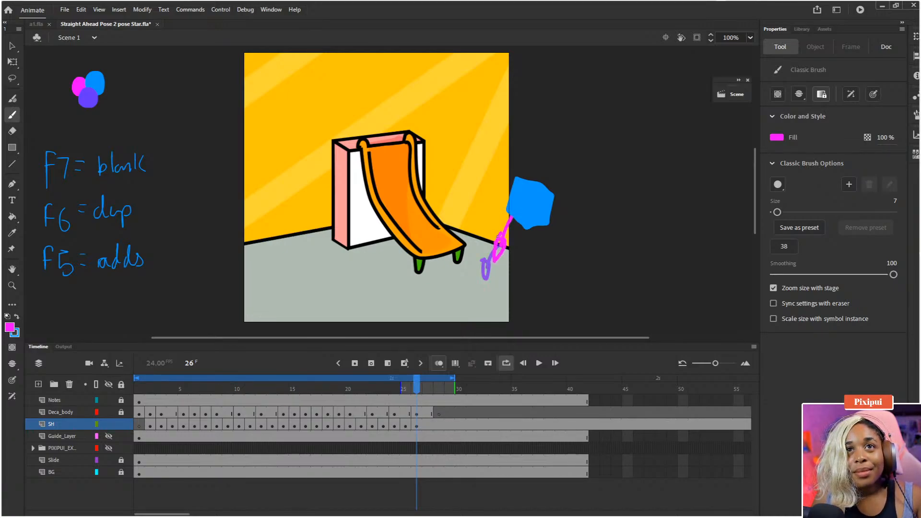
End the tail with a blank keyframe at SH frame 28 and play back the animation.
left_click(439, 425)
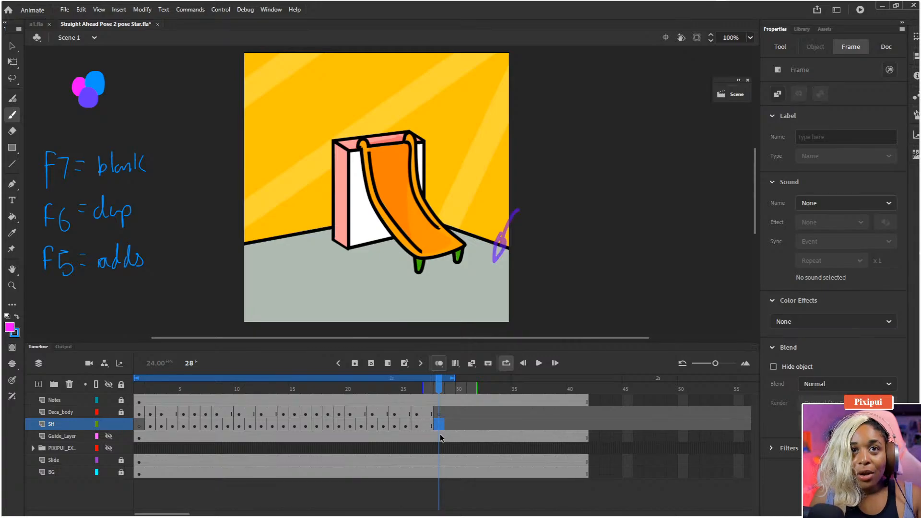
key("Return")
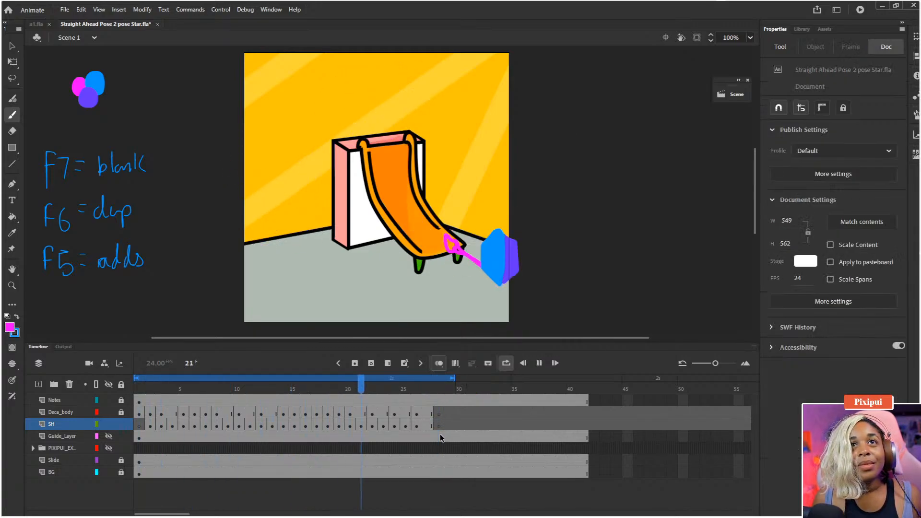